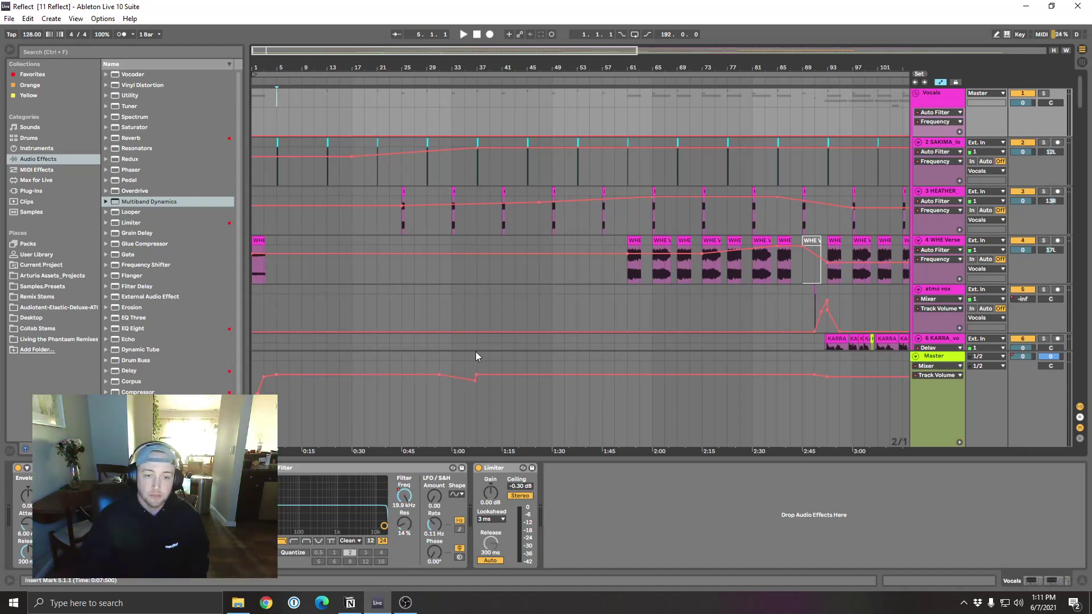
# Step: Play the arrangement from bar 5 and jump ahead to continue listening from bar 37
pyautogui.moveTo(578, 68); pyautogui.dragTo(412, 67)
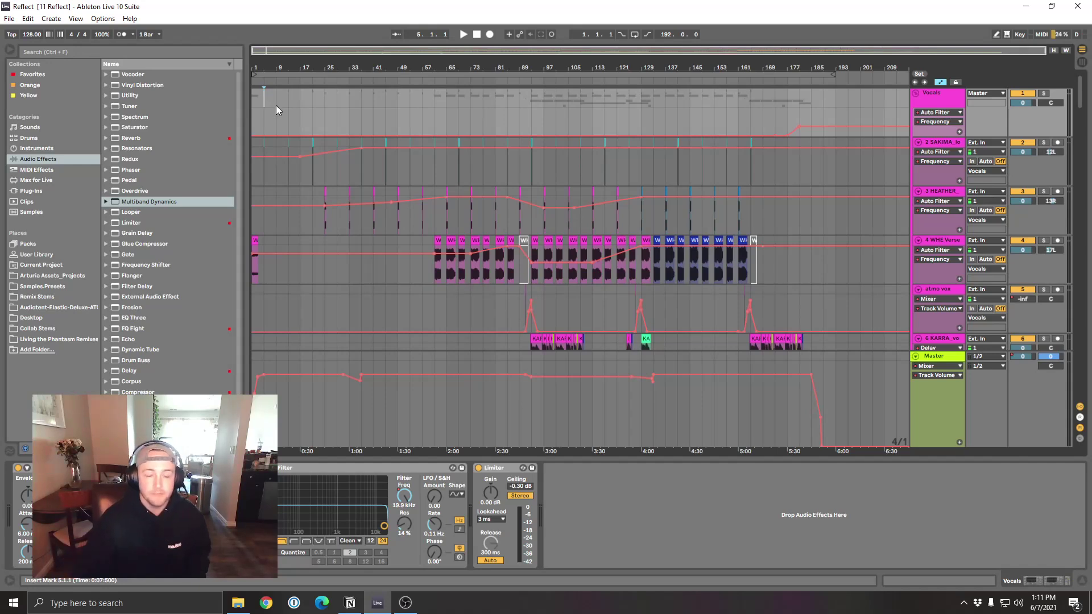
pyautogui.press('space')
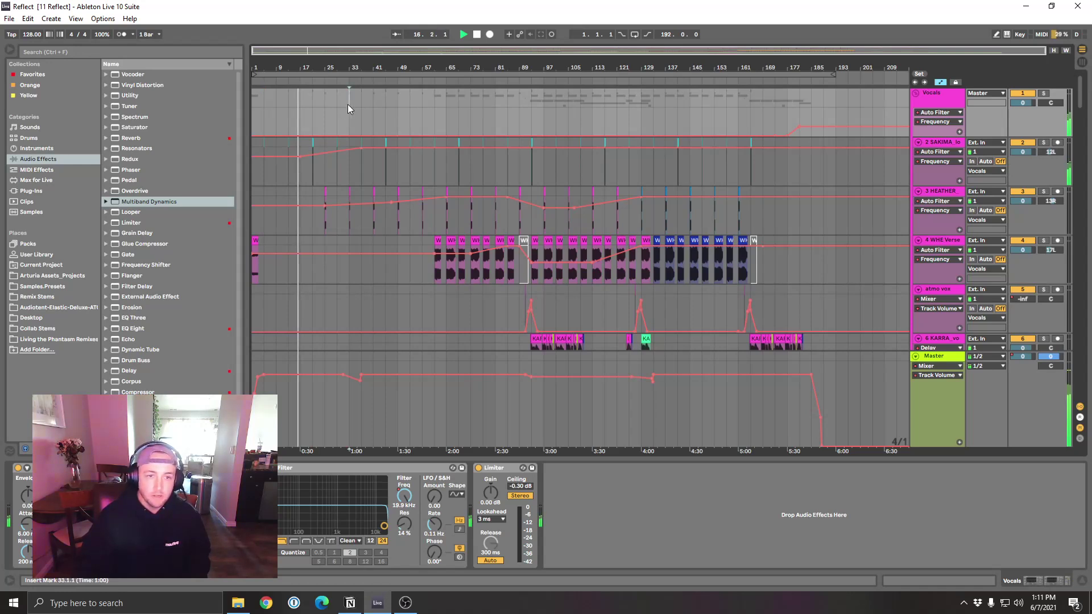
pyautogui.click(374, 102)
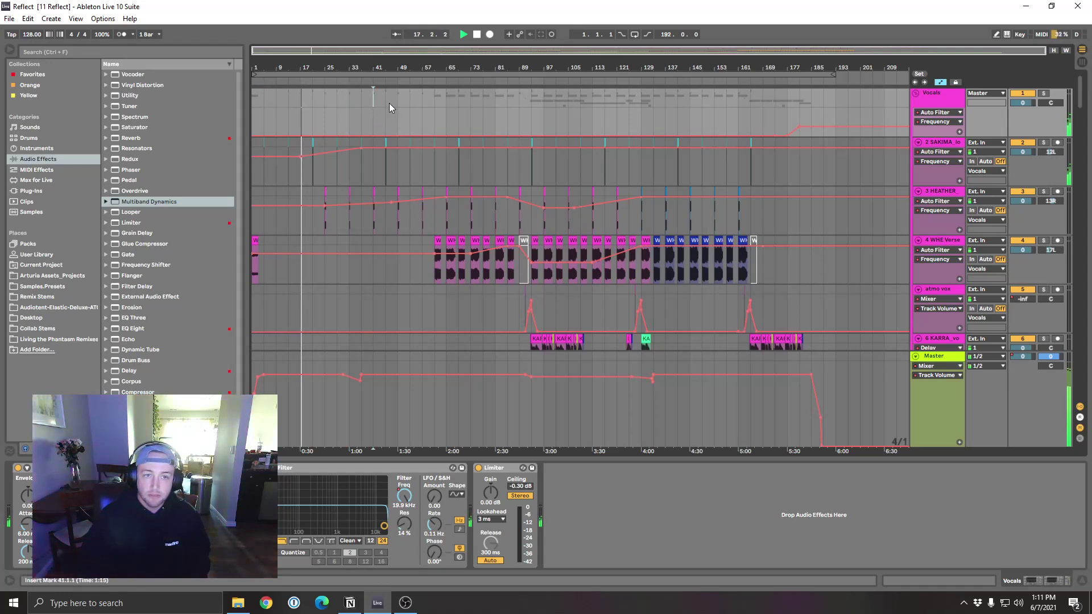
pyautogui.click(361, 98)
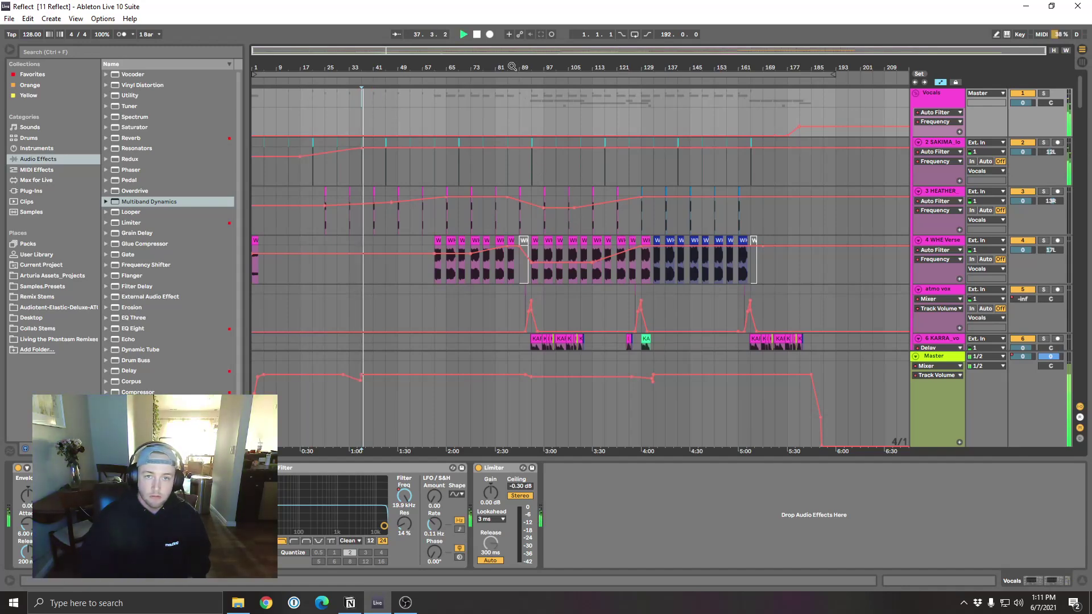
pyautogui.moveTo(1081, 100)
pyautogui.mouseDown()
pyautogui.moveTo(1091, 393)
pyautogui.moveTo(1089, 91)
pyautogui.mouseUp()
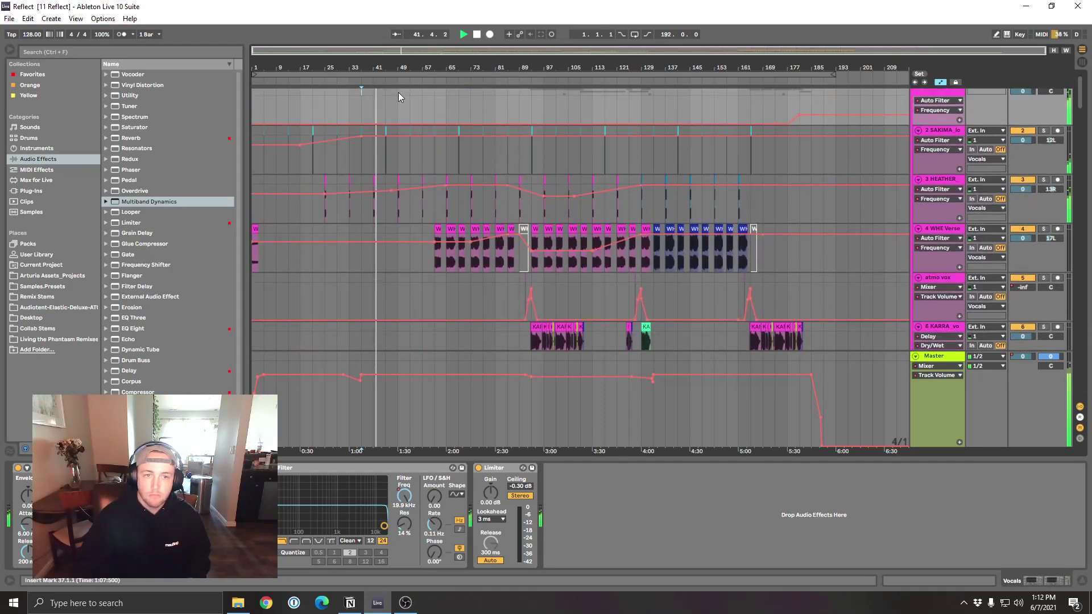
pyautogui.moveTo(391, 68); pyautogui.dragTo(454, 85)
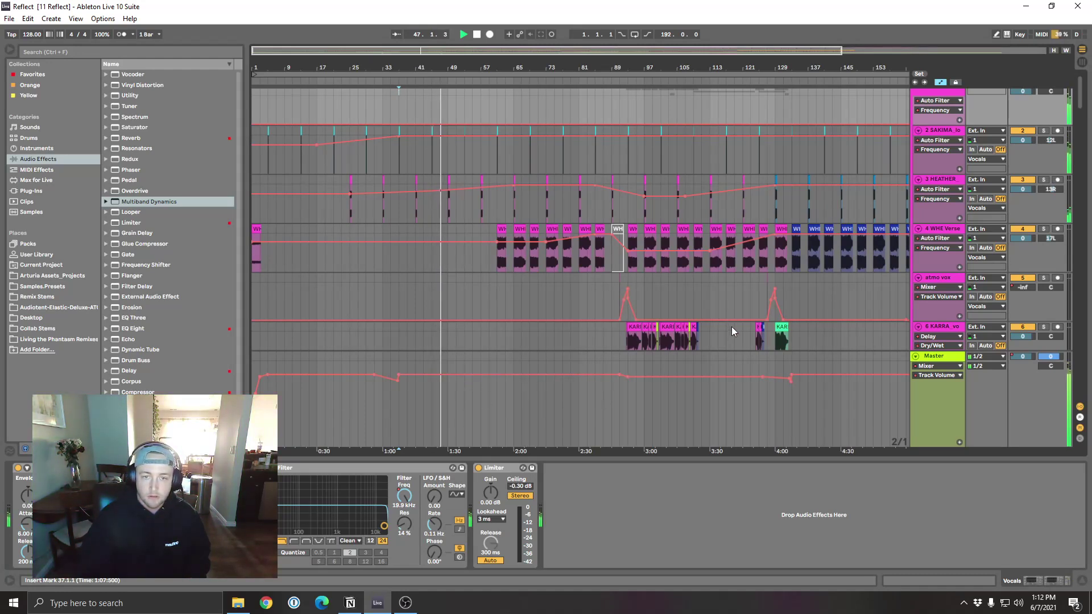
# Step: Select the WHE Verse vocal clip at bar 65 and play the arrangement from there
pyautogui.scroll(-1, 732, 326)
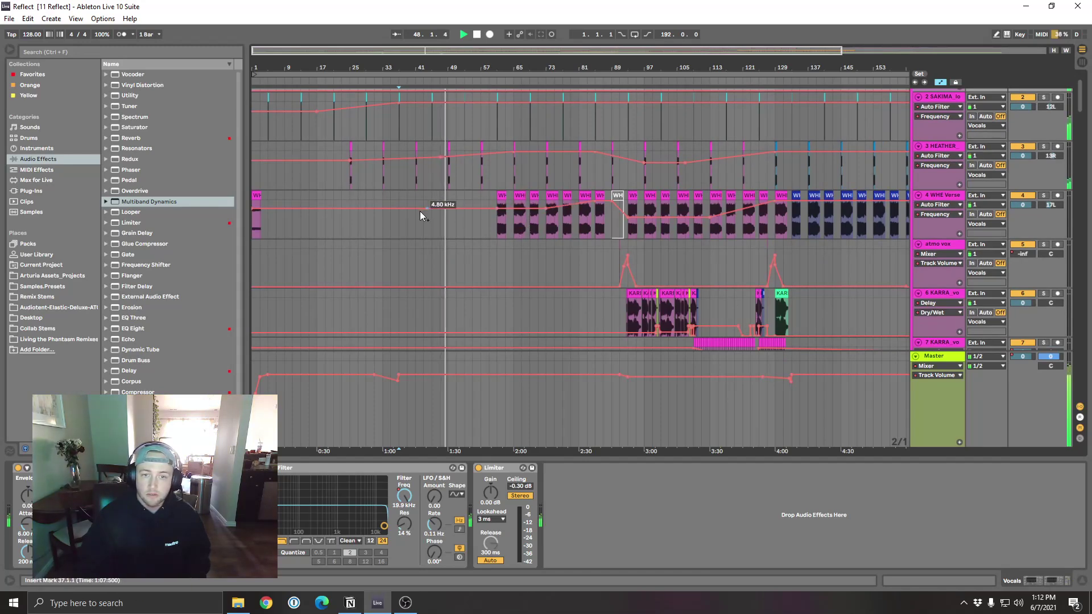
pyautogui.moveTo(1084, 100)
pyautogui.mouseDown()
pyautogui.moveTo(1082, 123)
pyautogui.moveTo(1082, 101)
pyautogui.mouseUp()
pyautogui.click(519, 185)
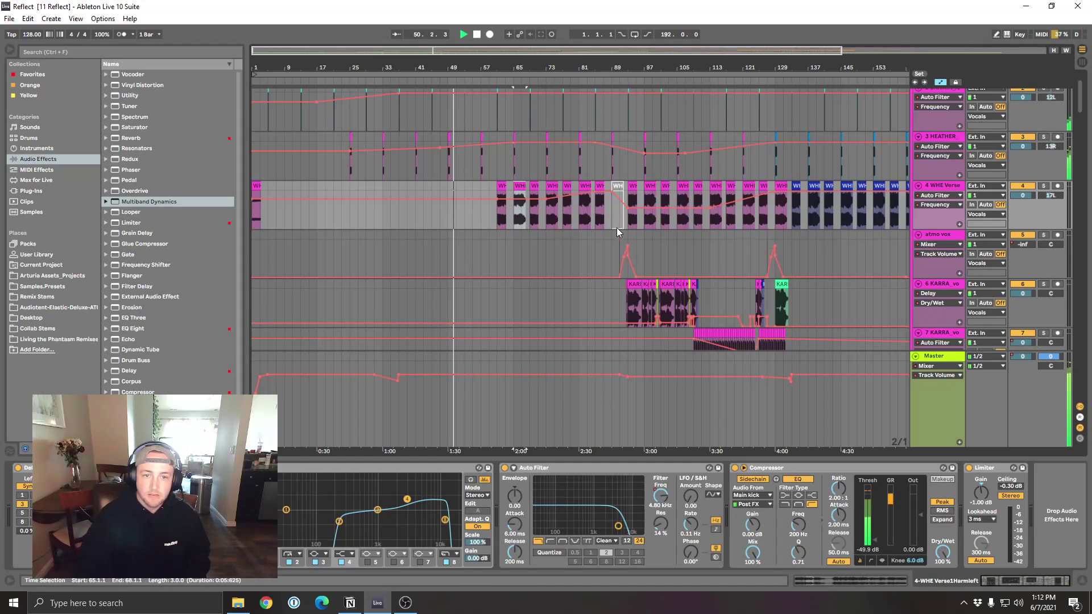
pyautogui.press('space')
pyautogui.press('space')
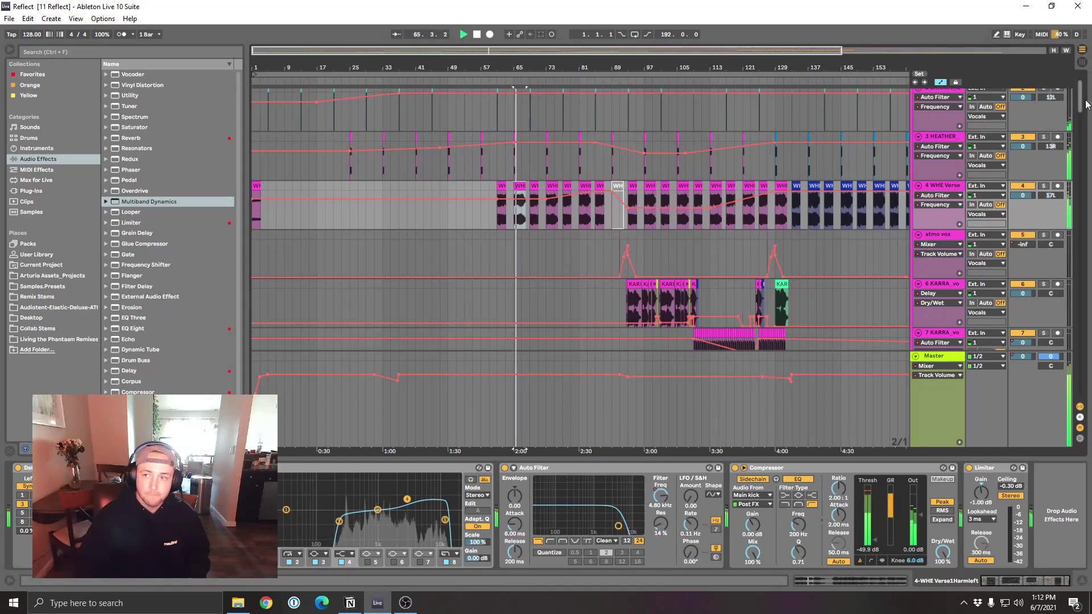
pyautogui.moveTo(1083, 104)
pyautogui.mouseDown()
pyautogui.moveTo(1085, 208)
pyautogui.moveTo(1085, 86)
pyautogui.mouseUp()
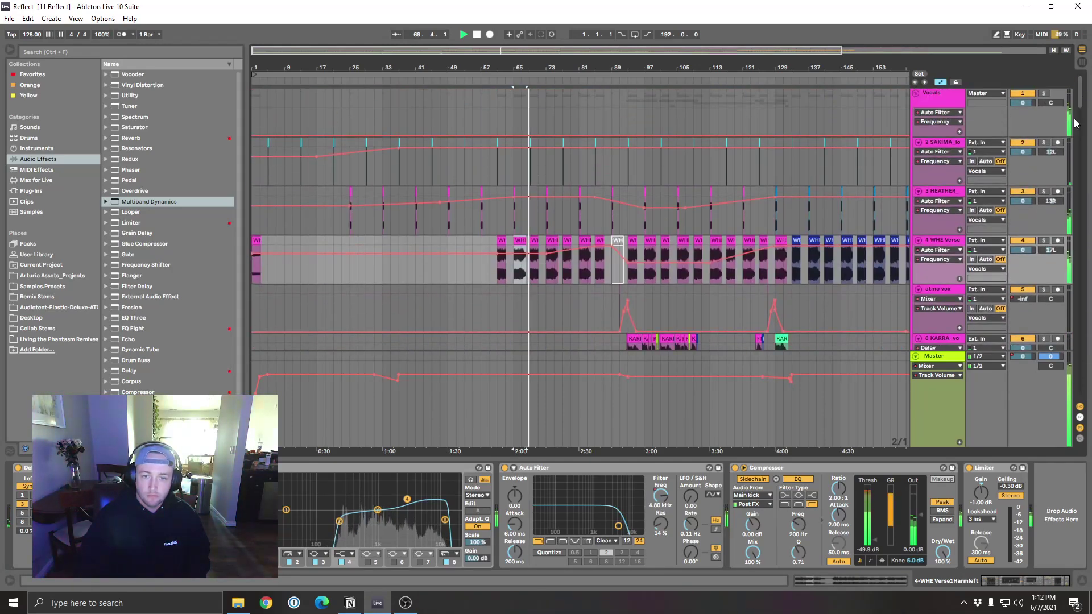
pyautogui.moveTo(588, 71); pyautogui.dragTo(588, 67)
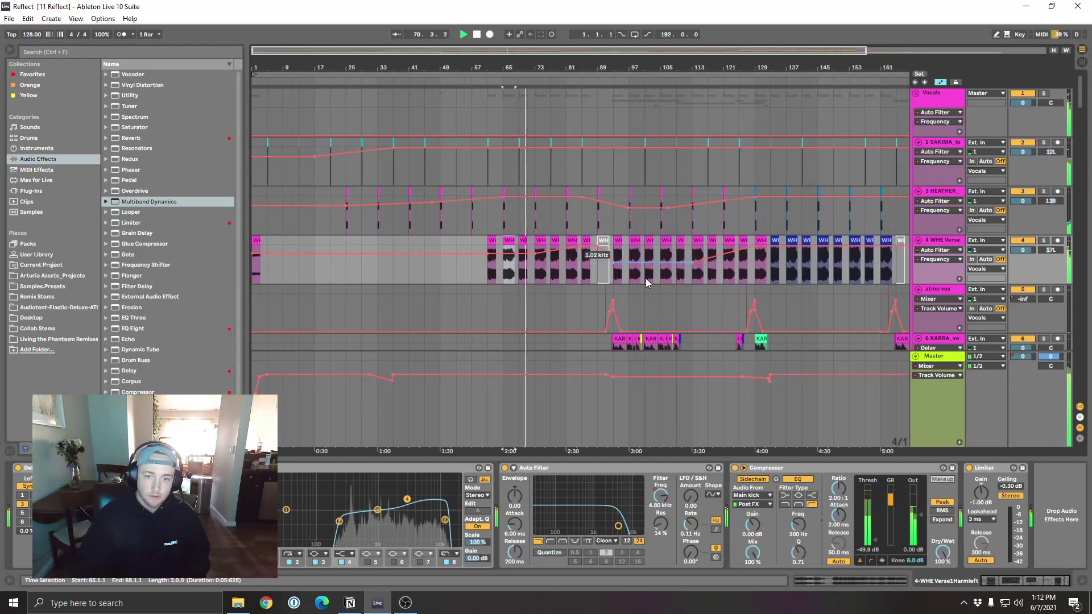
# Step: Set the playback start on the atmo vox track to its volume swell at bar 129 and play from there
pyautogui.click(613, 290)
pyautogui.scroll(-1, 710, 312)
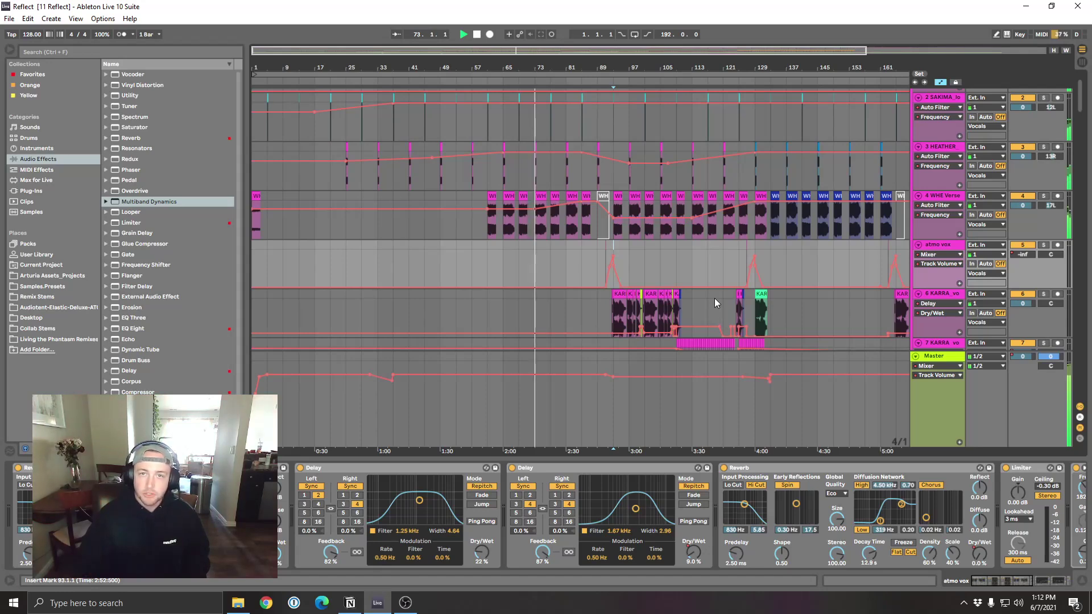
pyautogui.click(615, 271)
pyautogui.moveTo(705, 61); pyautogui.dragTo(620, 62)
pyautogui.moveTo(1079, 97)
pyautogui.mouseDown()
pyautogui.moveTo(1083, 128)
pyautogui.moveTo(1088, 111)
pyautogui.mouseUp()
pyautogui.moveTo(620, 55); pyautogui.dragTo(683, 50)
pyautogui.moveTo(1085, 110)
pyautogui.mouseDown()
pyautogui.moveTo(1089, 190)
pyautogui.moveTo(1089, 93)
pyautogui.mouseUp()
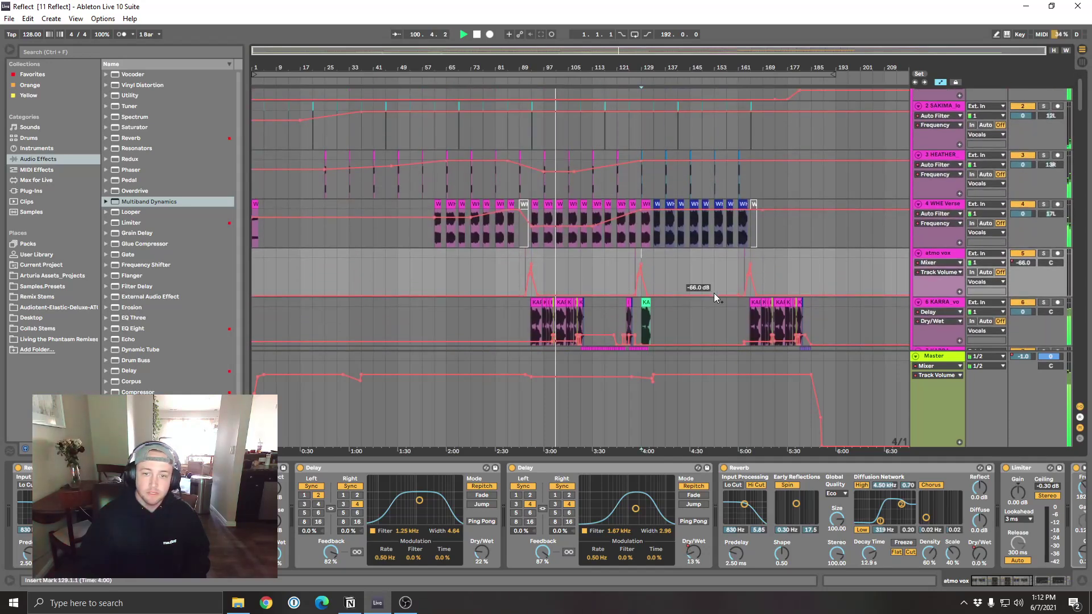
pyautogui.press('space')
pyautogui.press('space')
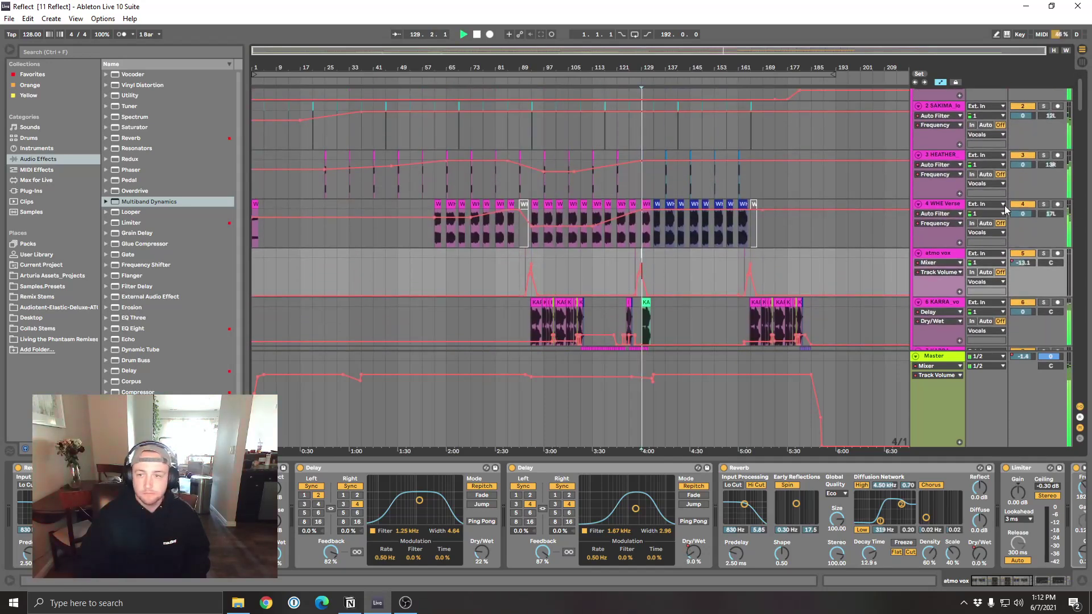
pyautogui.moveTo(1087, 95)
pyautogui.mouseDown()
pyautogui.moveTo(1090, 224)
pyautogui.moveTo(1078, 230)
pyautogui.moveTo(1090, 342)
pyautogui.moveTo(1090, 94)
pyautogui.mouseUp()
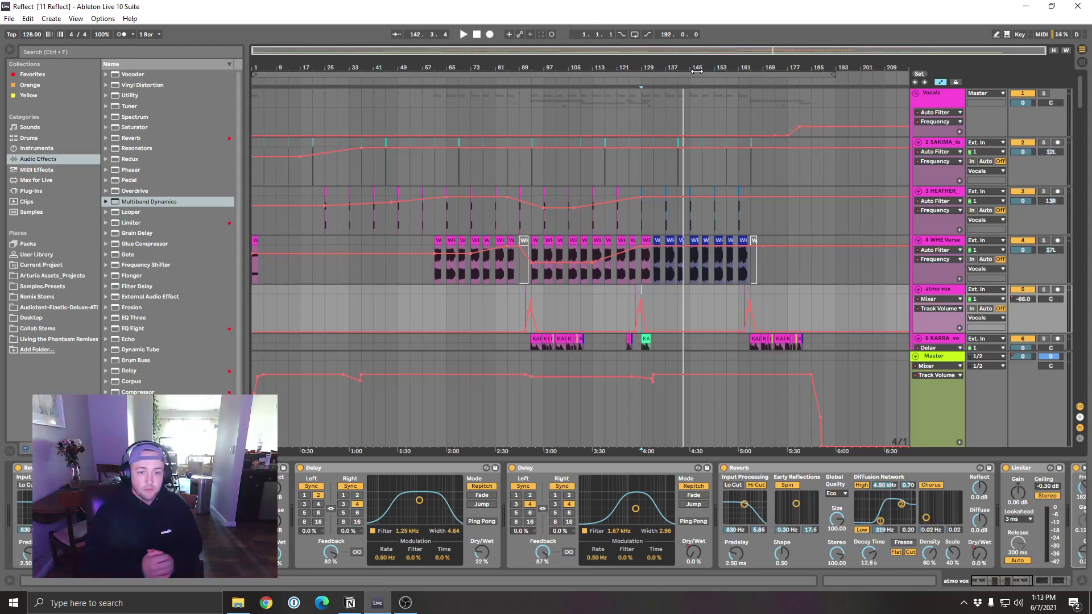
# Step: Play the arrangement from bar 37 at the Kicks group and solo that group
pyautogui.moveTo(363, 68); pyautogui.dragTo(363, 80)
pyautogui.moveTo(1083, 98); pyautogui.dragTo(1083, 274)
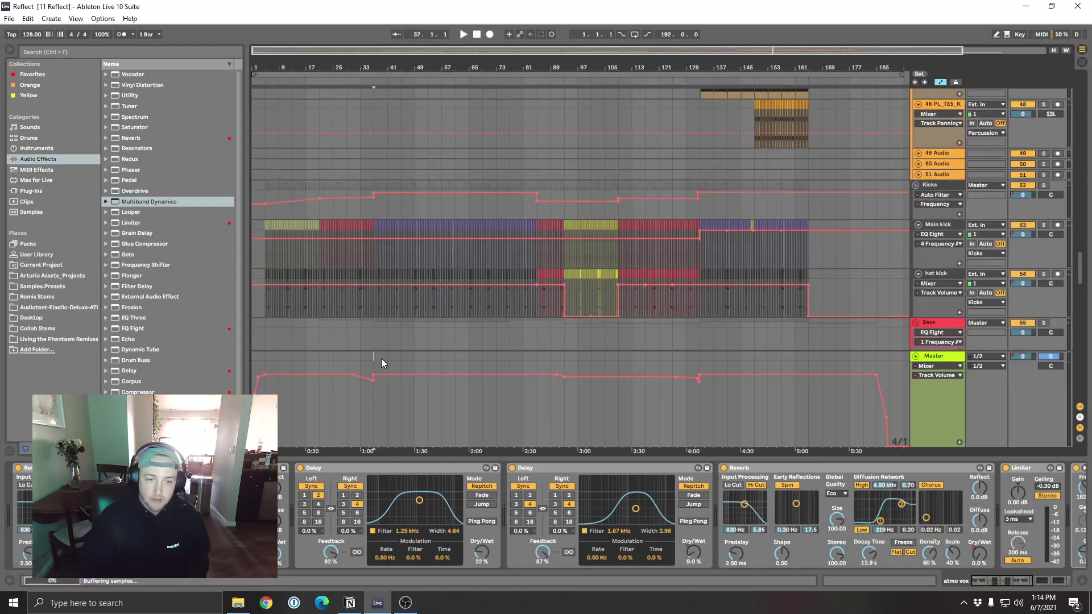
pyautogui.click(380, 358)
pyautogui.click(376, 171)
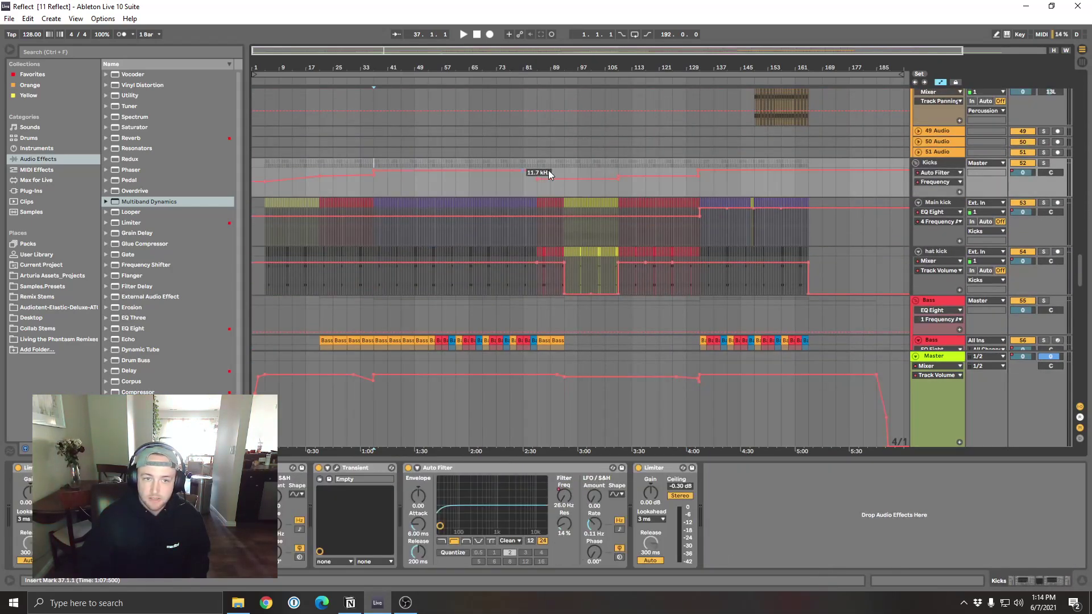
pyautogui.press('space')
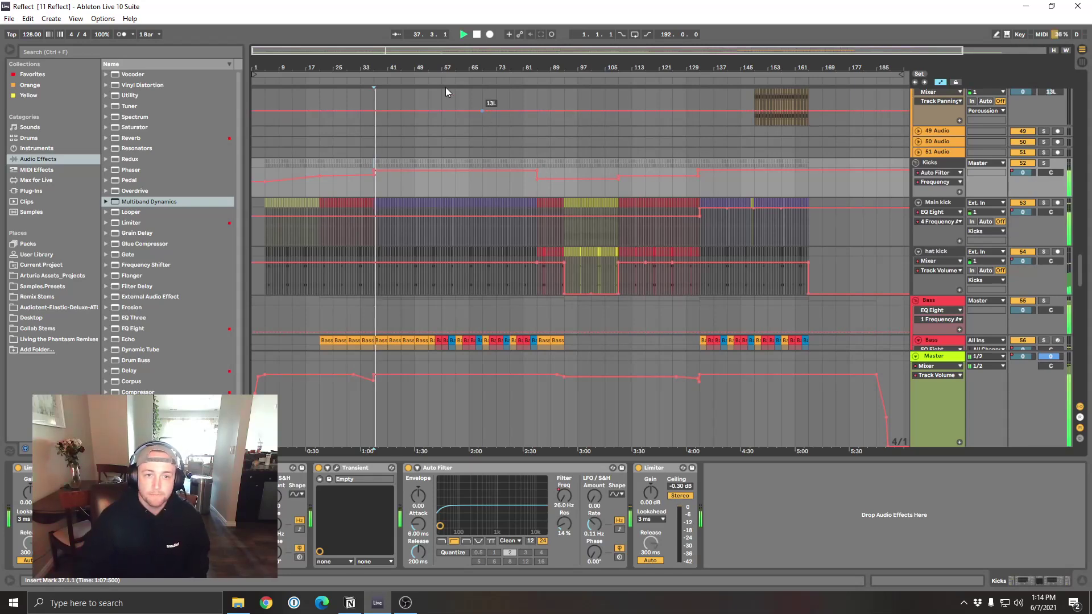
pyautogui.moveTo(430, 67); pyautogui.dragTo(430, 91)
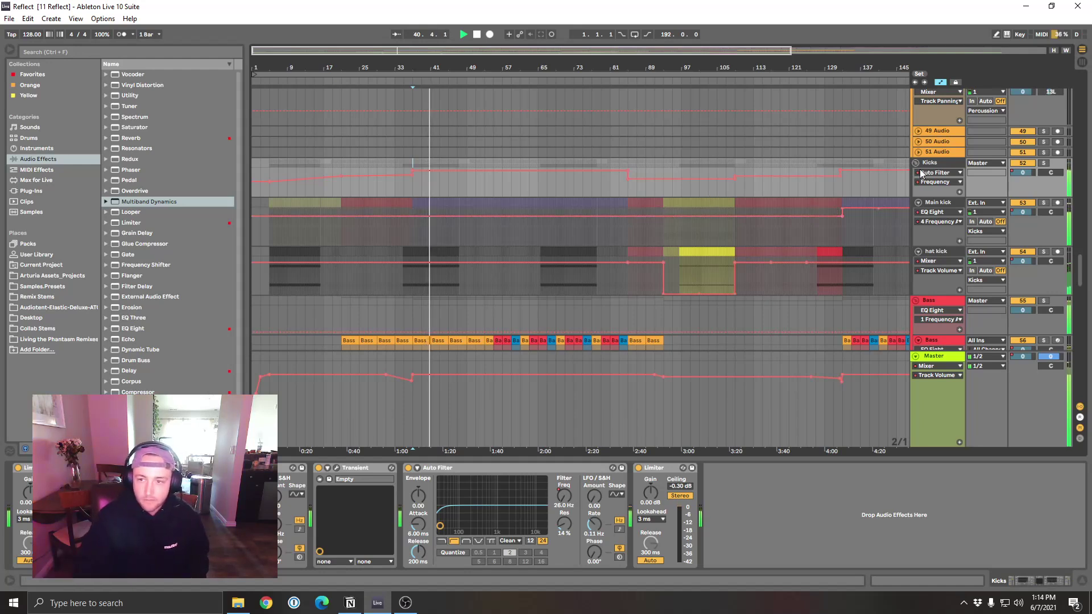
pyautogui.click(1044, 163)
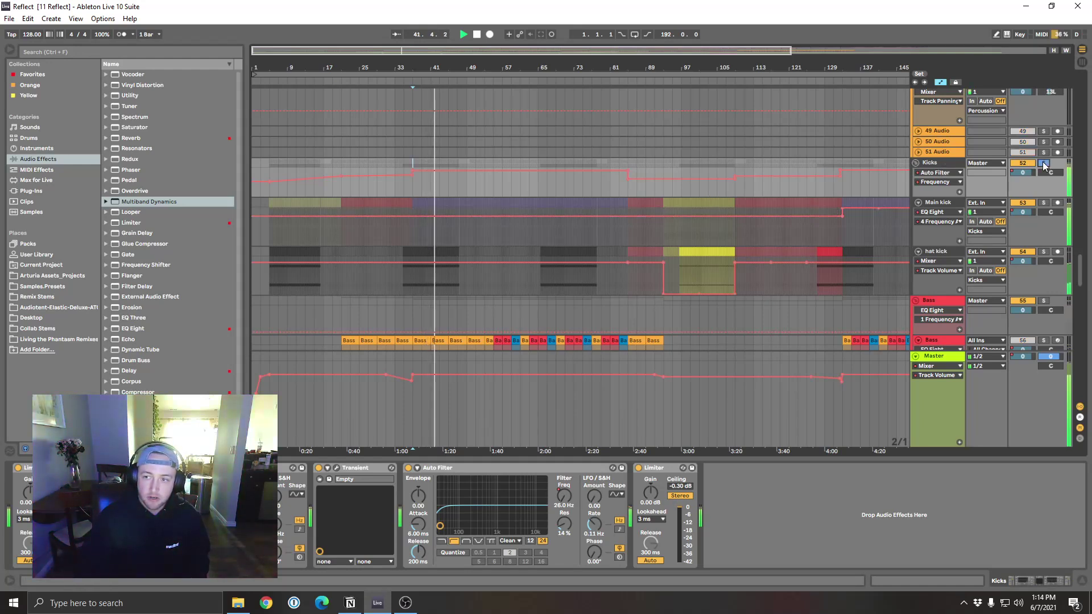
# Step: Solo the first track in the Bass group and look through its device chain
pyautogui.scroll(-5, 1006, 248)
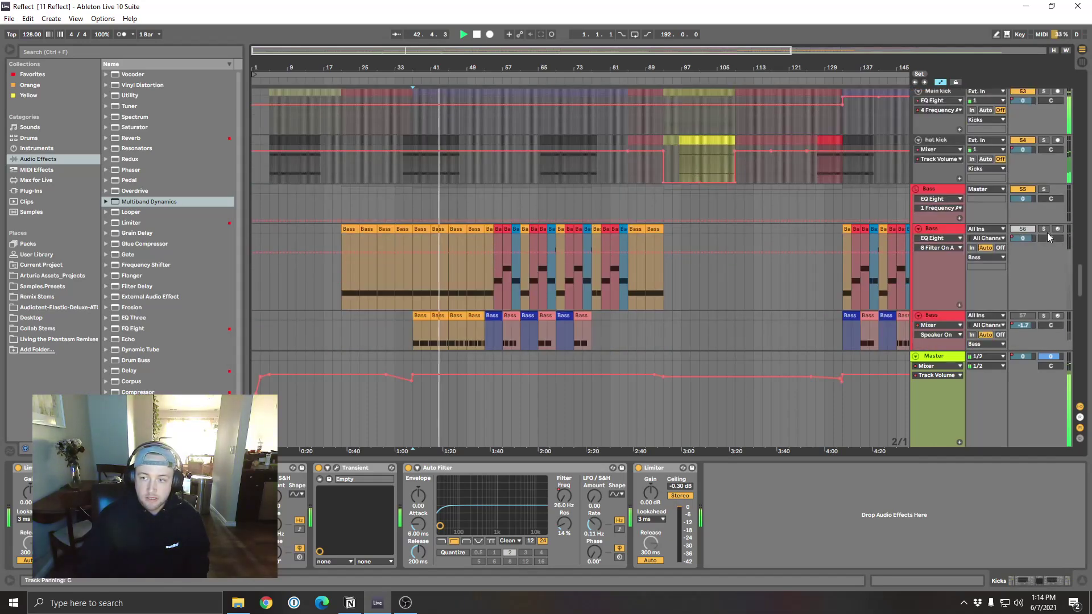
pyautogui.click(1046, 230)
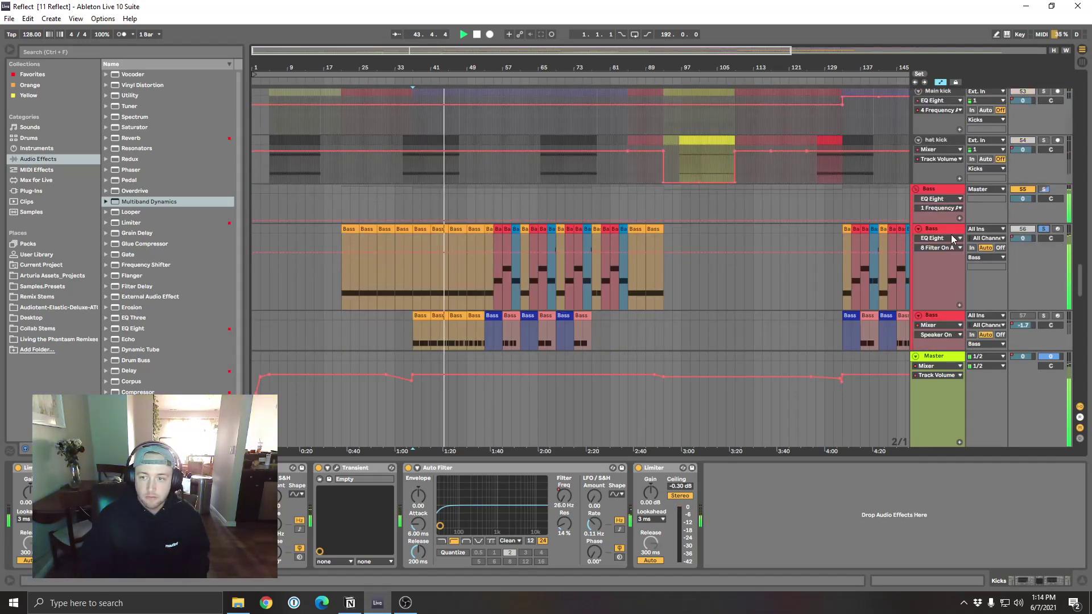
pyautogui.click(698, 265)
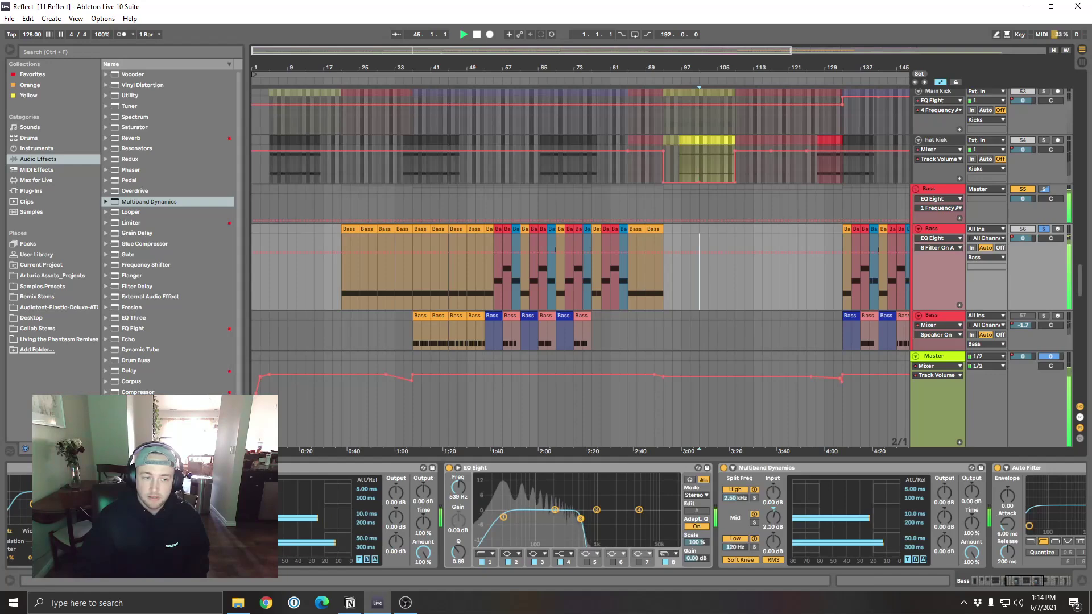
pyautogui.click(1019, 585)
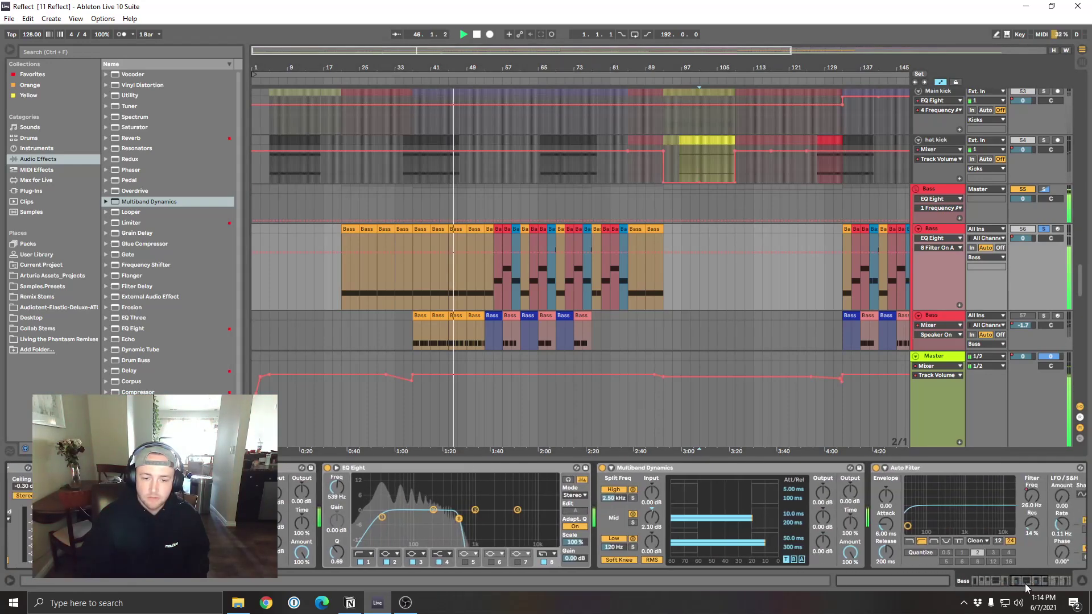
pyautogui.click(1023, 583)
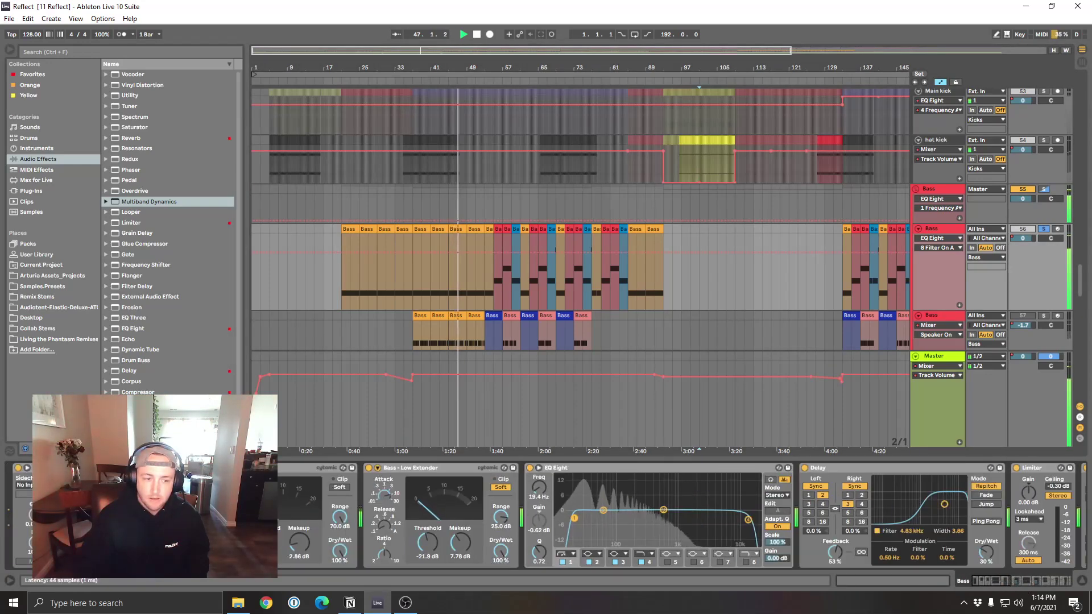
# Step: Open the bass track's Mini V3 instrument window, move it into clear view and close it
pyautogui.hotkey('ctrl', 'alt', 'p')
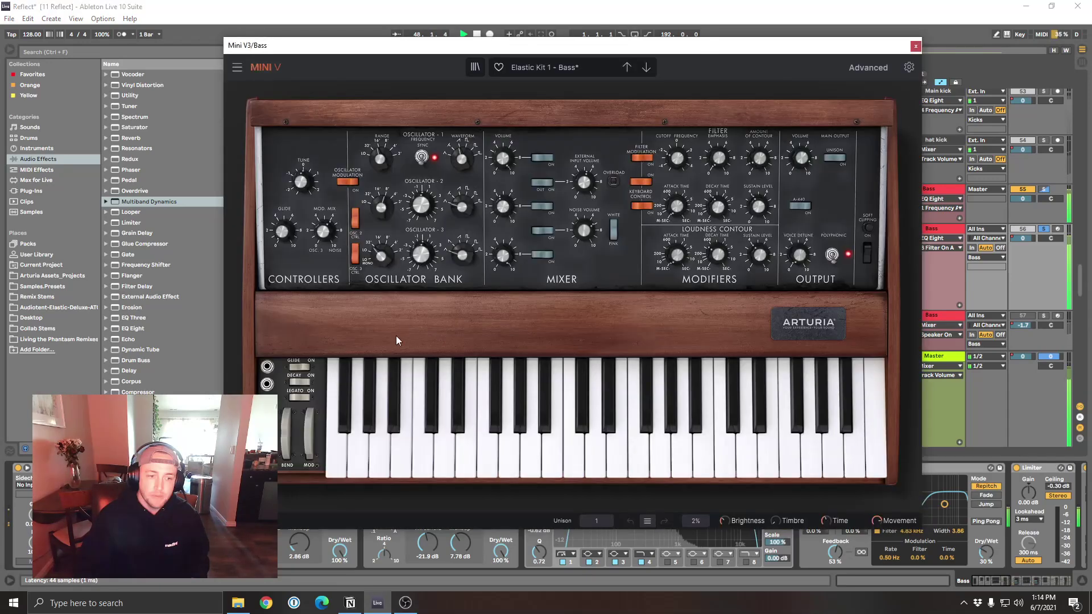
pyautogui.moveTo(605, 54); pyautogui.dragTo(655, 71)
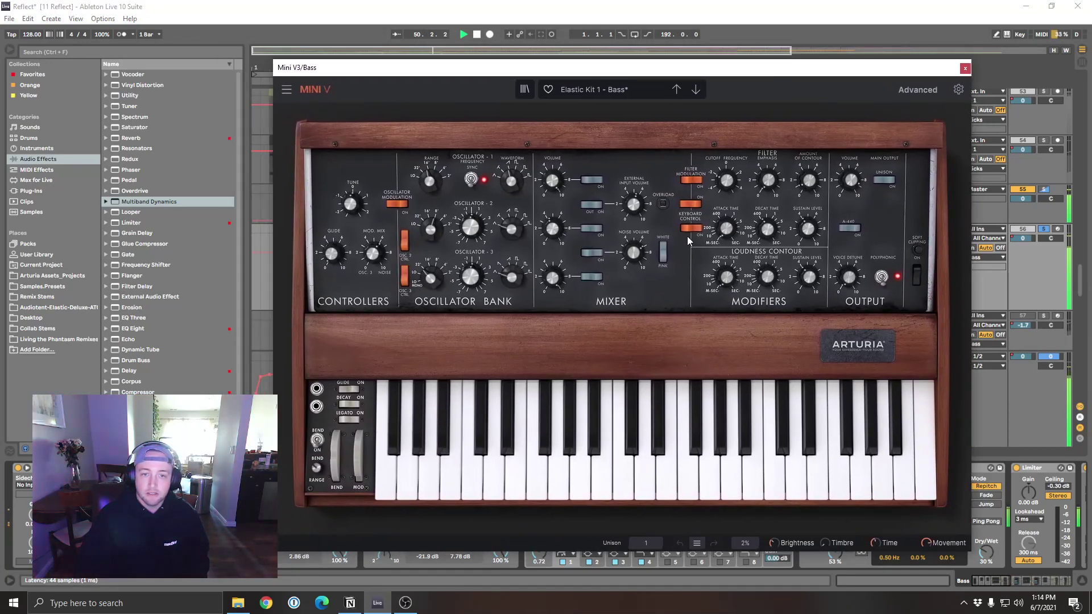
pyautogui.click(965, 68)
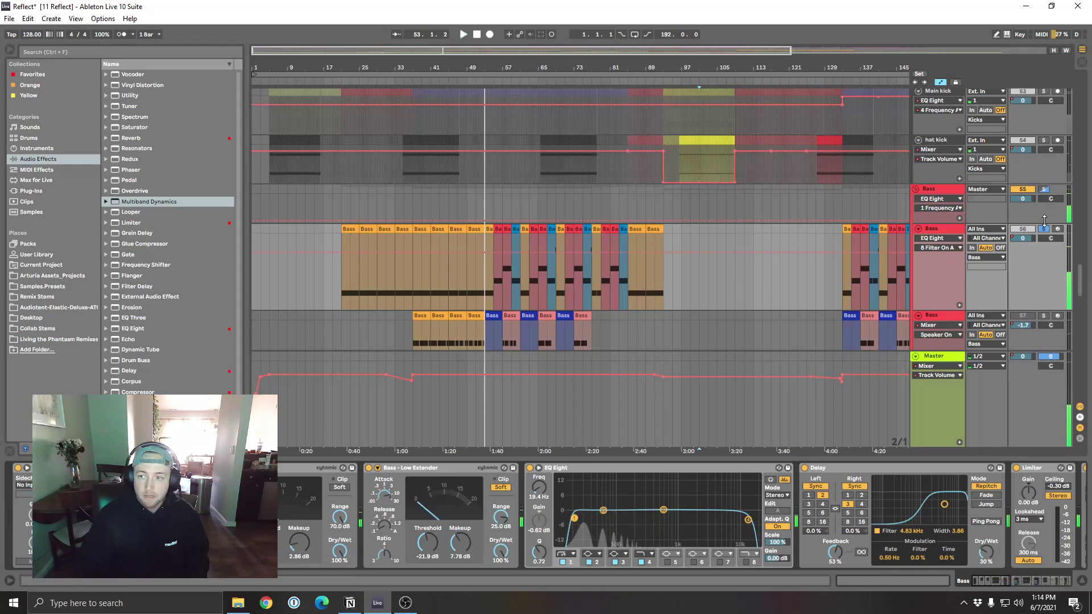
# Step: Select the bass clip at bar 37 and place the insert marker at bar 37 on the Kicks group
pyautogui.moveTo(1079, 272); pyautogui.dragTo(1079, 273)
pyautogui.click(425, 273)
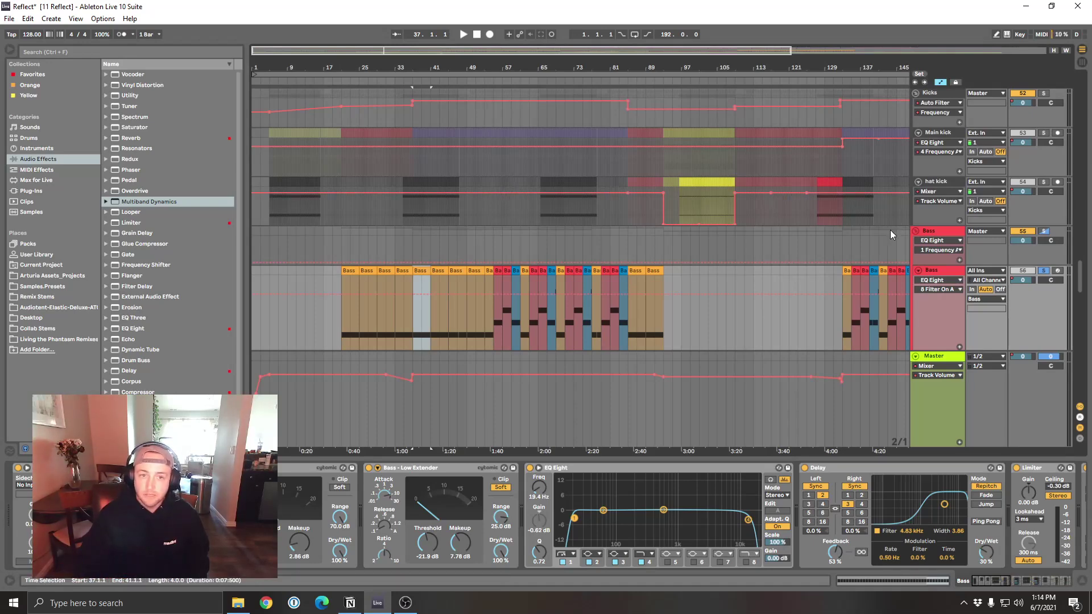
pyautogui.scroll(2, 462, 177)
pyautogui.click(415, 124)
pyautogui.scroll(1, 875, 309)
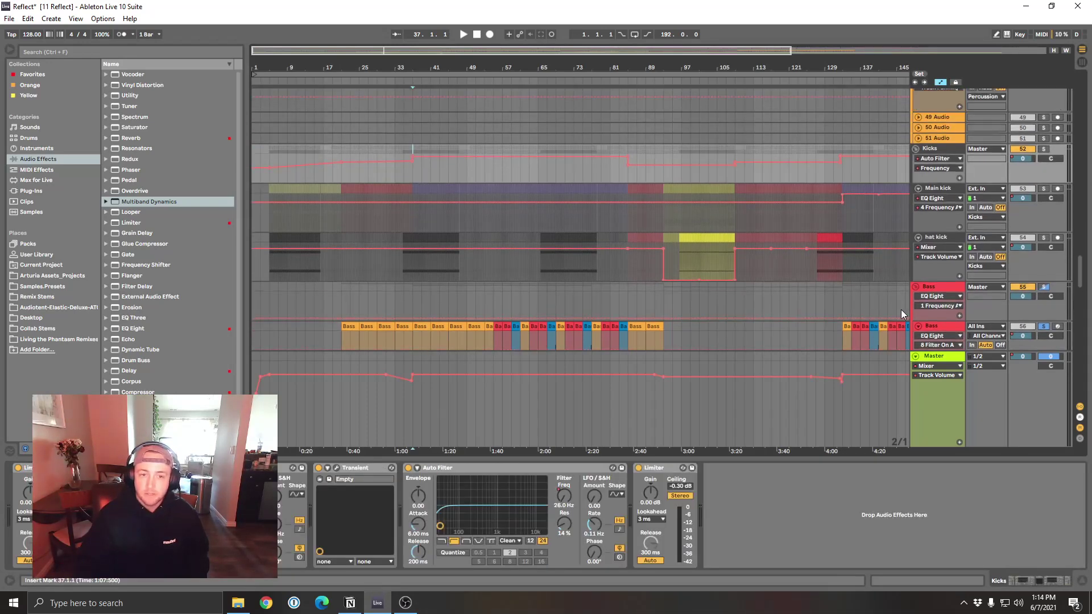
# Step: Play the GR_120 synth lead track from bar 135 with the bass solo cleared, and stop playback
pyautogui.scroll(15, 1075, 259)
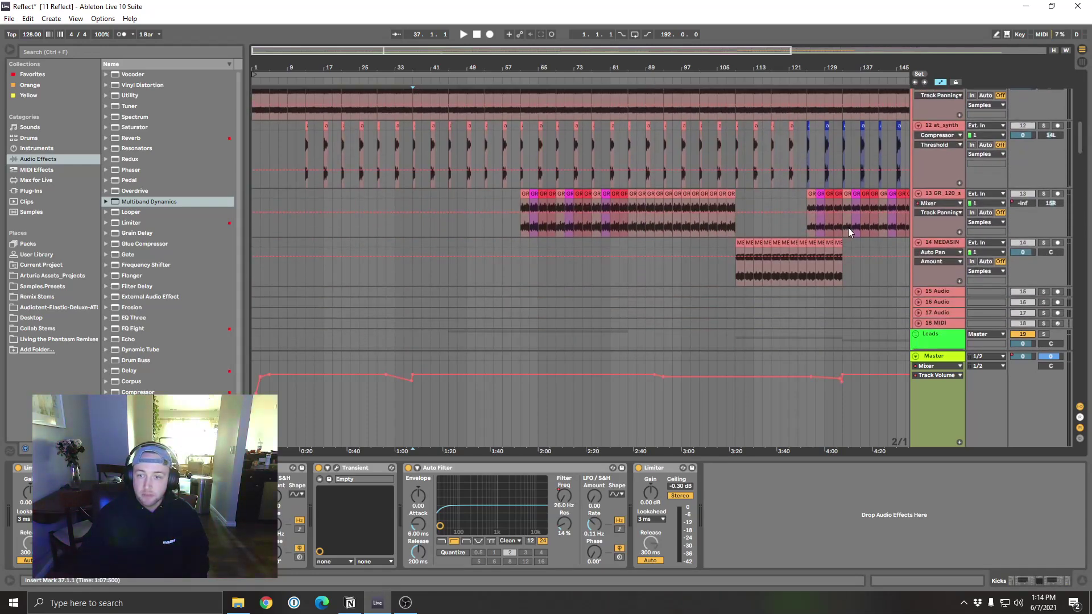
pyautogui.click(849, 227)
pyautogui.press('space')
pyautogui.click(1043, 194)
pyautogui.moveTo(733, 68); pyautogui.dragTo(734, 57)
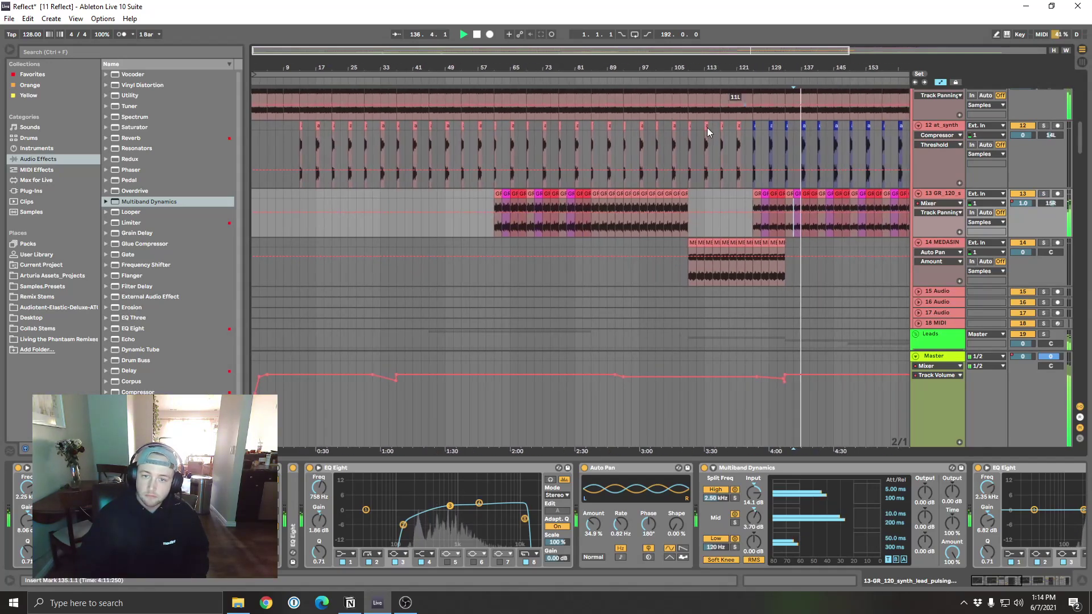
pyautogui.press('space')
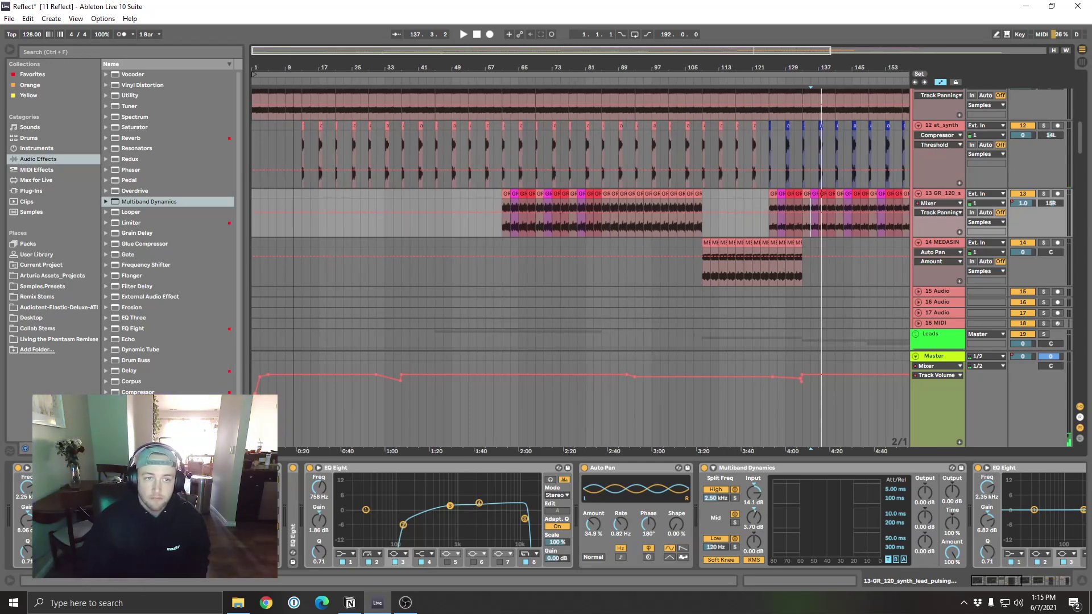
# Step: Place the insert marker at bar 39 on the Samples group and return towards the vocal tracks
pyautogui.scroll(5, 453, 206)
pyautogui.scroll(2, 562, 251)
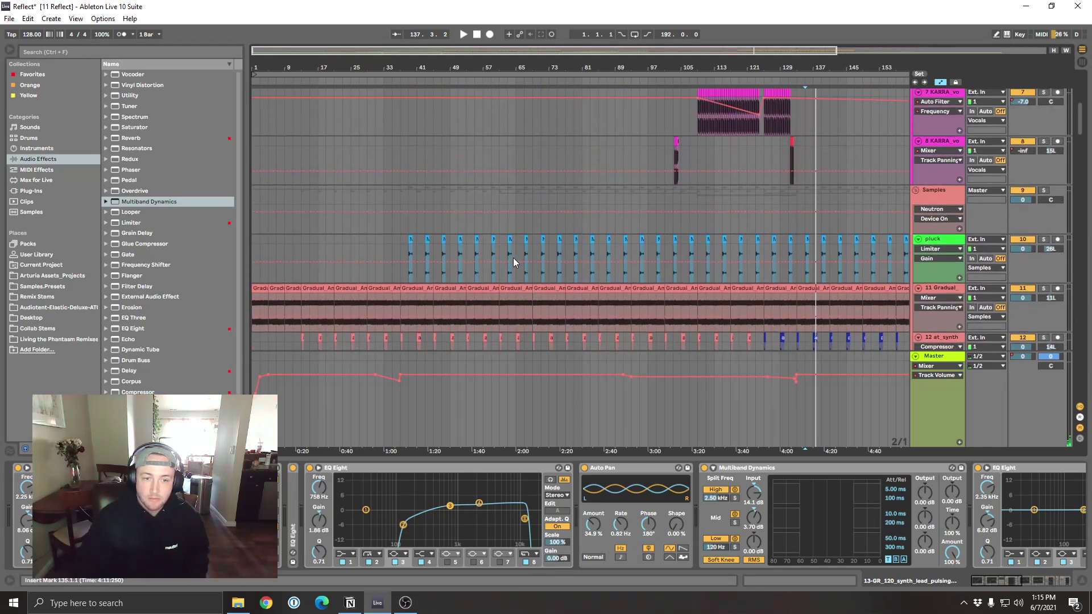
pyautogui.click(408, 193)
pyautogui.scroll(9, 501, 278)
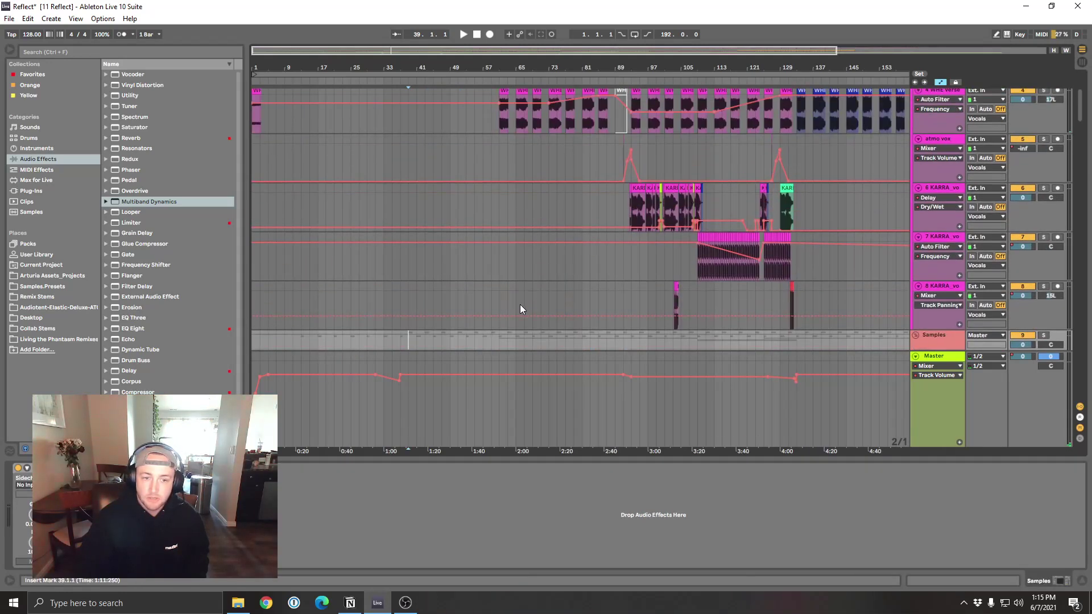
# Step: Select the WHE Verse clip at bar 1, and place the insert marker at bar 5 on the SAKIMA track
pyautogui.click(256, 235)
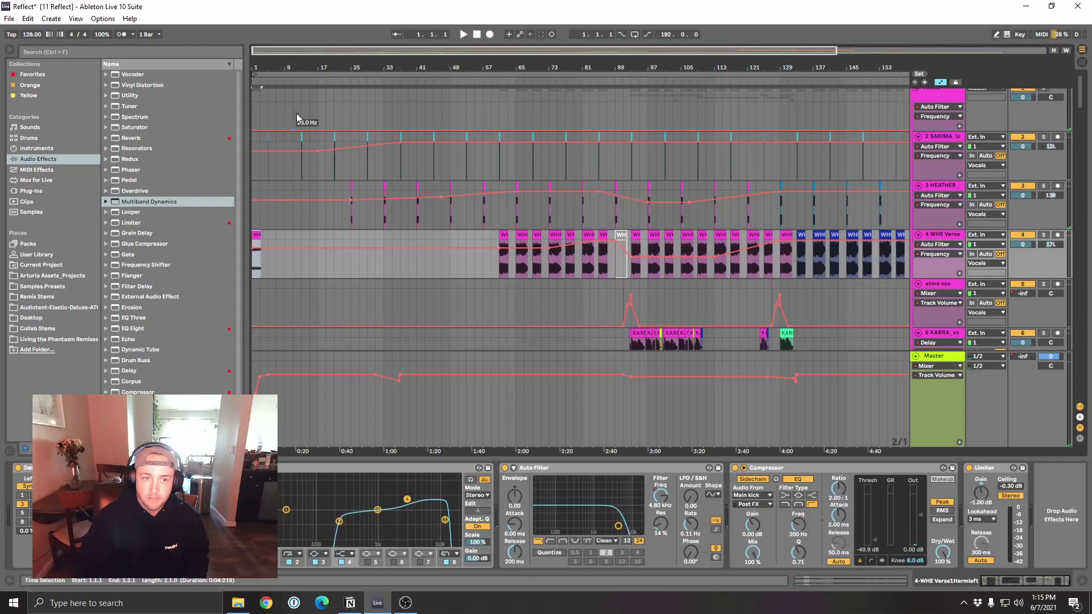
pyautogui.moveTo(287, 68); pyautogui.dragTo(288, 64)
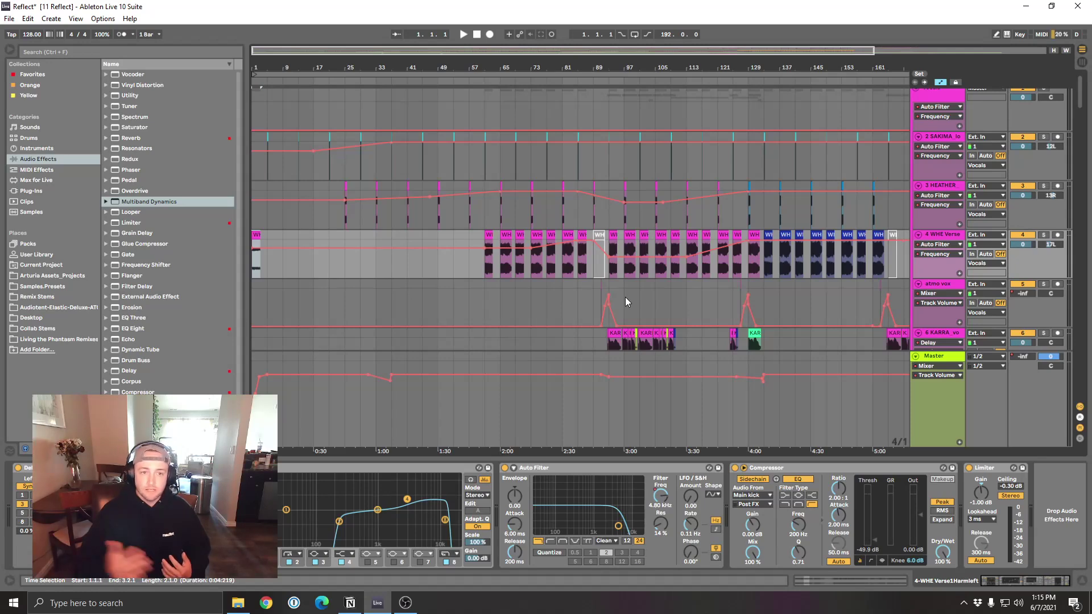
pyautogui.click(266, 138)
pyautogui.moveTo(276, 88); pyautogui.dragTo(277, 79)
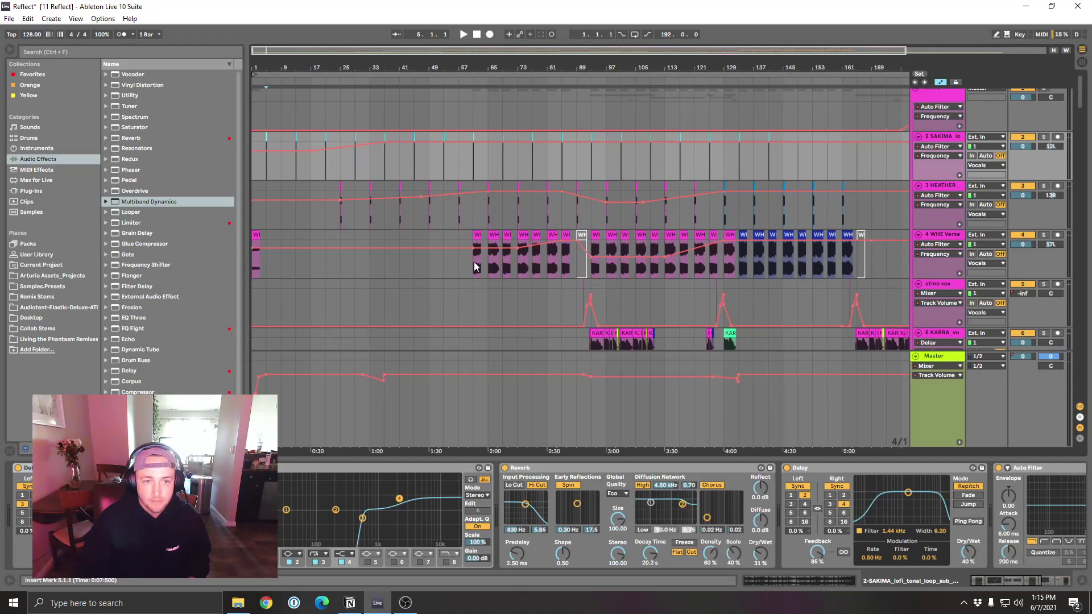
# Step: Play the SAKIMA track soloed from bar 5, clear its solo and replay from bar 5 in the full mix
pyautogui.scroll(1, 471, 223)
pyautogui.click(1044, 142)
pyautogui.press('space')
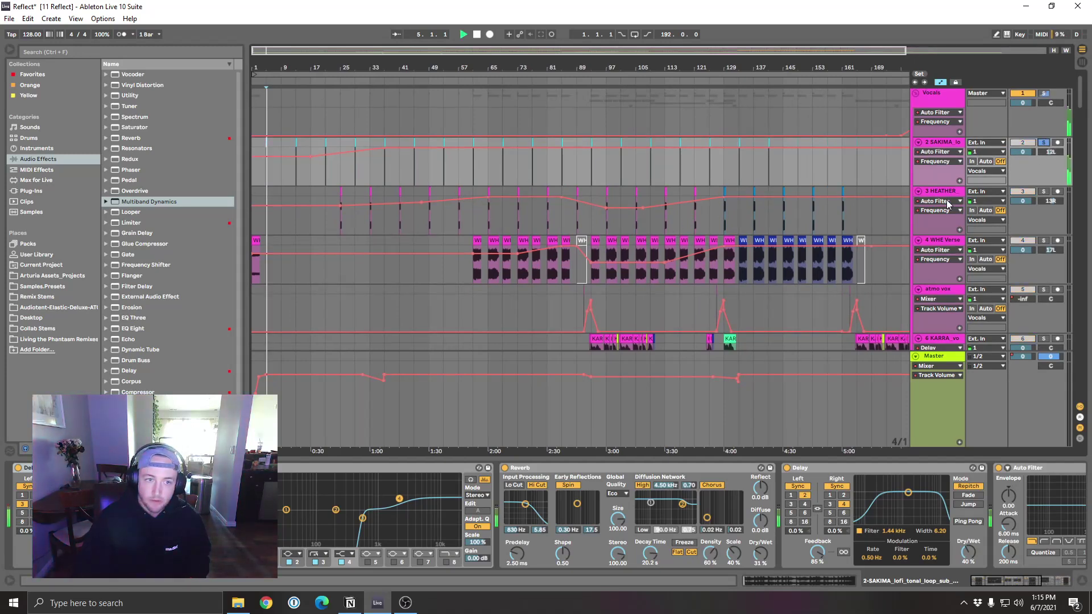
pyautogui.click(1044, 143)
pyautogui.press('space')
pyautogui.press('space')
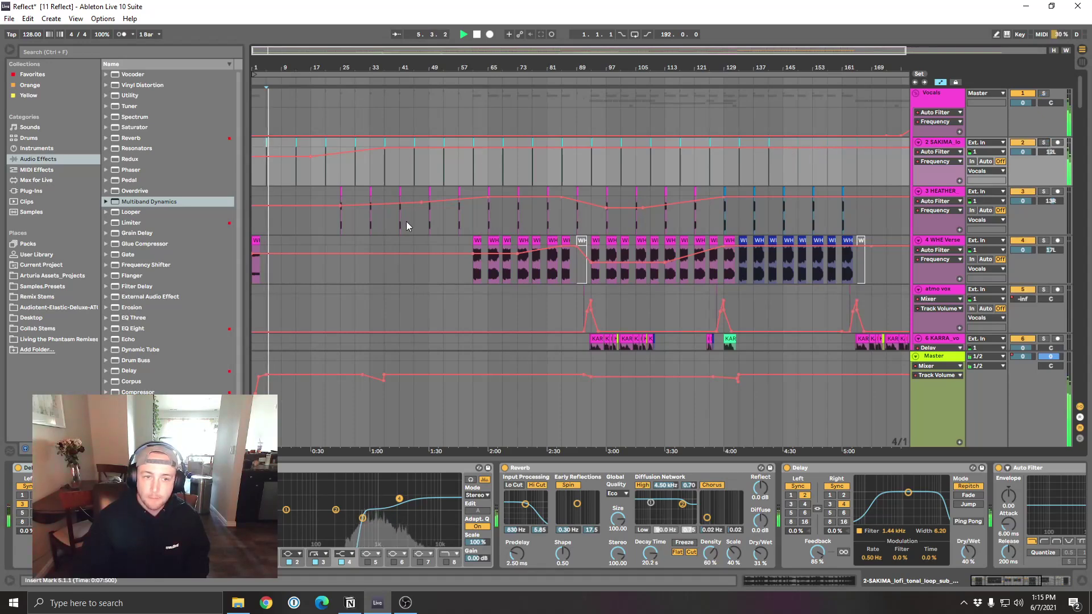
# Step: Play the HEATHER vocal track soloed from bar 25, and clear its solo while playback continues
pyautogui.scroll(-2, 407, 221)
pyautogui.click(338, 157)
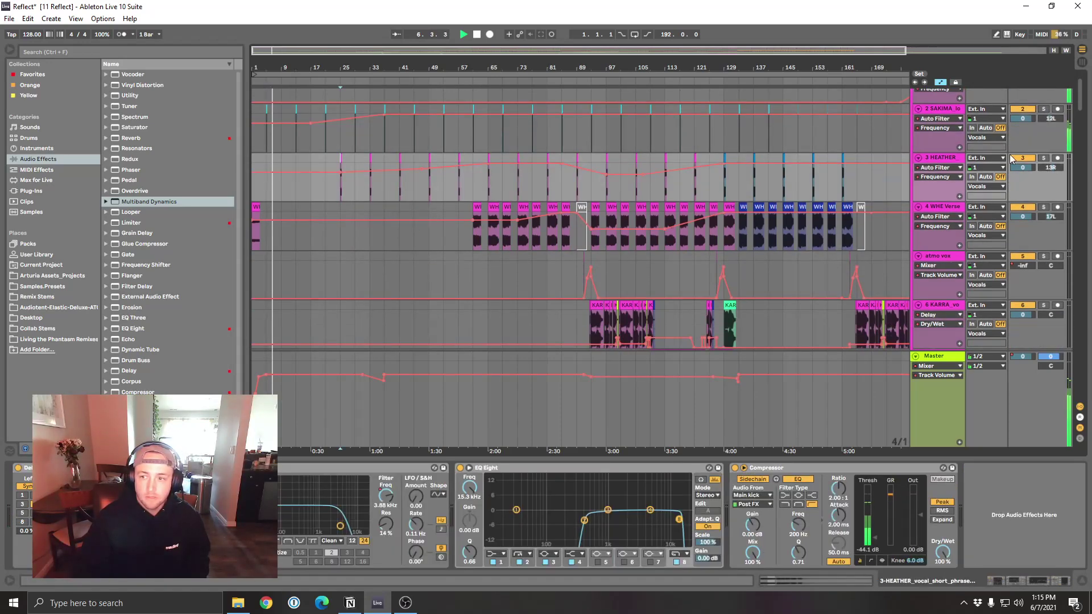
pyautogui.click(1044, 158)
pyautogui.press('space')
pyautogui.press('space')
pyautogui.click(1044, 158)
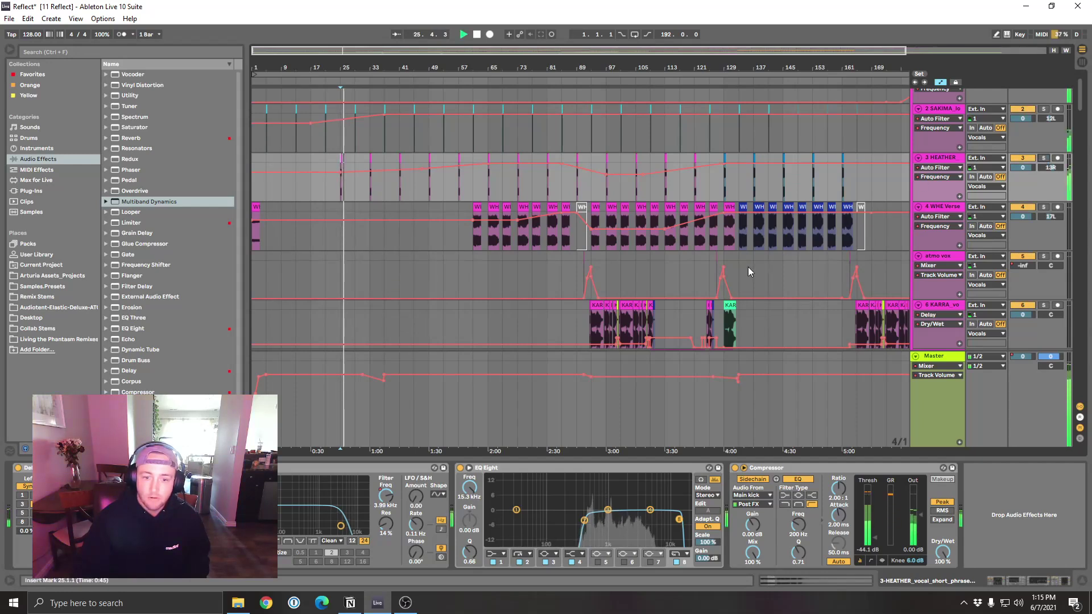
# Step: Place the insert marker at bar 29 on the SAKIMA track and stop playback
pyautogui.scroll(2, 610, 299)
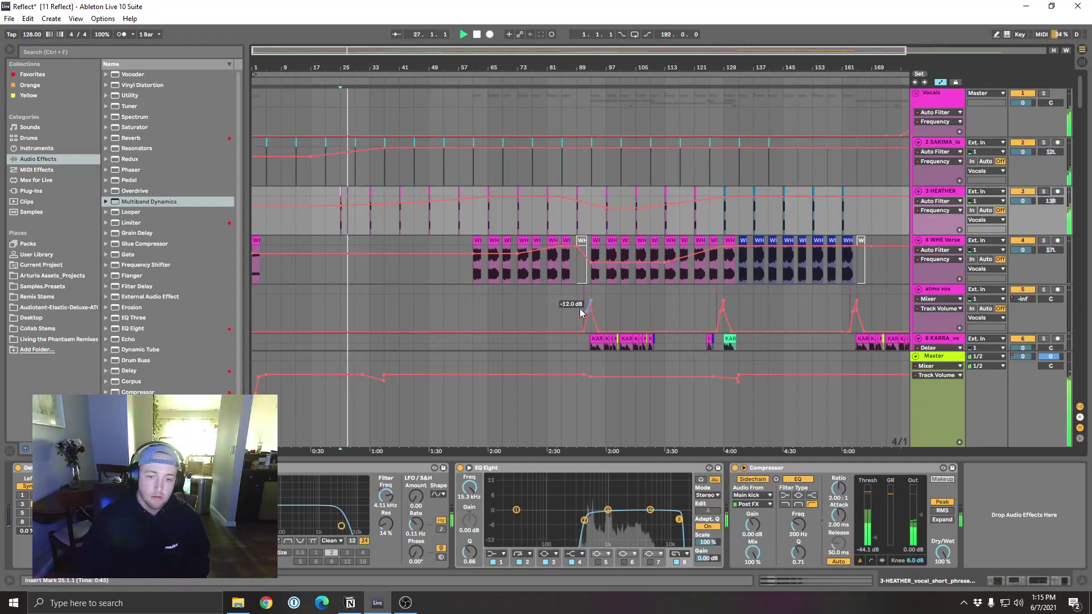
pyautogui.click(355, 172)
pyautogui.press('space')
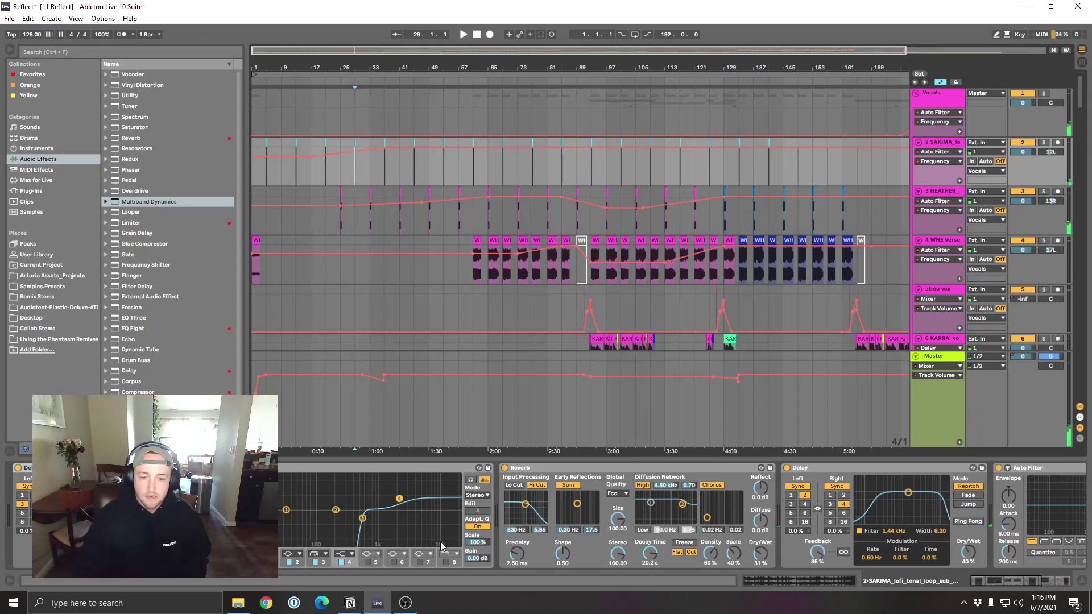
# Step: Examine the SAKIMA track's Delay, its Dry/Wet control and the EQ Eight
pyautogui.click(808, 470)
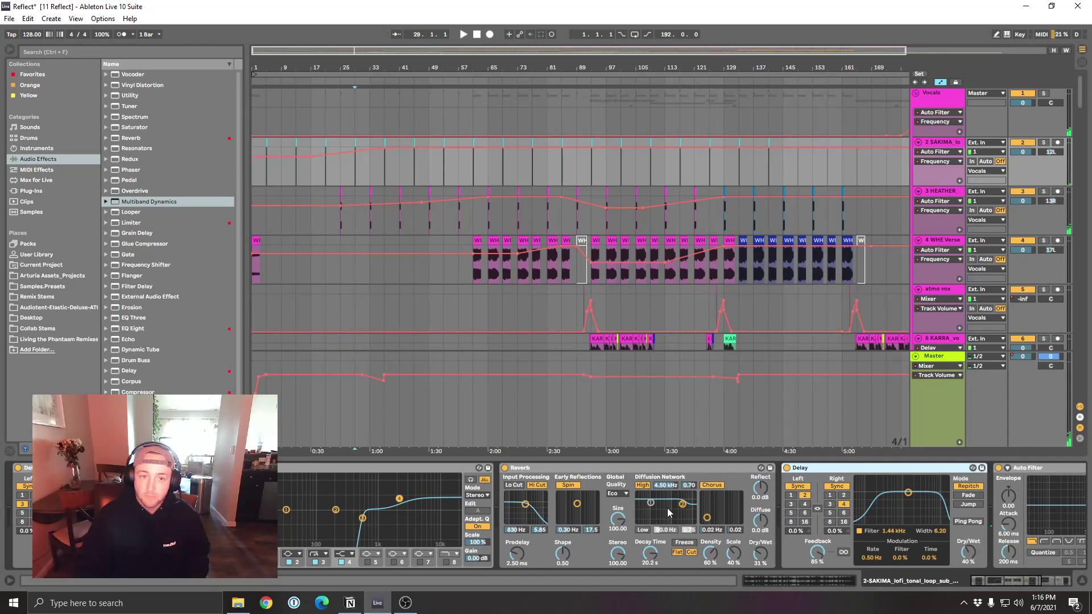
pyautogui.click(764, 561)
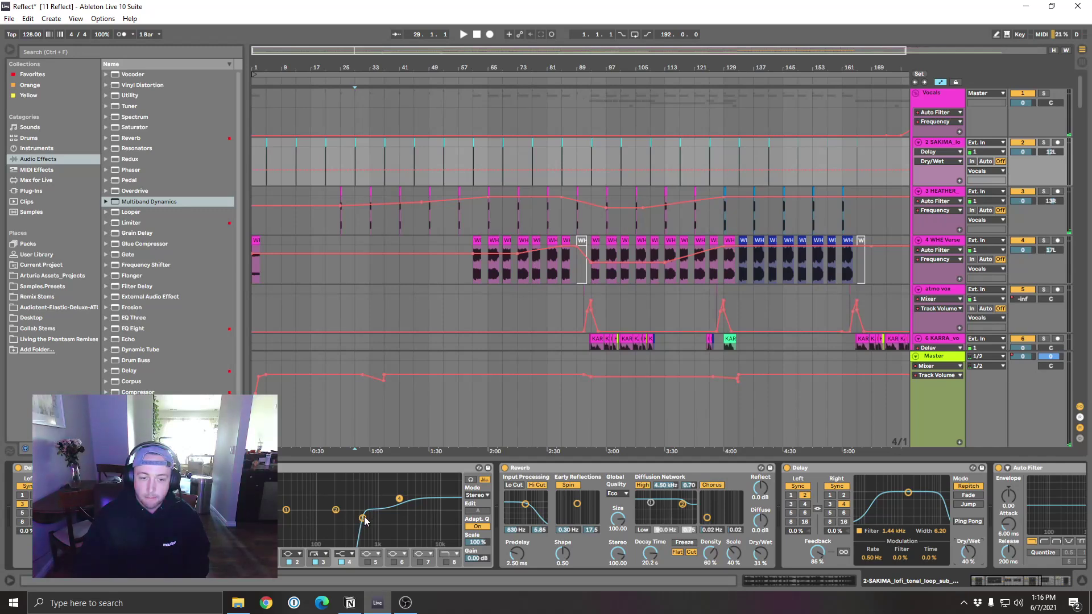
pyautogui.click(354, 470)
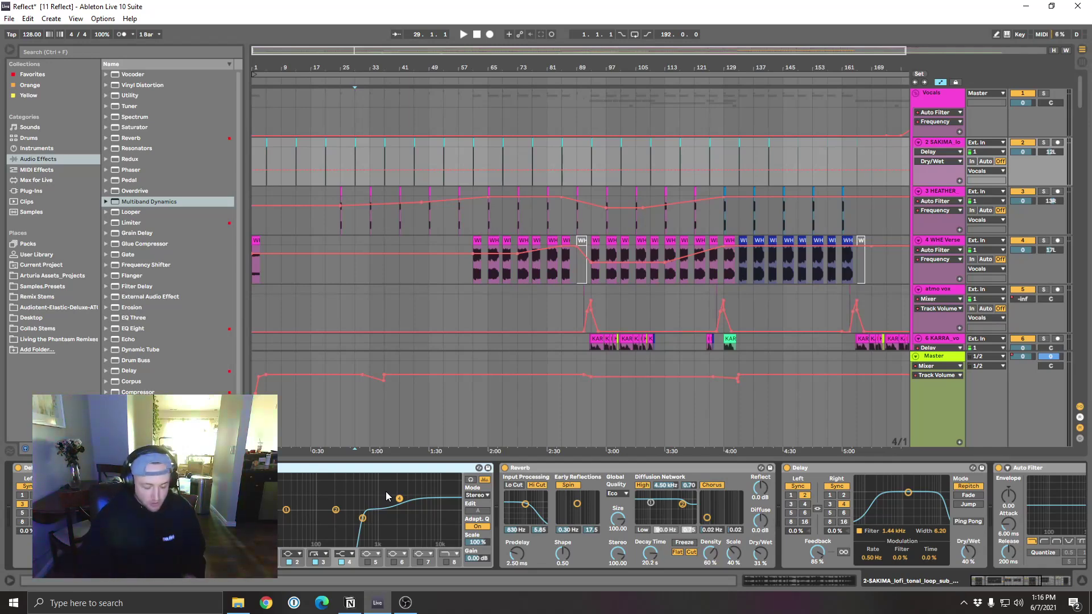
# Step: Place the insert marker at bar 57 on the WHE Verse track and select its clip at bar 61
pyautogui.scroll(-2, 449, 342)
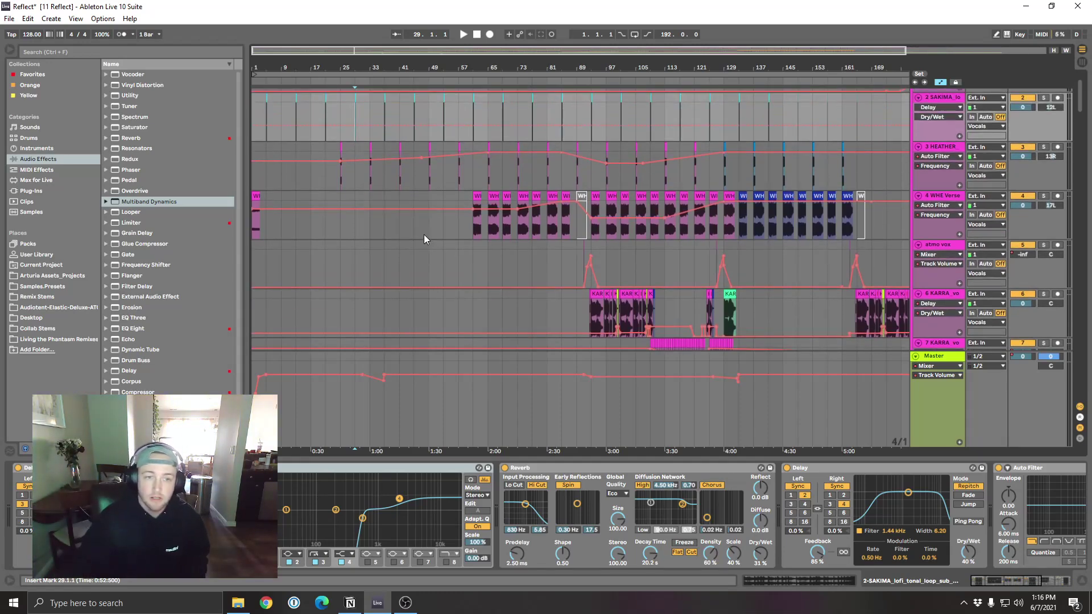
pyautogui.click(458, 199)
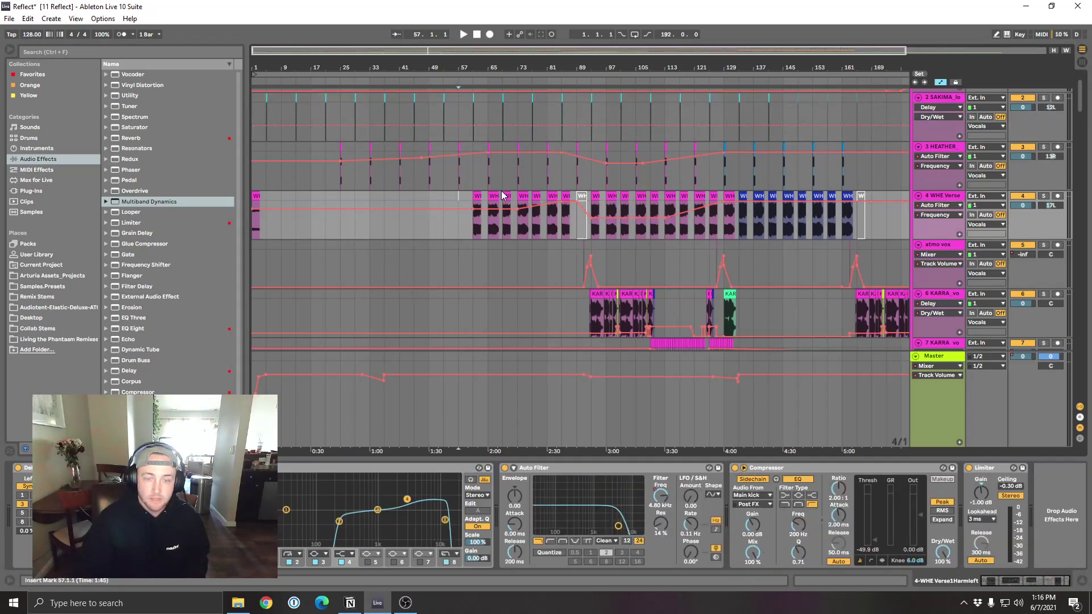
pyautogui.scroll(-3, 555, 236)
pyautogui.scroll(2, 522, 273)
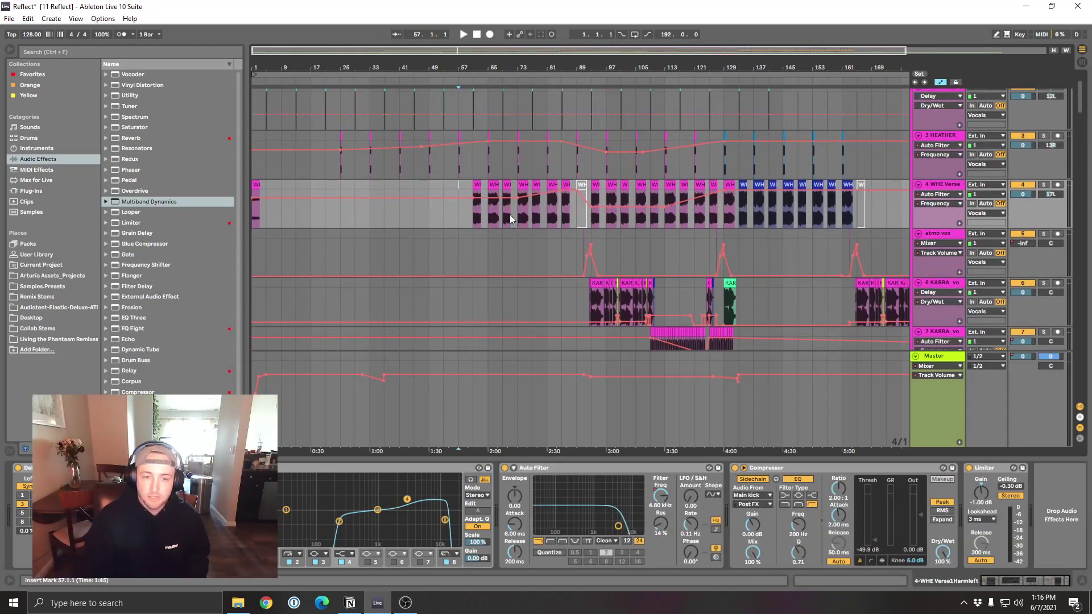
pyautogui.click(476, 185)
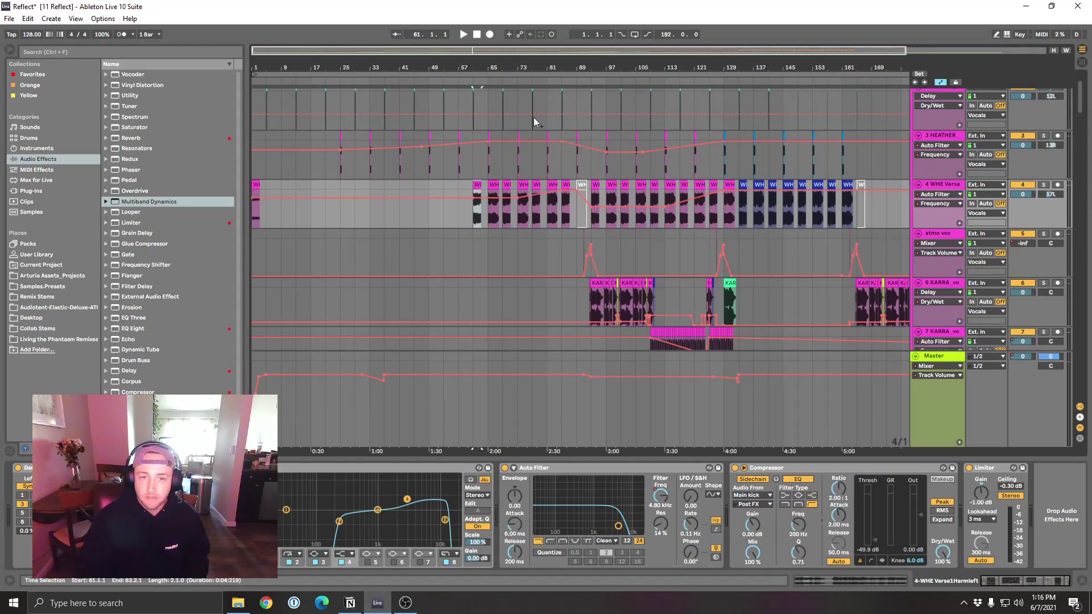
# Step: Select the WHE Verse clips at bars 65 and 73 in turn, solo the track and play from bar 73
pyautogui.moveTo(526, 68); pyautogui.dragTo(560, 68)
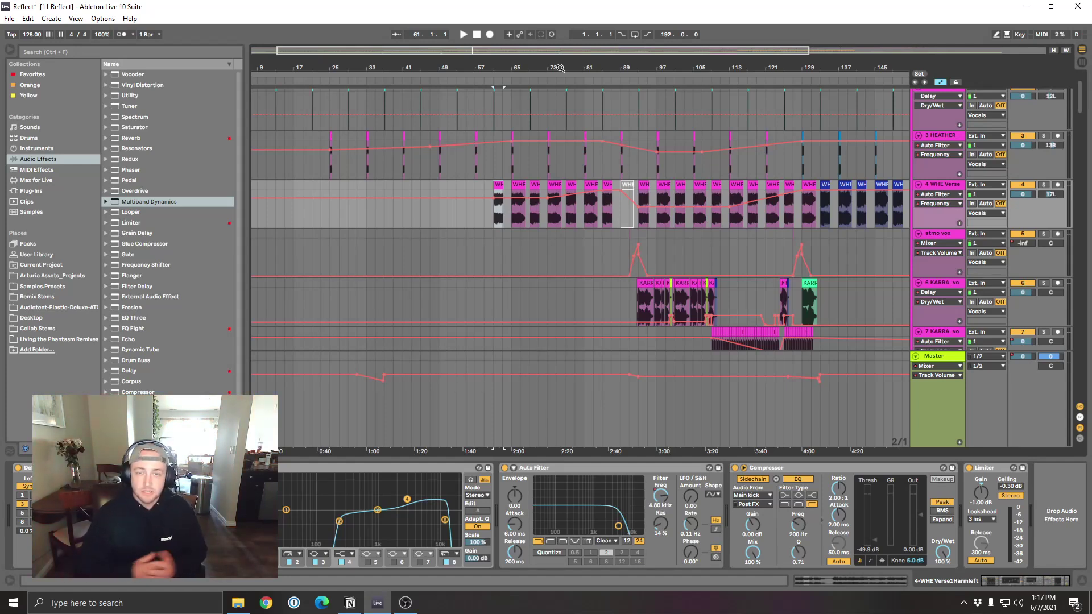
pyautogui.moveTo(560, 68); pyautogui.dragTo(490, 67)
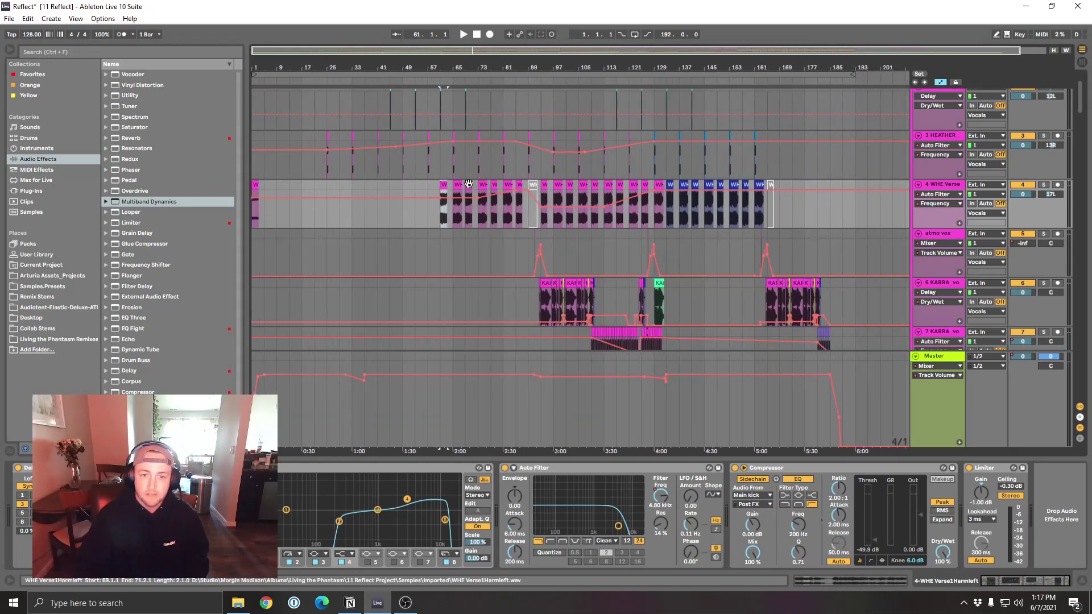
pyautogui.click(457, 211)
pyautogui.click(482, 206)
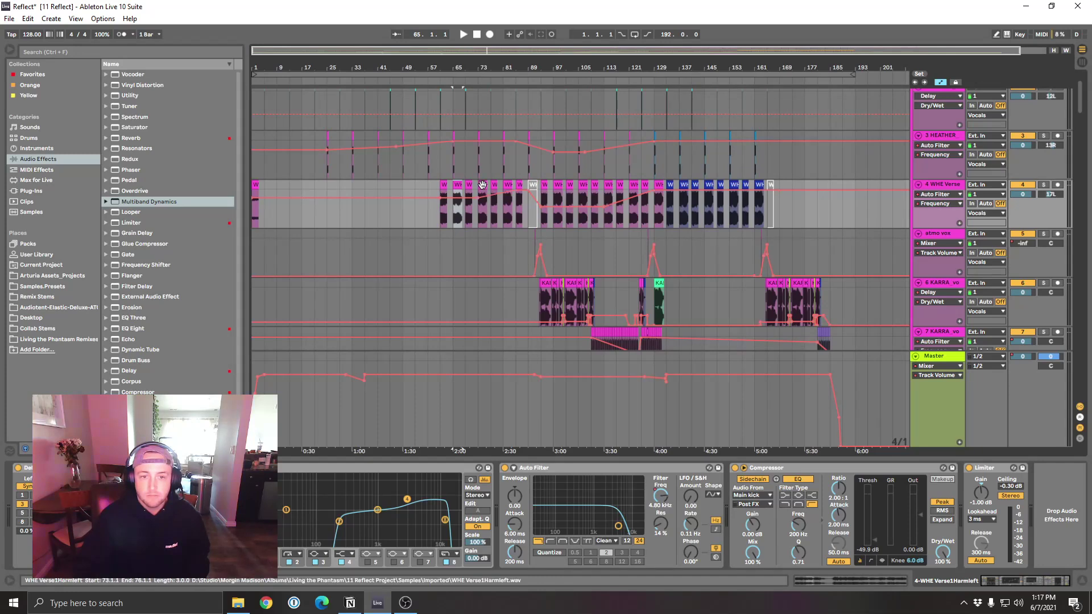
pyautogui.click(1044, 184)
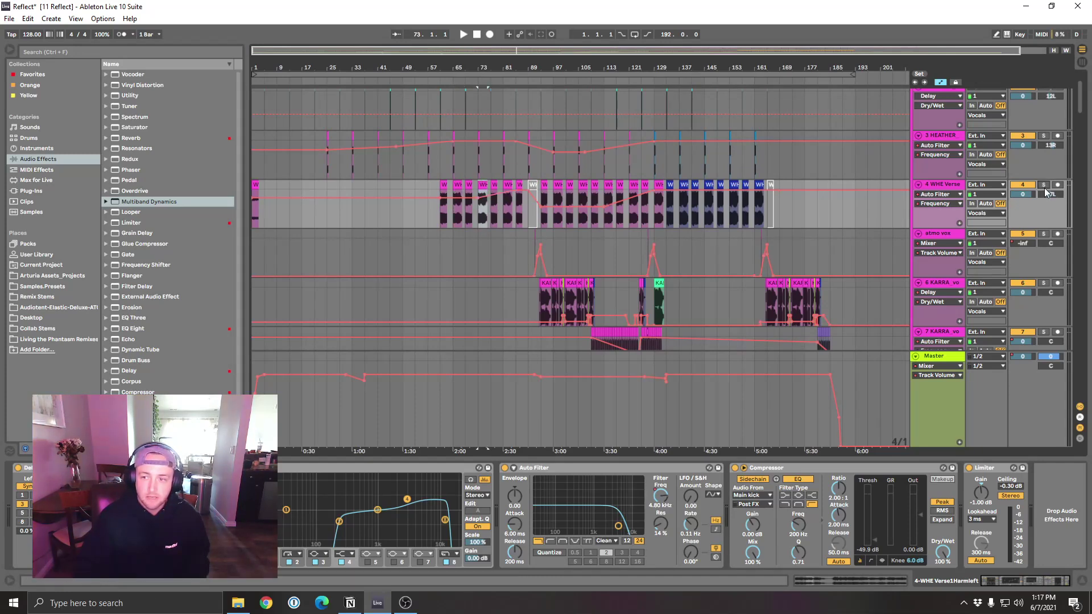
pyautogui.press('space')
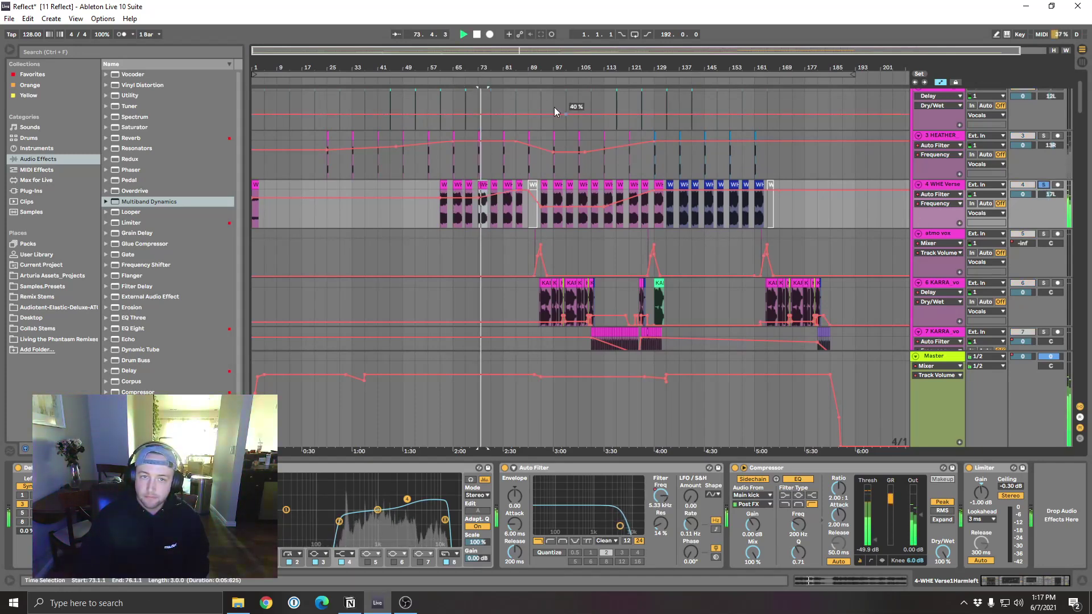
# Step: Select the WHE Verse clip at bar 77 during playback, listen on and stop playback
pyautogui.moveTo(480, 66); pyautogui.dragTo(604, 161)
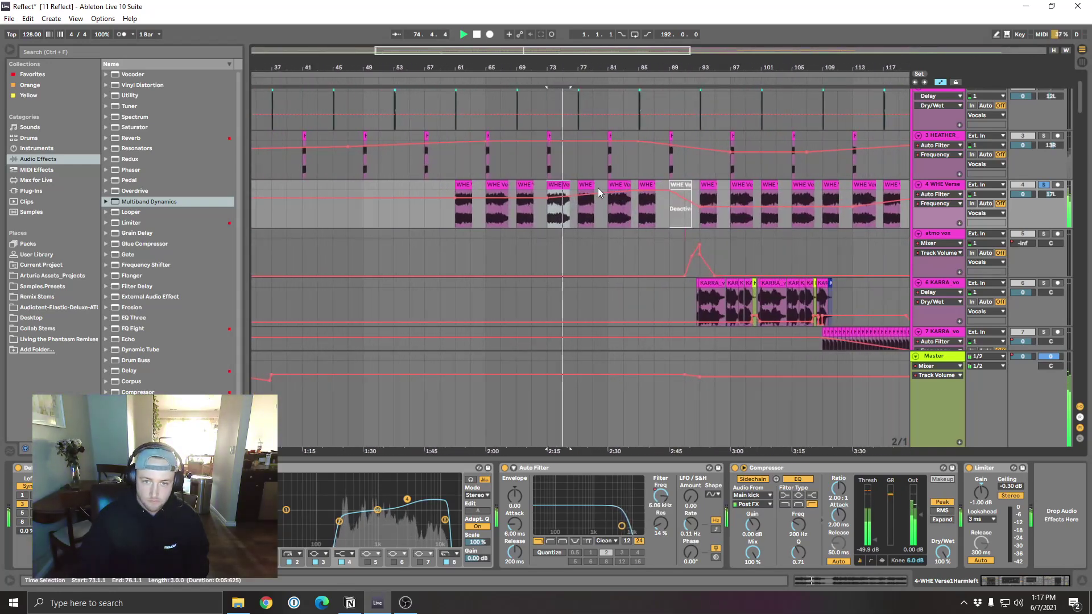
pyautogui.click(587, 185)
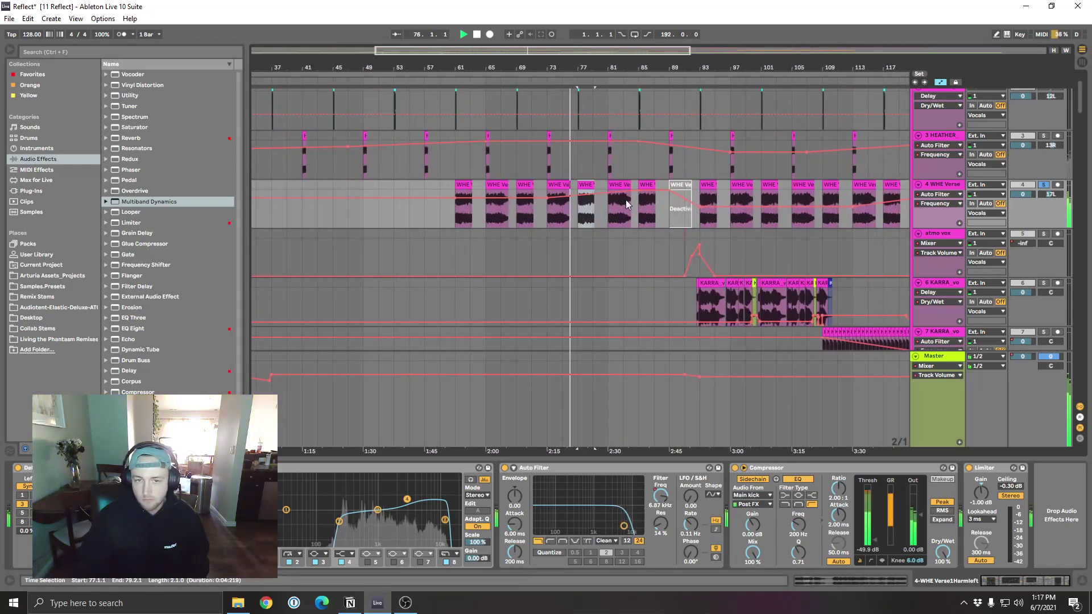
pyautogui.moveTo(573, 62); pyautogui.dragTo(592, 52)
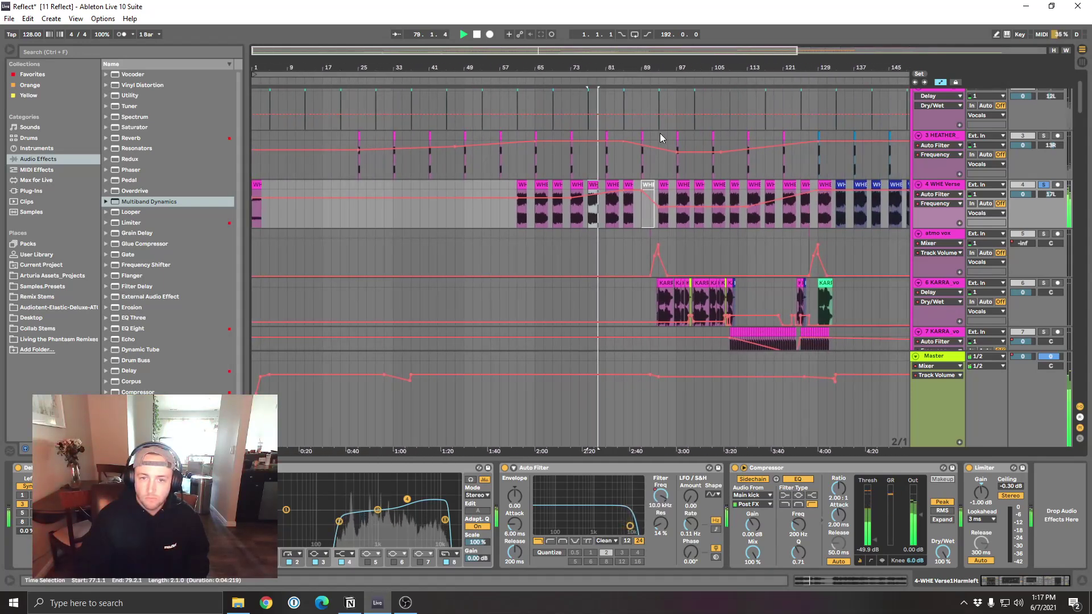
pyautogui.press('space')
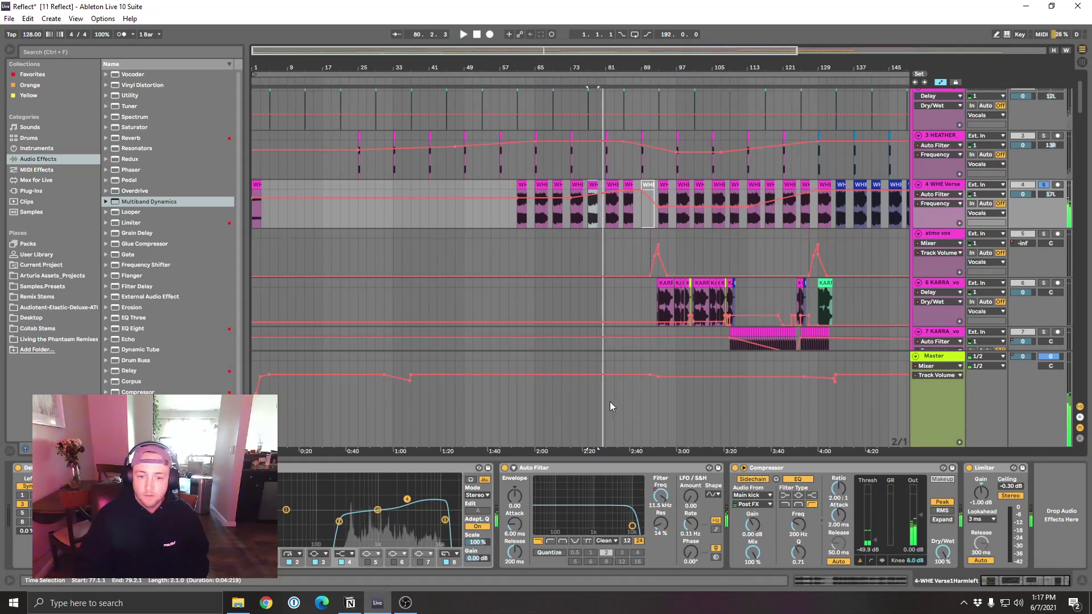
# Step: Turn off the Delay on the WHE Verse track and play its clip from bar 77
pyautogui.moveTo(587, 66); pyautogui.dragTo(595, 107)
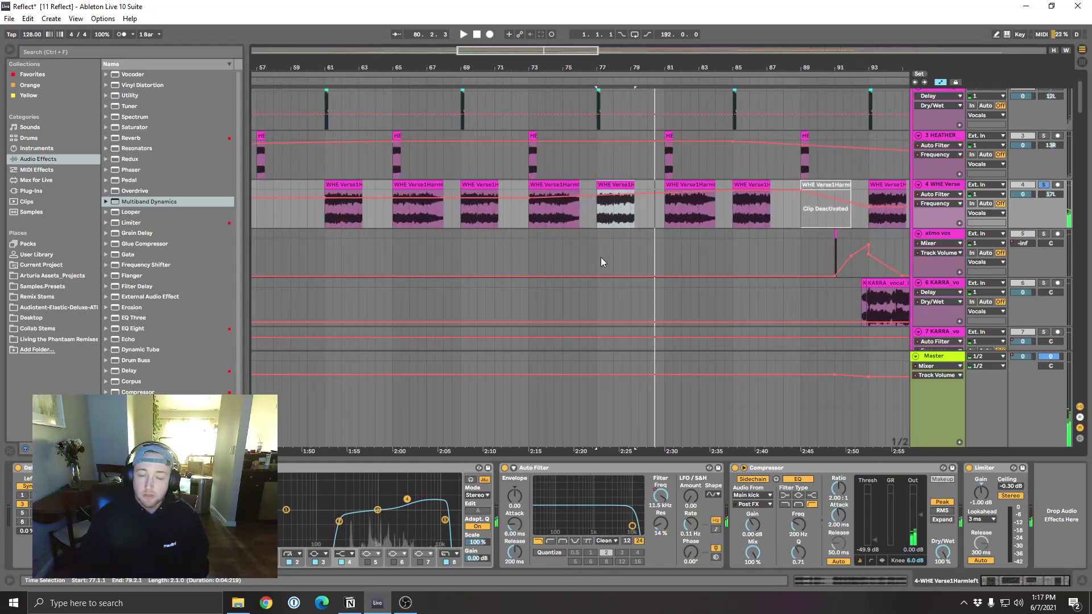
pyautogui.moveTo(558, 64); pyautogui.dragTo(588, 60)
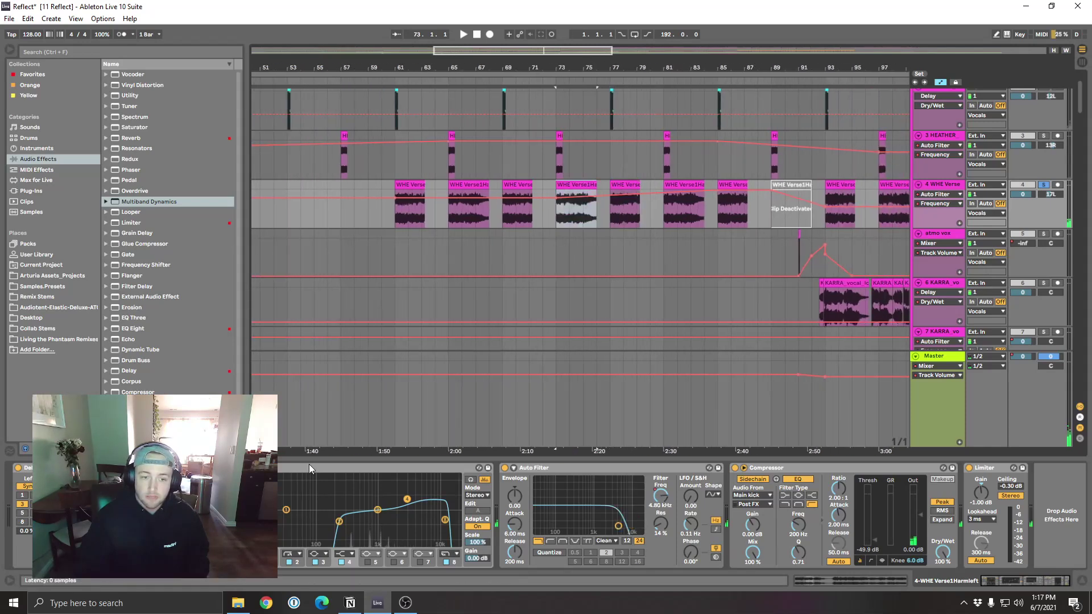
pyautogui.click(19, 469)
pyautogui.click(618, 184)
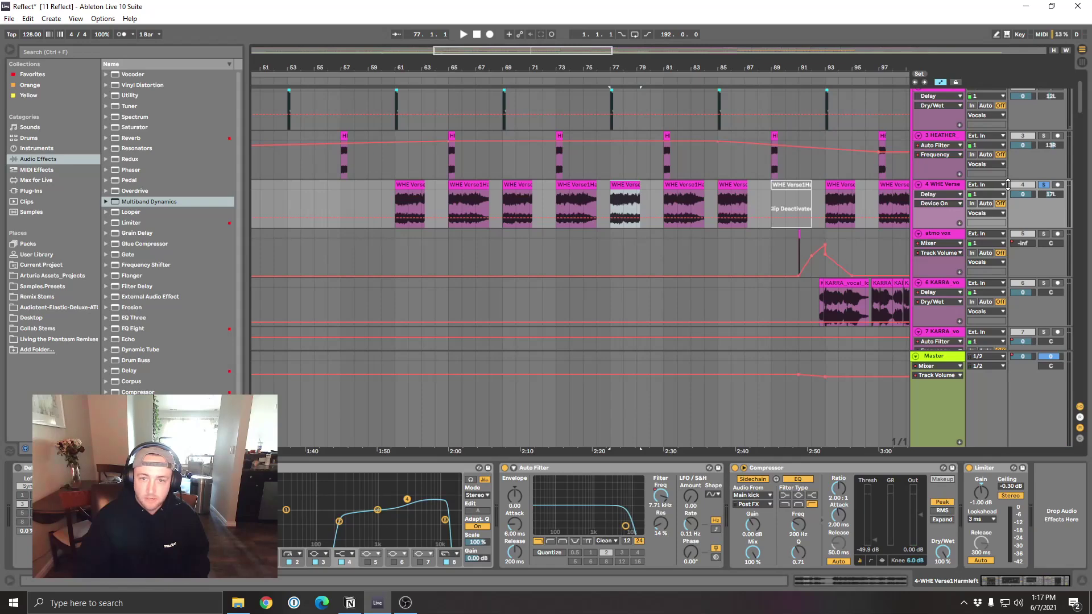
pyautogui.press('space')
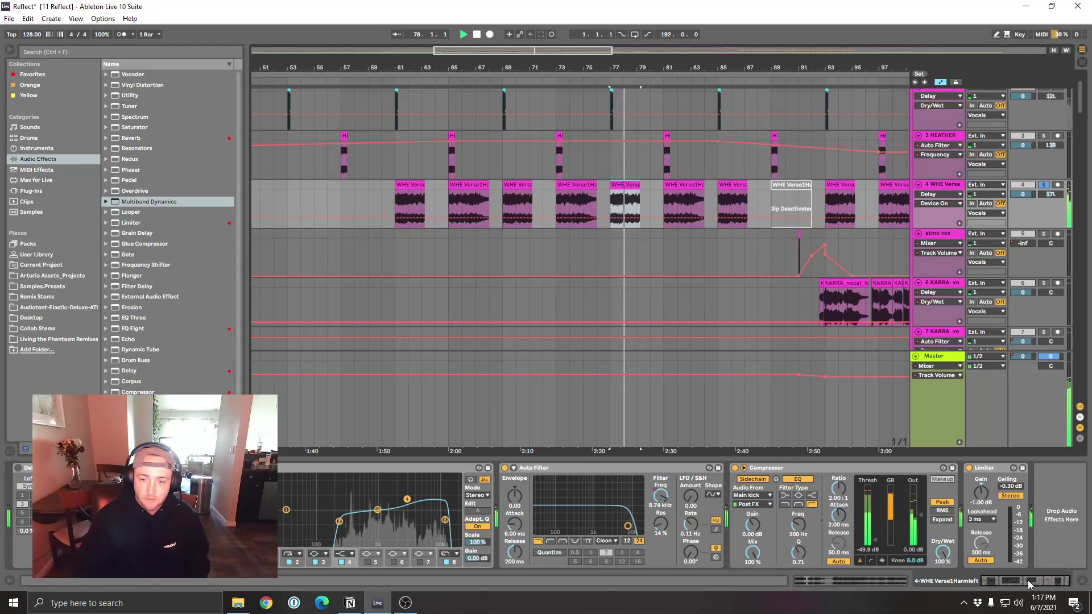
# Step: Check the Vocals group, return to the WHE Verse track with its bar 81 clip selected, and stop playback
pyautogui.scroll(2, 948, 98)
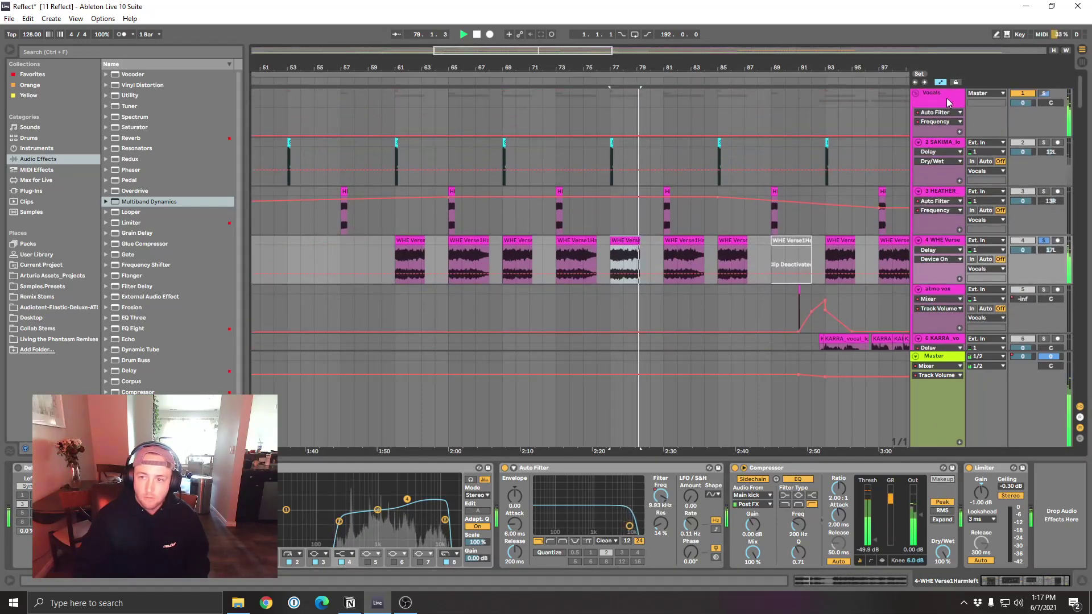
pyautogui.click(947, 98)
pyautogui.click(944, 239)
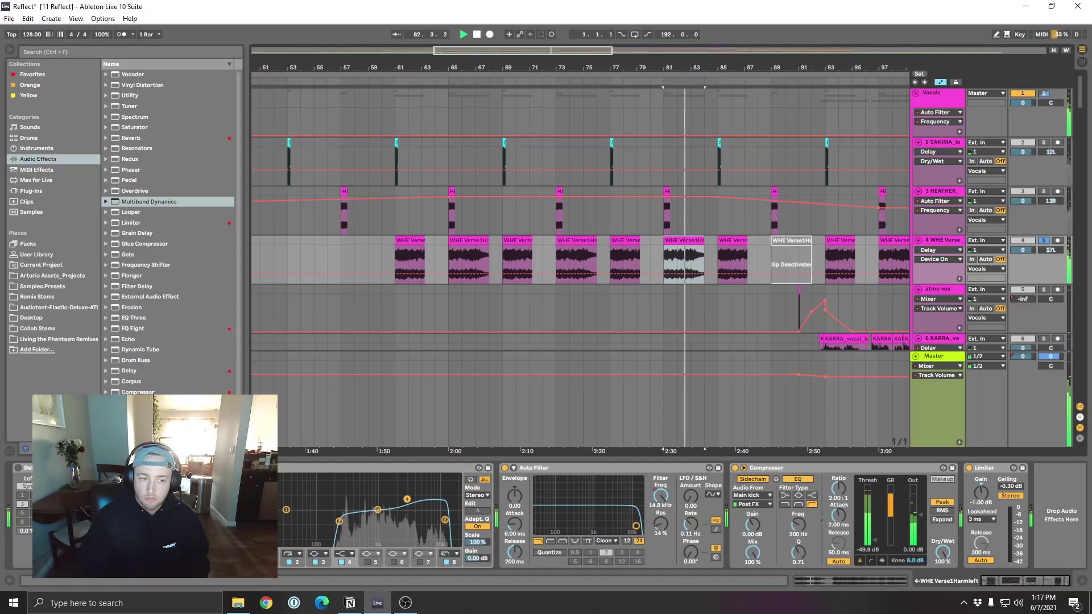
pyautogui.press('space')
pyautogui.moveTo(592, 68); pyautogui.dragTo(633, 74)
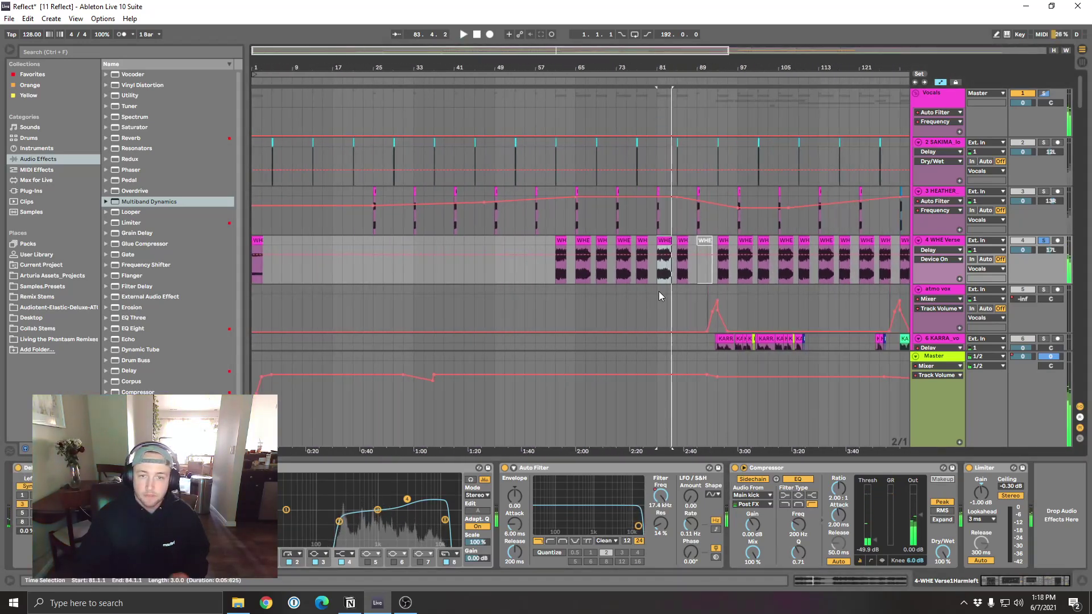
# Step: Solo the KARRA vocal track 6 and play it from its first clip at bar 92.3
pyautogui.scroll(-1, 708, 299)
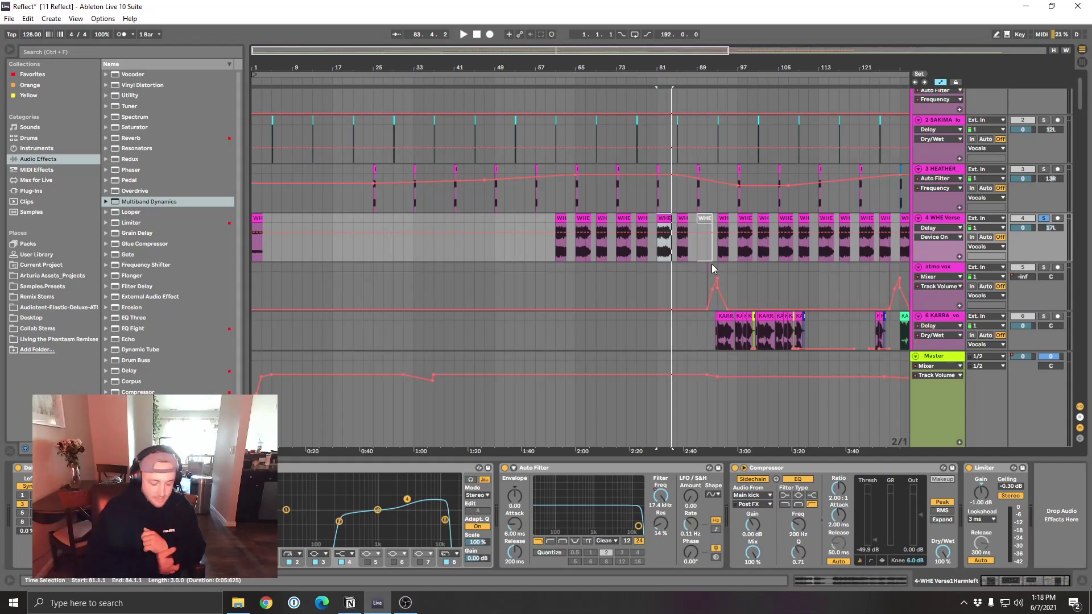
pyautogui.moveTo(705, 67); pyautogui.dragTo(687, 64)
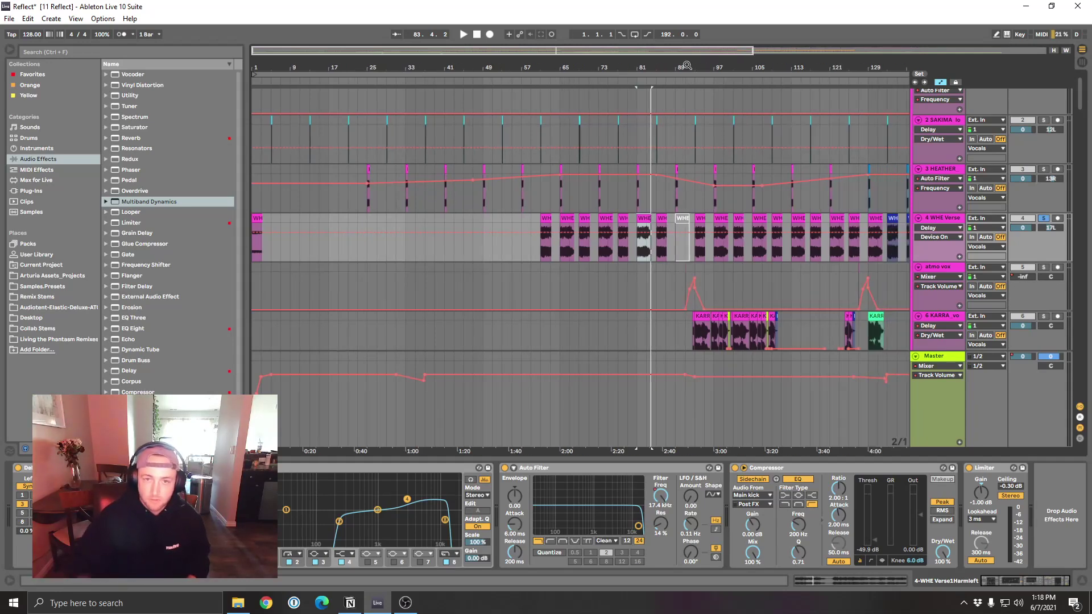
pyautogui.scroll(-5, 674, 217)
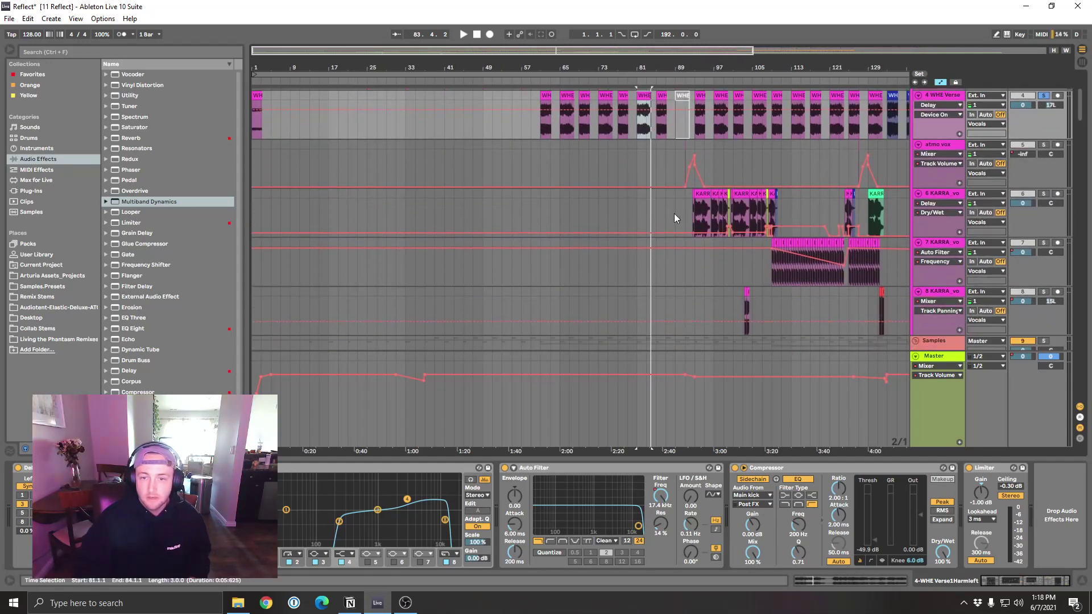
pyautogui.click(675, 216)
pyautogui.moveTo(727, 67)
pyautogui.mouseDown()
pyautogui.moveTo(717, 94)
pyautogui.moveTo(596, 111)
pyautogui.mouseUp()
pyautogui.click(510, 194)
pyautogui.click(1044, 194)
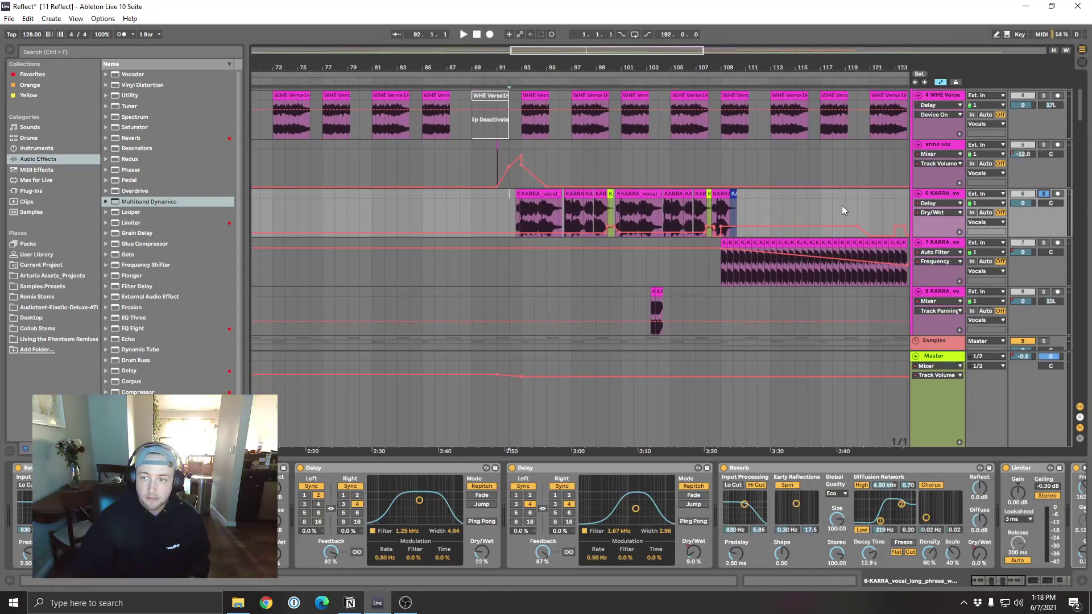
pyautogui.moveTo(519, 194); pyautogui.dragTo(525, 194)
pyautogui.press('space')
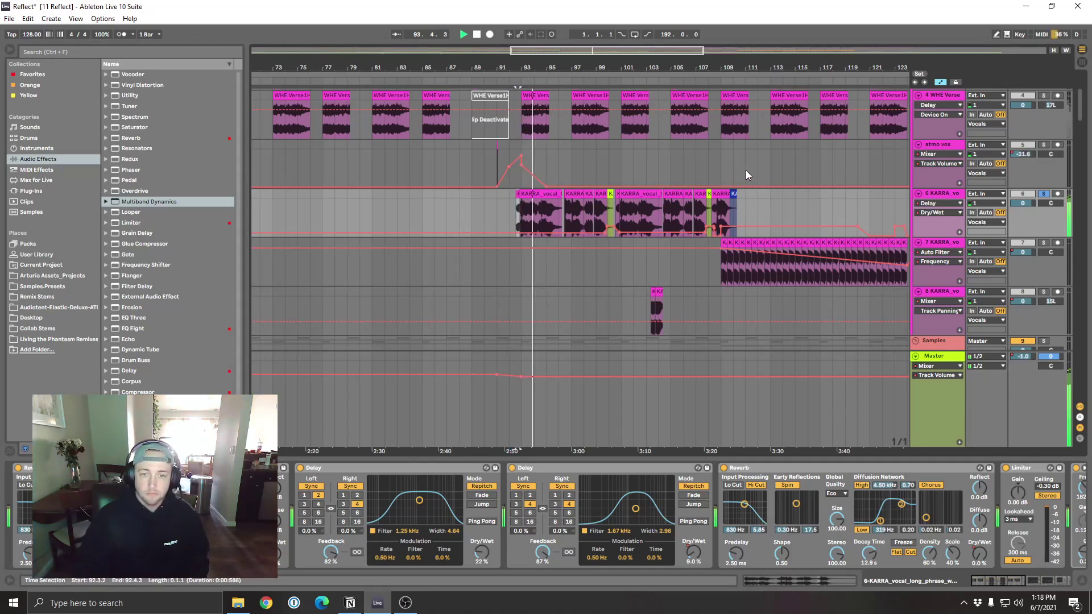
# Step: Listen to the soloed KARRA phrases up to bar 100 and stop playback
pyautogui.moveTo(615, 64); pyautogui.dragTo(576, 62)
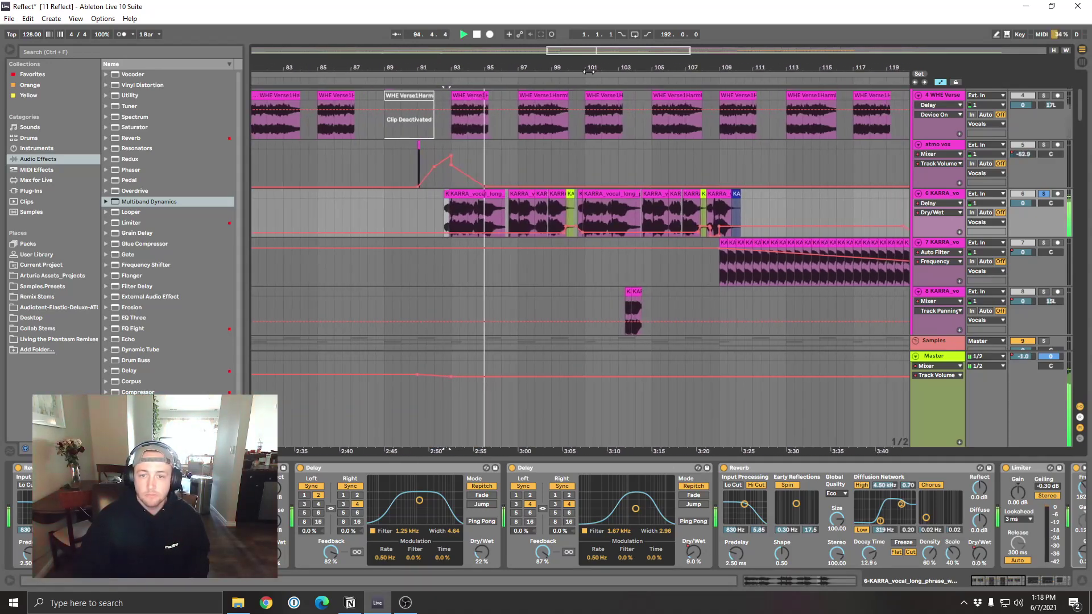
pyautogui.scroll(-1, 753, 322)
pyautogui.scroll(1, 755, 318)
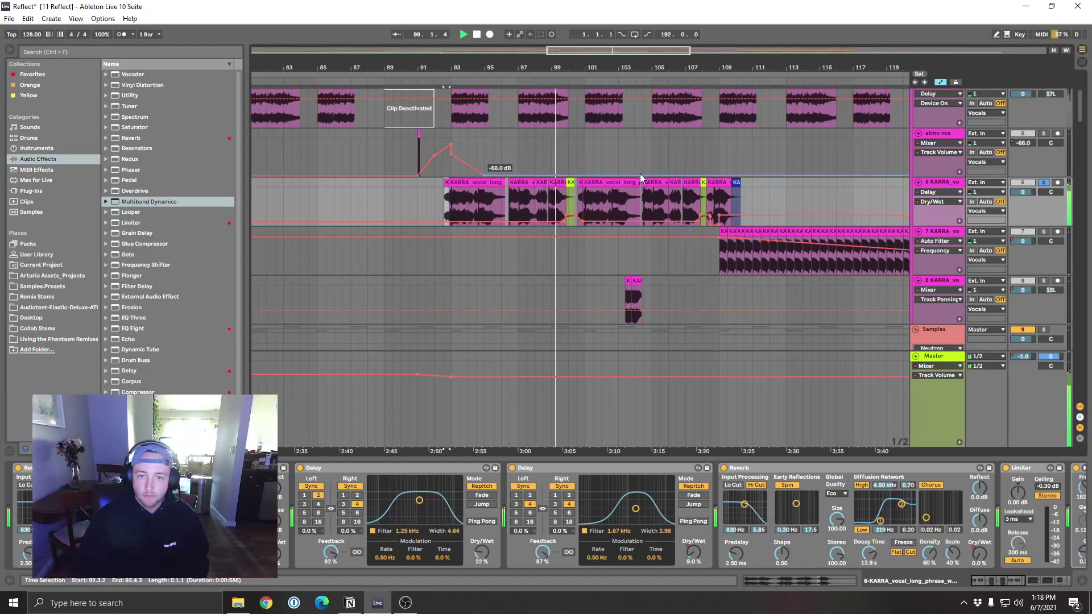
pyautogui.press('space')
# Step: Select the whole run of KARRA clips on track 6 from bar 92.3 to bar 110.4
pyautogui.moveTo(585, 65); pyautogui.dragTo(587, 57)
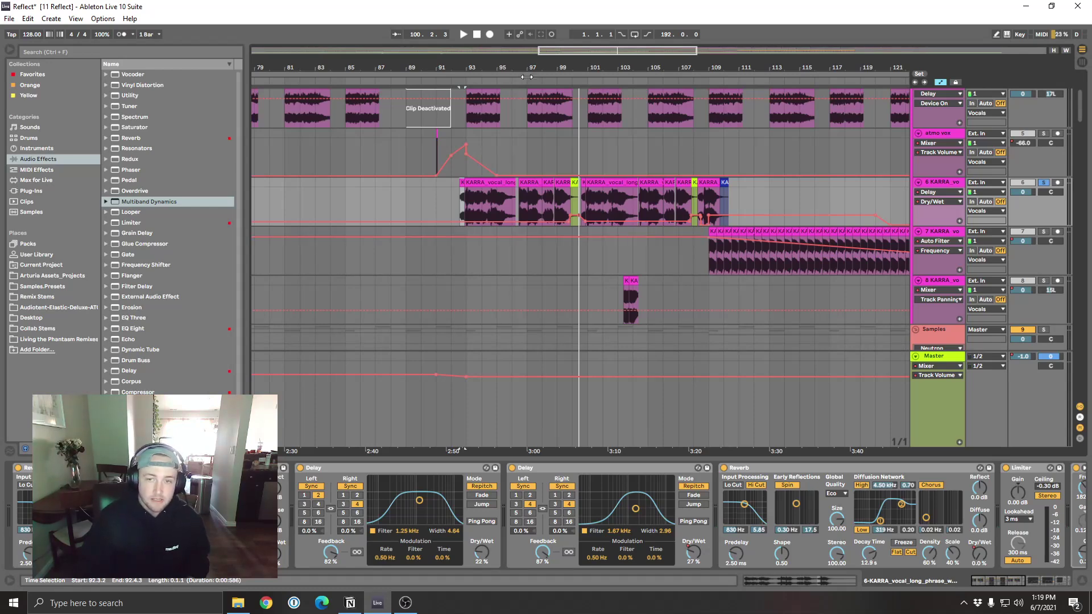
pyautogui.moveTo(589, 68); pyautogui.dragTo(589, 117)
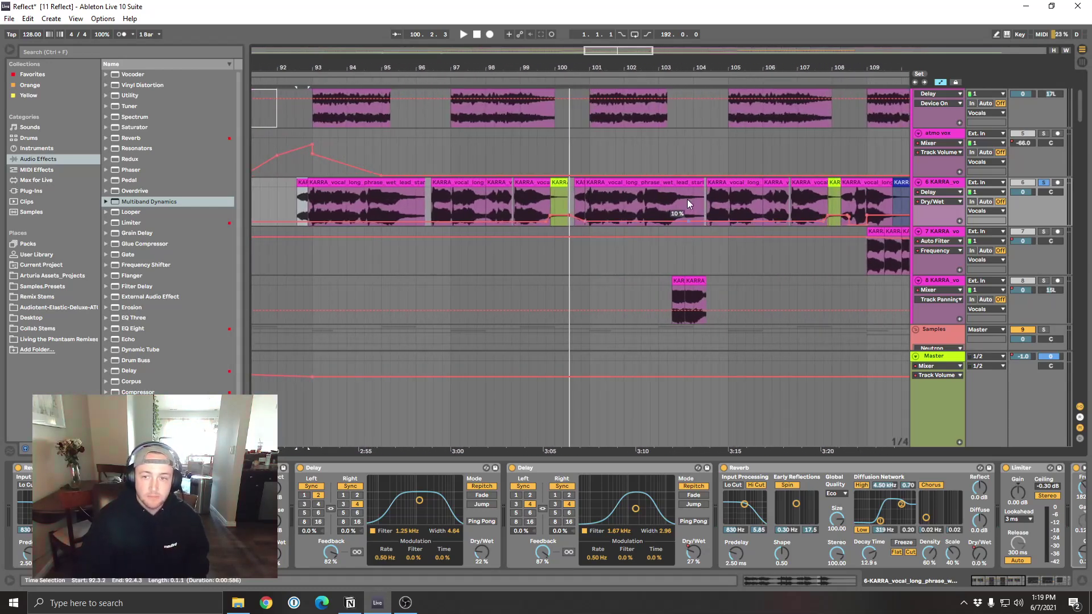
pyautogui.press('-')
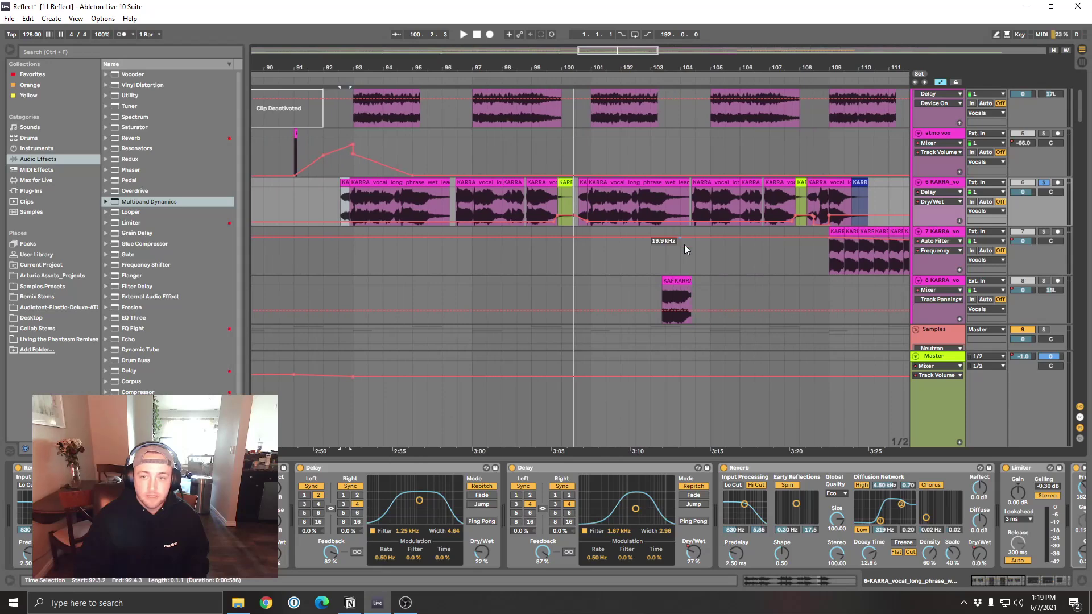
pyautogui.click(333, 185)
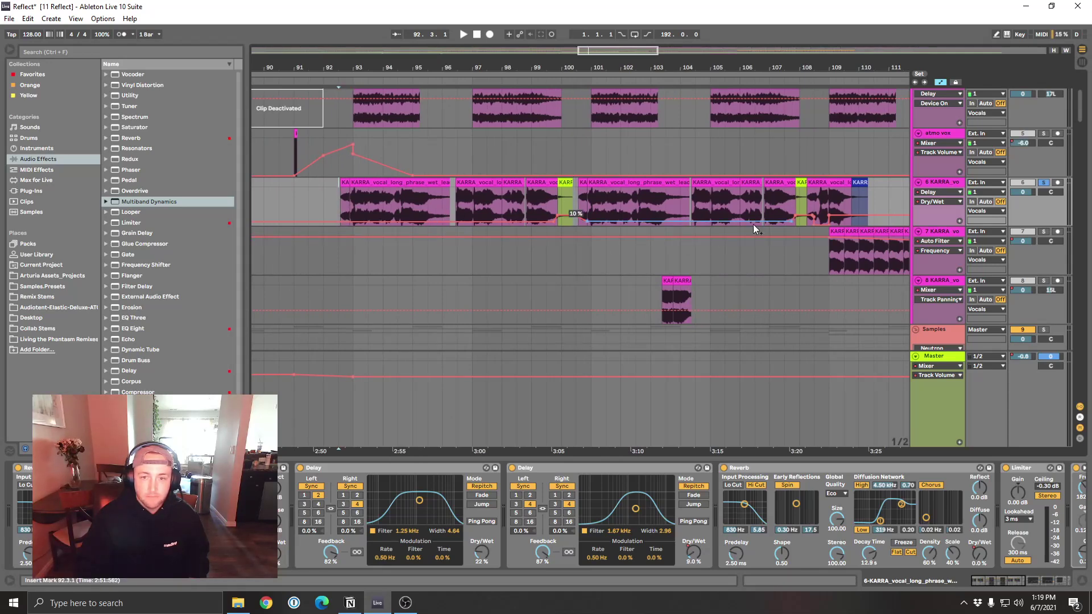
pyautogui.keyDown('shift'); pyautogui.click(879, 185); pyautogui.keyUp('shift')
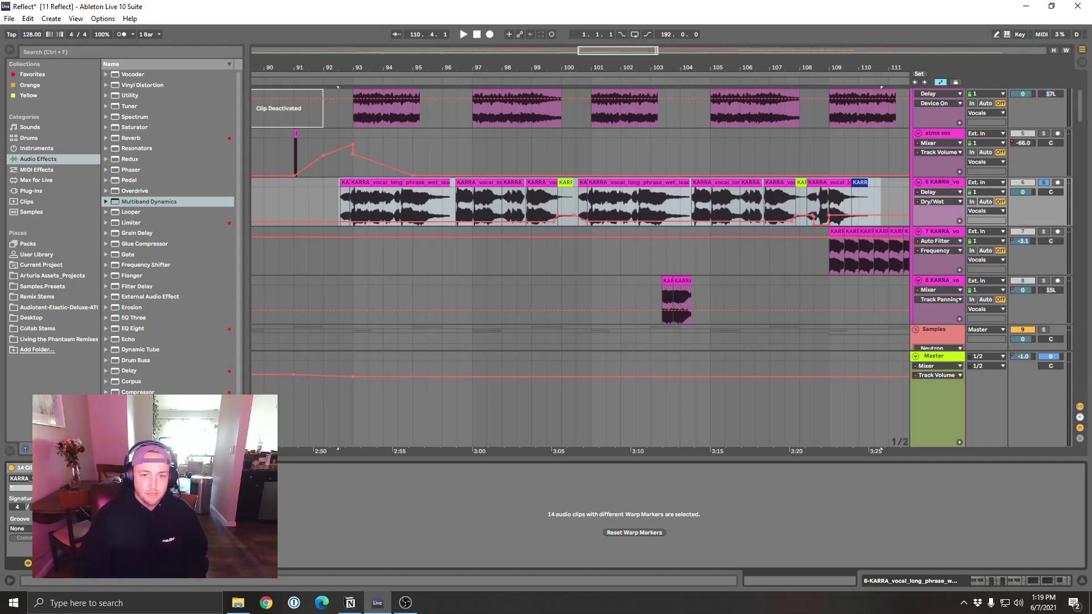
# Step: Select individual KARRA clips on track 6 one after another, ending with the one at bar 98.4
pyautogui.moveTo(522, 66); pyautogui.dragTo(522, 45)
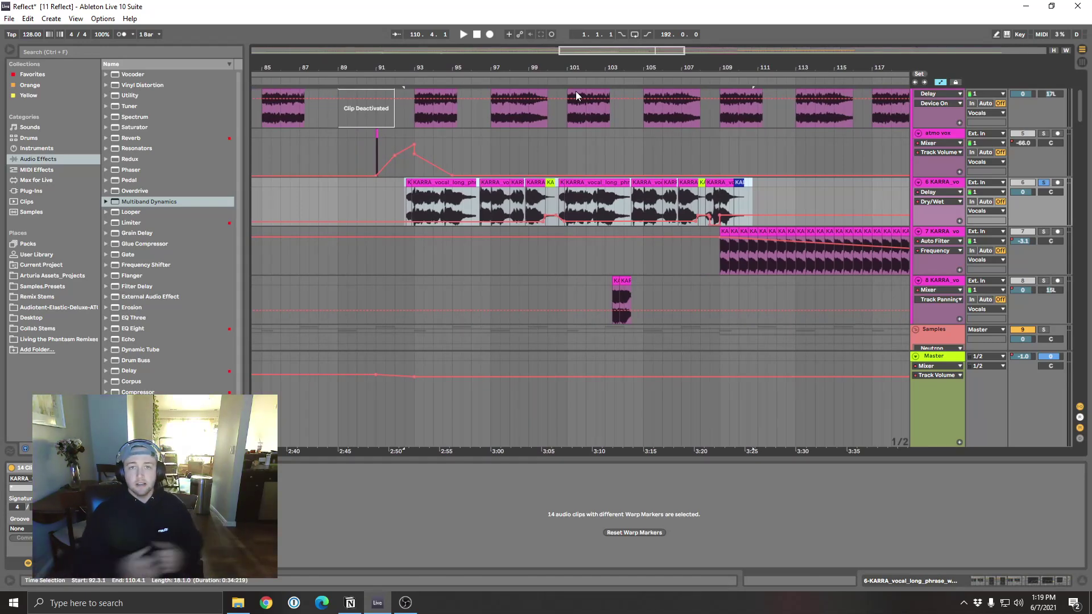
pyautogui.press('+')
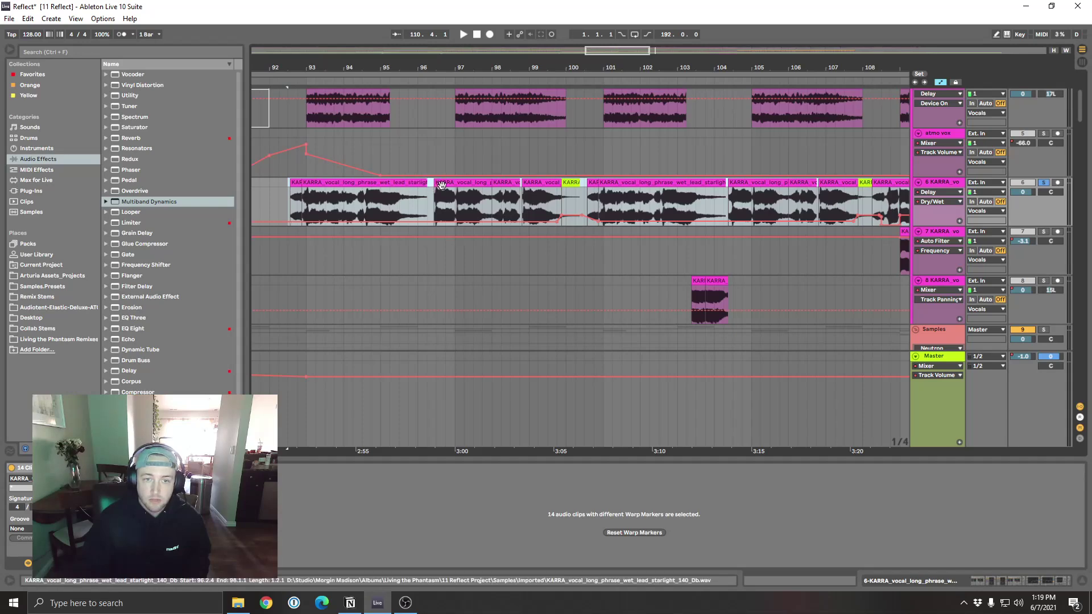
pyautogui.click(444, 199)
pyautogui.click(506, 187)
pyautogui.click(540, 184)
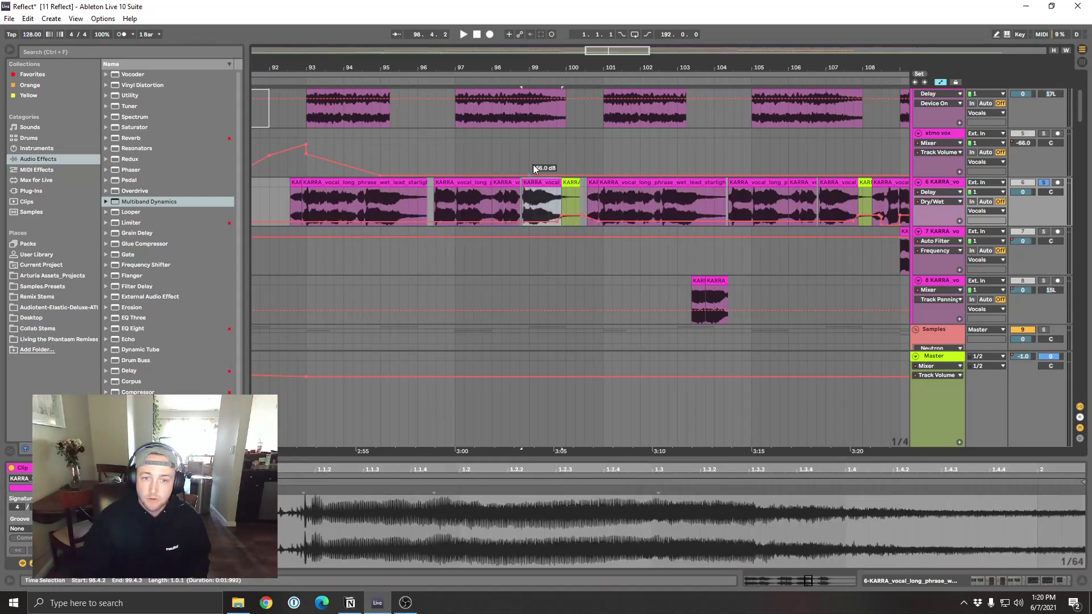
# Step: Select the short green KARRA clip at bar 99.4.3 on track 6 and examine it up close
pyautogui.moveTo(571, 68); pyautogui.dragTo(573, 45)
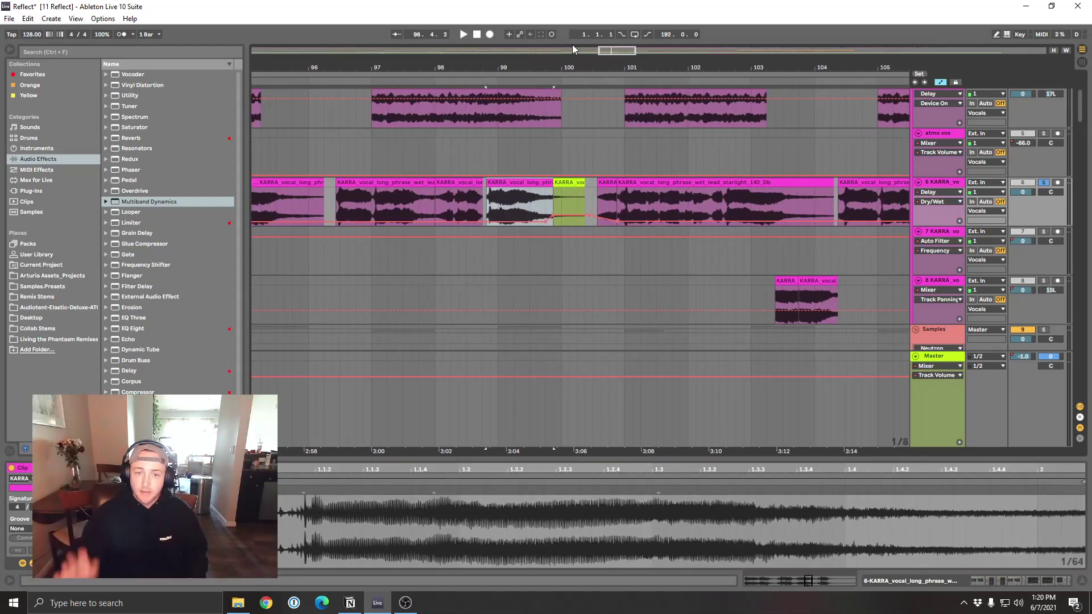
pyautogui.click(574, 218)
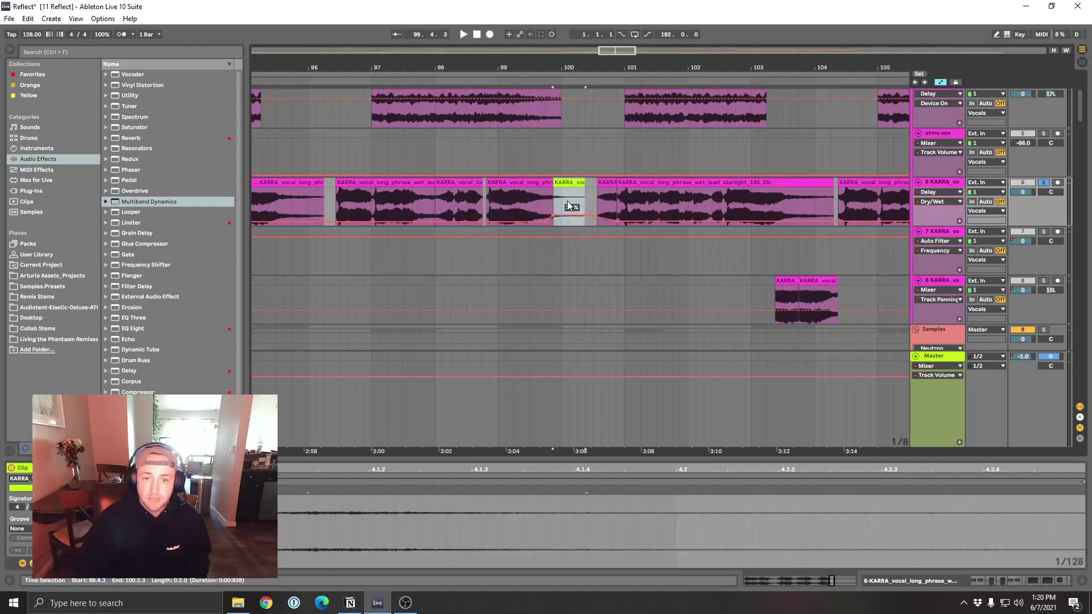
pyautogui.moveTo(597, 71); pyautogui.dragTo(569, 68)
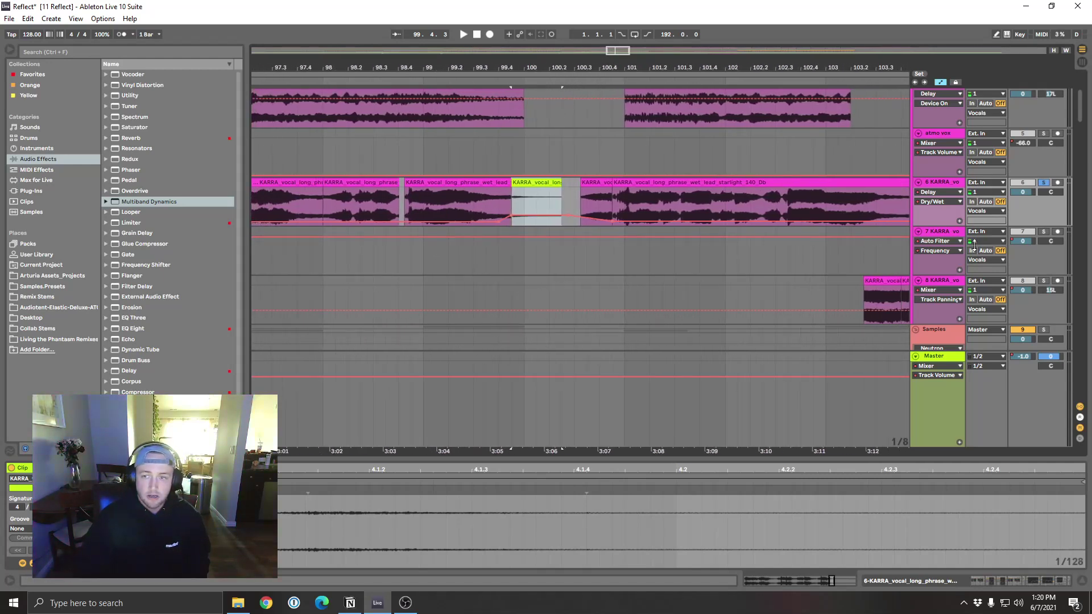
# Step: Turn off solo on the KARRA track 6 and show its device chain
pyautogui.click(956, 184)
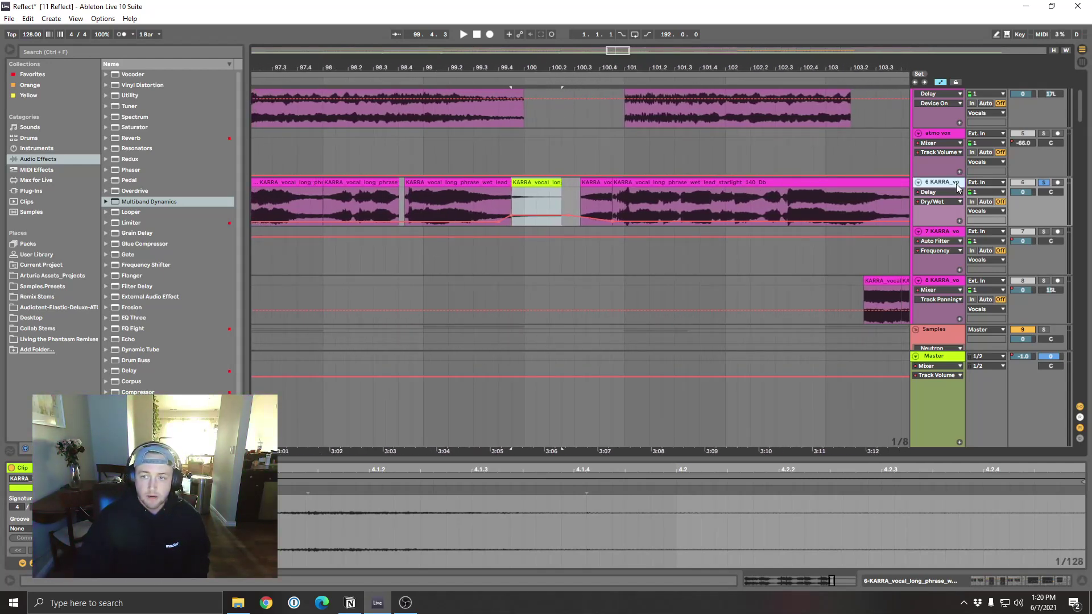
pyautogui.click(1044, 183)
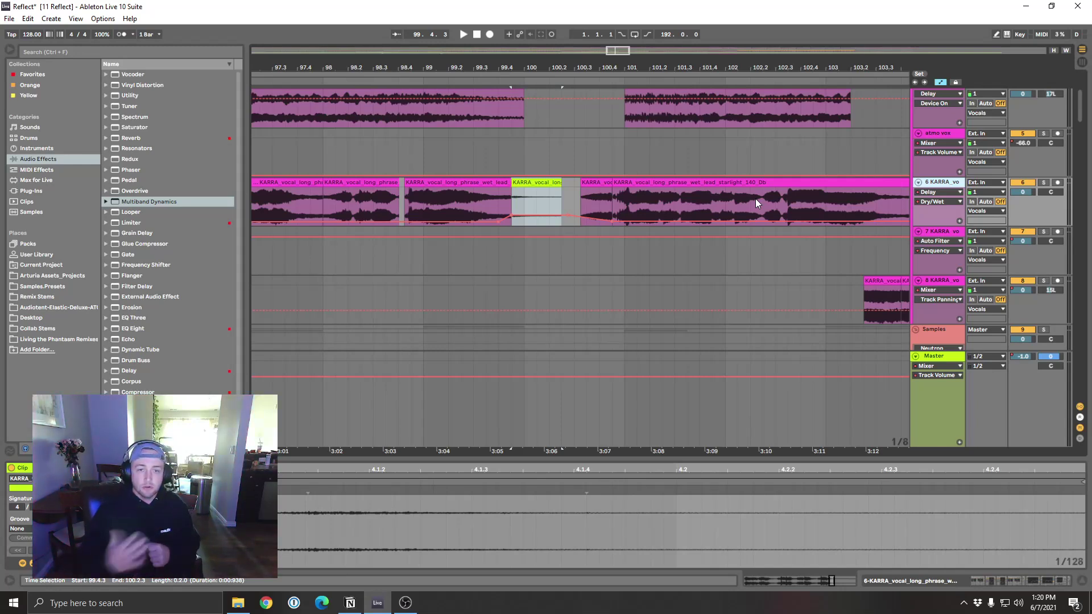
pyautogui.click(1008, 581)
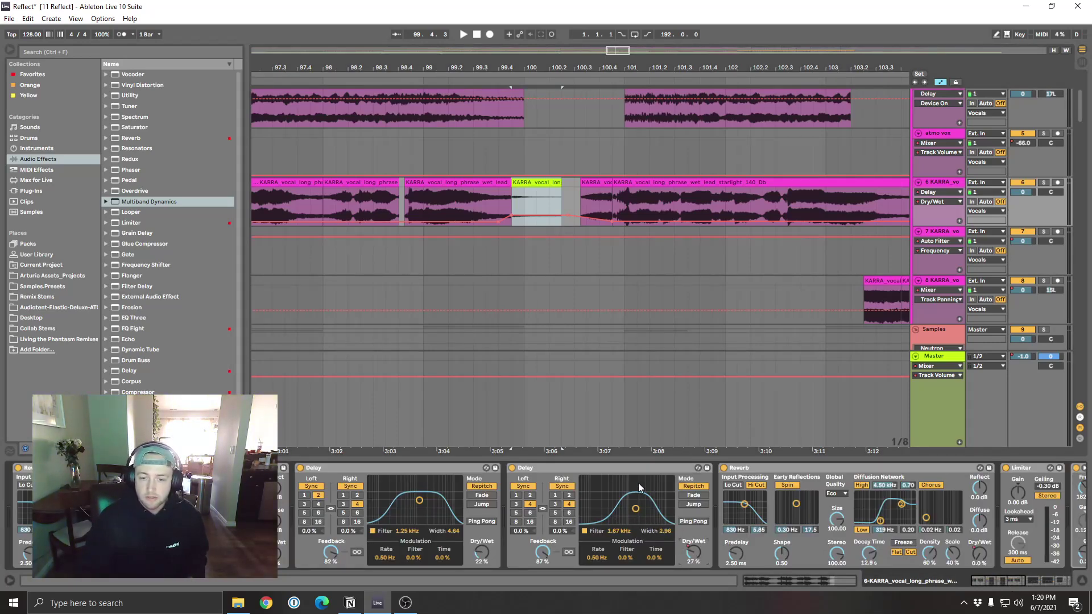
# Step: Compare the KARRA clip at bar 98.4 with the green clip and gap following it, checking the Dry/Wet automation across them
pyautogui.click(428, 183)
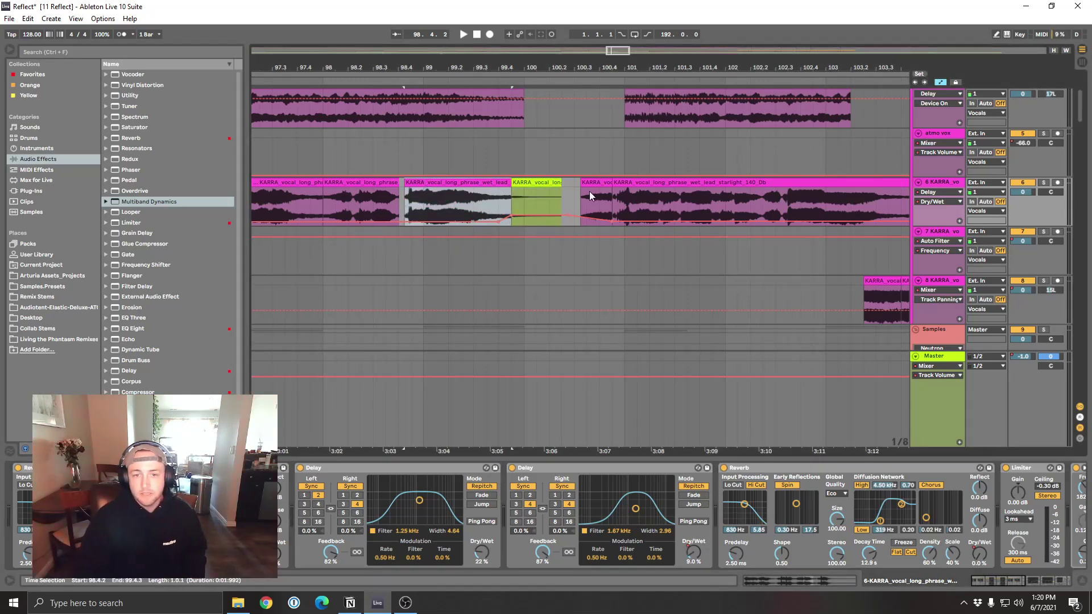
pyautogui.press('Right')
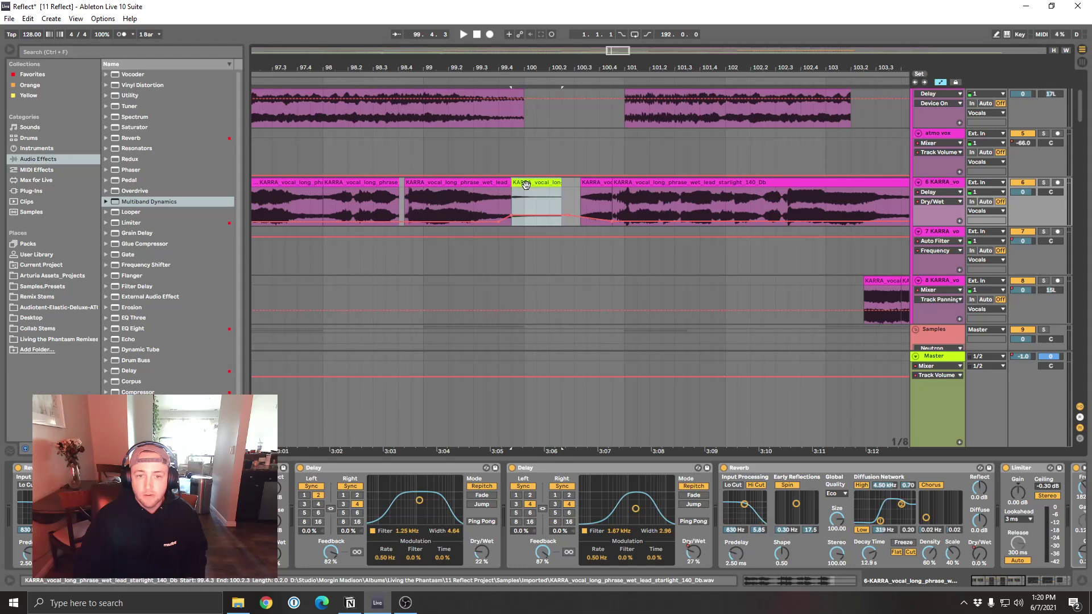
pyautogui.keyDown('shift'); pyautogui.click(489, 189); pyautogui.keyUp('shift')
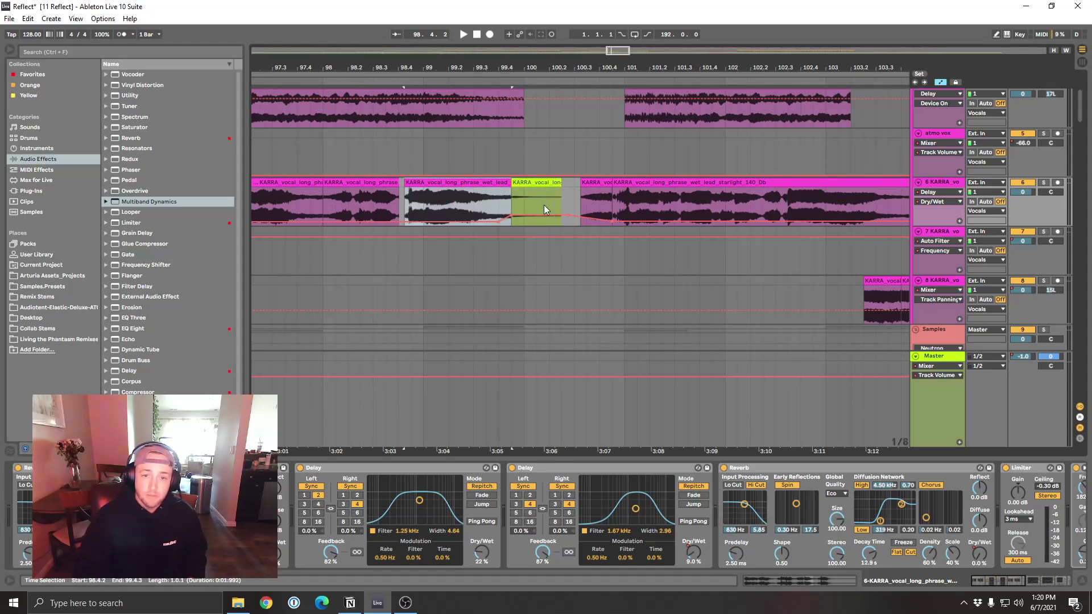
pyautogui.click(510, 199)
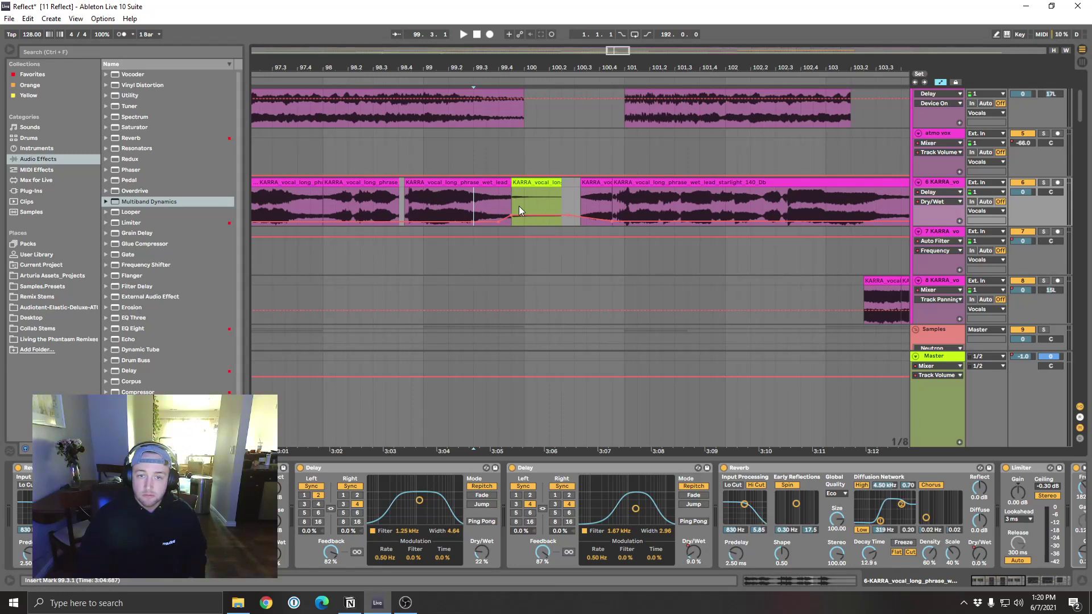
pyautogui.click(574, 192)
pyautogui.click(492, 203)
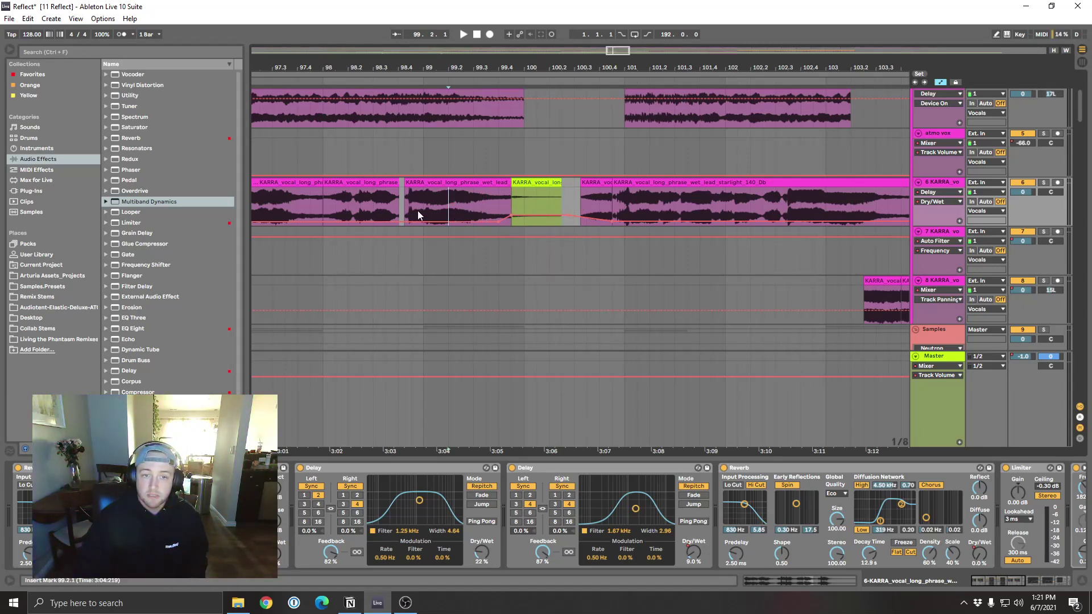
# Step: Solo the KARRA track 6 again, play it from bar 98.4 and stop after the delayed phrase
pyautogui.click(1043, 182)
pyautogui.press('space')
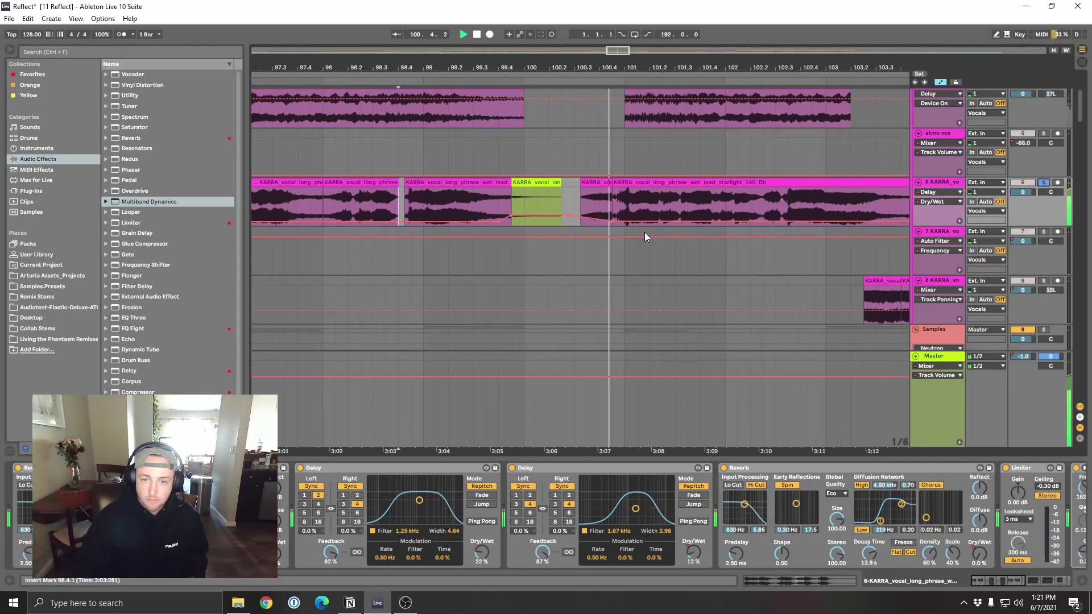
pyautogui.press('space')
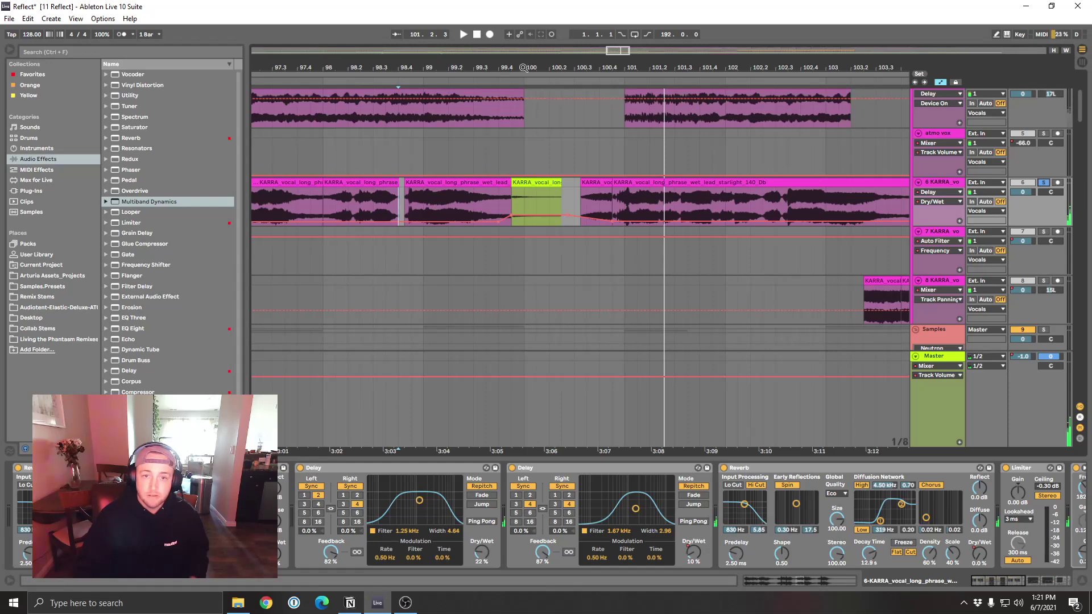
# Step: Return to the overview of the KARRA phrases and select the long clip near bar 93 on track 6
pyautogui.moveTo(523, 68); pyautogui.dragTo(591, 45)
pyautogui.press('-')
pyautogui.press('-')
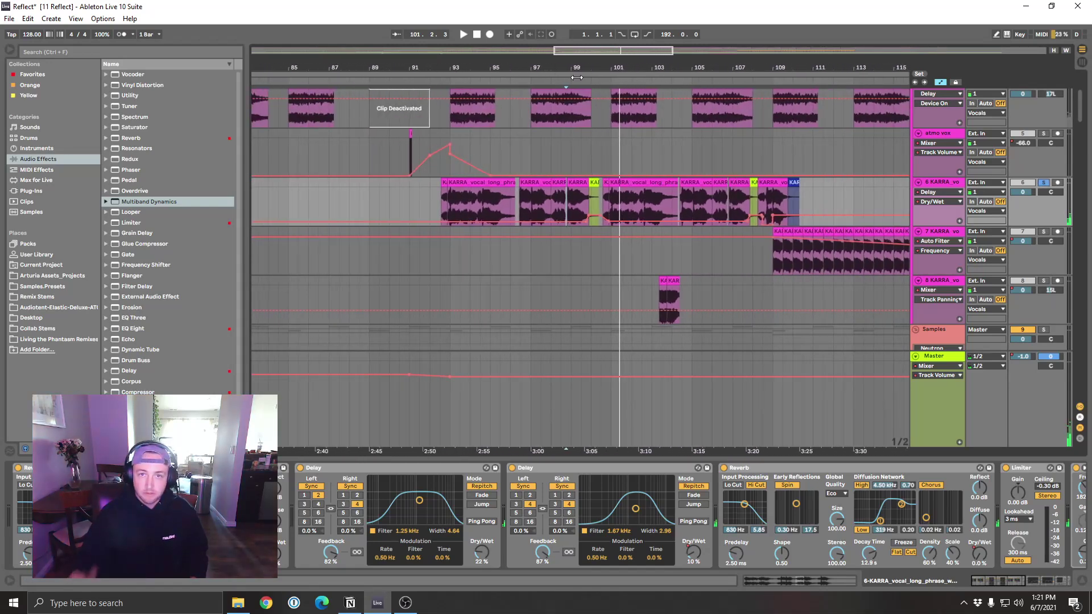
pyautogui.click(493, 188)
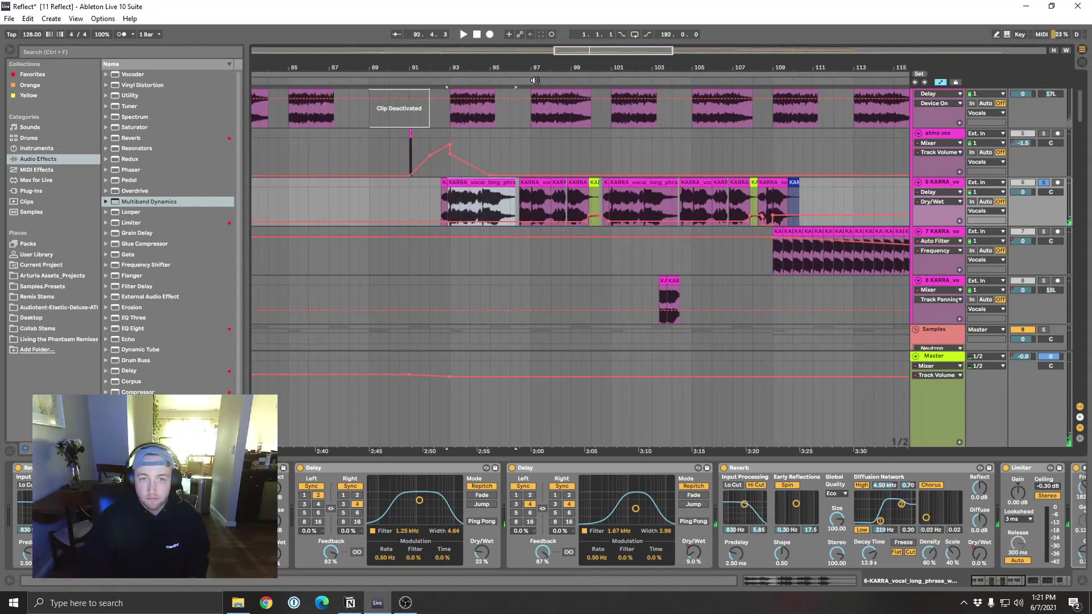
# Step: Play the chopped KARRA clips on track 7 soloed from bar 109, and release the solo during playback
pyautogui.moveTo(549, 65); pyautogui.dragTo(613, 36)
pyautogui.click(729, 266)
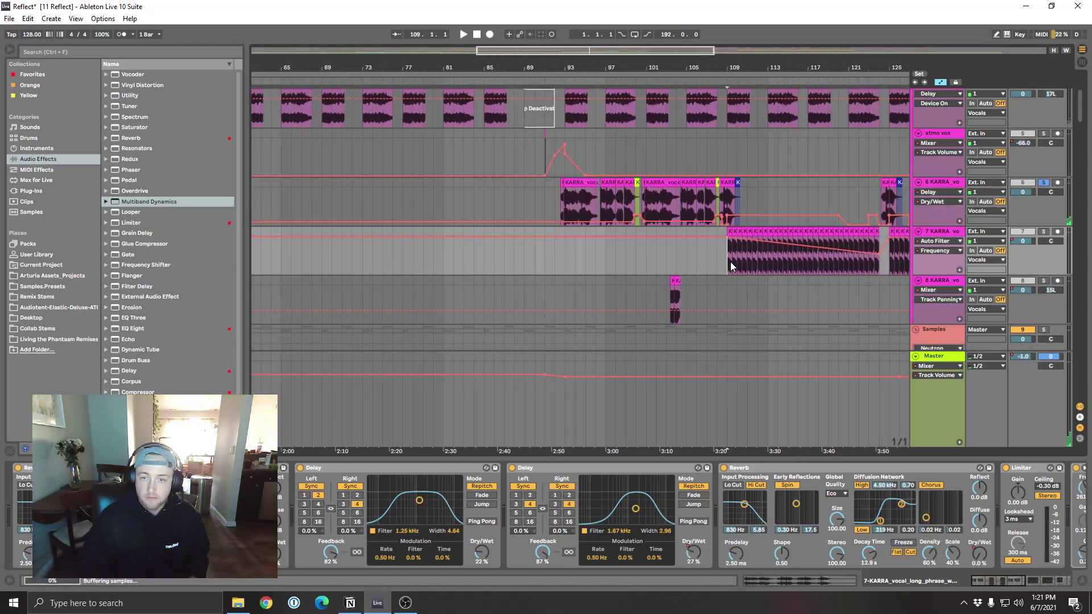
pyautogui.hscroll(3, 863, 180)
pyautogui.click(1042, 232)
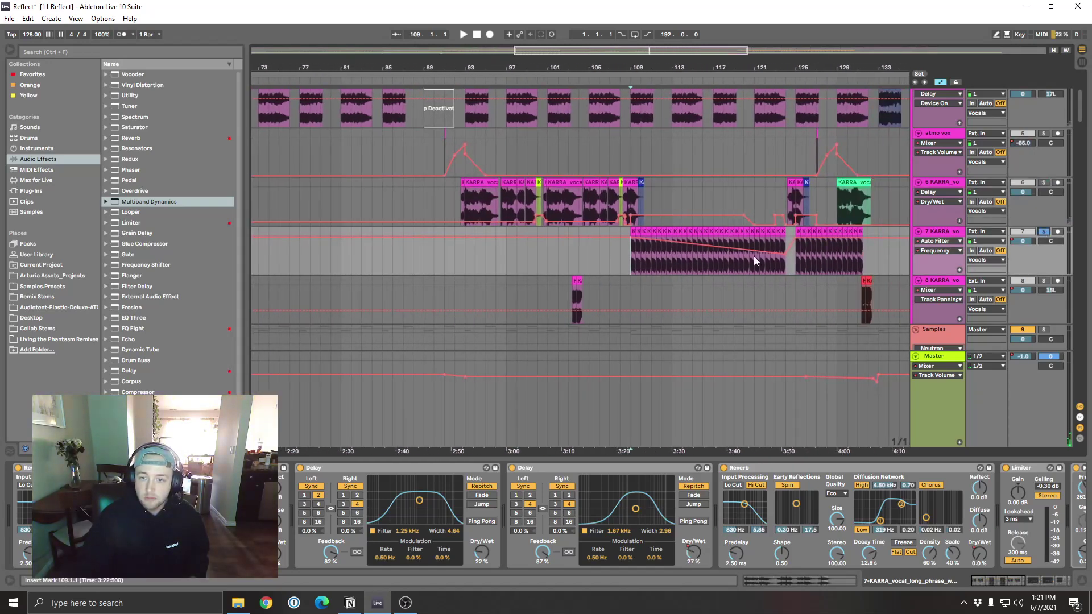
pyautogui.press('space')
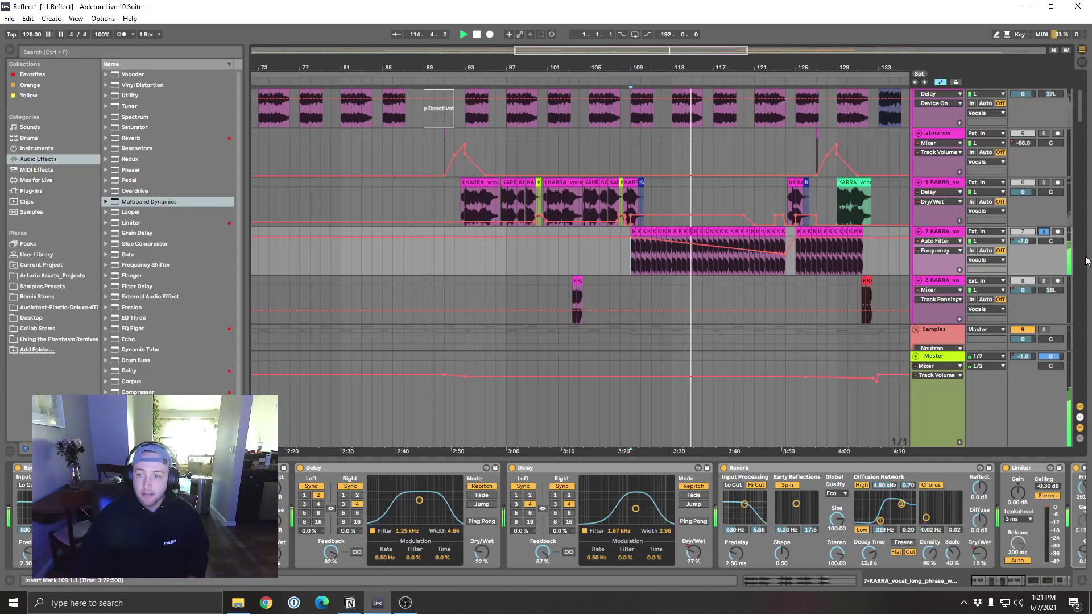
pyautogui.click(1042, 233)
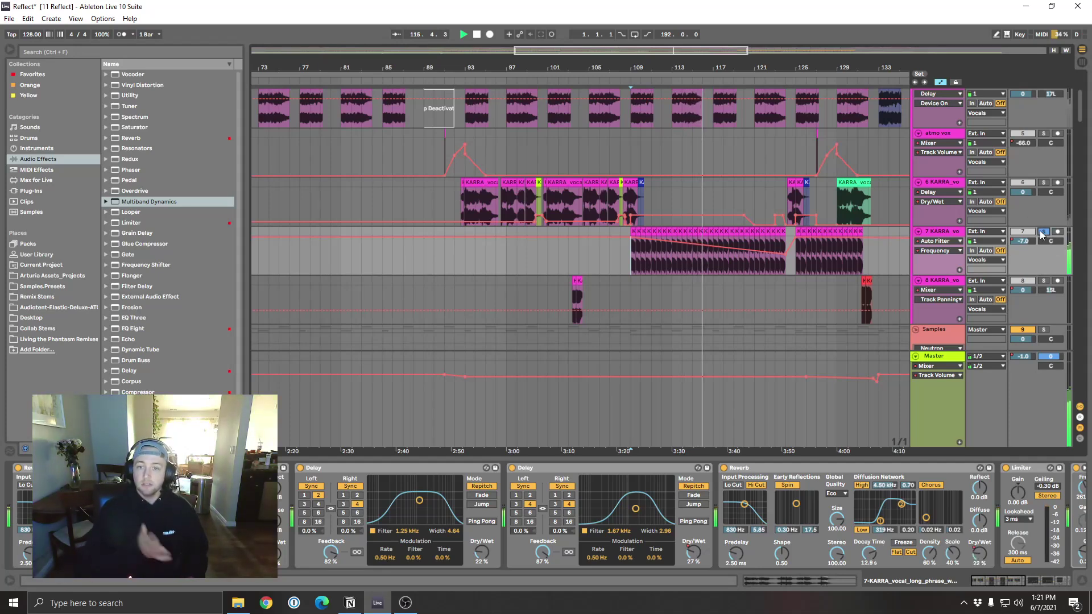
pyautogui.click(1042, 233)
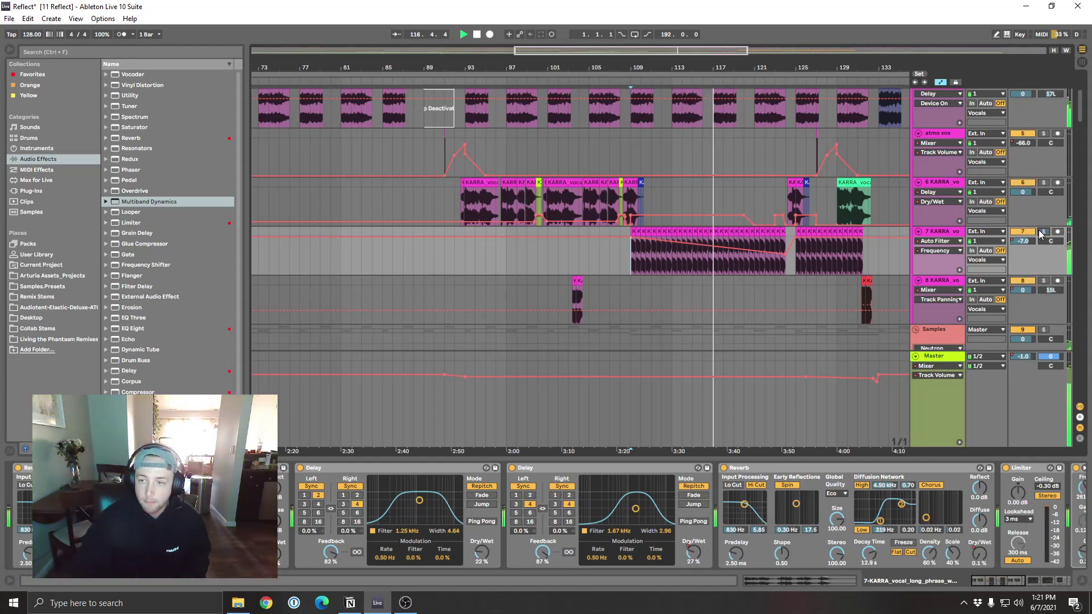
# Step: Look over the sample and lead tracks during playback, return to the vocal tracks and stop the song
pyautogui.moveTo(770, 67); pyautogui.dragTo(682, 34)
pyautogui.scroll(-5, 1088, 210)
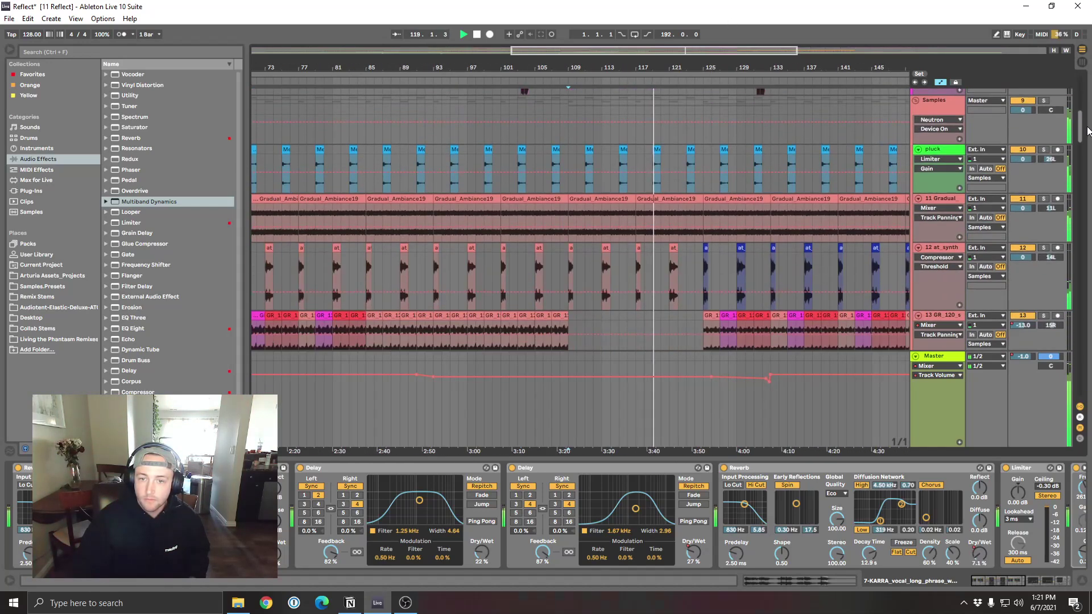
pyautogui.scroll(-5, 1089, 132)
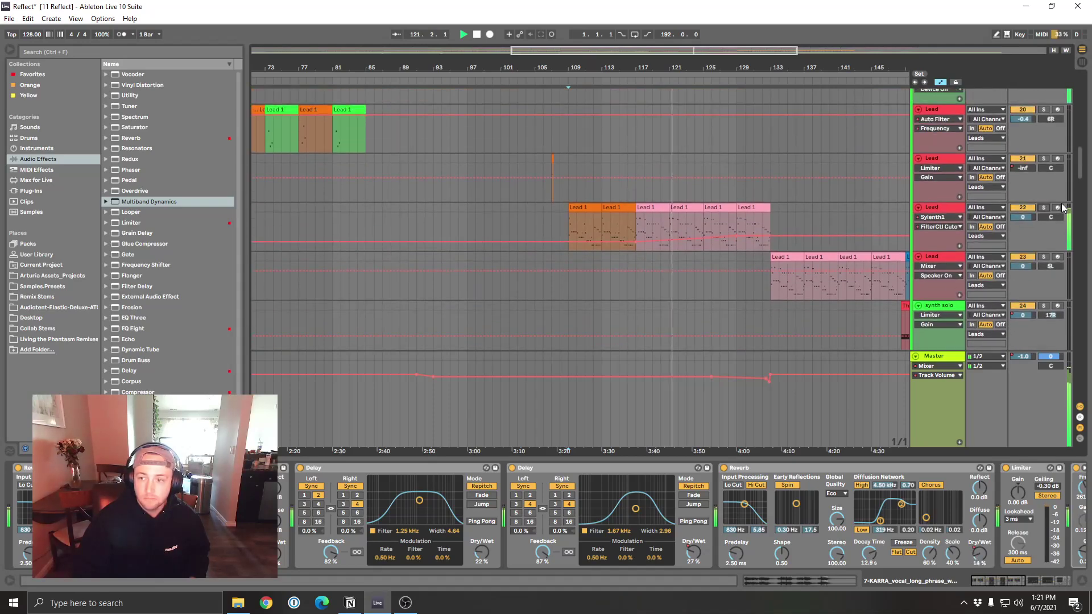
pyautogui.scroll(5, 1084, 130)
pyautogui.moveTo(1083, 127); pyautogui.dragTo(1083, 108)
pyautogui.press('space')
# Step: Select the first chopped KARRA clip at bar 109 on track 7
pyautogui.moveTo(580, 70); pyautogui.dragTo(689, 66)
pyautogui.scroll(-4, 688, 147)
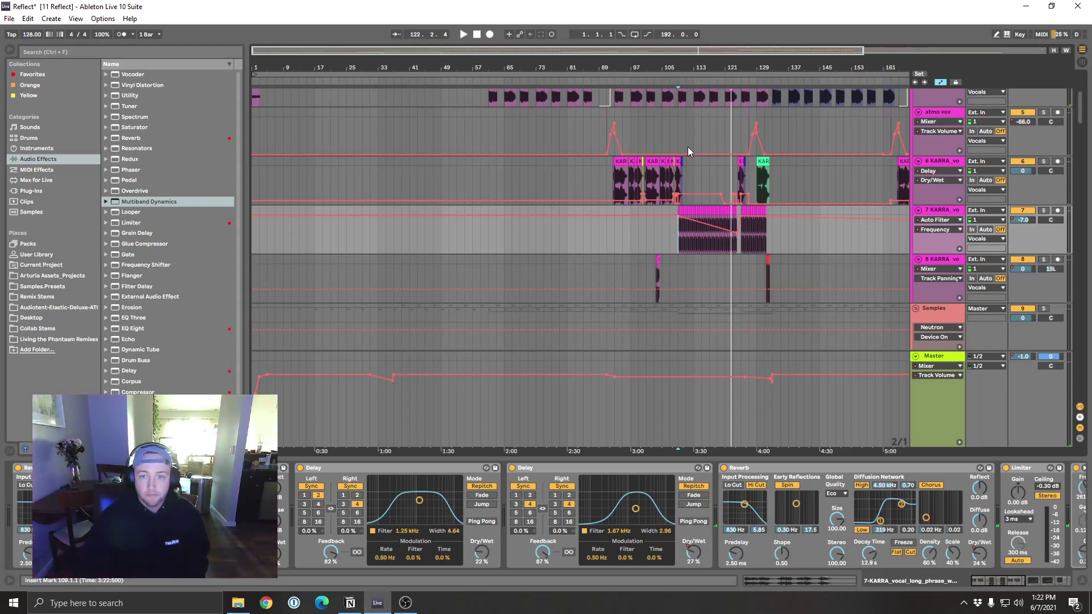
pyautogui.moveTo(679, 66); pyautogui.dragTo(679, 137)
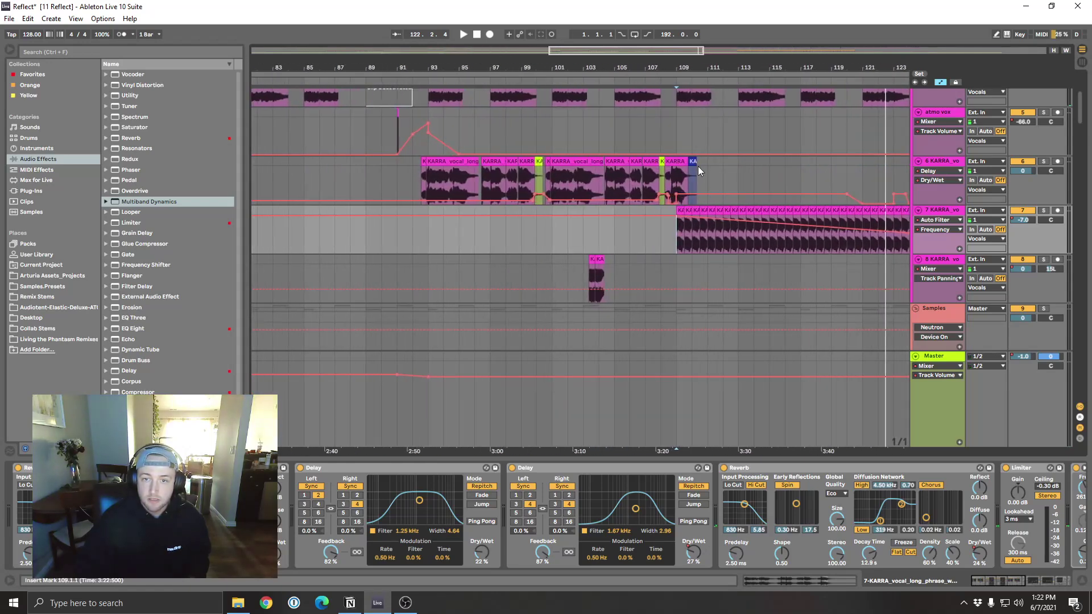
pyautogui.moveTo(752, 65); pyautogui.dragTo(576, 68)
pyautogui.click(506, 213)
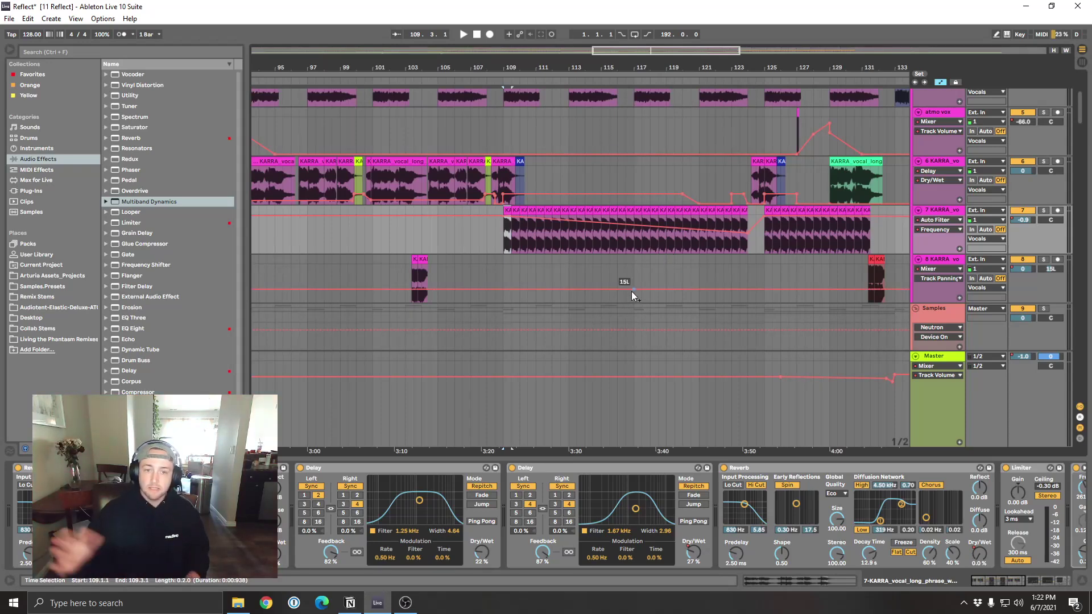
# Step: Look over the sample tracks across the whole arrangement and select the Samples group
pyautogui.scroll(-2, 621, 276)
pyautogui.scroll(-3, 621, 275)
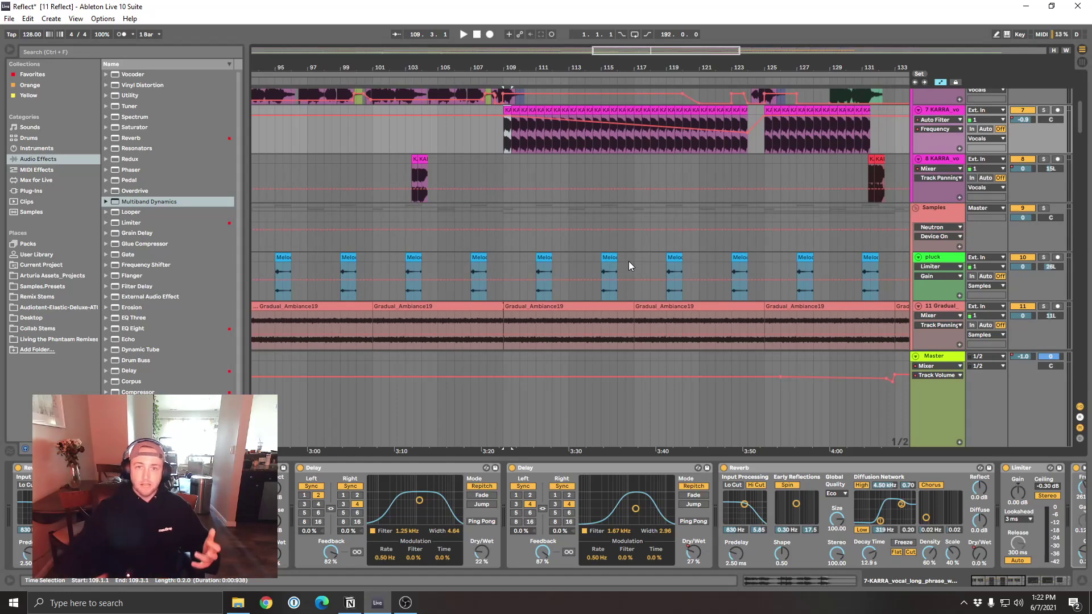
pyautogui.moveTo(336, 64); pyautogui.dragTo(473, 17)
pyautogui.scroll(-4, 726, 323)
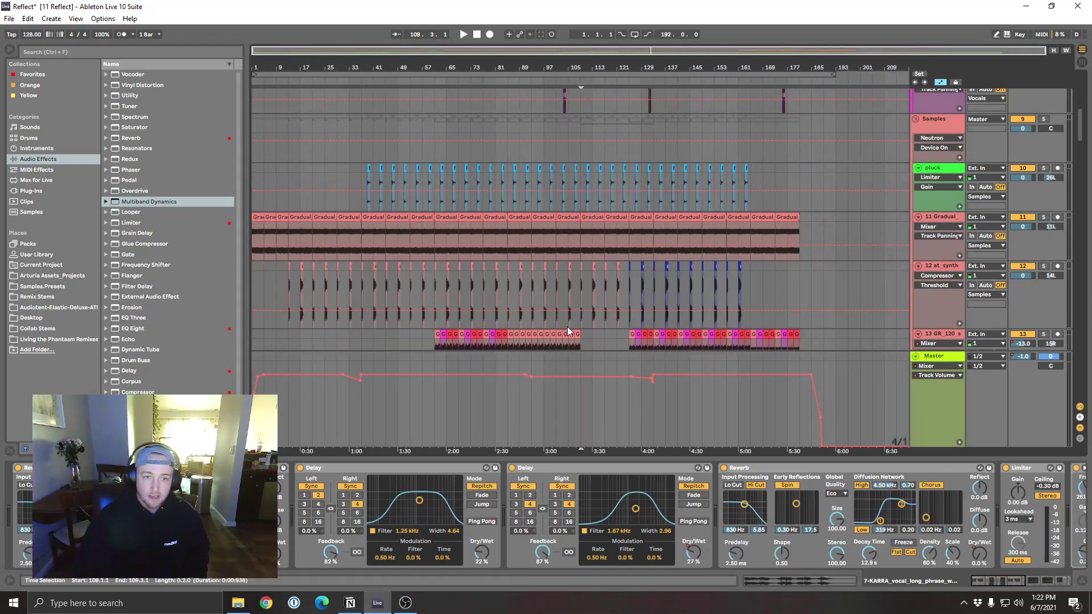
pyautogui.scroll(-3, 569, 318)
pyautogui.scroll(3, 739, 321)
pyautogui.scroll(1, 842, 319)
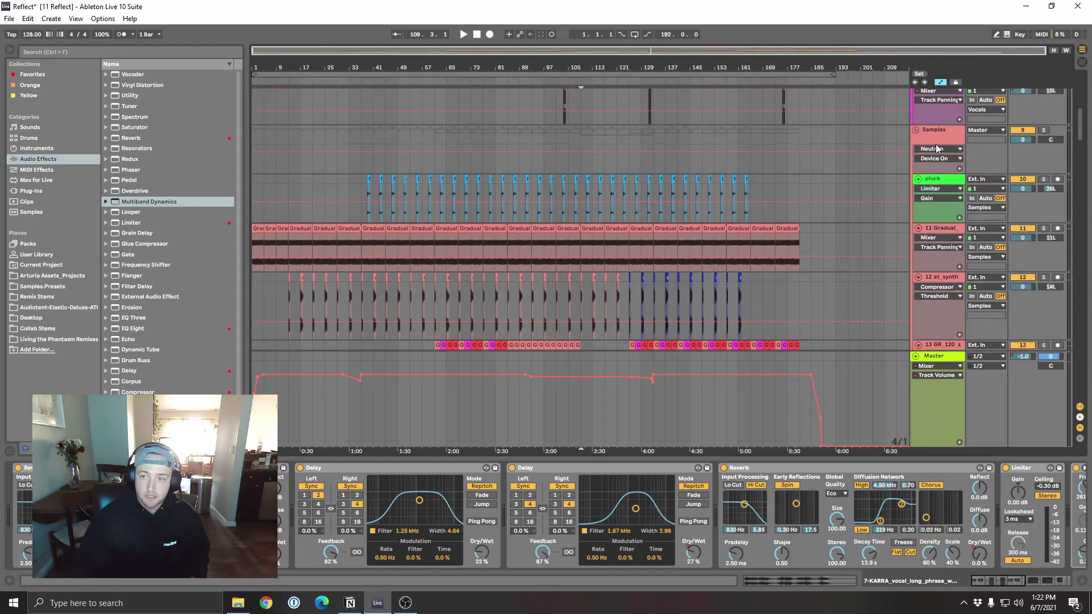
pyautogui.click(1021, 127)
# Step: Select the Vocals, Samples and Leads groups one after another to view their group effects
pyautogui.moveTo(1082, 127); pyautogui.dragTo(1082, 82)
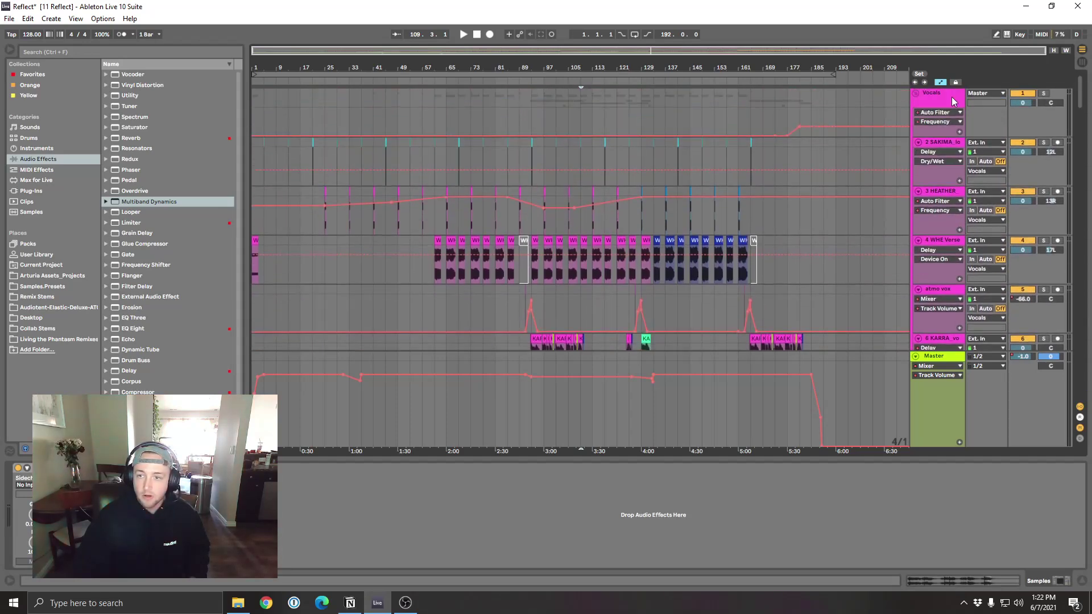
pyautogui.click(952, 97)
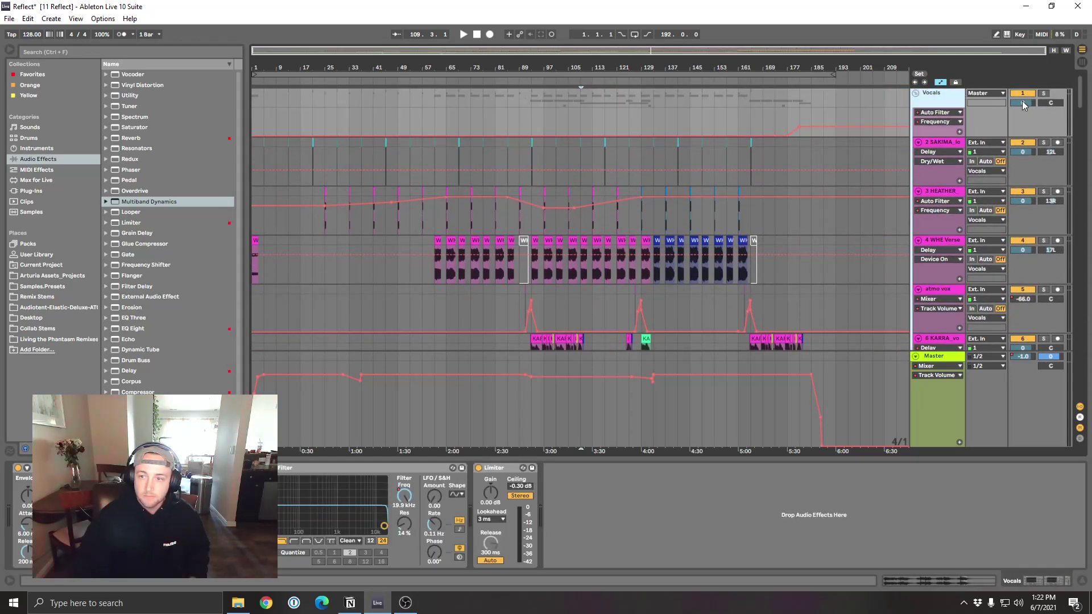
pyautogui.moveTo(1081, 94); pyautogui.dragTo(1082, 124)
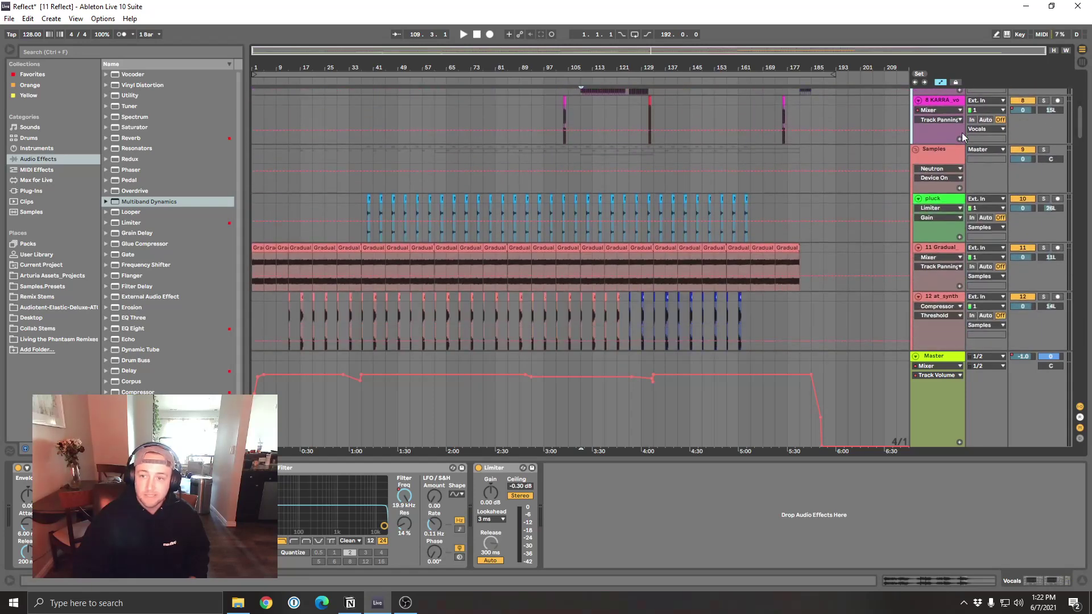
pyautogui.click(948, 153)
pyautogui.scroll(-10, 978, 160)
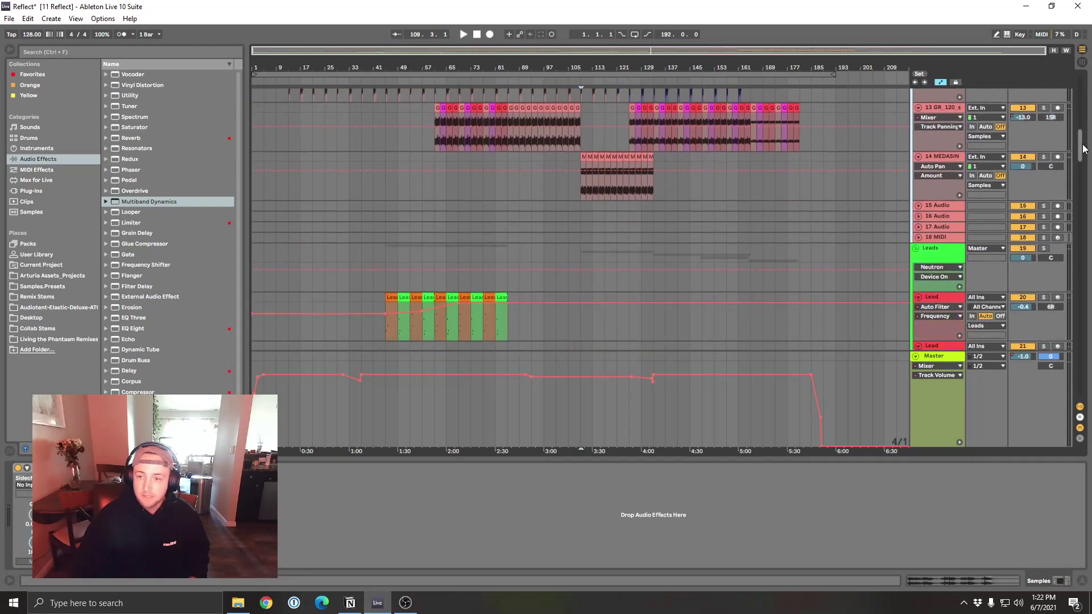
pyautogui.click(947, 147)
pyautogui.scroll(-8, 1088, 159)
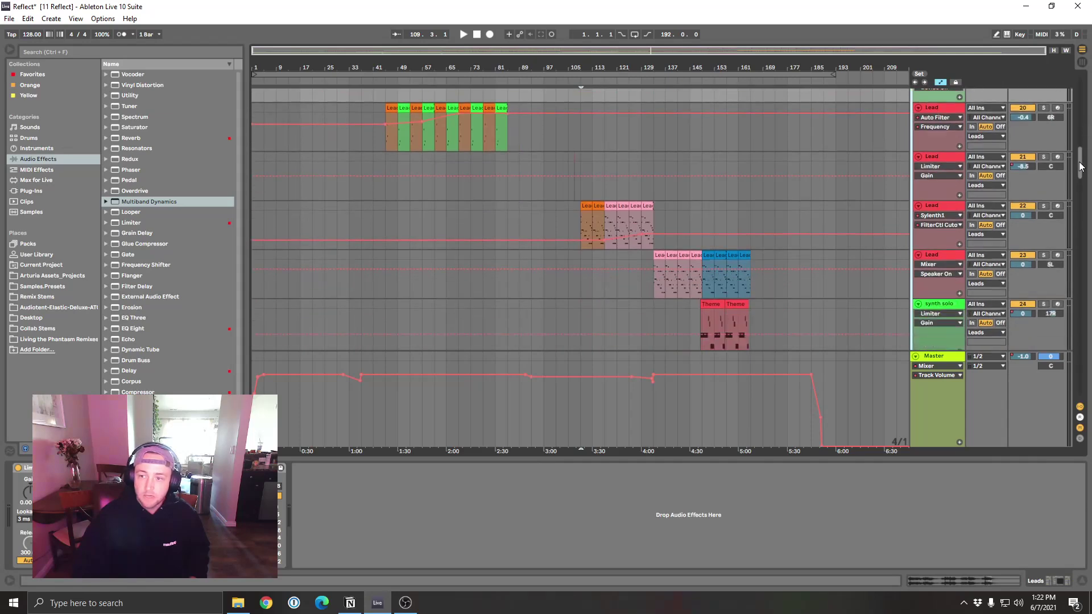
# Step: Check the group effects of the Soft Synths, Piano and Percussion groups by selecting each one
pyautogui.click(964, 187)
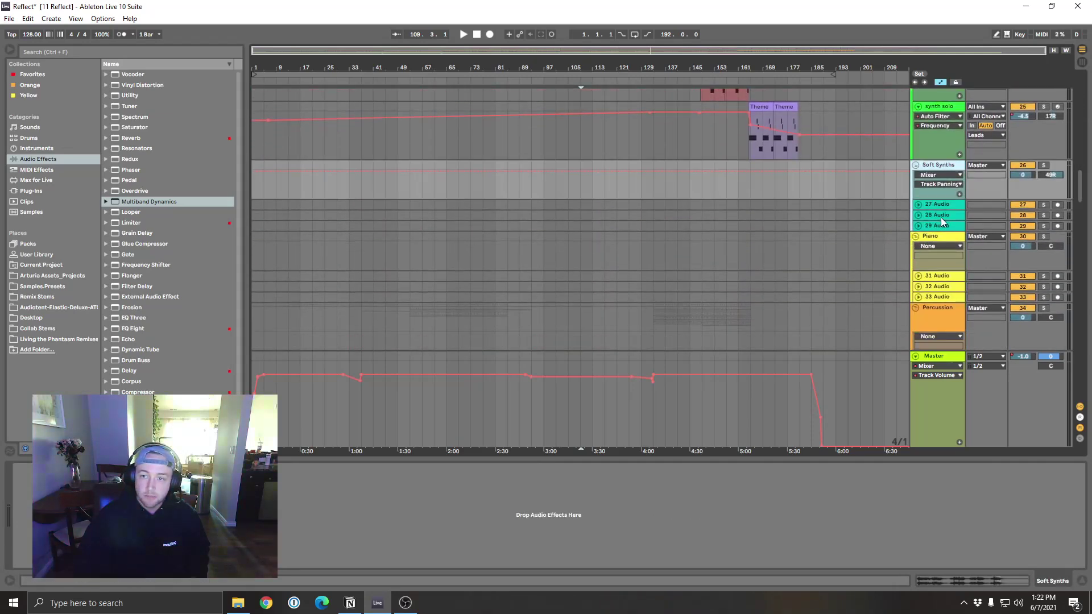
pyautogui.scroll(-3, 924, 246)
pyautogui.click(945, 212)
pyautogui.scroll(-6, 955, 245)
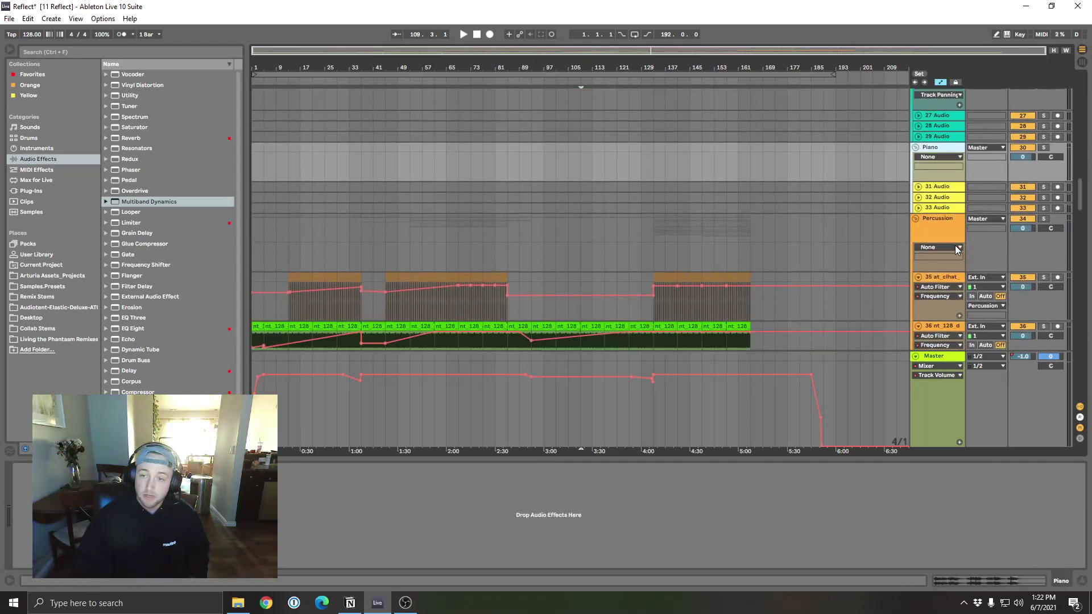
pyautogui.click(948, 167)
pyautogui.click(946, 149)
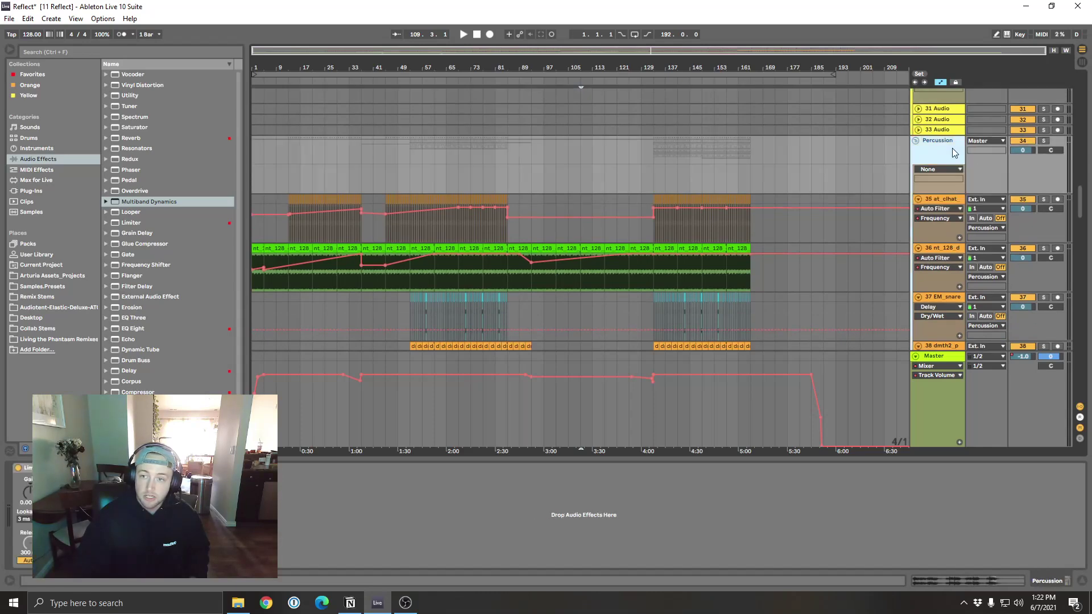
# Step: Review the group effects of the Kicks, Bass, Effects and Fills groups, and return to the Vocals group
pyautogui.moveTo(1080, 202); pyautogui.dragTo(1083, 279)
pyautogui.click(945, 255)
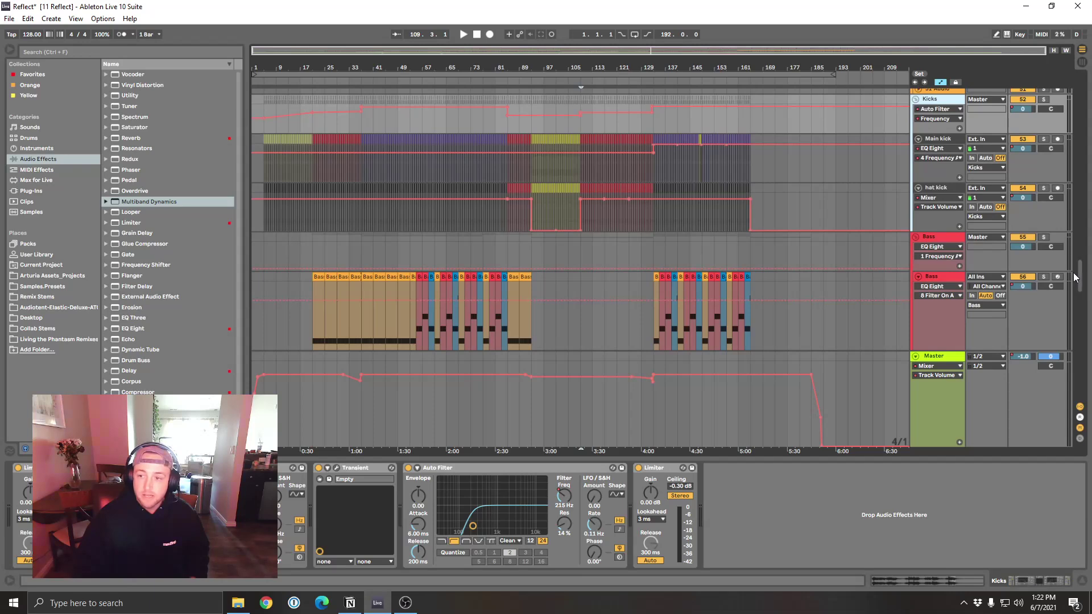
pyautogui.click(946, 245)
pyautogui.moveTo(1081, 276); pyautogui.dragTo(1085, 305)
pyautogui.click(951, 221)
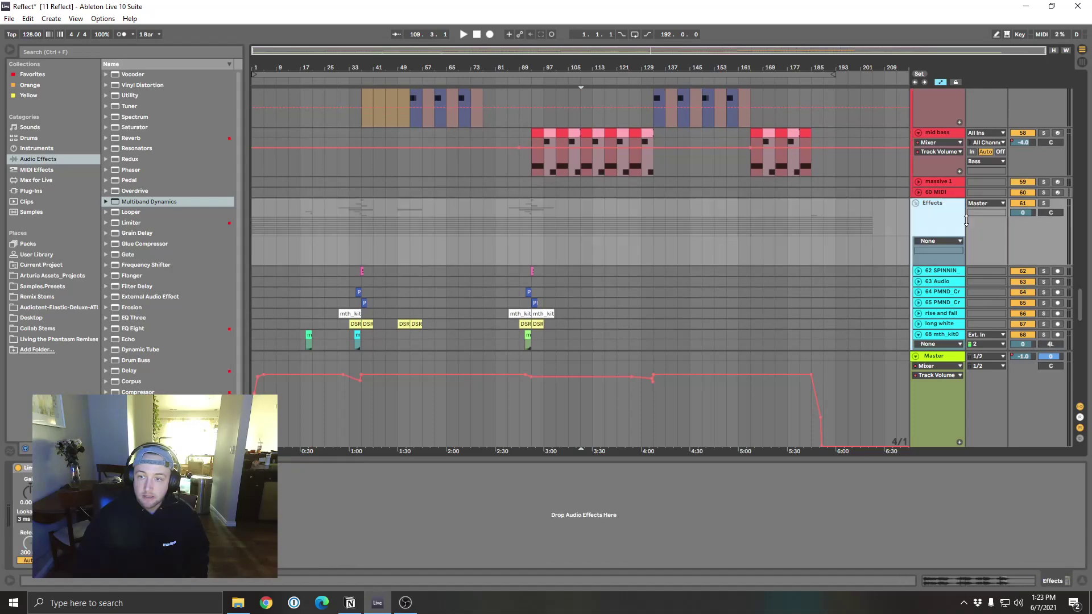
pyautogui.scroll(-10, 1023, 309)
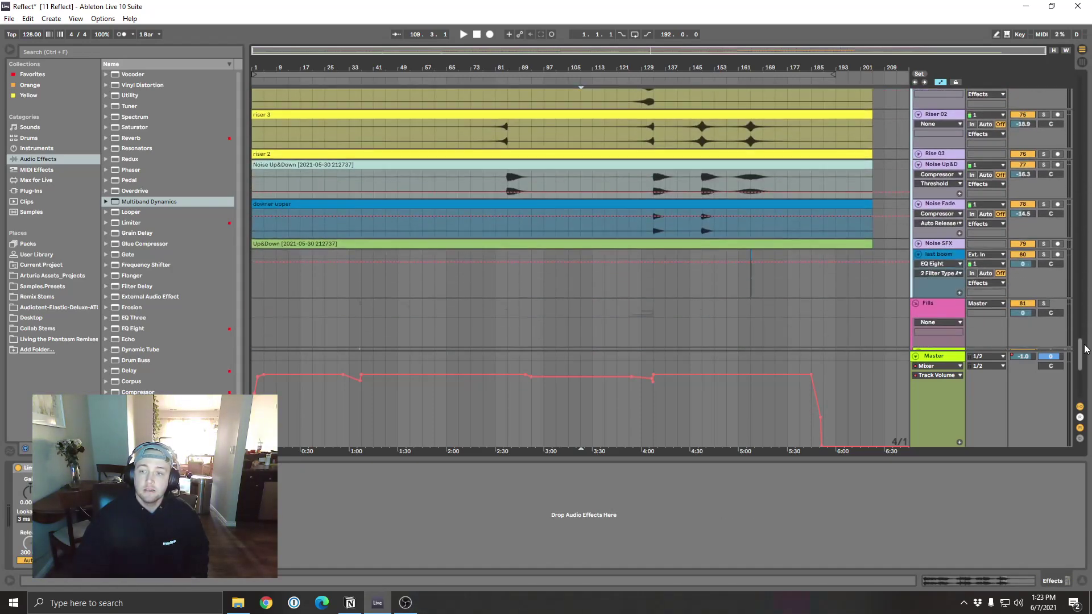
pyautogui.click(948, 210)
pyautogui.moveTo(1087, 373); pyautogui.dragTo(1055, 83)
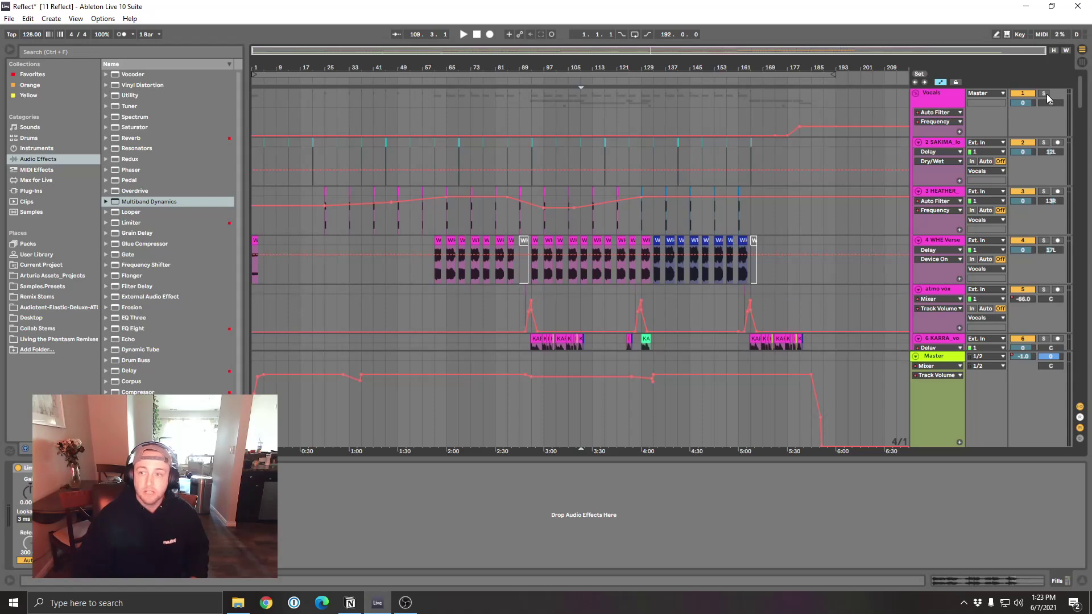
# Step: Compare the effect chains of the Vocals group, KARRA tracks 7 and 6, and the atmo vox track
pyautogui.click(971, 105)
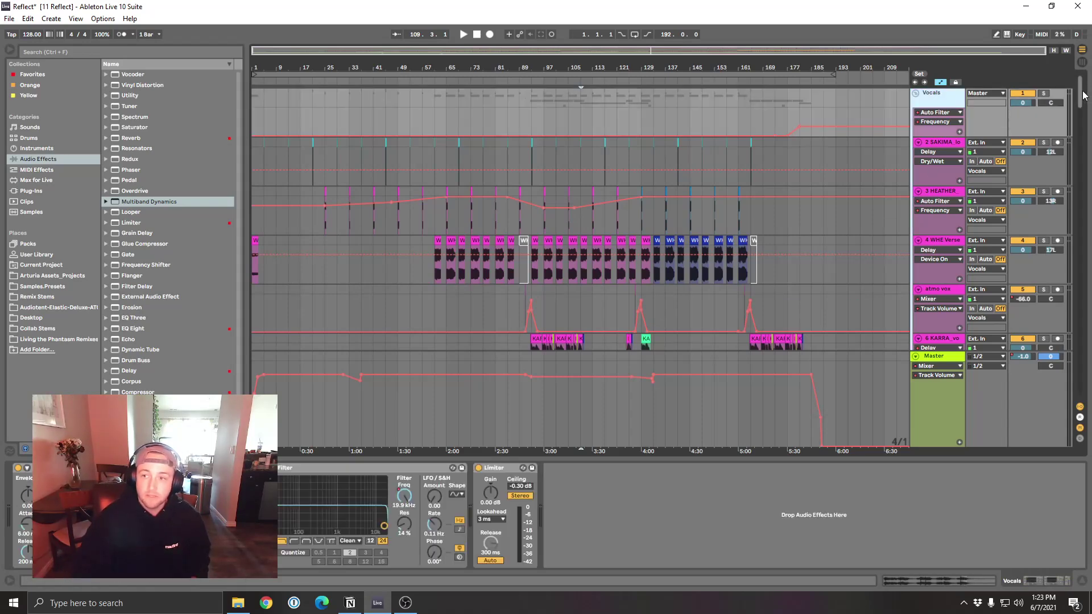
pyautogui.scroll(-5, 980, 155)
pyautogui.click(937, 203)
pyautogui.click(947, 165)
pyautogui.click(950, 107)
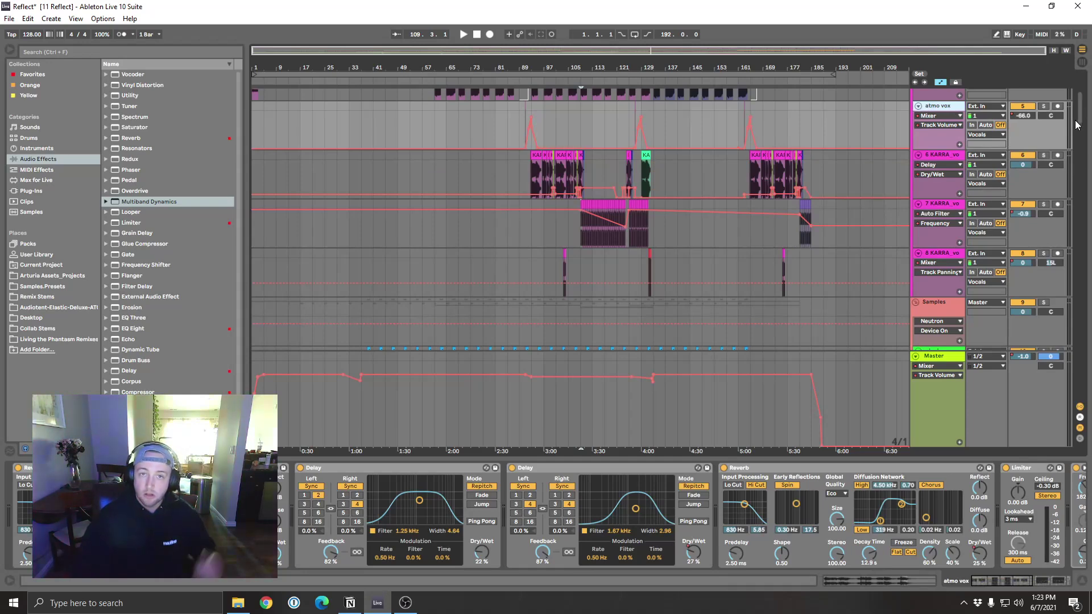
# Step: Return to the Samples group, select it and look over its tracks from pluck to MEDASIN
pyautogui.moveTo(1081, 119); pyautogui.dragTo(1000, 121)
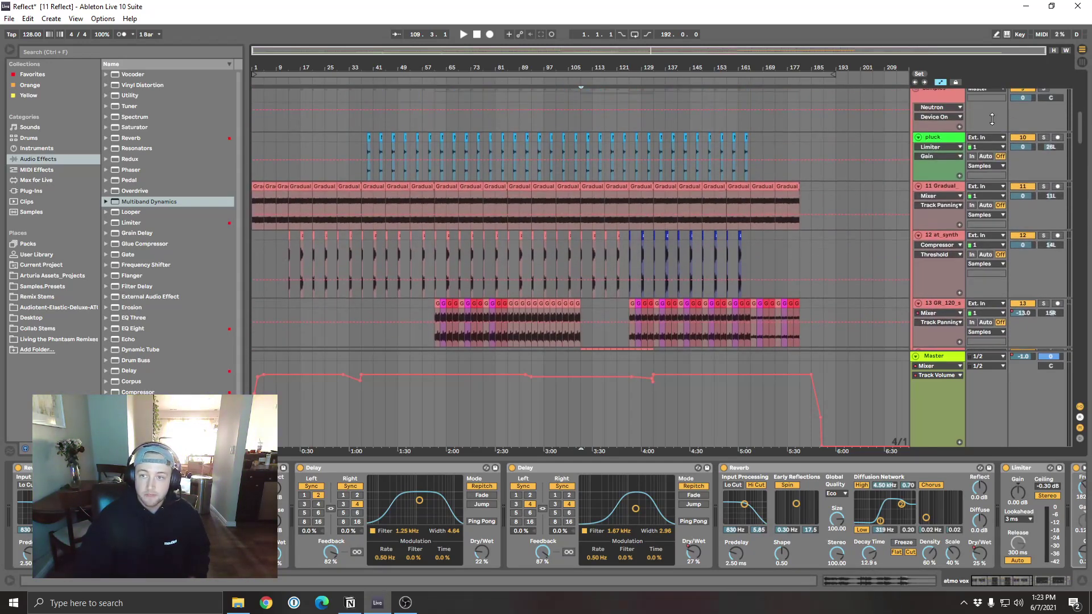
pyautogui.click(950, 97)
pyautogui.scroll(2, 578, 200)
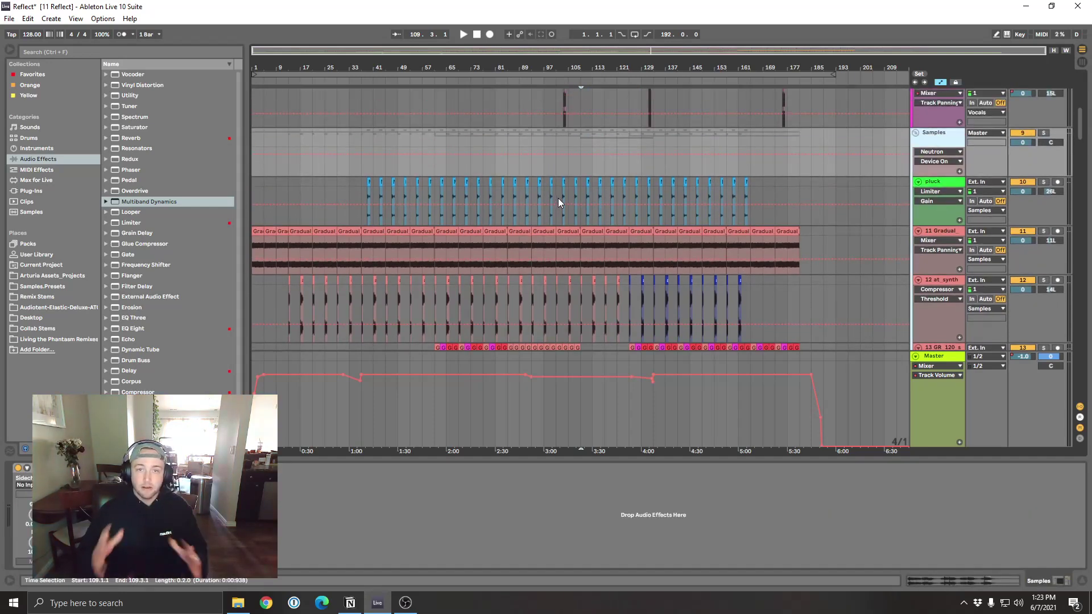
pyautogui.scroll(-2, 528, 261)
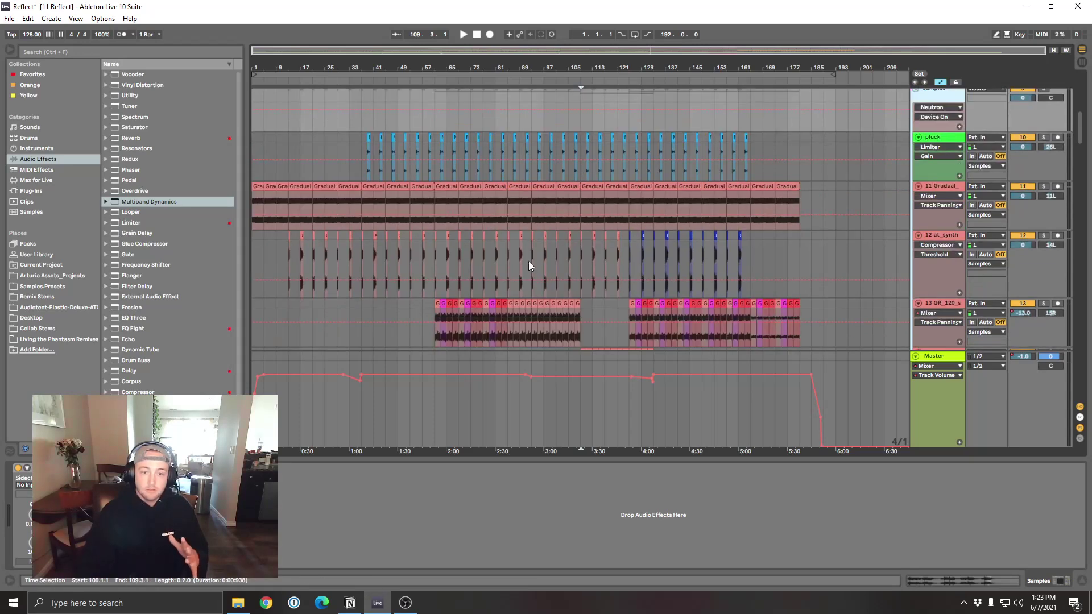
pyautogui.scroll(-2, 623, 286)
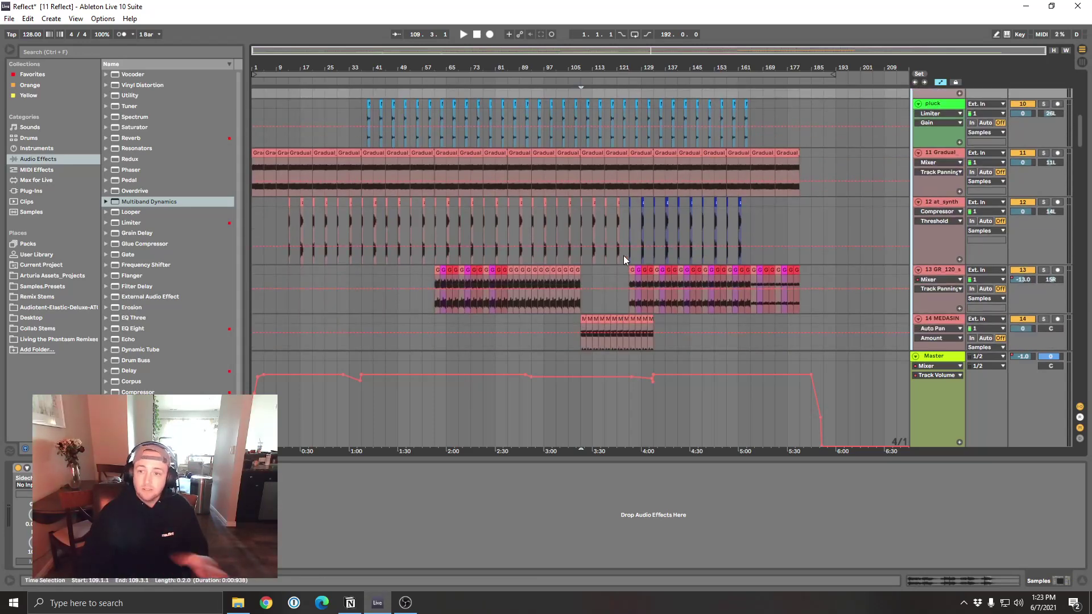
# Step: View the effects on the Gradual ambiance and at_synth tracks, and select the first GR_120 clip at bar 61 on track 13
pyautogui.click(933, 179)
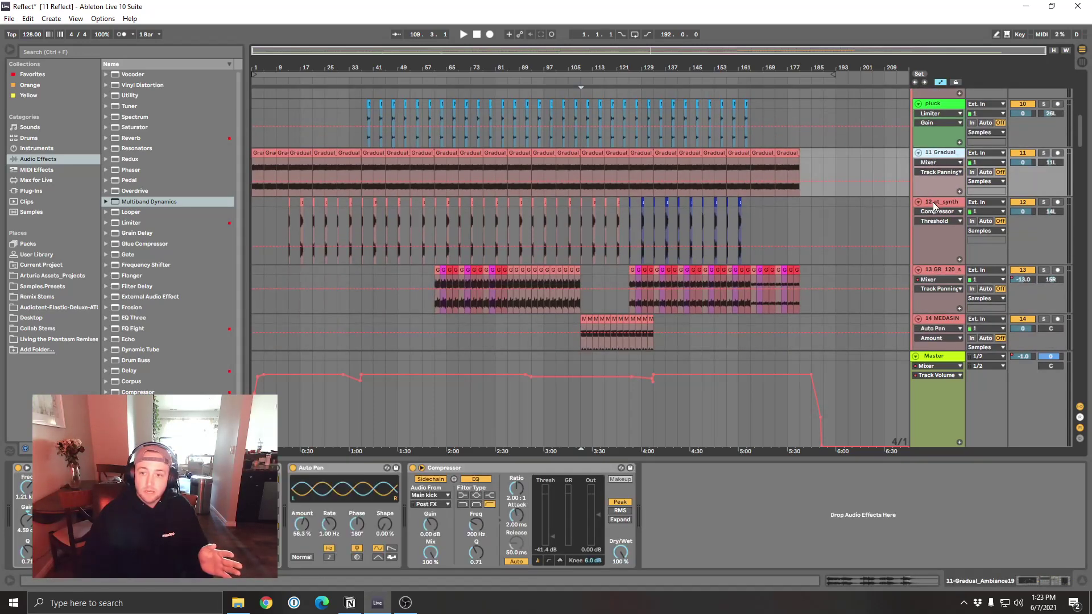
pyautogui.click(933, 203)
pyautogui.scroll(2, 504, 235)
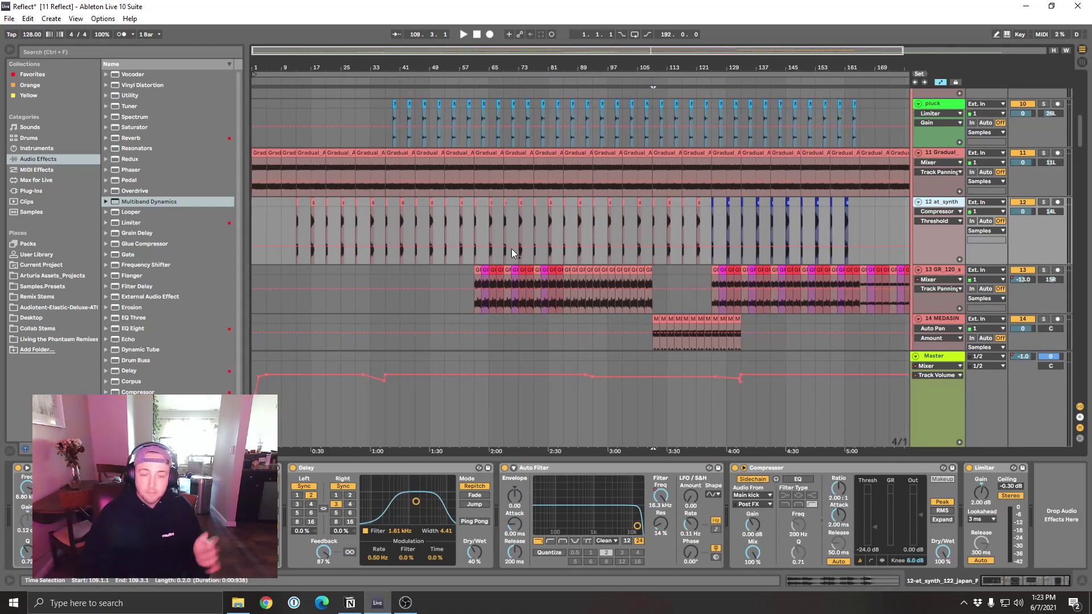
pyautogui.click(478, 270)
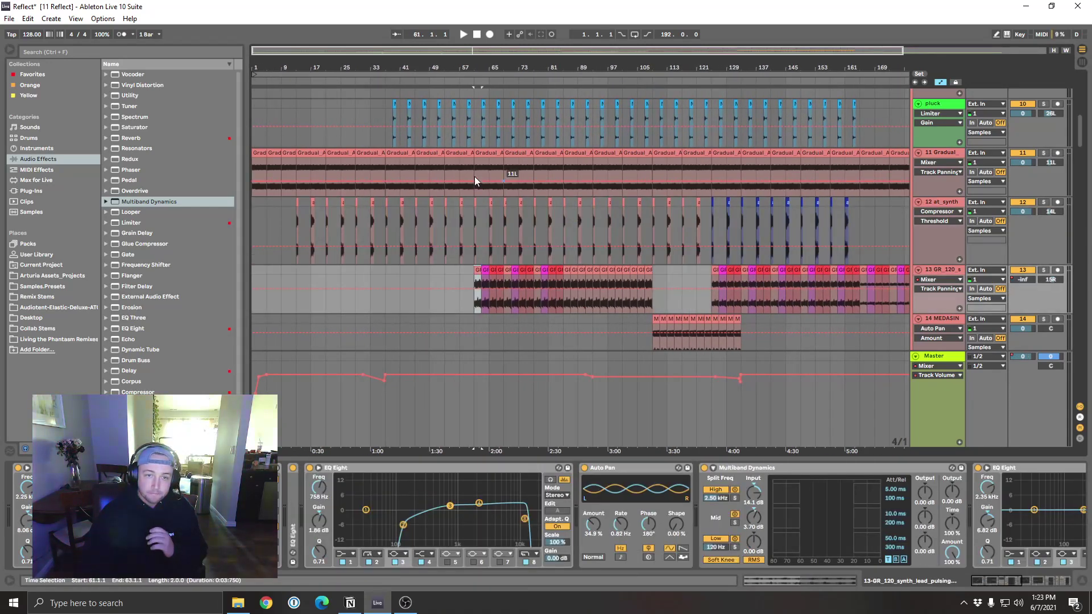
# Step: Play bars 37 to 45 of the Gradual ambiance track 11 soloed, release the solo during playback and stop the song
pyautogui.moveTo(327, 159); pyautogui.dragTo(415, 185)
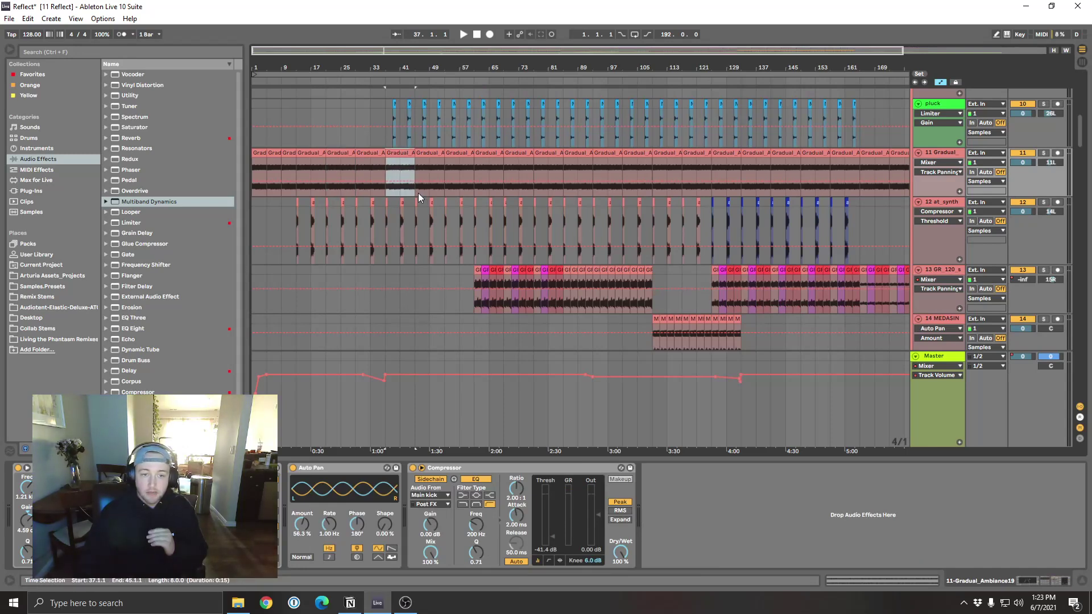
pyautogui.click(1045, 152)
pyautogui.press('space')
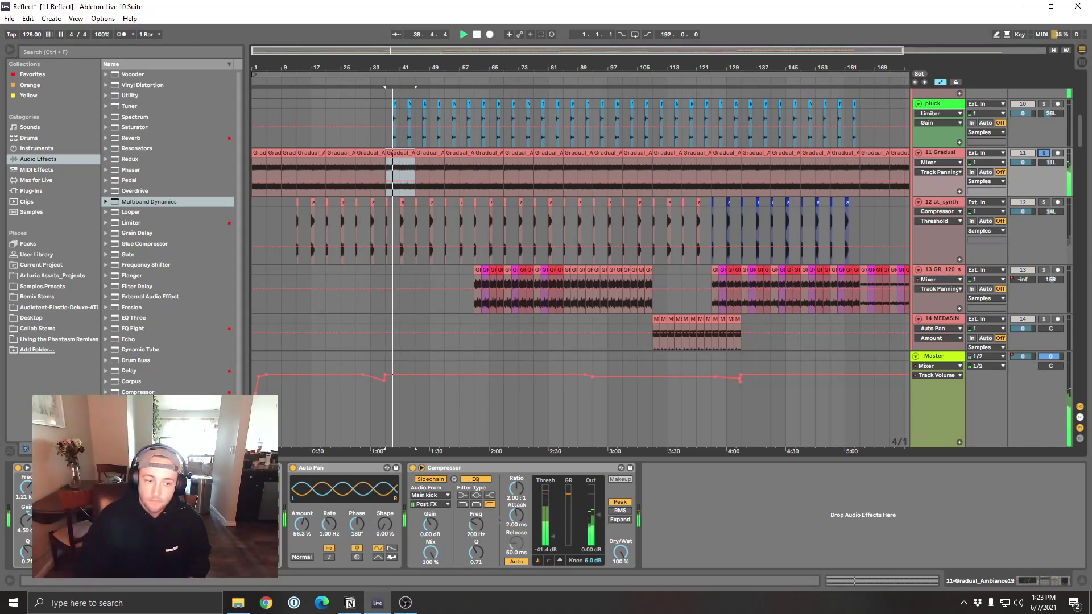
pyautogui.click(1044, 152)
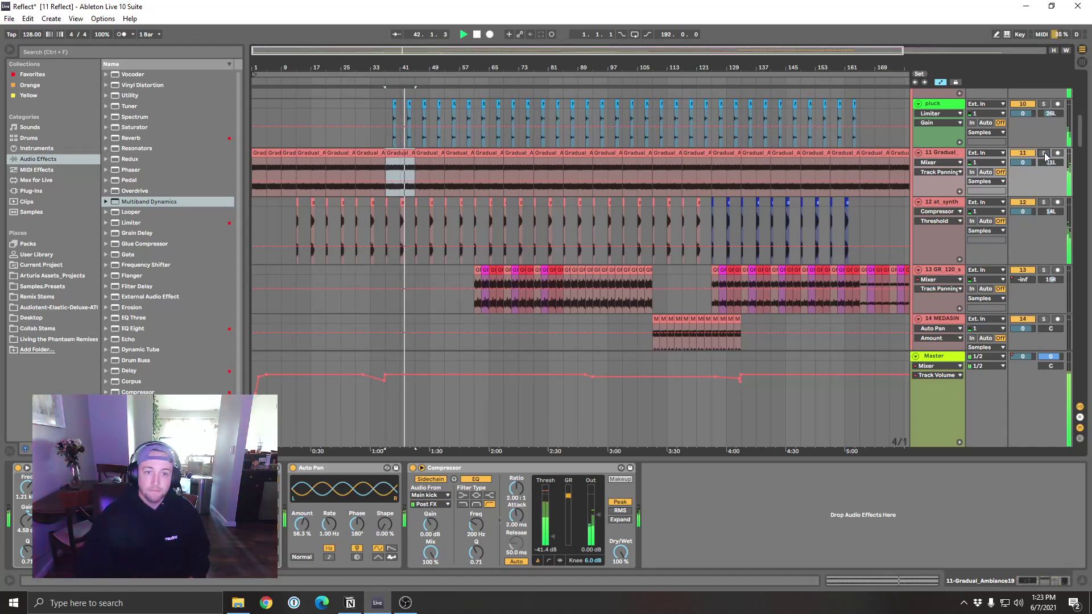
pyautogui.moveTo(424, 67); pyautogui.dragTo(450, 81)
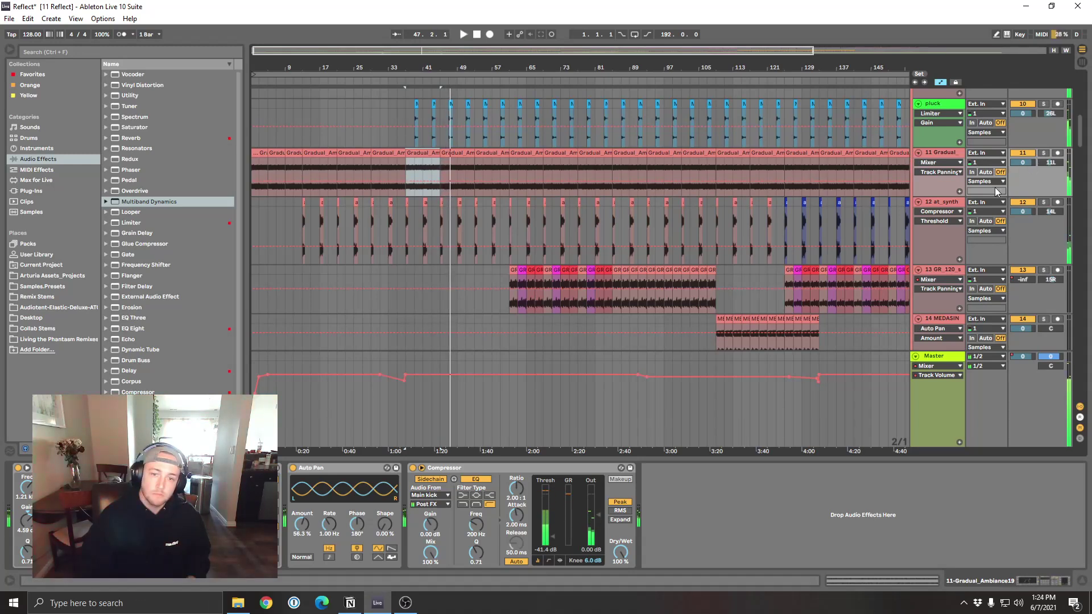
# Step: Solo the pluck track and play it from bar 39
pyautogui.scroll(3, 780, 268)
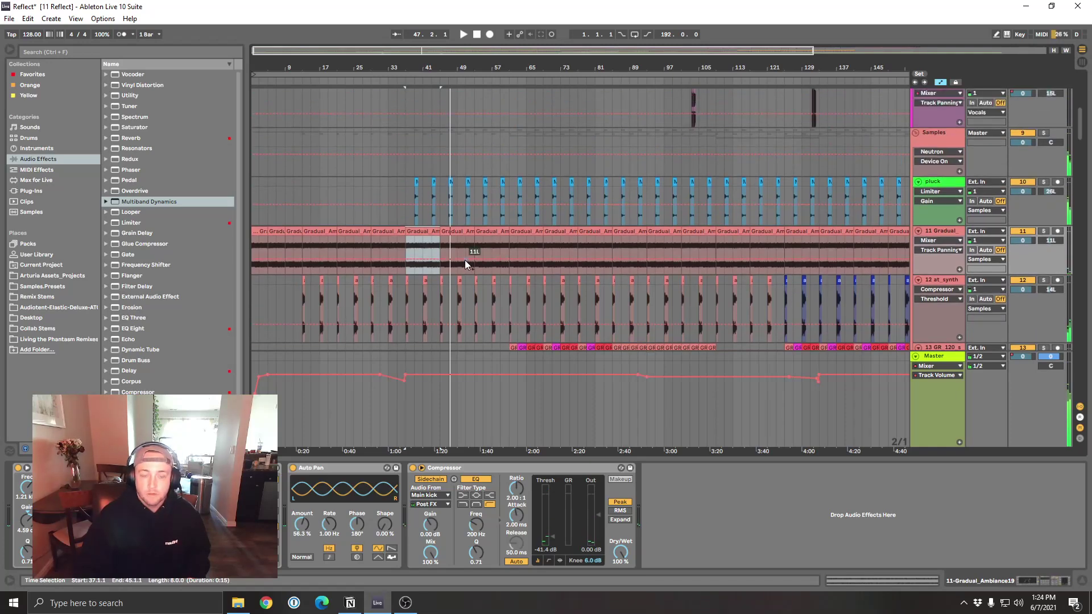
pyautogui.click(998, 206)
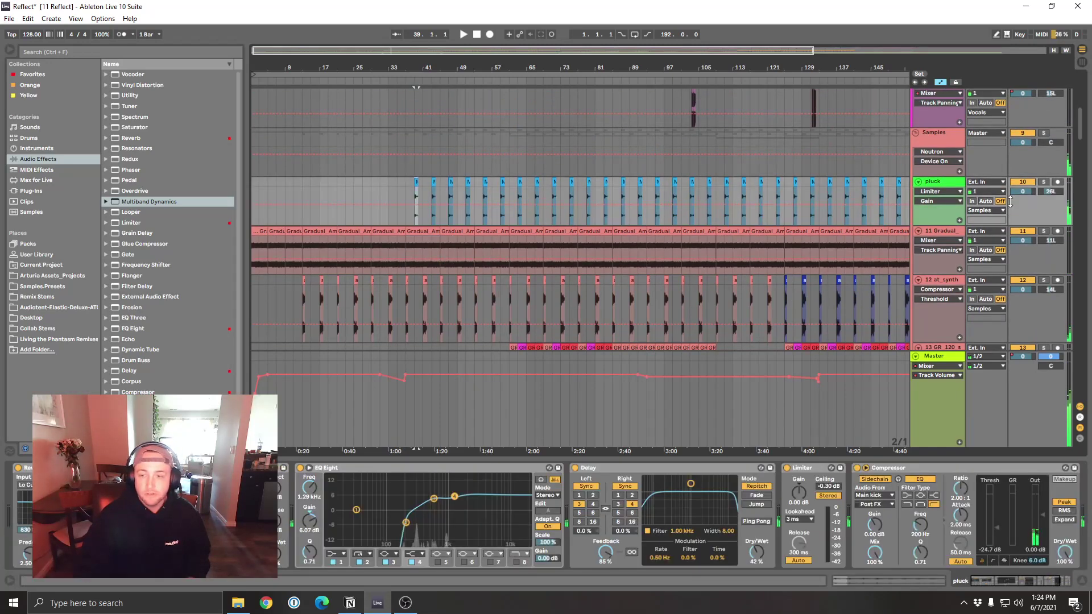
pyautogui.click(1045, 182)
pyautogui.press('space')
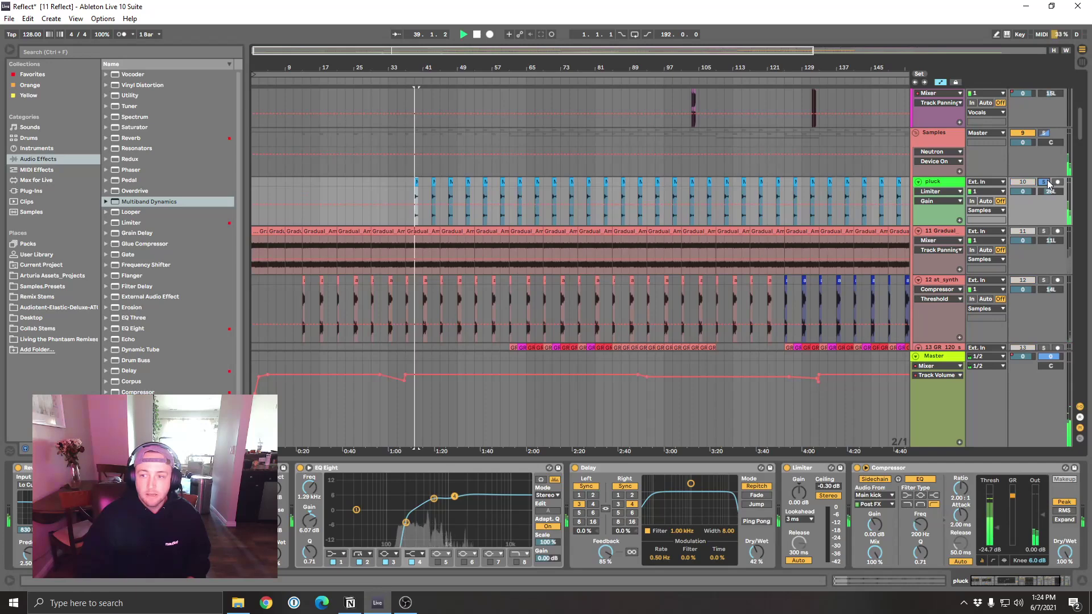
pyautogui.scroll(-2, 518, 223)
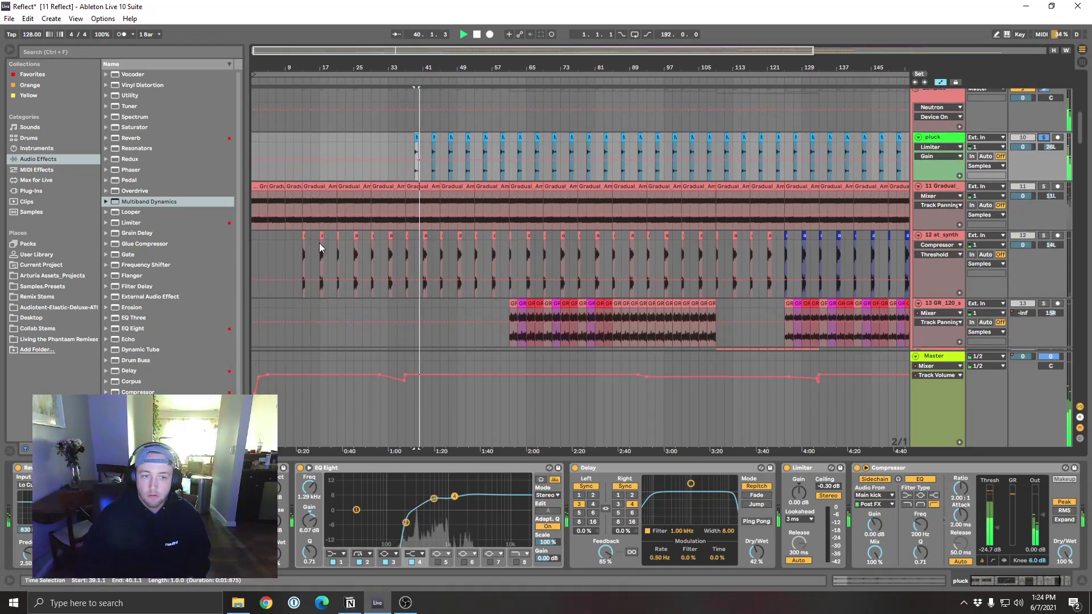
pyautogui.scroll(-2, 681, 309)
# Step: Play the at_synth track soloed from its clip at bar 41, release the solo during playback and stop the song
pyautogui.click(425, 214)
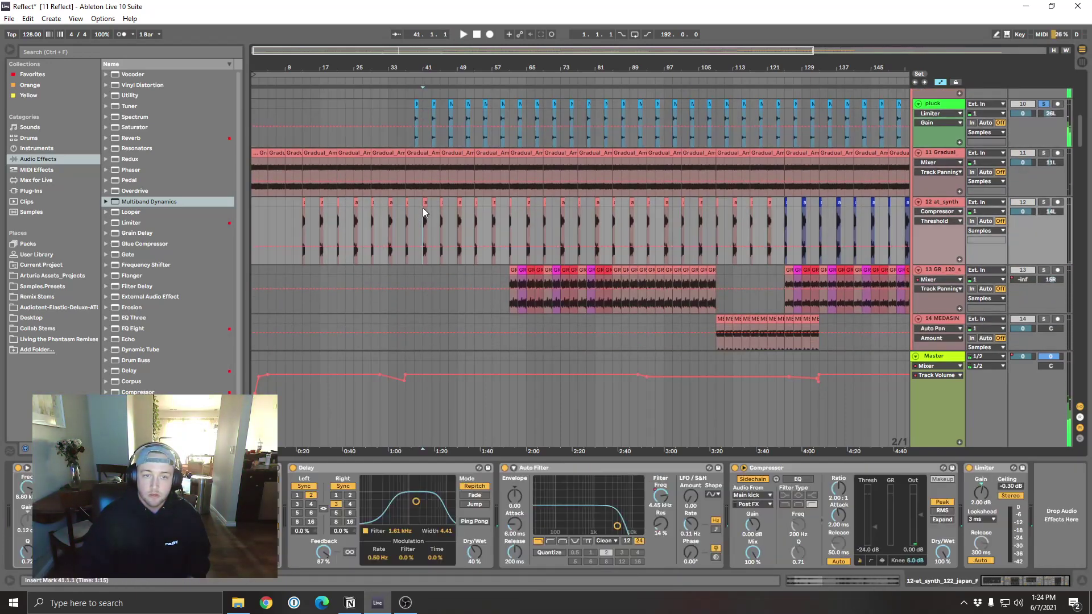
pyautogui.moveTo(435, 68); pyautogui.dragTo(481, 85)
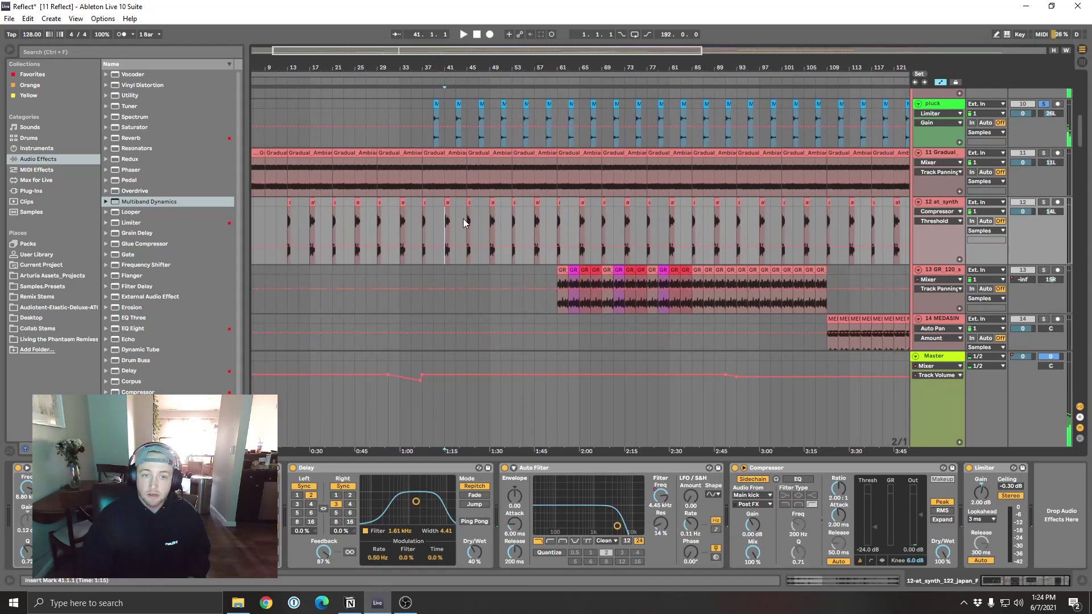
pyautogui.click(449, 209)
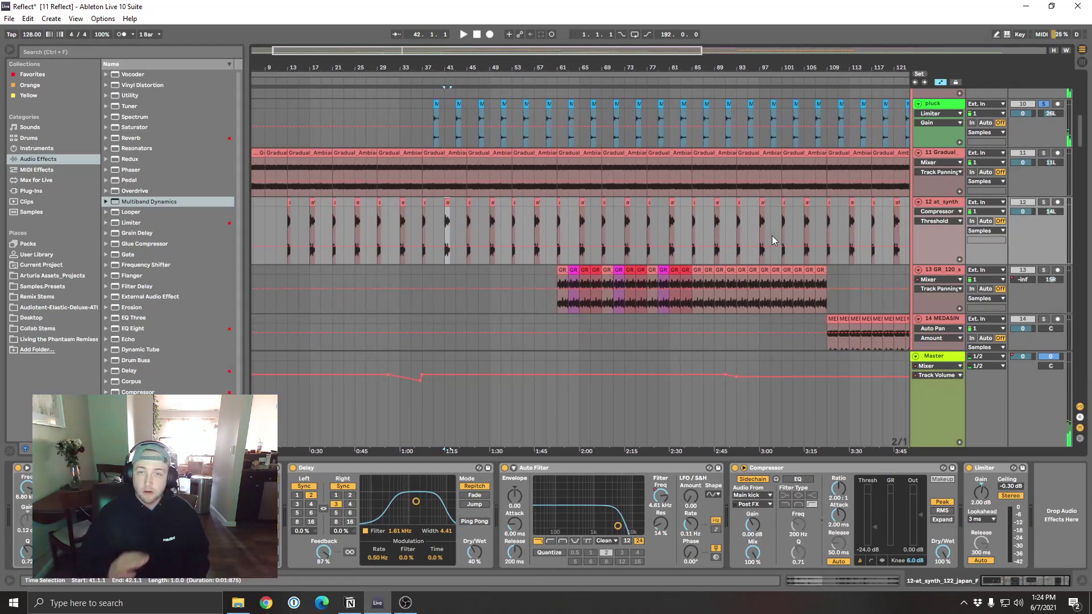
pyautogui.moveTo(429, 70); pyautogui.dragTo(447, 69)
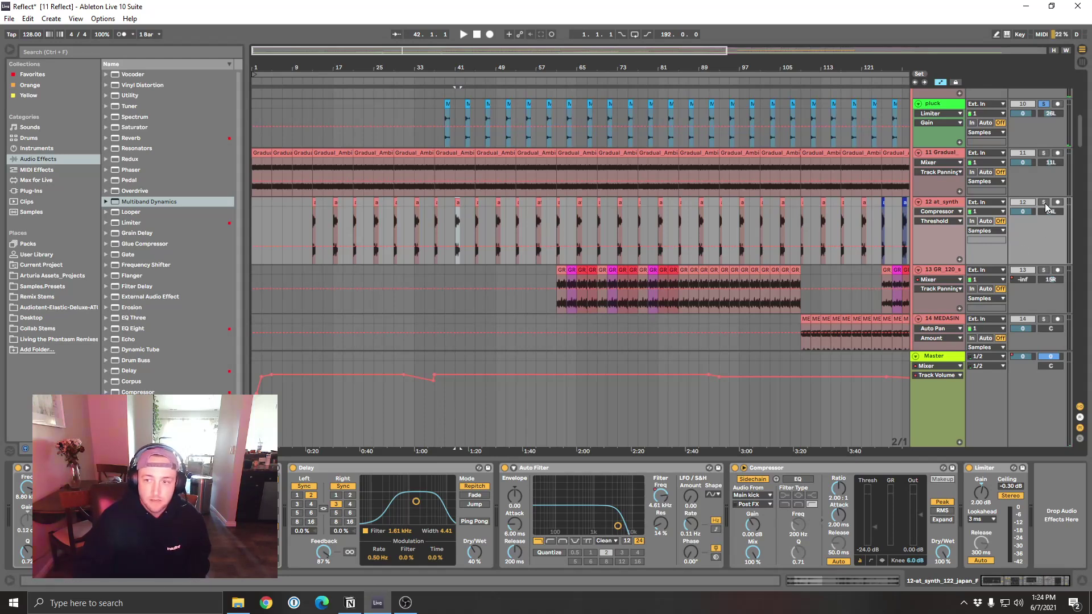
pyautogui.press('space')
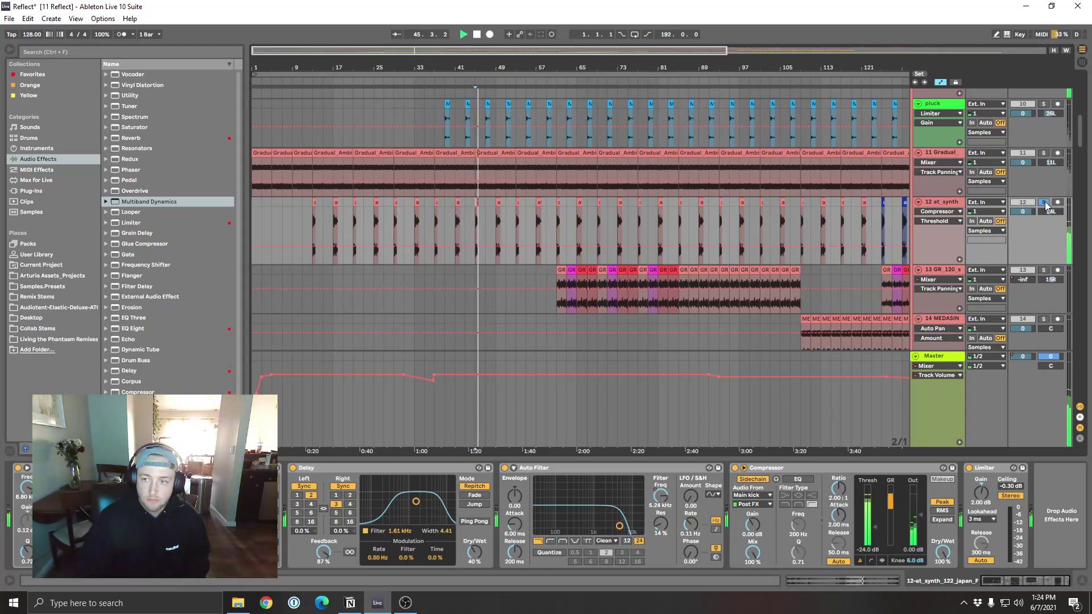
pyautogui.press('space')
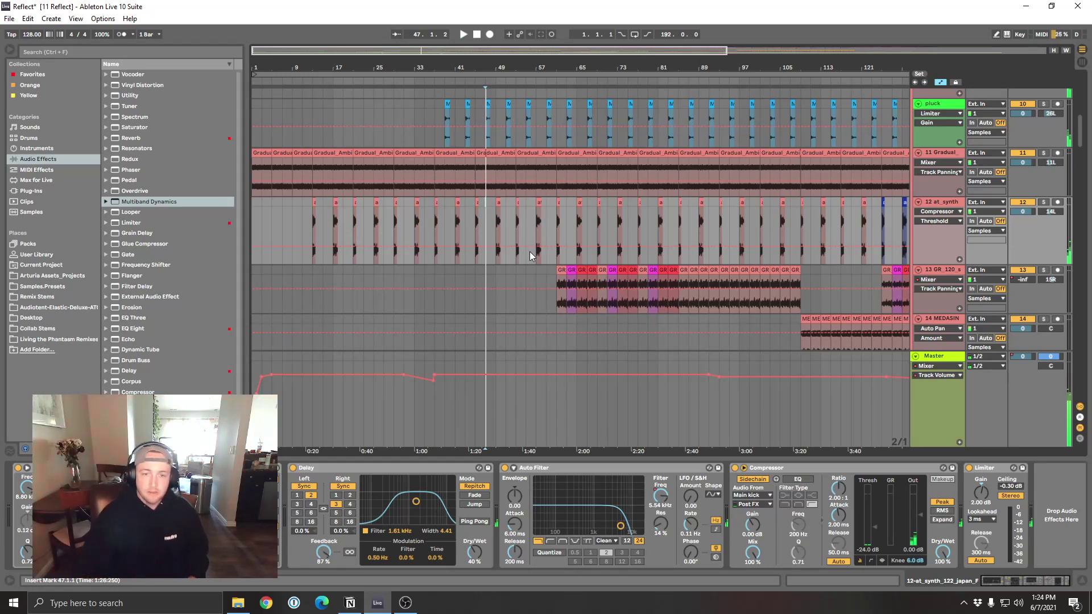
# Step: Examine the at_synth track's Delay and Auto Filter and compare them with the Gradual ambiance track's Auto Pan and Compressor
pyautogui.click(459, 202)
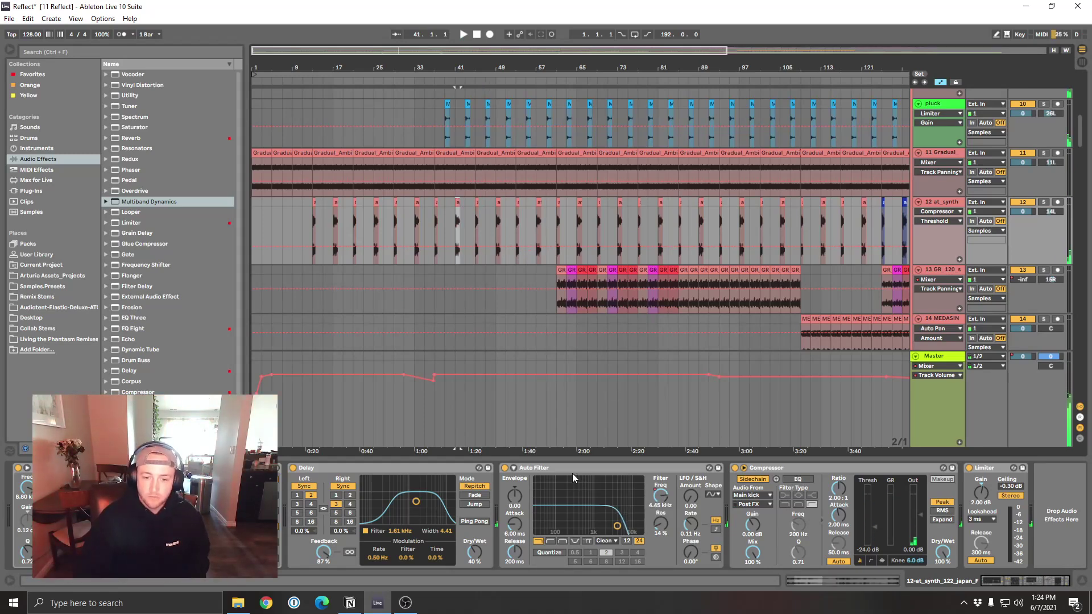
pyautogui.click(597, 467)
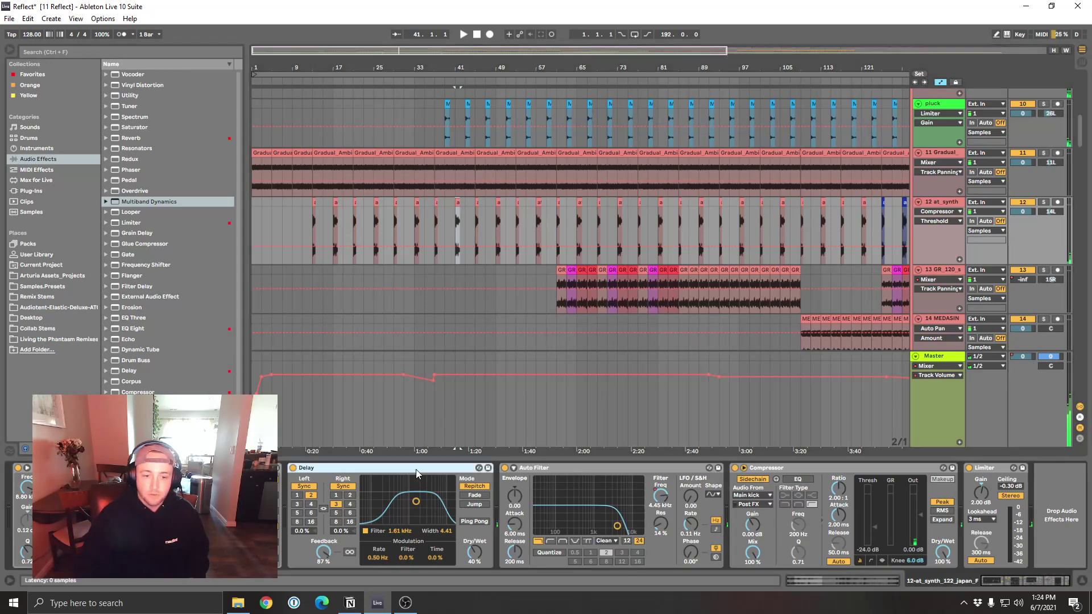
pyautogui.moveTo(420, 58); pyautogui.dragTo(425, 69)
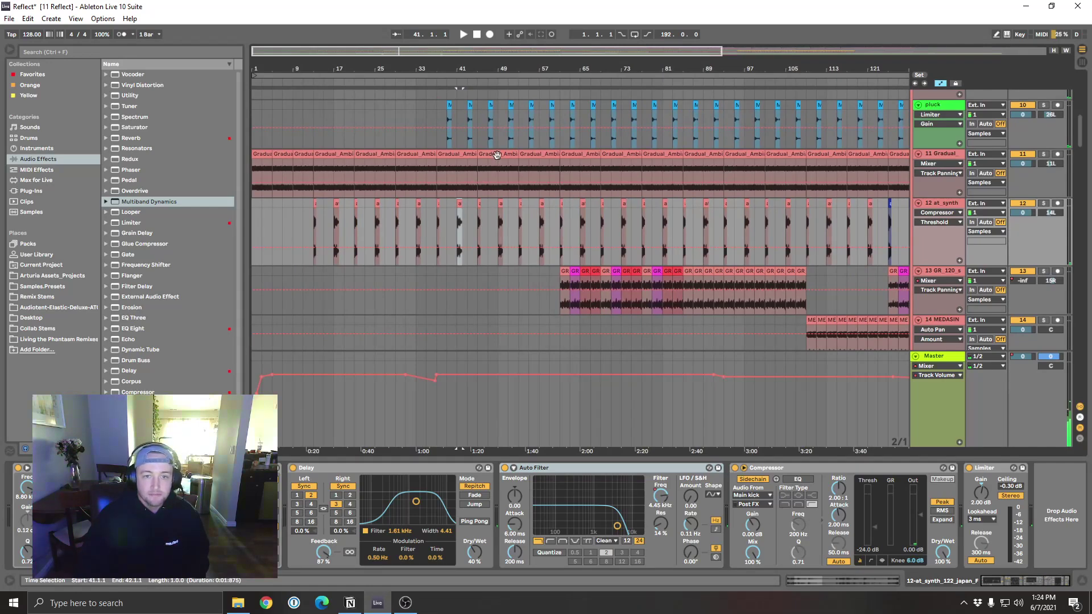
pyautogui.click(482, 169)
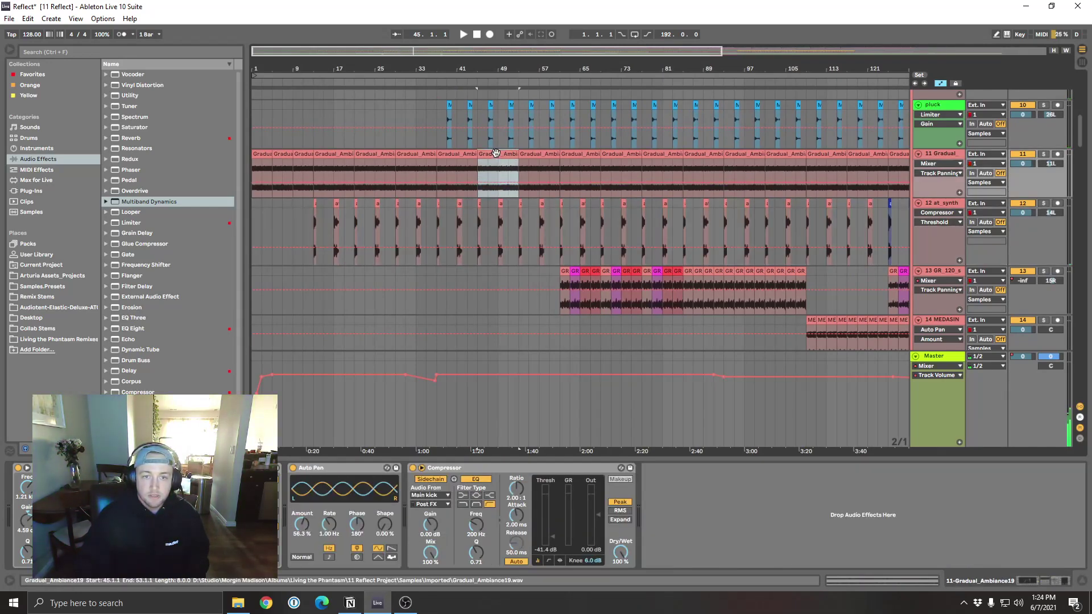
pyautogui.moveTo(503, 67); pyautogui.dragTo(483, 57)
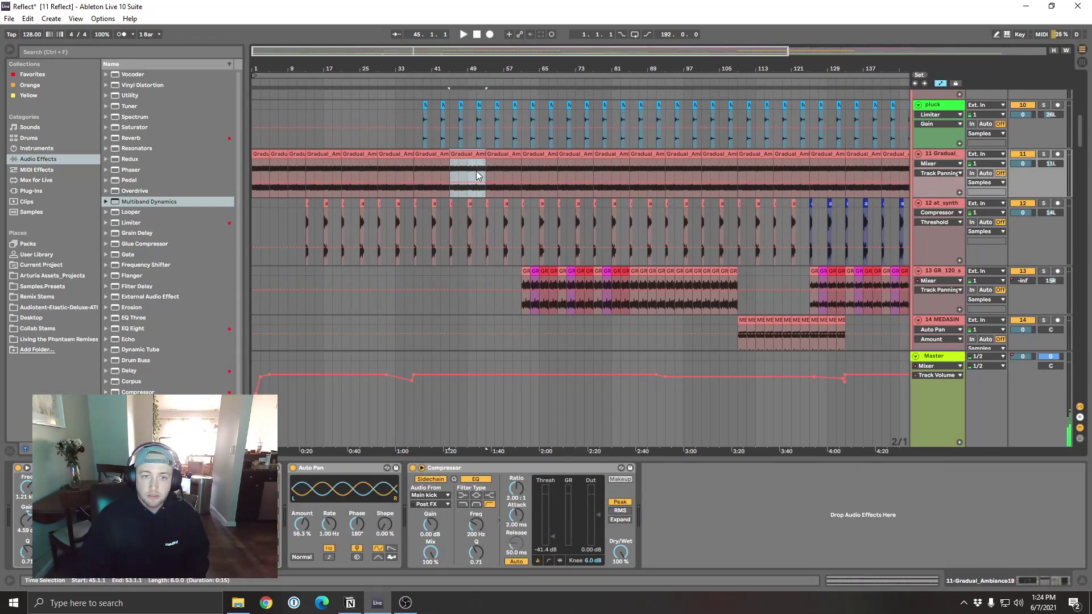
pyautogui.click(439, 219)
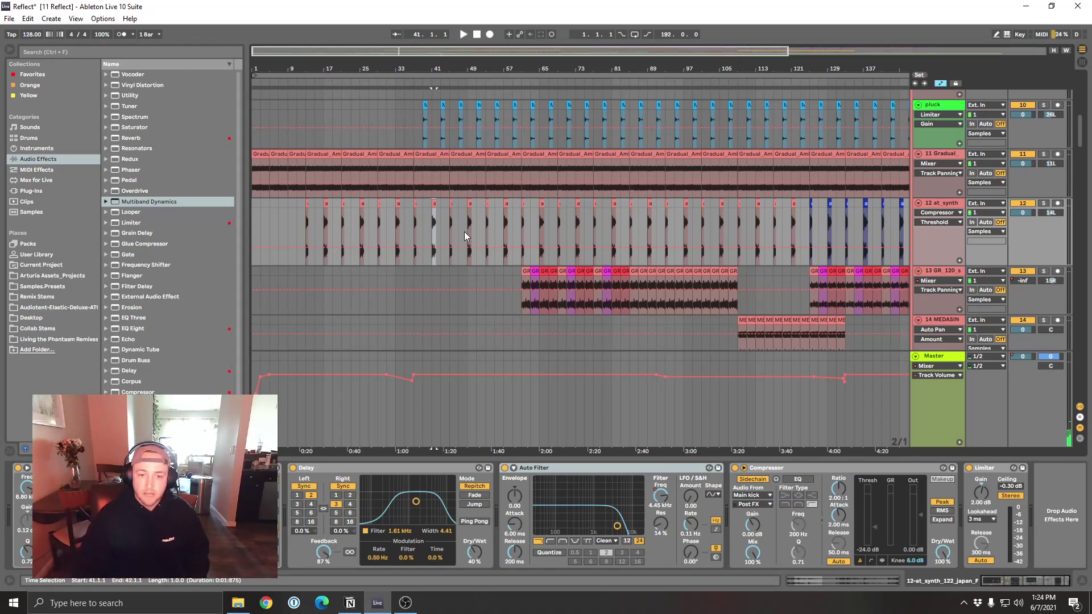
# Step: Solo the GR_120 track 13 and play it from the clip at bar 69
pyautogui.scroll(-2, 550, 292)
pyautogui.scroll(-1, 549, 292)
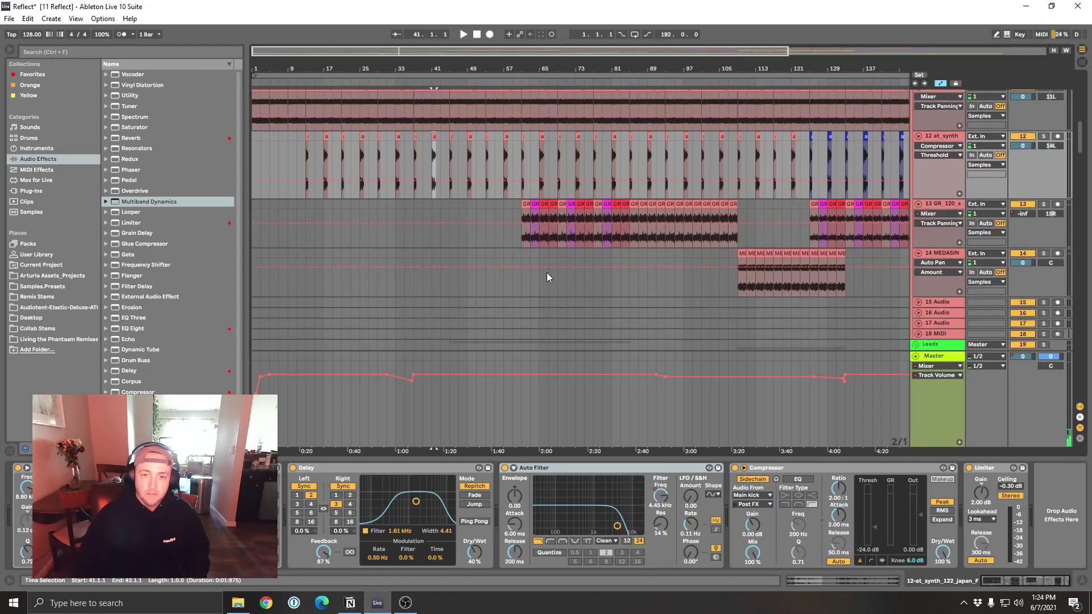
pyautogui.click(562, 234)
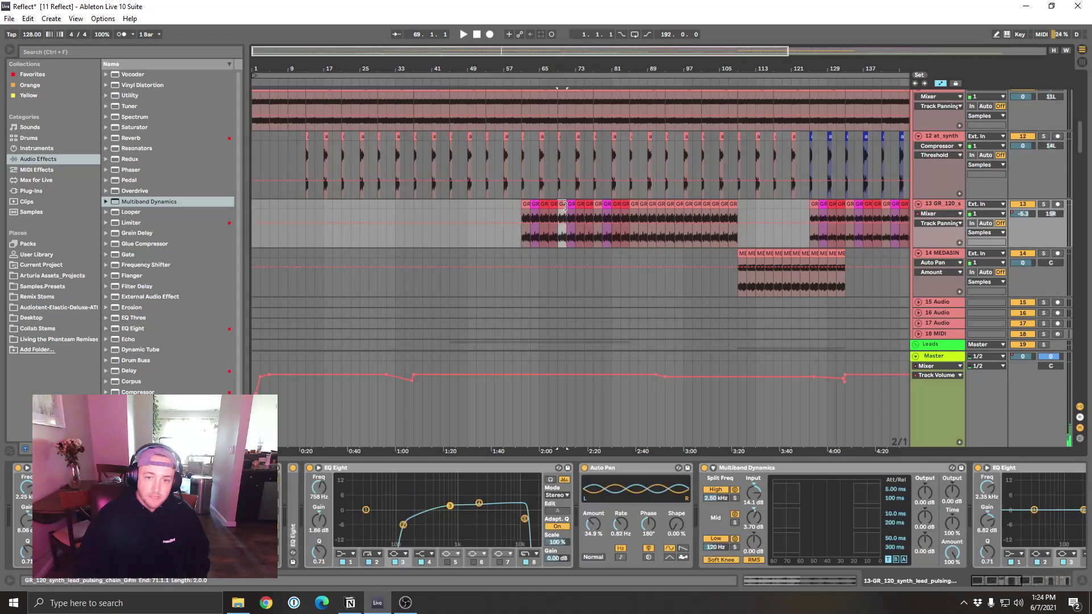
pyautogui.click(1044, 205)
pyautogui.press('space')
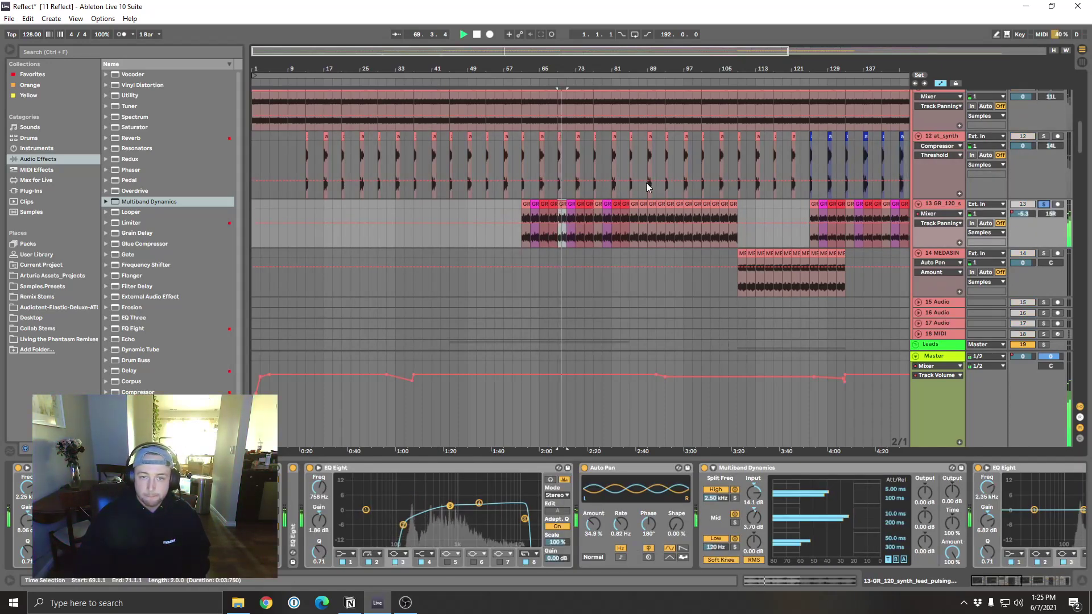
# Step: Examine the GR_120 track's effect chain and select its Multiband Dynamics device
pyautogui.moveTo(627, 71); pyautogui.dragTo(568, 72)
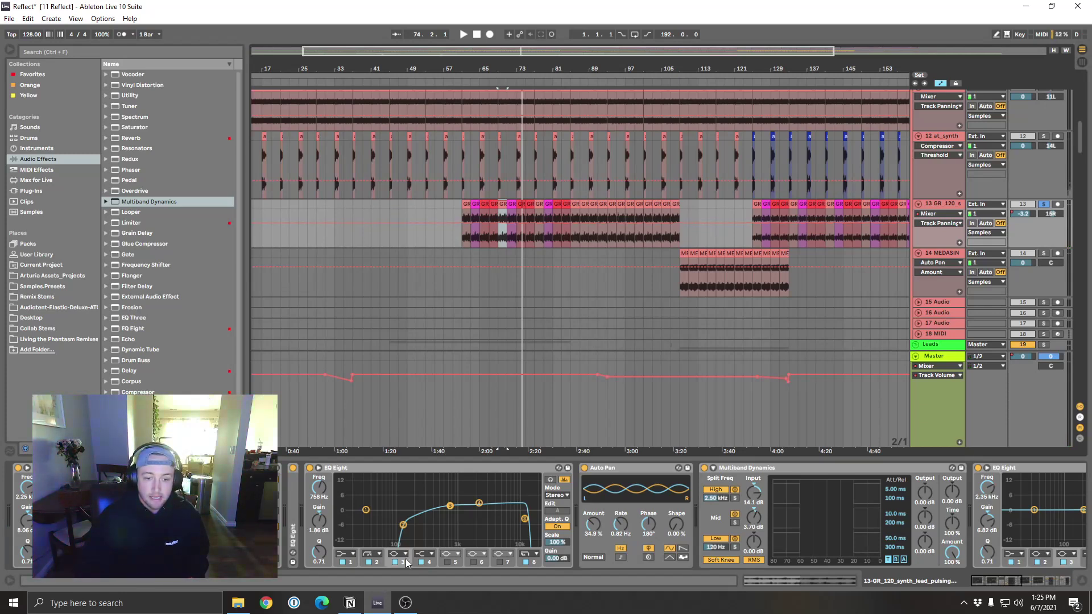
pyautogui.moveTo(1006, 581); pyautogui.dragTo(1014, 580)
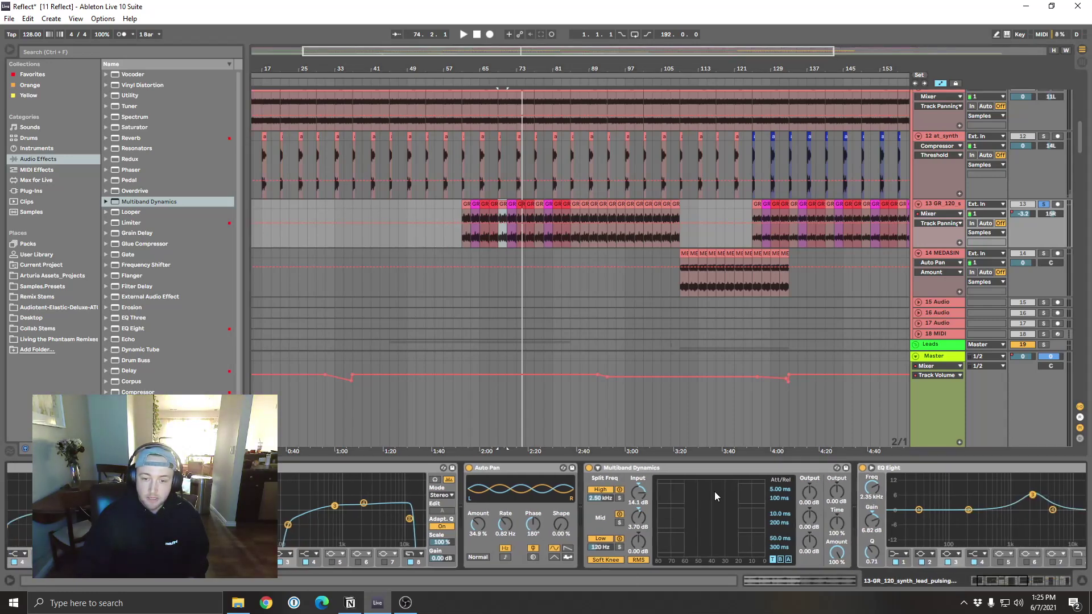
pyautogui.click(712, 465)
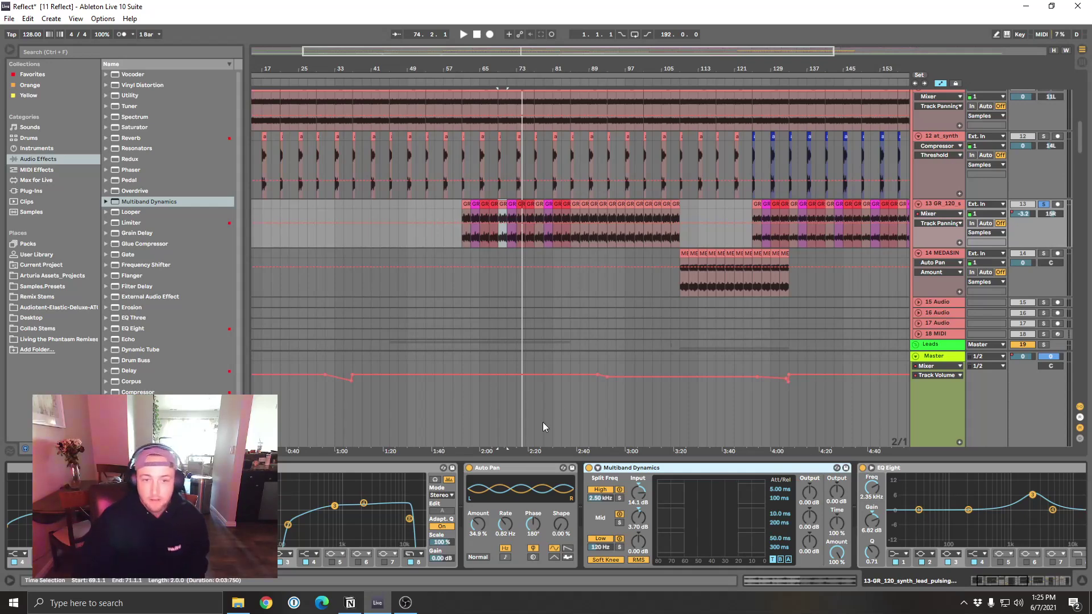
# Step: Audition the soloed GR_120 clips starting at bars 61, 65 and 69 one after another
pyautogui.click(467, 217)
pyautogui.press('space')
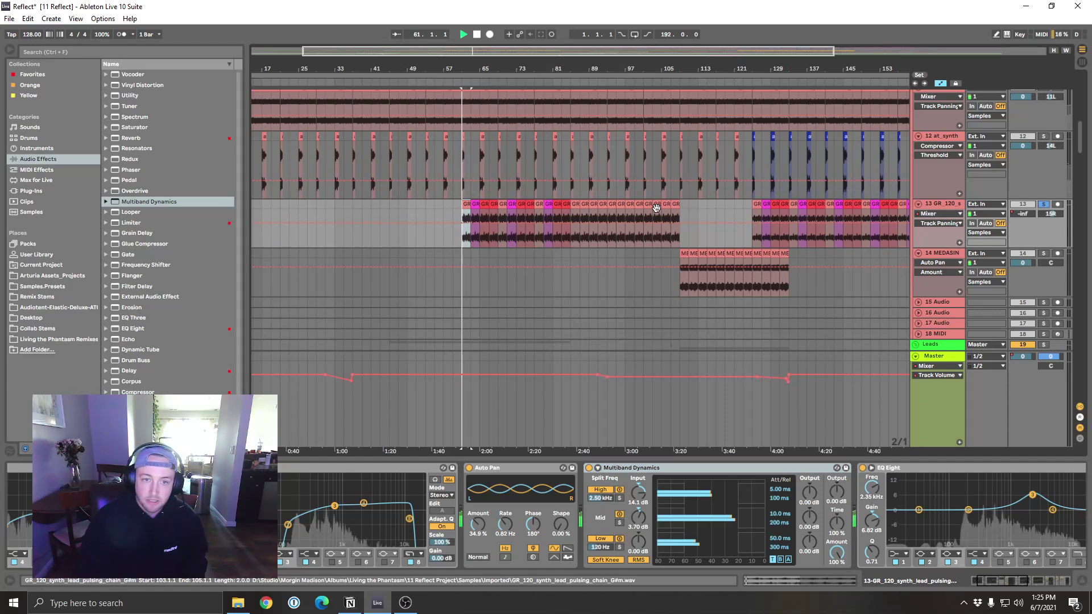
pyautogui.click(485, 205)
pyautogui.press('space')
pyautogui.press('space')
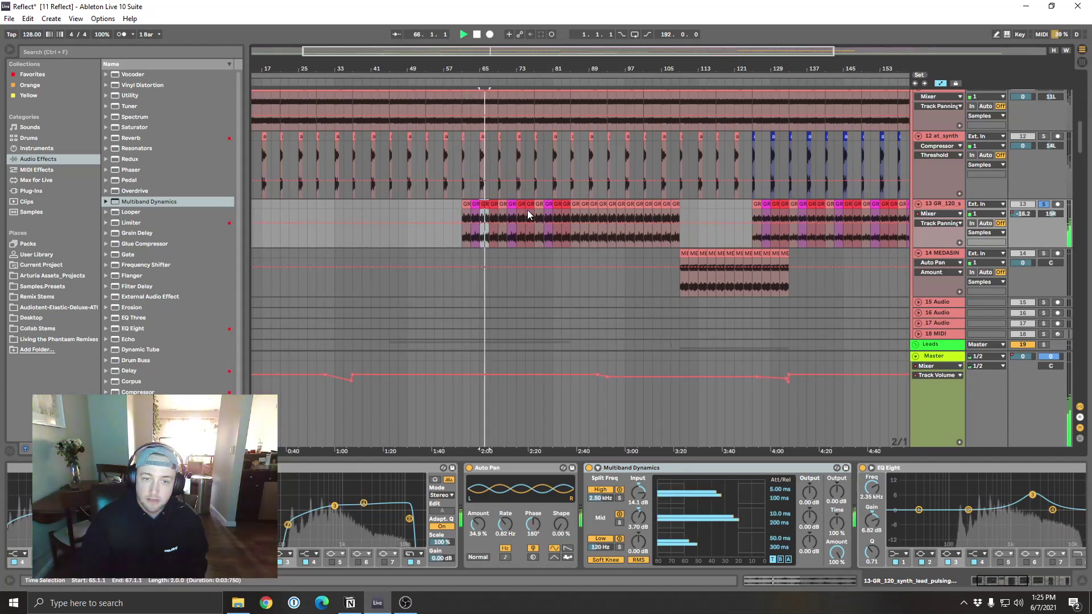
pyautogui.click(504, 205)
pyautogui.moveTo(509, 69); pyautogui.dragTo(509, 86)
pyautogui.press('space')
pyautogui.press('space')
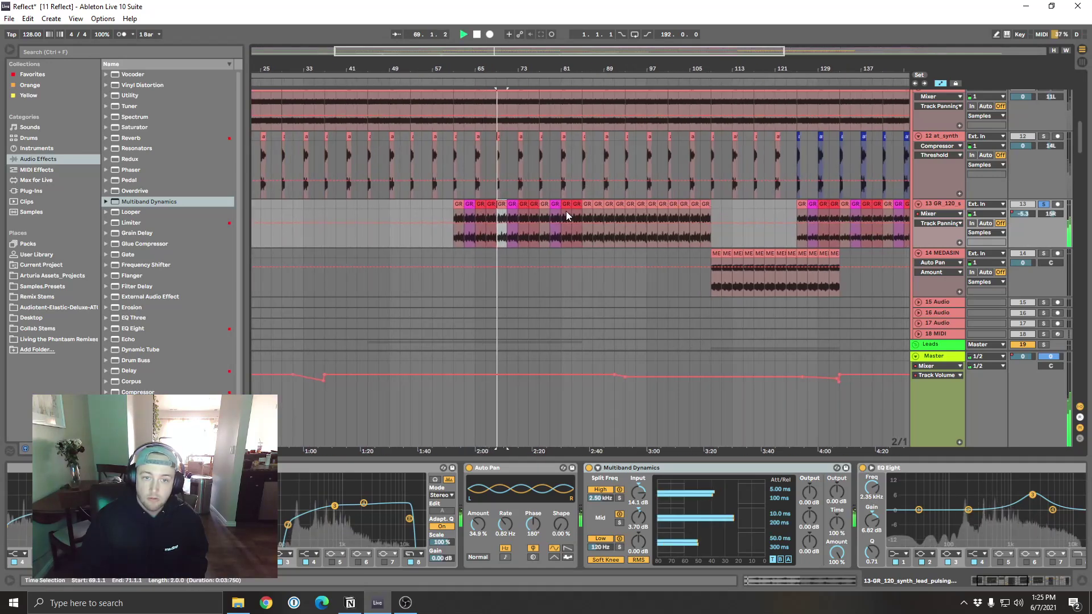
# Step: Stop playback and view the sample waveform of the GR_120 clip at bar 69
pyautogui.click(849, 582)
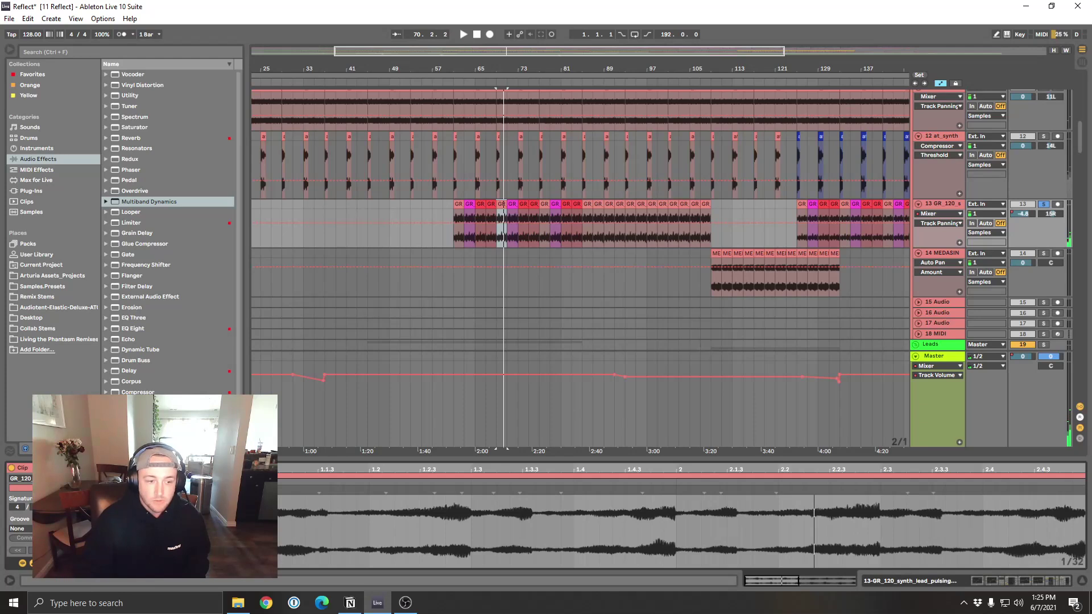
pyautogui.moveTo(511, 69); pyautogui.dragTo(515, 66)
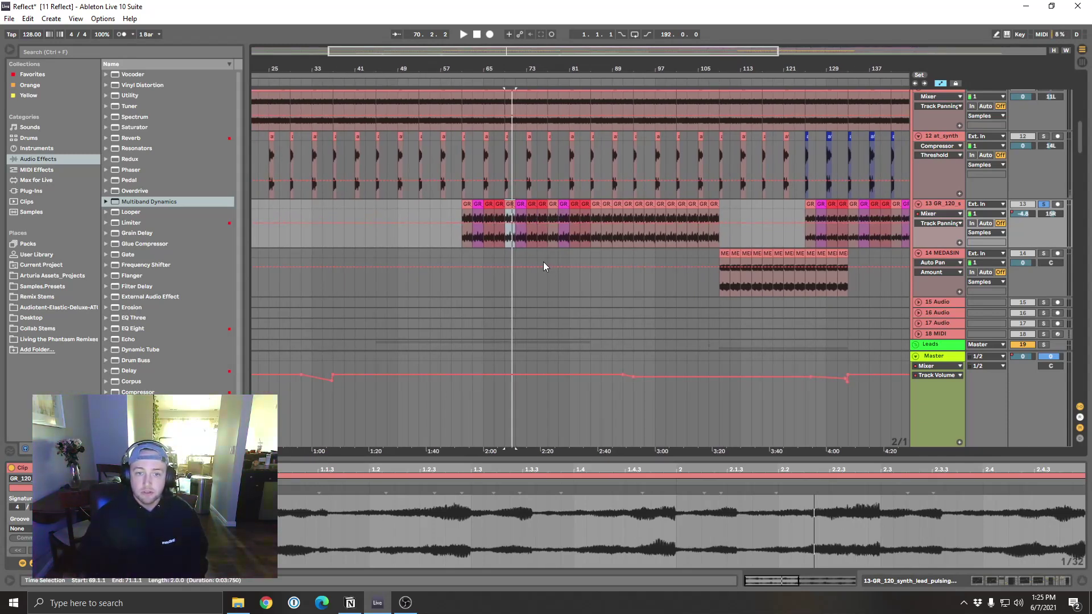
pyautogui.click(512, 203)
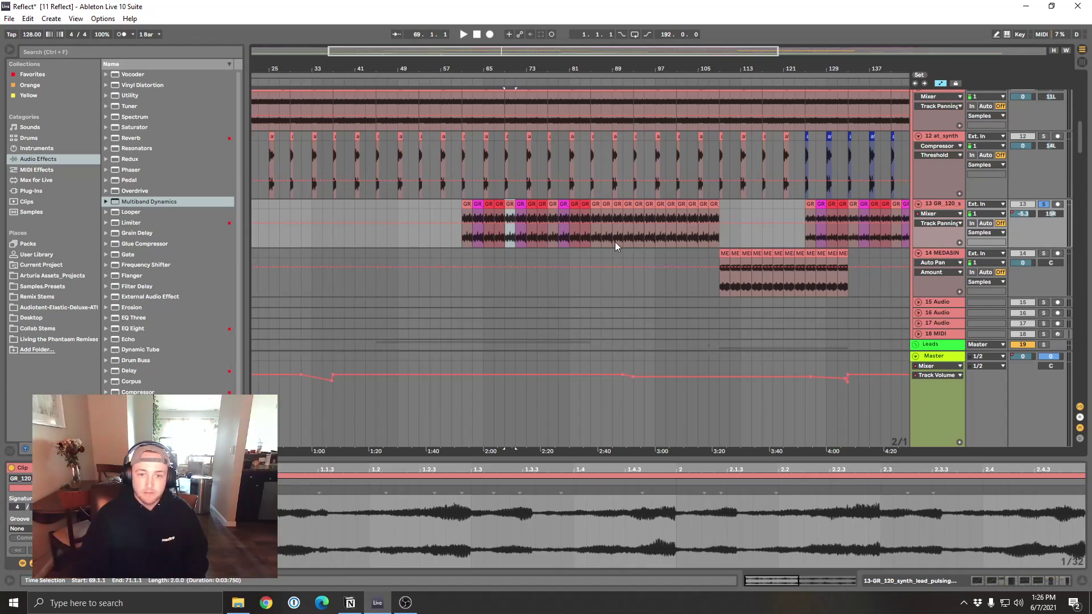
# Step: Play the GR_120 track soloed from bar 73, release the solo, toggle the track off and on to compare, and stop
pyautogui.click(528, 216)
pyautogui.press('space')
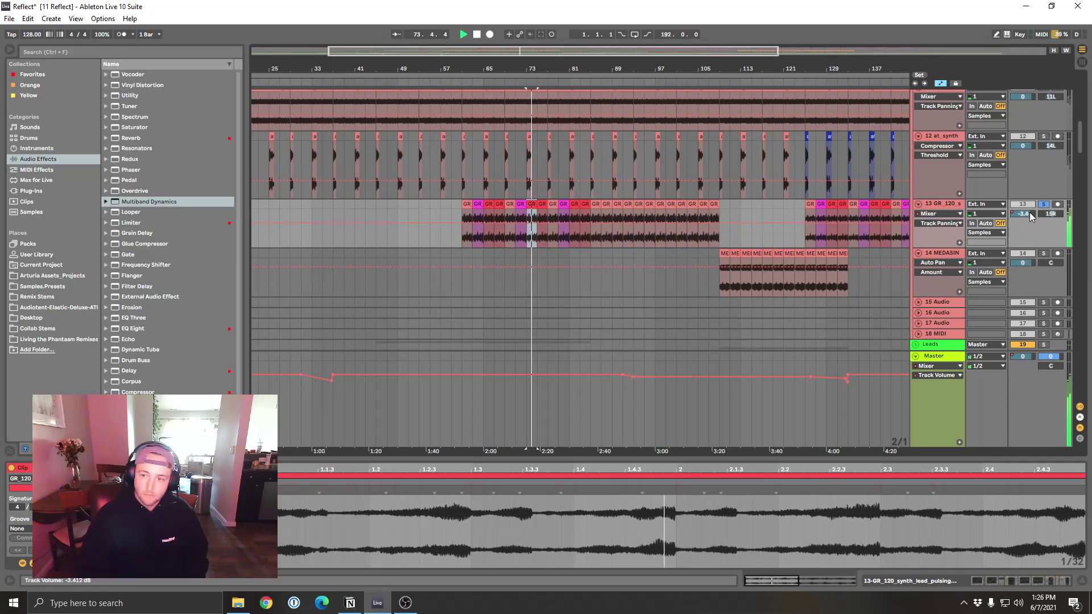
pyautogui.click(1044, 204)
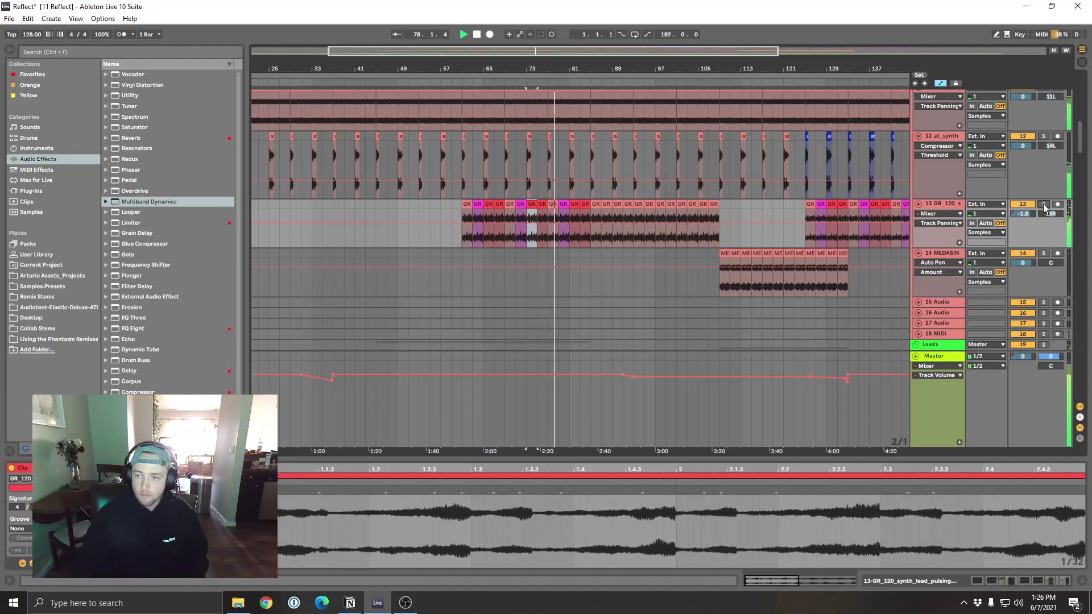
pyautogui.click(1023, 204)
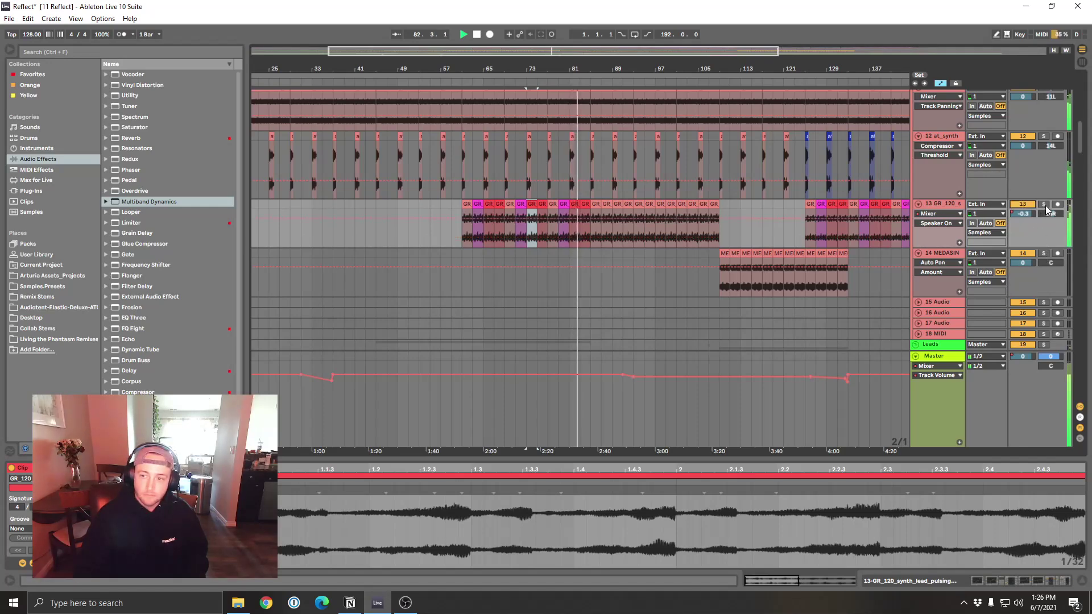
pyautogui.moveTo(705, 69); pyautogui.dragTo(706, 23)
pyautogui.press('space')
# Step: Select the GR_120 clip at bar 125 and look over the Samples group tracks across the whole arrangement
pyautogui.click(859, 235)
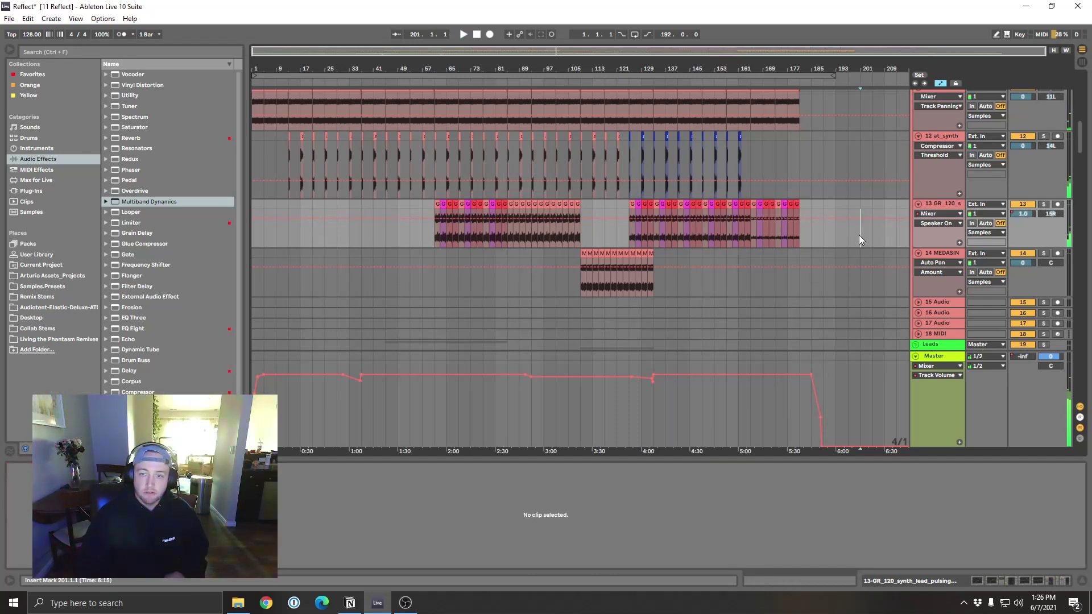
pyautogui.click(547, 207)
pyautogui.moveTo(548, 207); pyautogui.dragTo(633, 208)
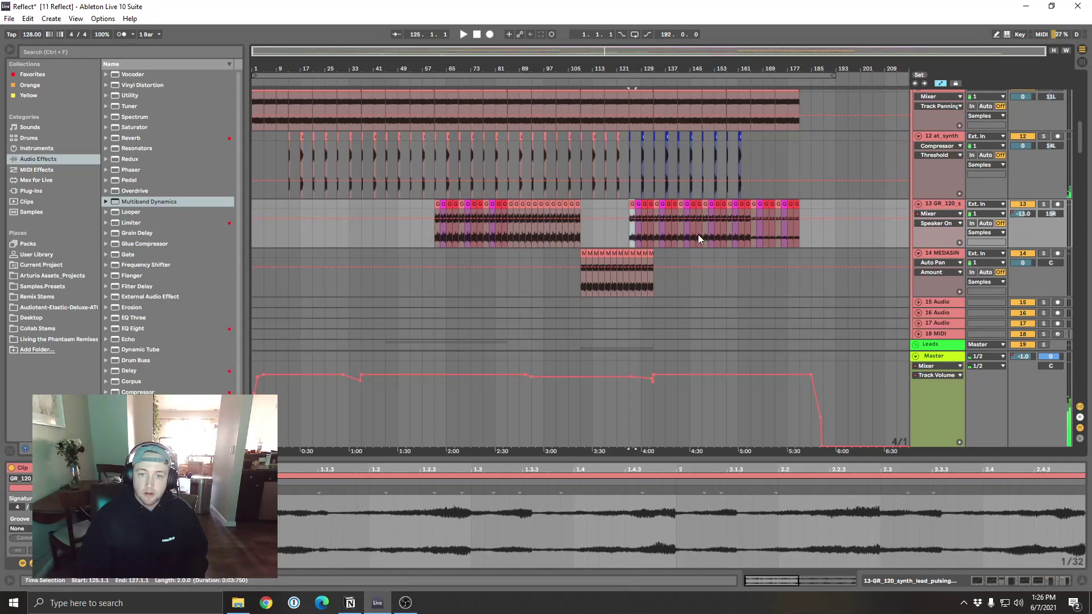
pyautogui.scroll(3, 759, 276)
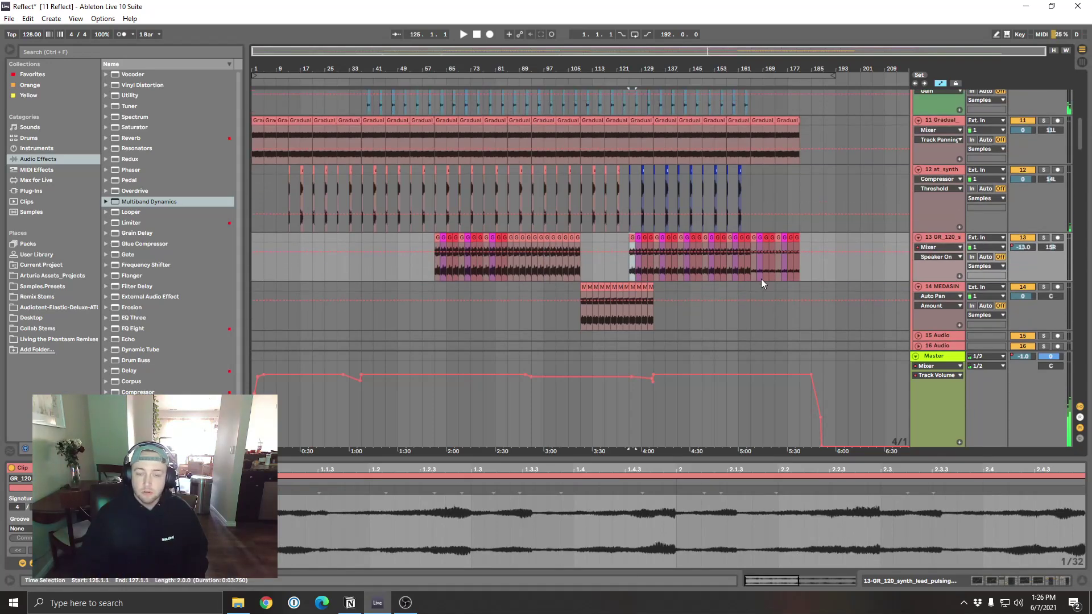
pyautogui.scroll(2, 760, 287)
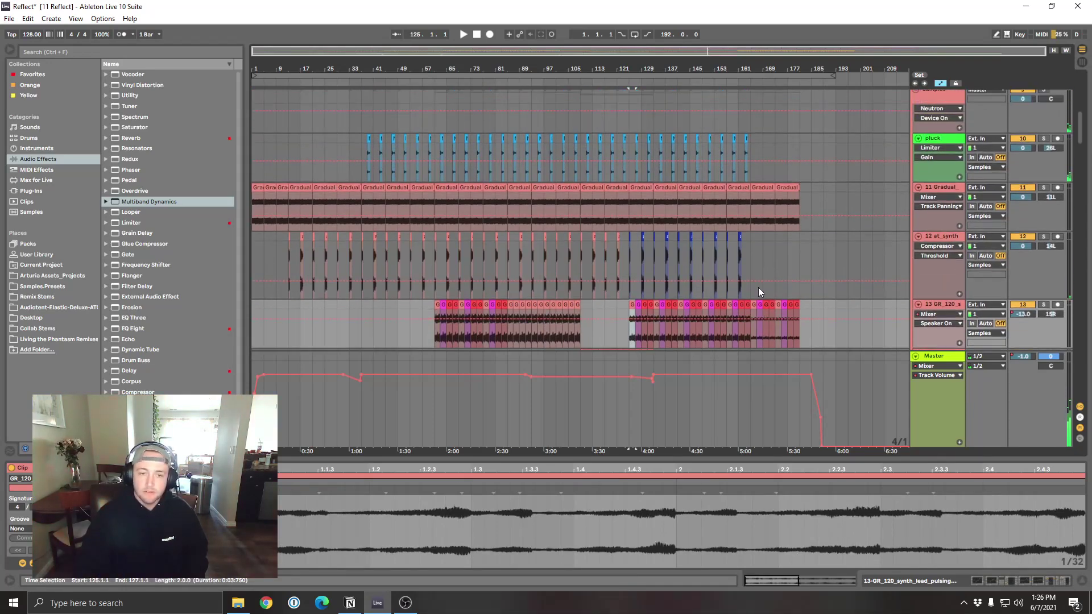
# Step: Look over the remaining Samples group tracks and place the insert marker at bar 121 on the GR_120 track
pyautogui.scroll(-2, 759, 289)
pyautogui.scroll(-1, 756, 296)
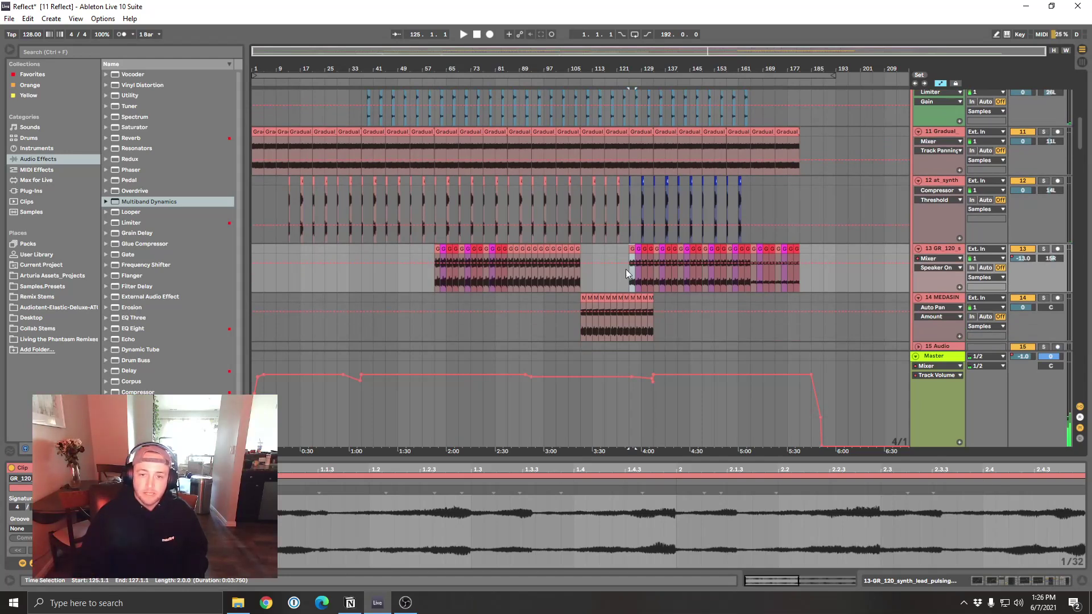
pyautogui.click(516, 249)
pyautogui.click(619, 252)
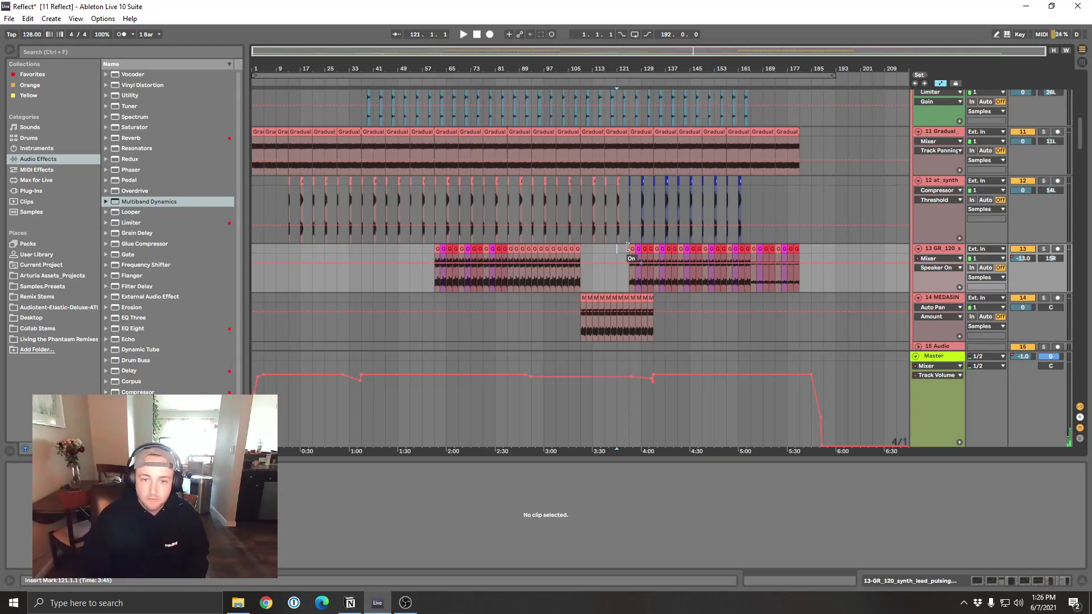
# Step: Play the MEDASIN track soloed from bar 109 and release the solo to hear it in context
pyautogui.scroll(-5, 683, 227)
pyautogui.scroll(-1, 683, 236)
pyautogui.click(580, 152)
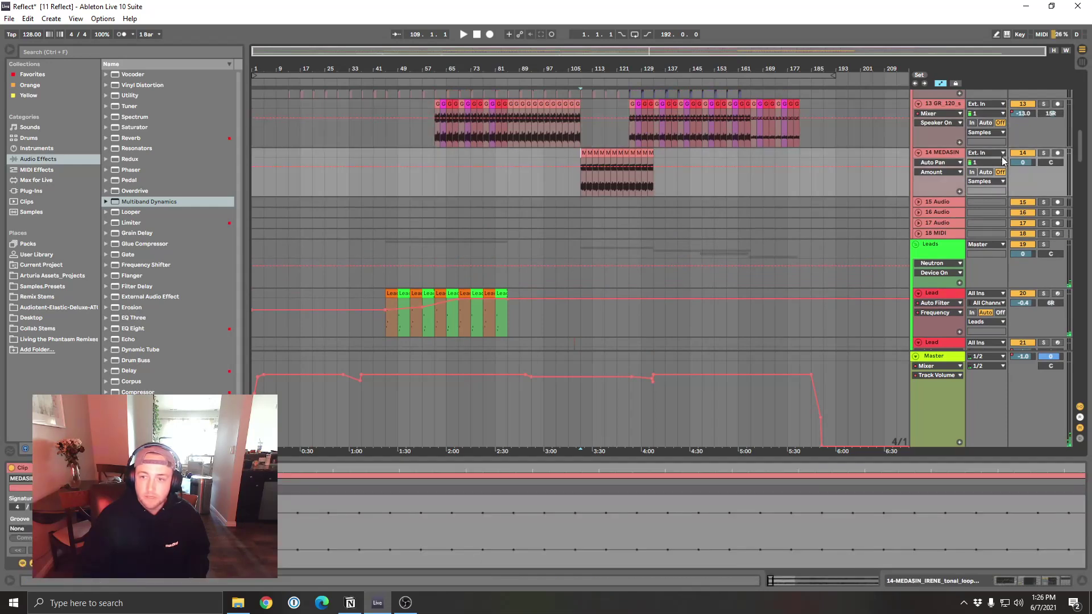
pyautogui.click(1046, 152)
pyautogui.press('space')
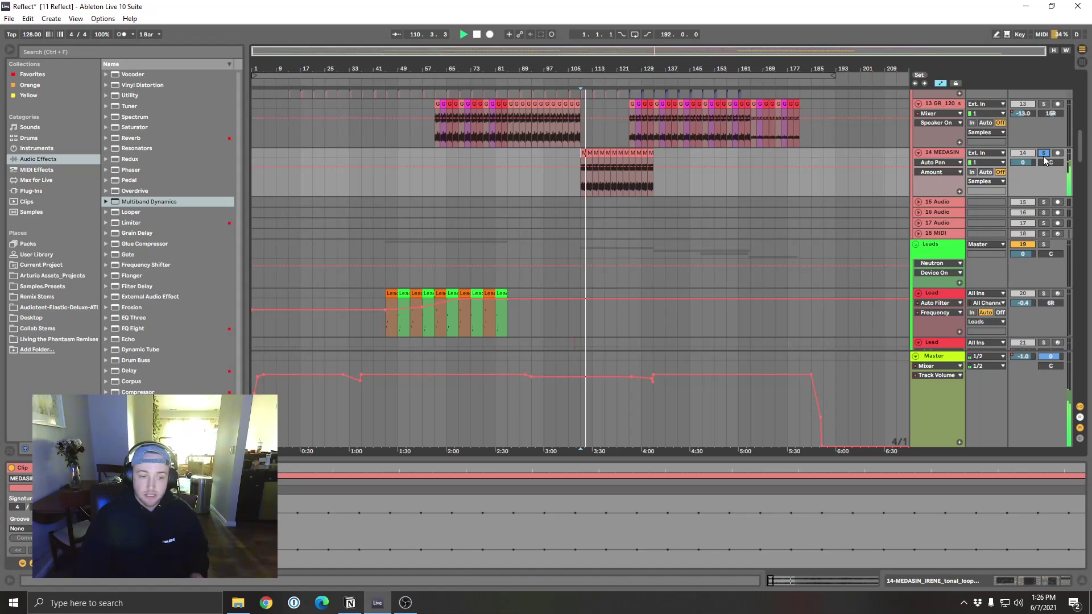
pyautogui.click(1045, 154)
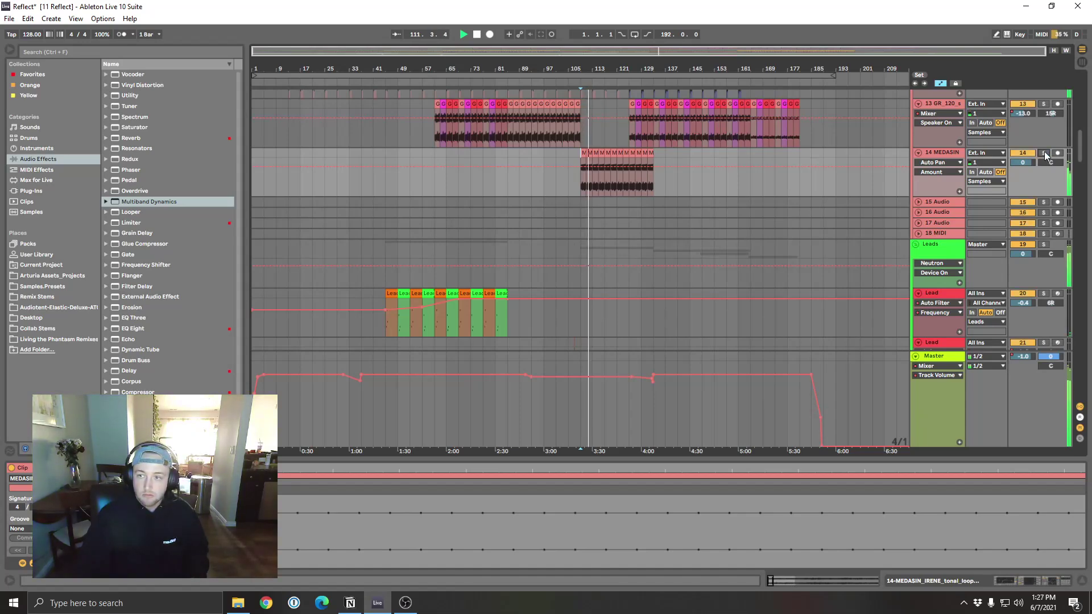
# Step: Stop playback, select the first Lead clip at bar 45, and look over the Leads group and its tracks
pyautogui.scroll(-5, 818, 223)
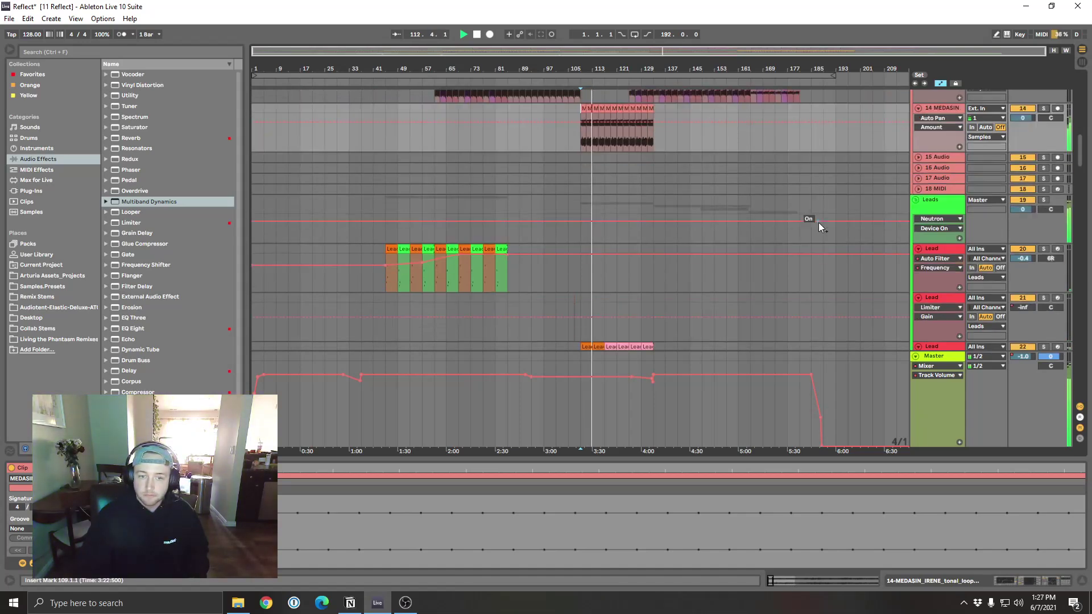
pyautogui.click(392, 207)
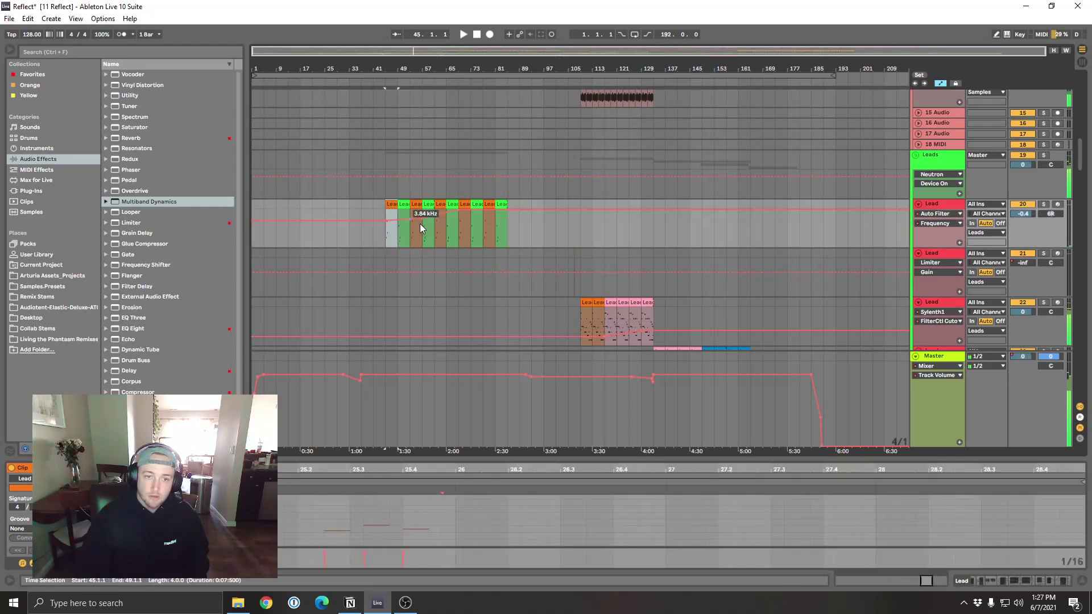
pyautogui.scroll(-5, 534, 255)
pyautogui.scroll(3, 573, 280)
pyautogui.scroll(2, 759, 279)
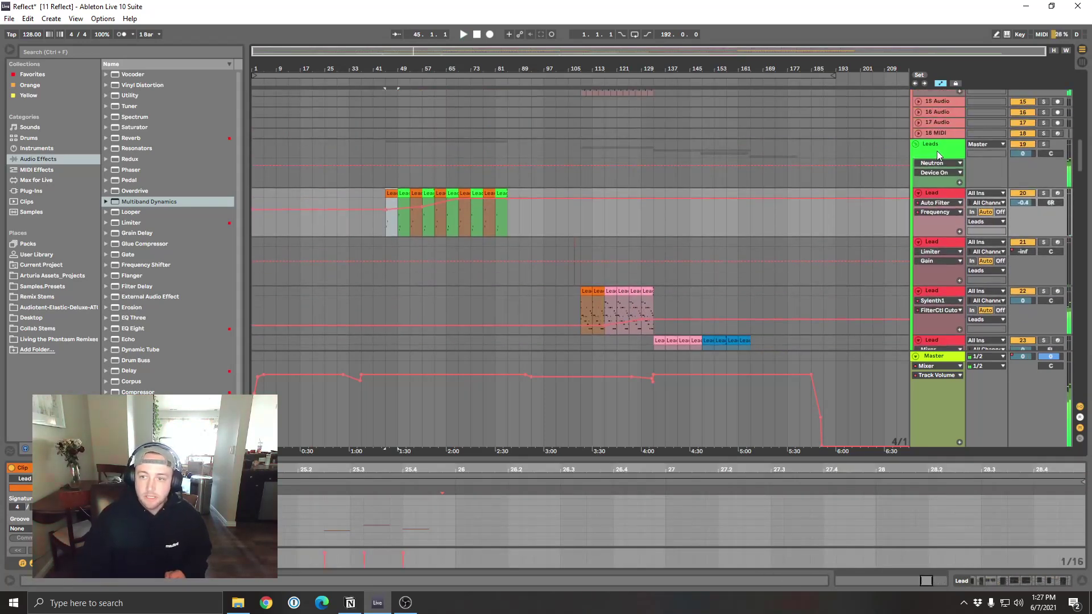
pyautogui.click(936, 152)
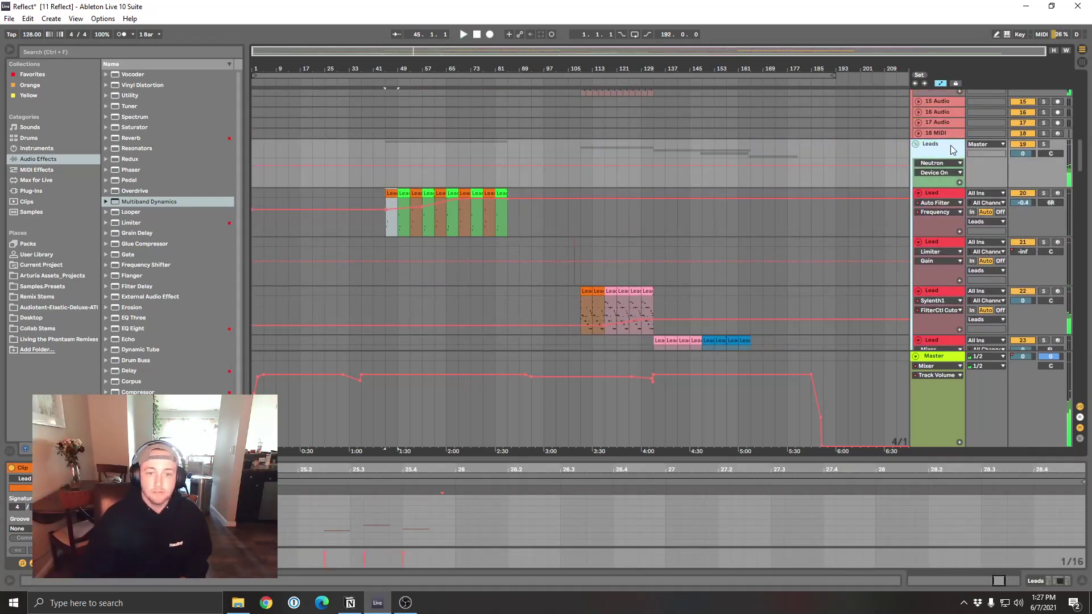
# Step: Play the first Lead track soloed from bar 45, stop, and select its clips from bar 65 through bar 73 in turn
pyautogui.click(1044, 193)
pyautogui.press('space')
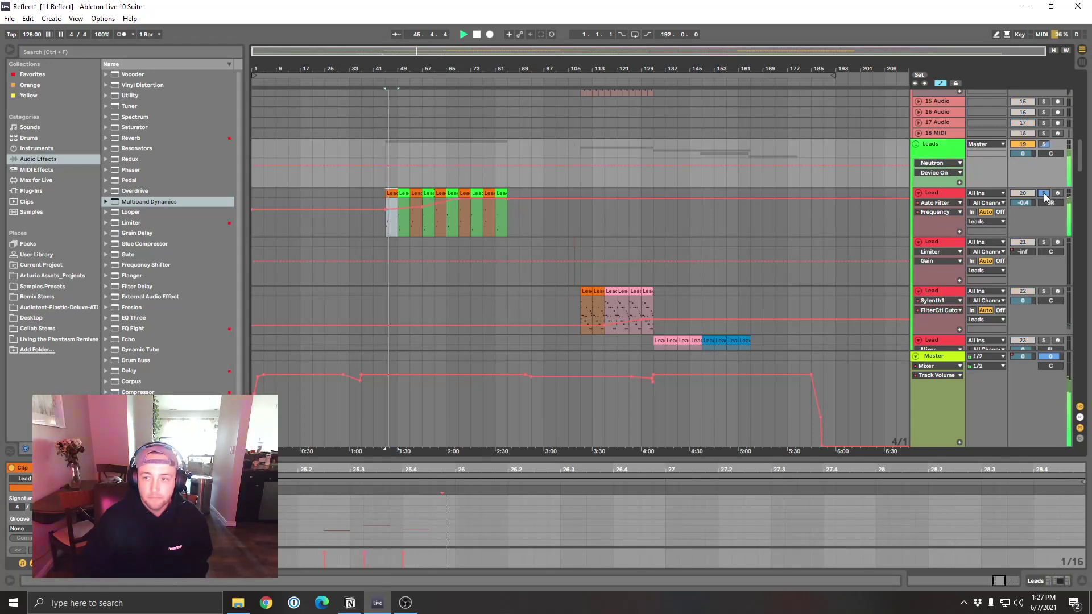
pyautogui.click(452, 192)
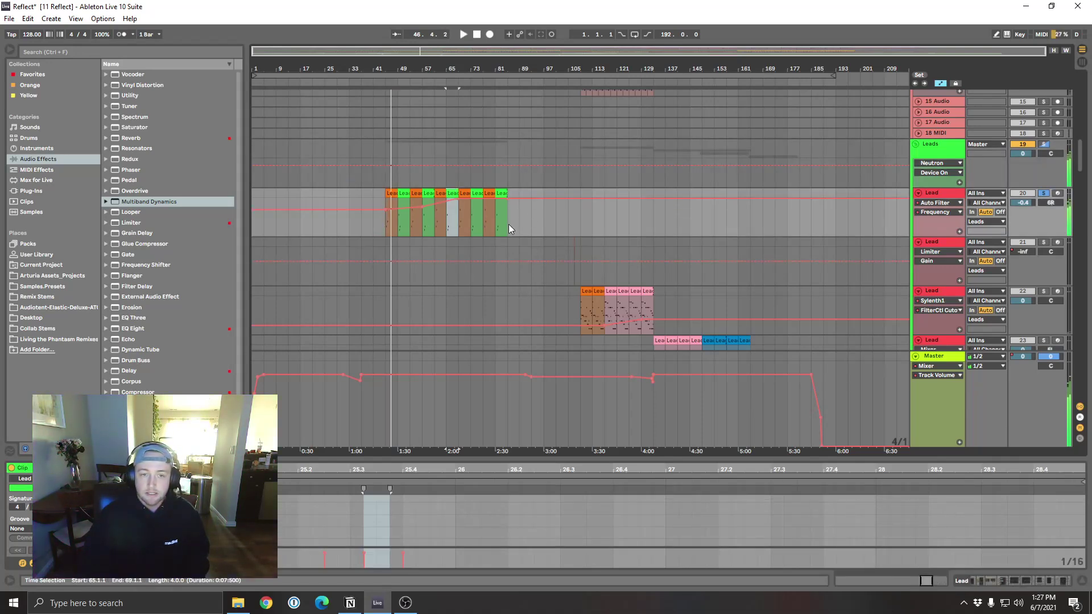
pyautogui.click(468, 194)
pyautogui.click(478, 195)
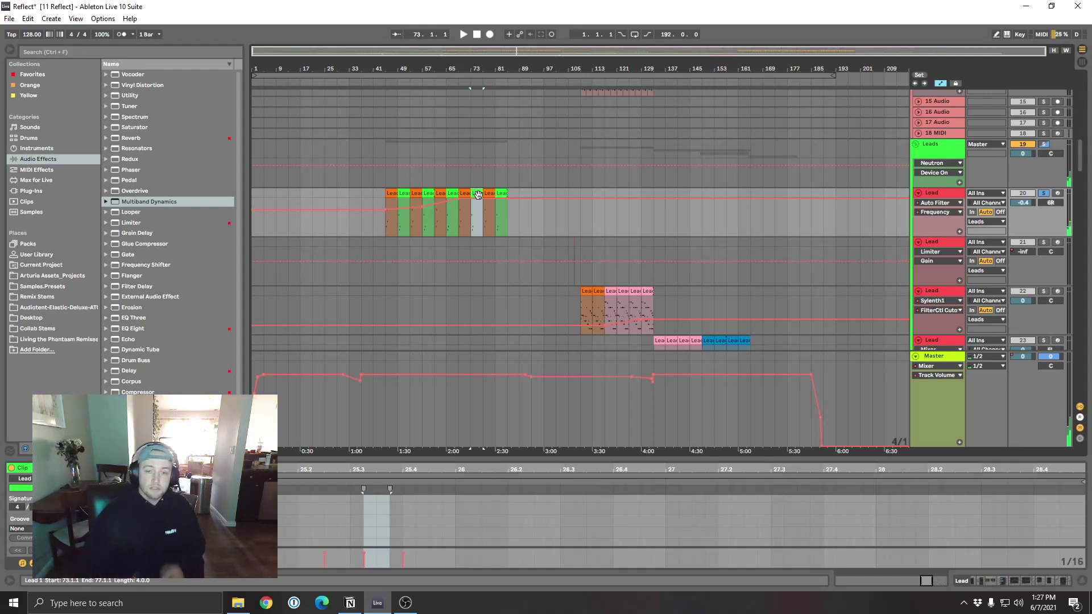
# Step: Play Lead track 22 soloed from bar 109 while looking over the neighbouring Leads tracks, and stop playback
pyautogui.click(586, 307)
pyautogui.scroll(-2, 652, 292)
pyautogui.scroll(-1, 652, 292)
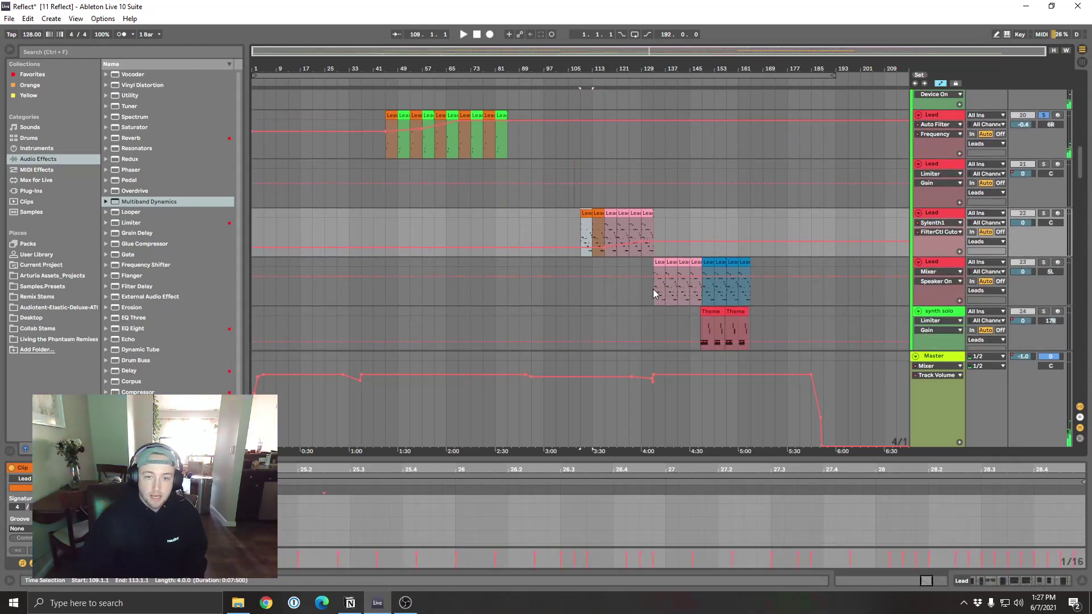
pyautogui.click(1045, 214)
pyautogui.press('space')
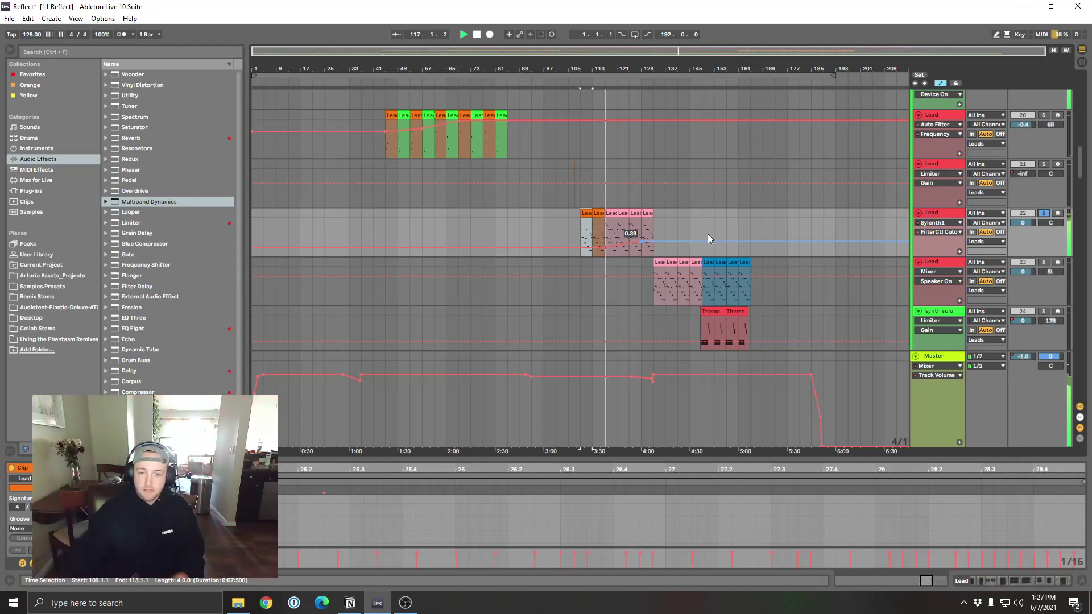
pyautogui.scroll(1, 874, 223)
pyautogui.scroll(2, 848, 227)
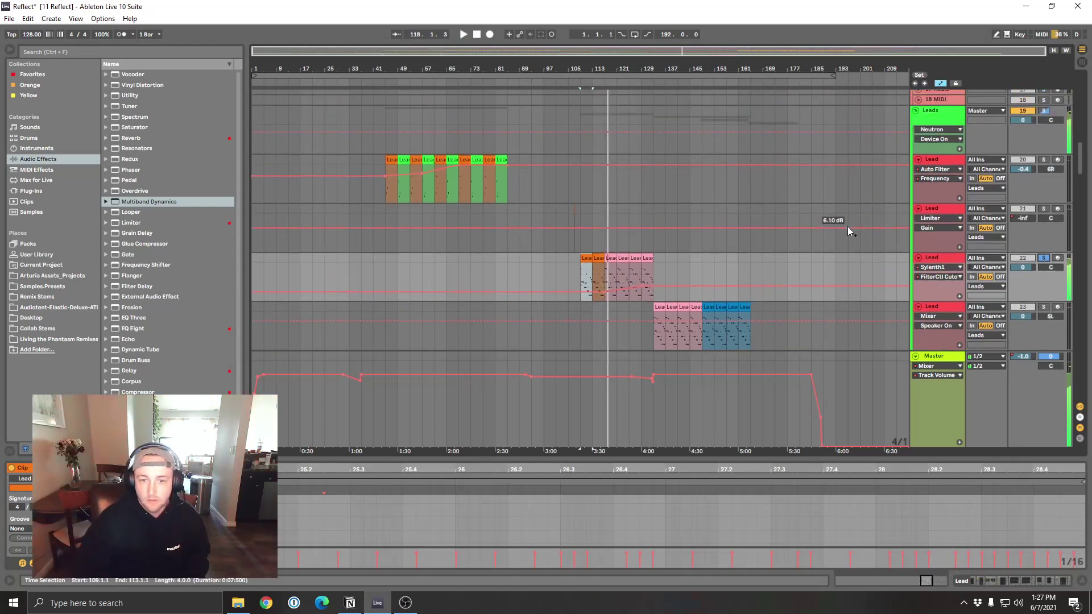
pyautogui.scroll(-6, 848, 229)
pyautogui.scroll(2, 848, 229)
pyautogui.press('space')
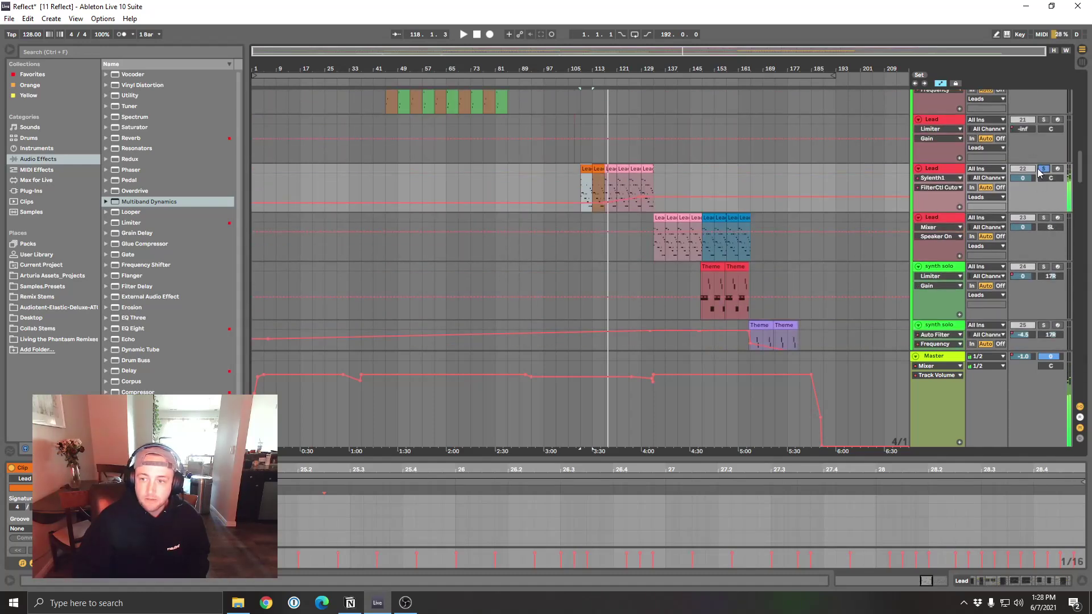
pyautogui.scroll(3, 1048, 174)
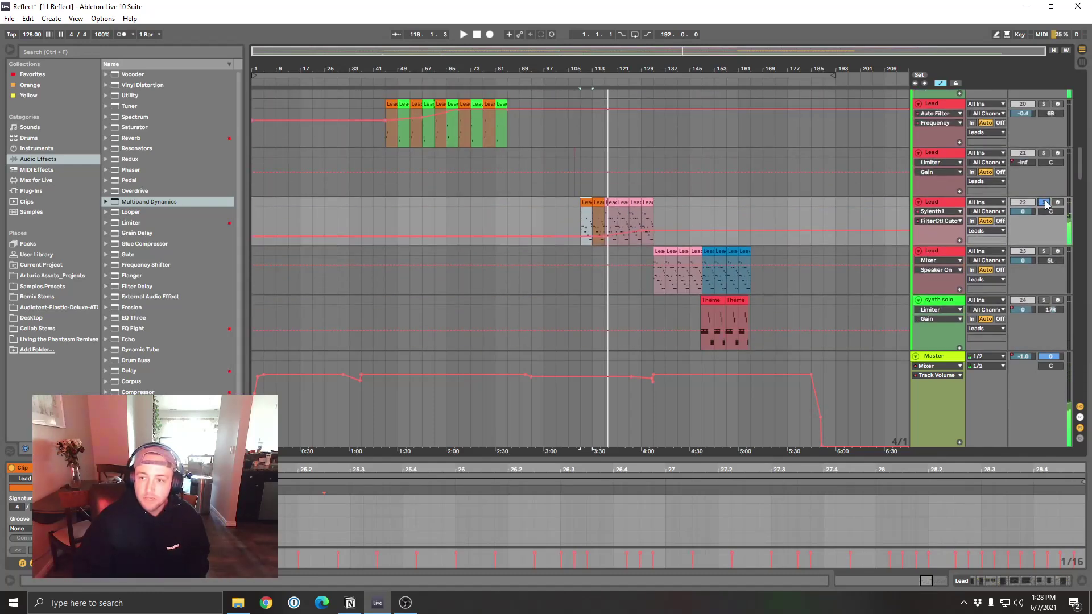
# Step: Replay from bar 109 with Lead track 22's solo released to hear it in context, and stop playback
pyautogui.press('space')
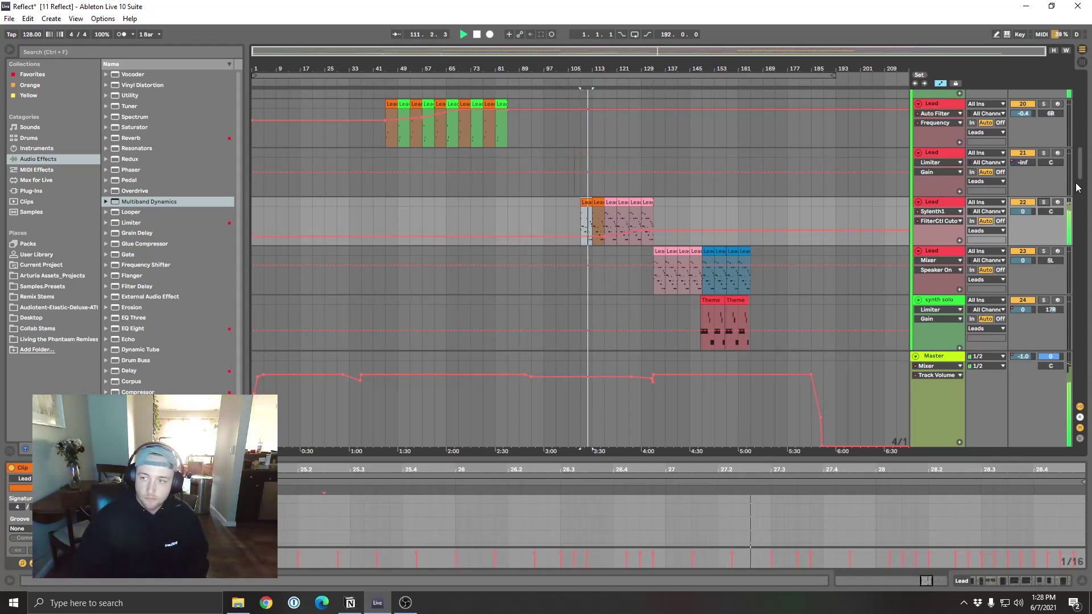
pyautogui.scroll(-5, 1085, 173)
pyautogui.scroll(5, 1085, 173)
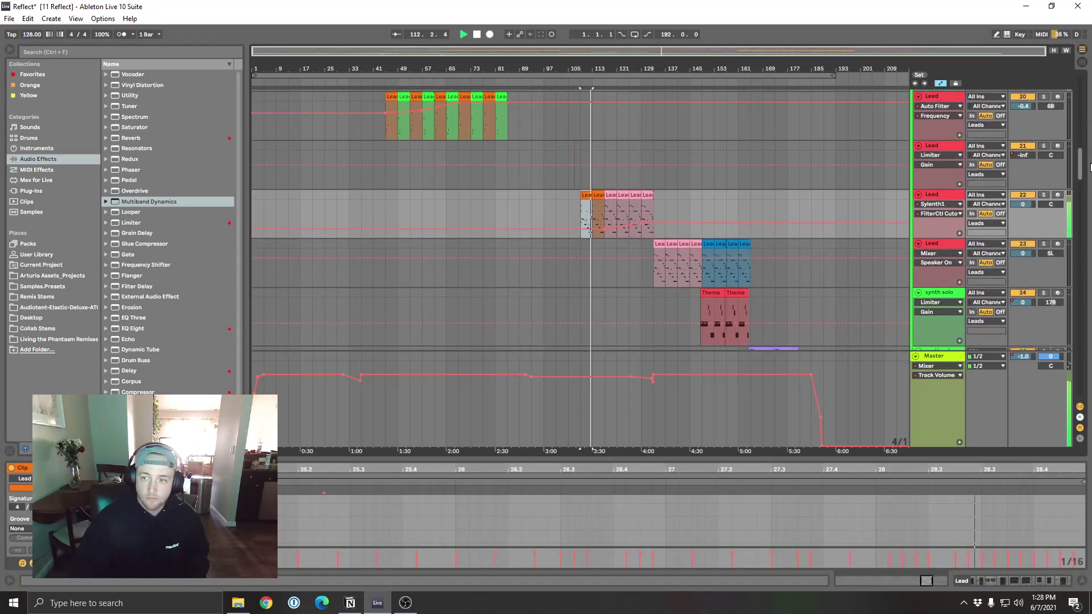
pyautogui.scroll(5, 1039, 277)
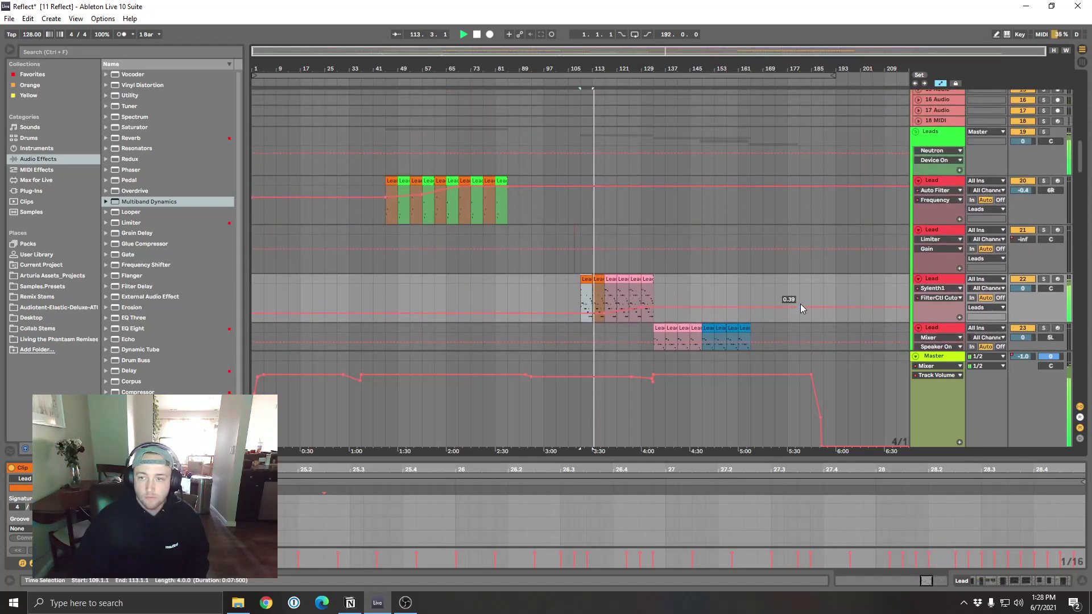
pyautogui.scroll(-5, 804, 303)
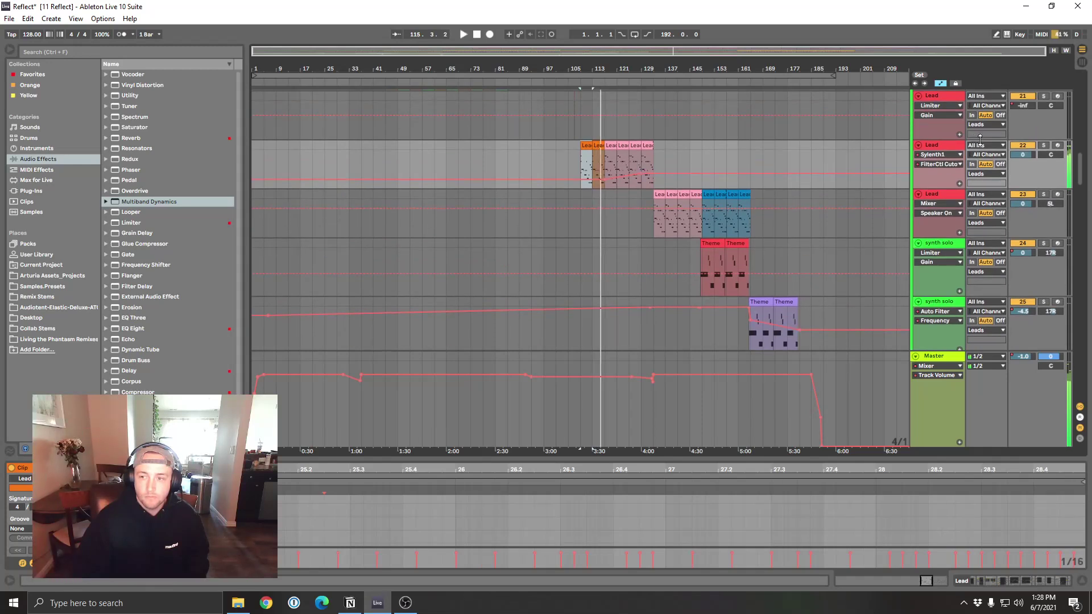
# Step: Play Lead track 22 soloed from bar 109 and show its device chain as far as the two EQ Eights
pyautogui.click(1043, 147)
pyautogui.press('space')
pyautogui.click(1002, 580)
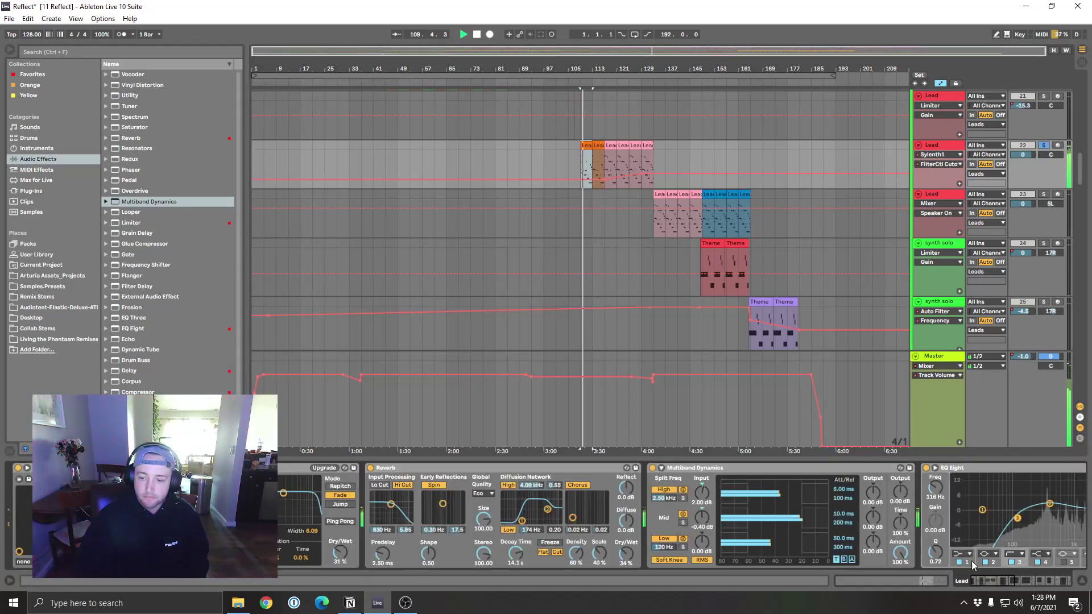
pyautogui.moveTo(991, 582); pyautogui.dragTo(1016, 579)
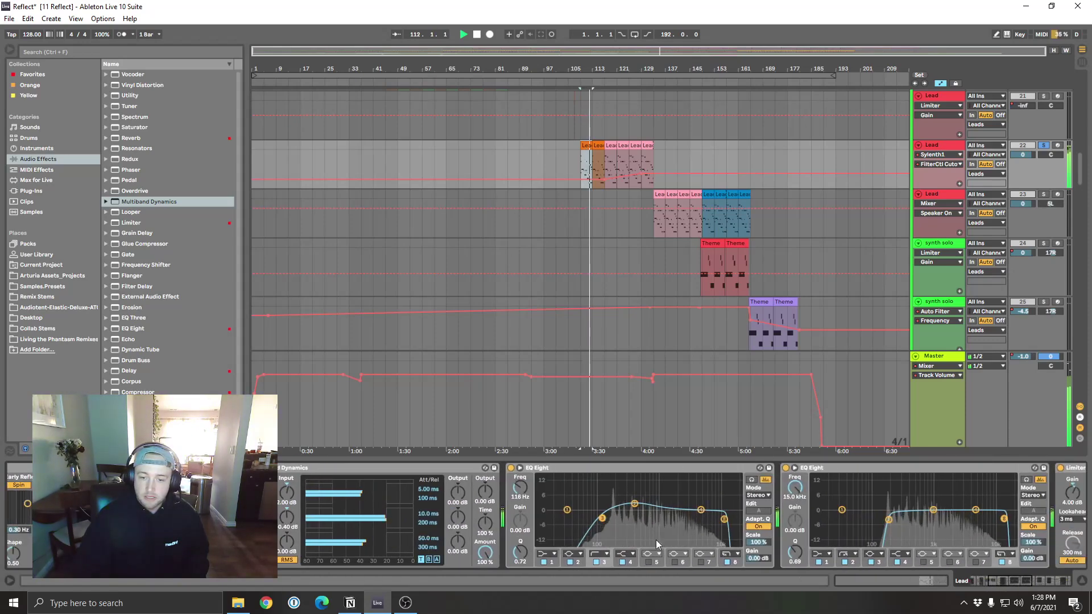
# Step: Inspect the 400 Hz boost and the 12.4 kHz high cut in the first EQ Eight, stopping playback
pyautogui.click(635, 505)
pyautogui.press('space')
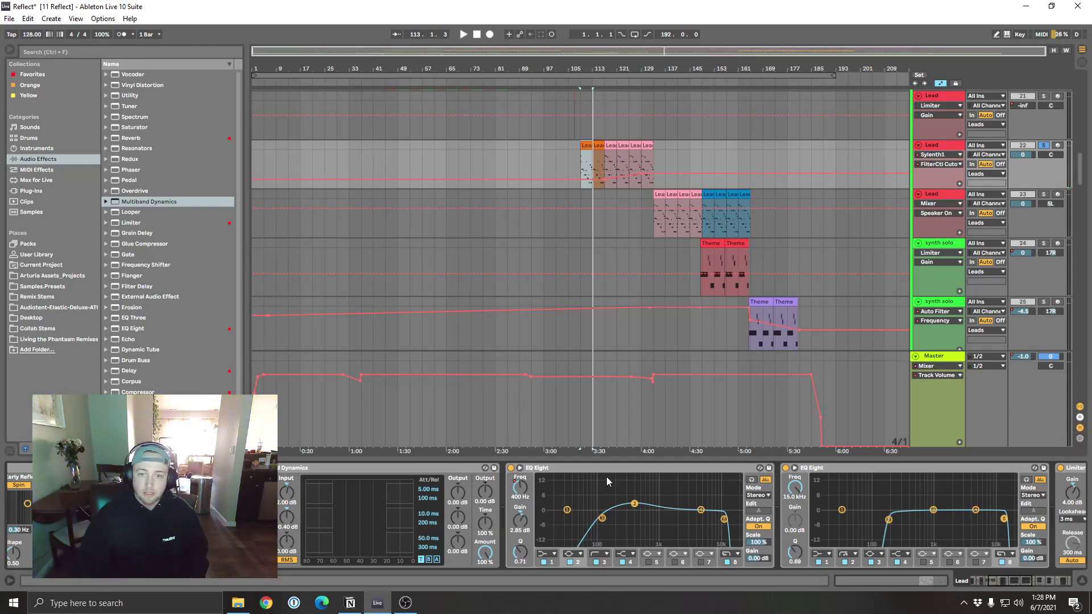
pyautogui.click(725, 518)
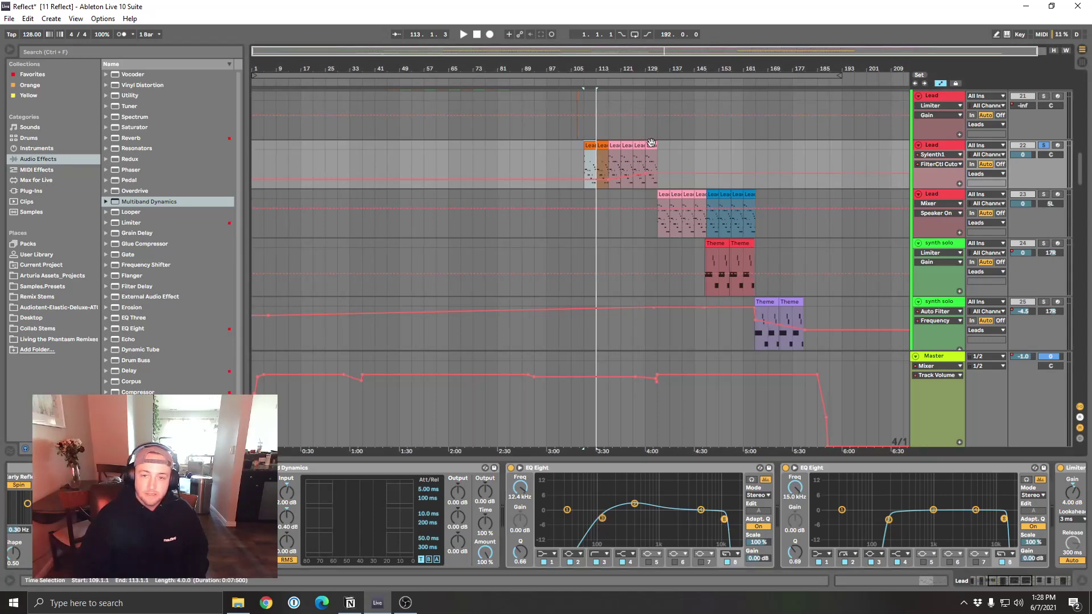
# Step: Select Lead track 22's clips at bars 125, 117, 121 and 129 in turn and compare them with the other Leads tracks
pyautogui.click(646, 151)
pyautogui.scroll(-2, 789, 263)
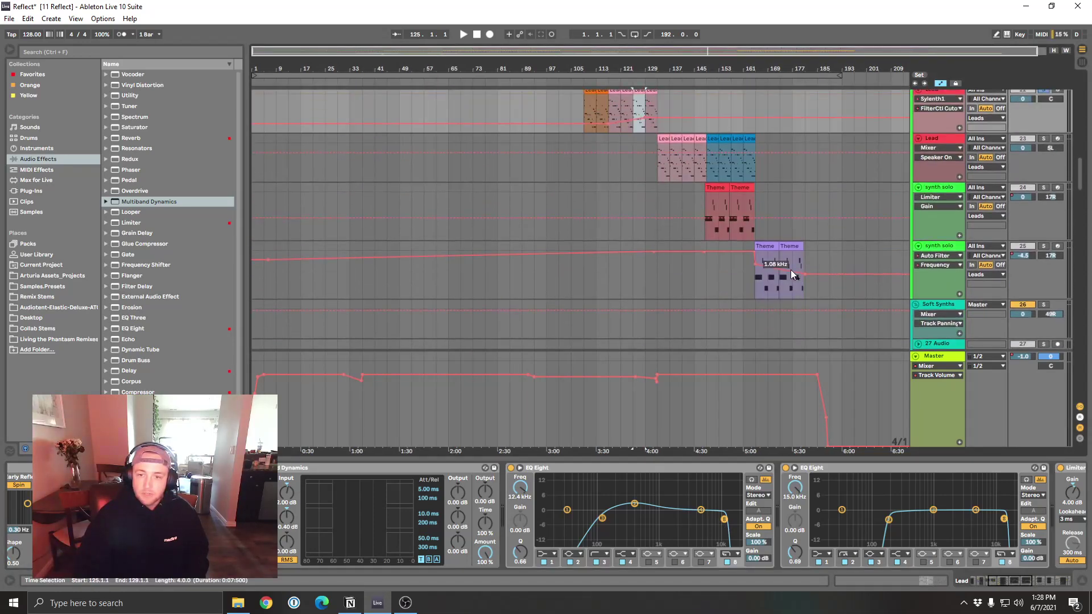
pyautogui.scroll(4, 789, 268)
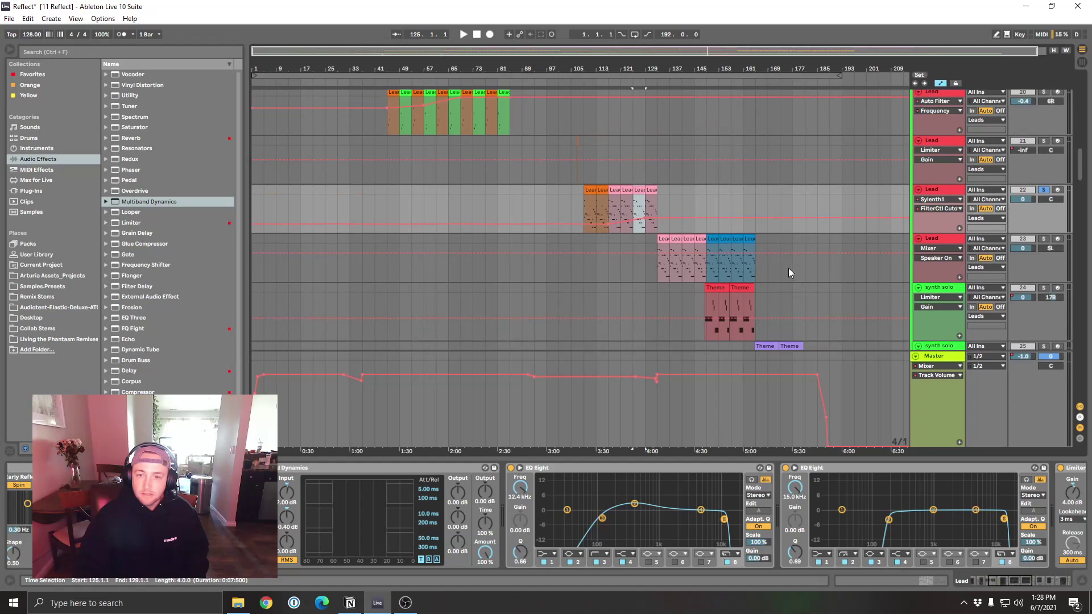
pyautogui.click(616, 191)
pyautogui.click(628, 191)
pyautogui.click(652, 191)
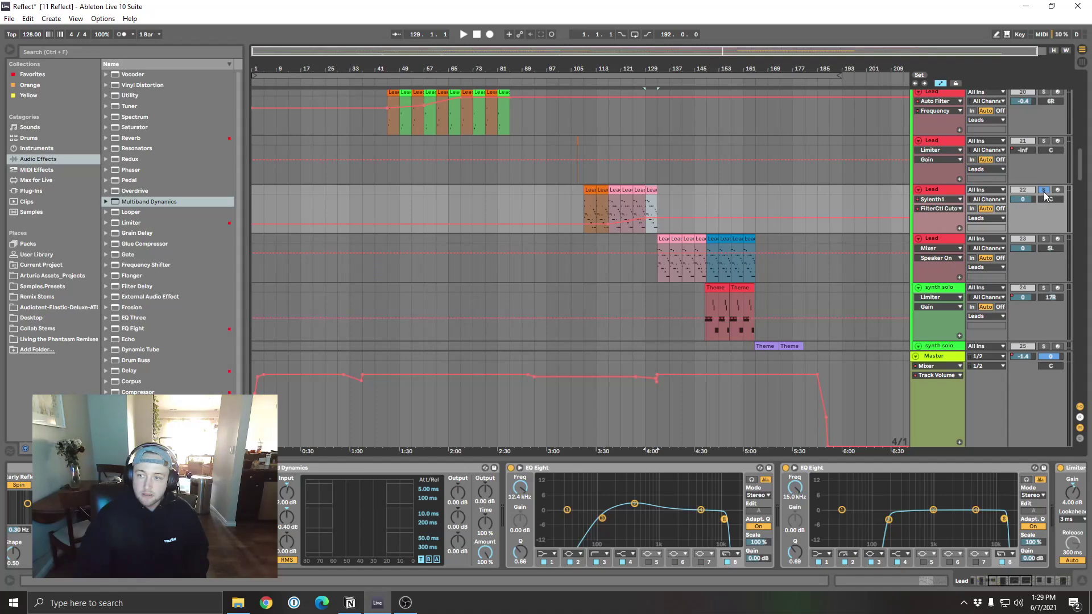
pyautogui.scroll(-1, 673, 251)
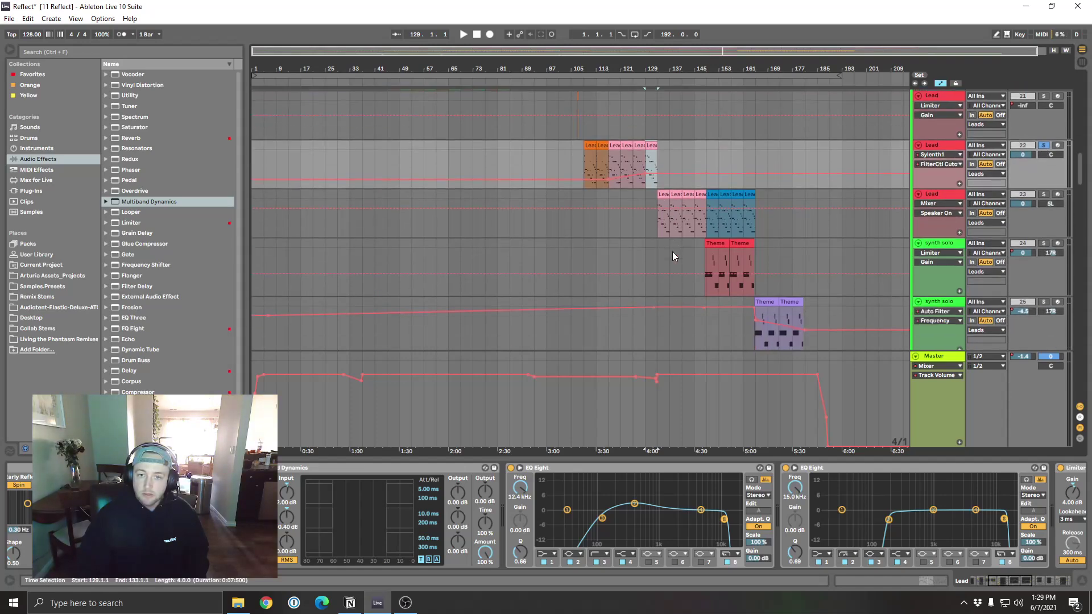
pyautogui.scroll(3, 748, 207)
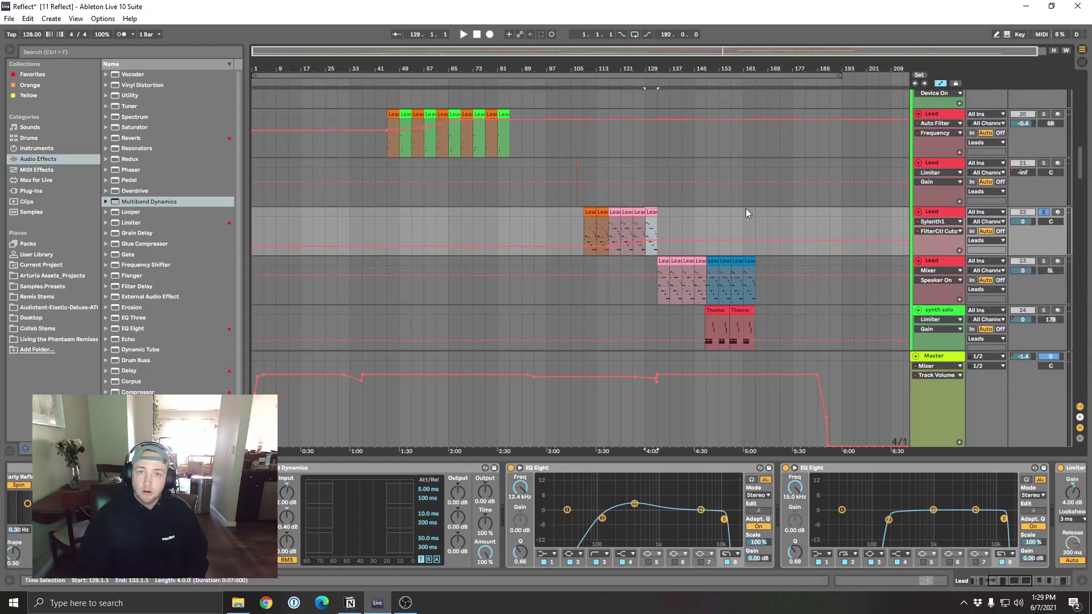
# Step: Return to the GR_120 track, play its clip at bar 139 soloed, and stop playback
pyautogui.scroll(6, 1082, 163)
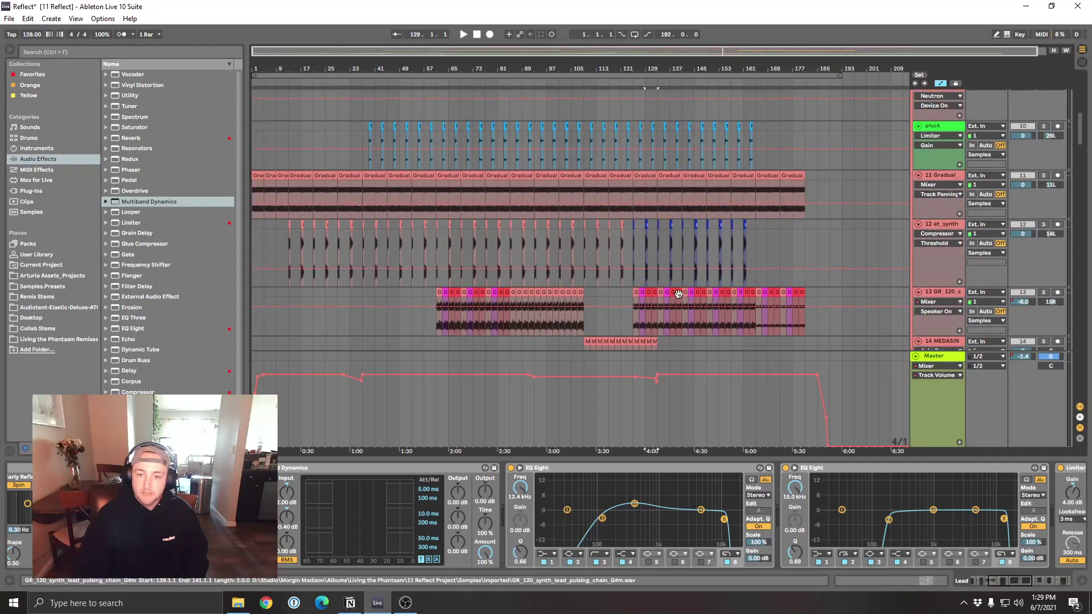
pyautogui.click(678, 313)
pyautogui.press('space')
pyautogui.click(1044, 293)
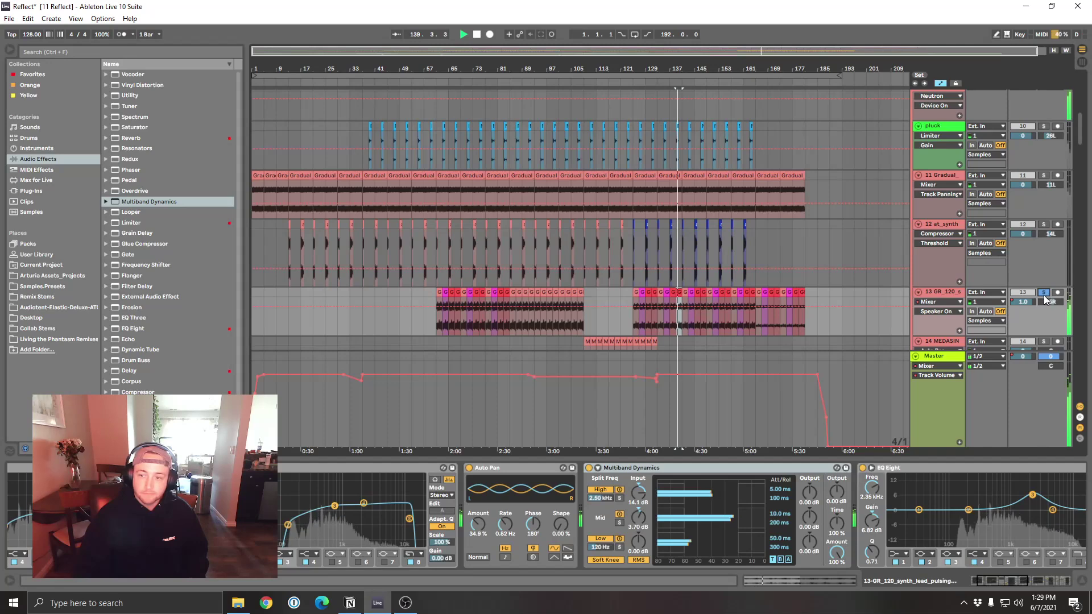
pyautogui.press('space')
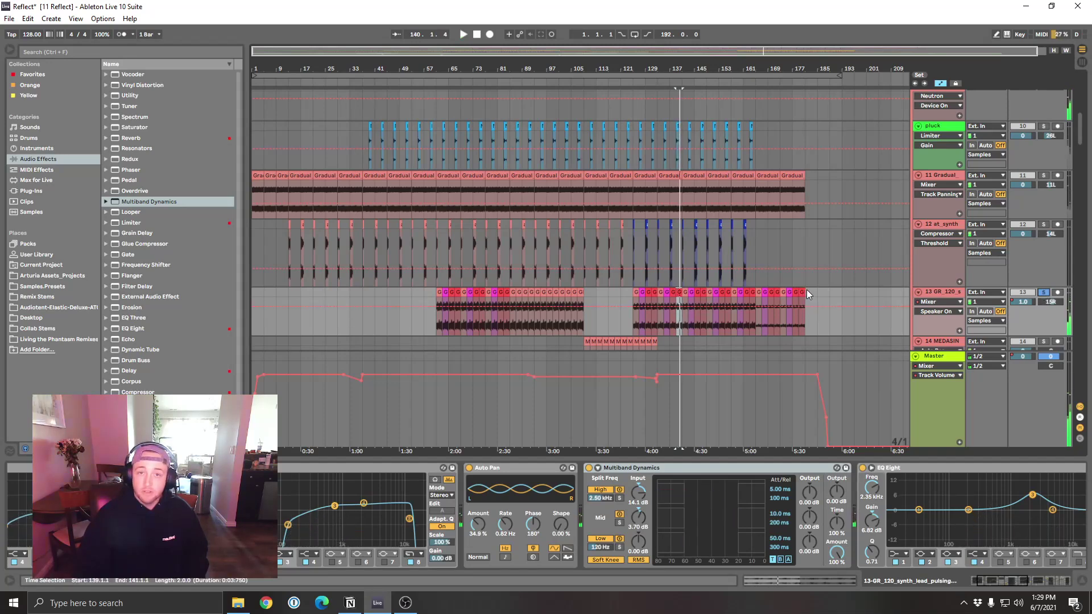
# Step: Play Lead track 23 soloed from its first clip at bar 133
pyautogui.moveTo(1082, 134); pyautogui.dragTo(1085, 177)
pyautogui.click(663, 155)
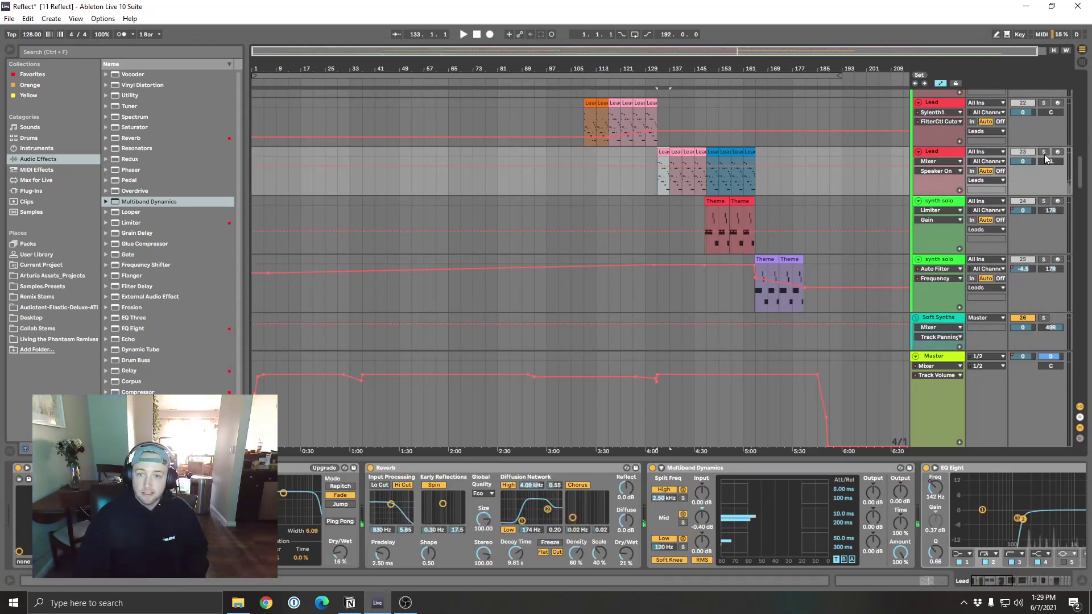
pyautogui.press('space')
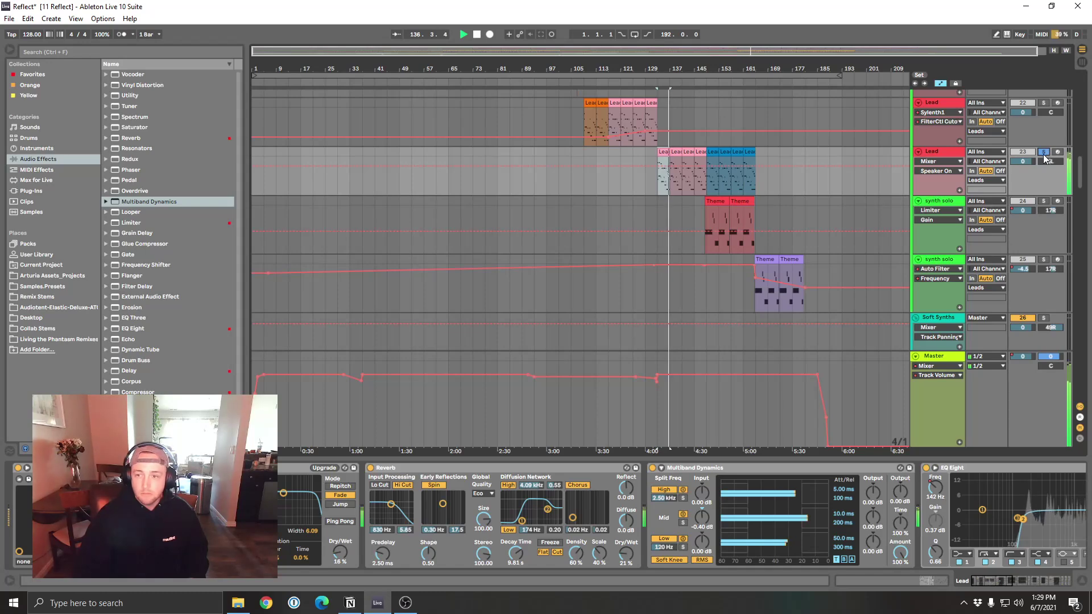
# Step: Unsolo Lead track 23 and listen to it in the full mix before stopping playback
pyautogui.click(1044, 153)
pyautogui.moveTo(677, 69); pyautogui.dragTo(682, 73)
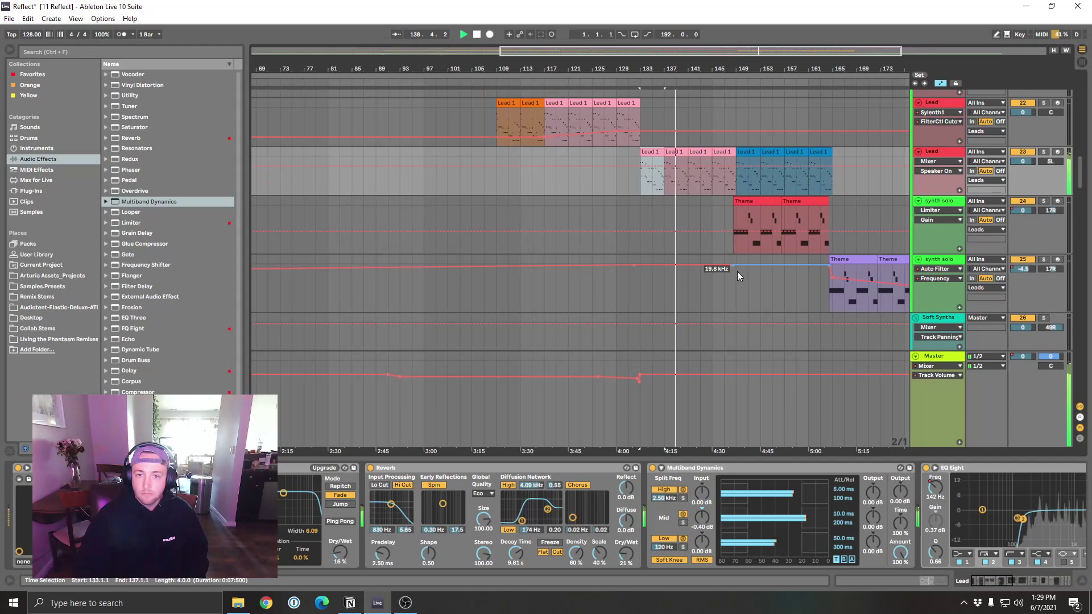
pyautogui.press('space')
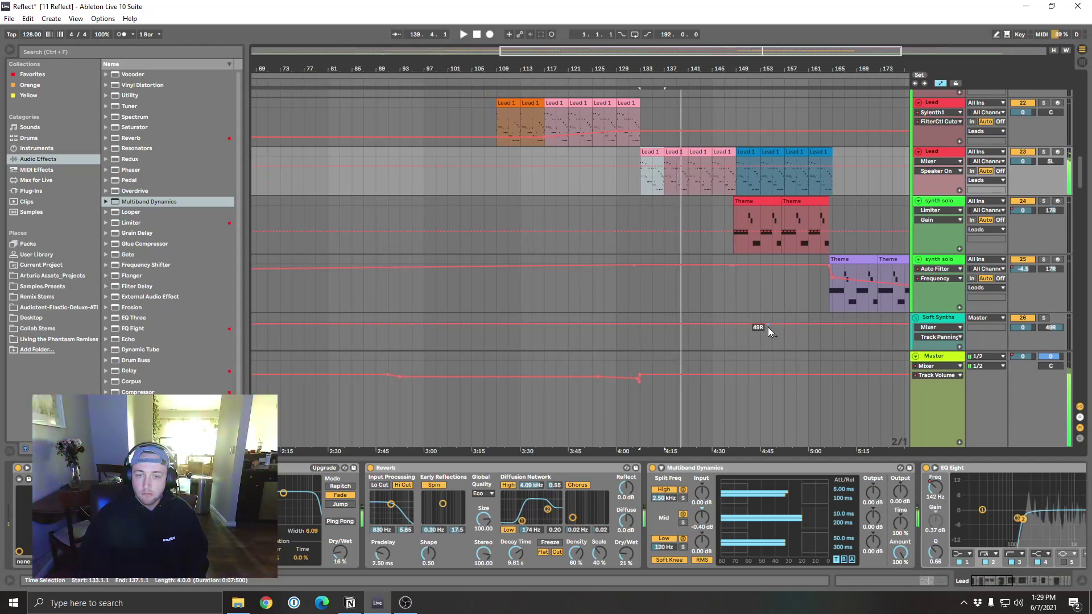
# Step: Inspect the effects chains behind Lead track 23's clip at bar 133 and Lead track 22 at bar 119
pyautogui.scroll(2, 739, 304)
pyautogui.scroll(3, 733, 301)
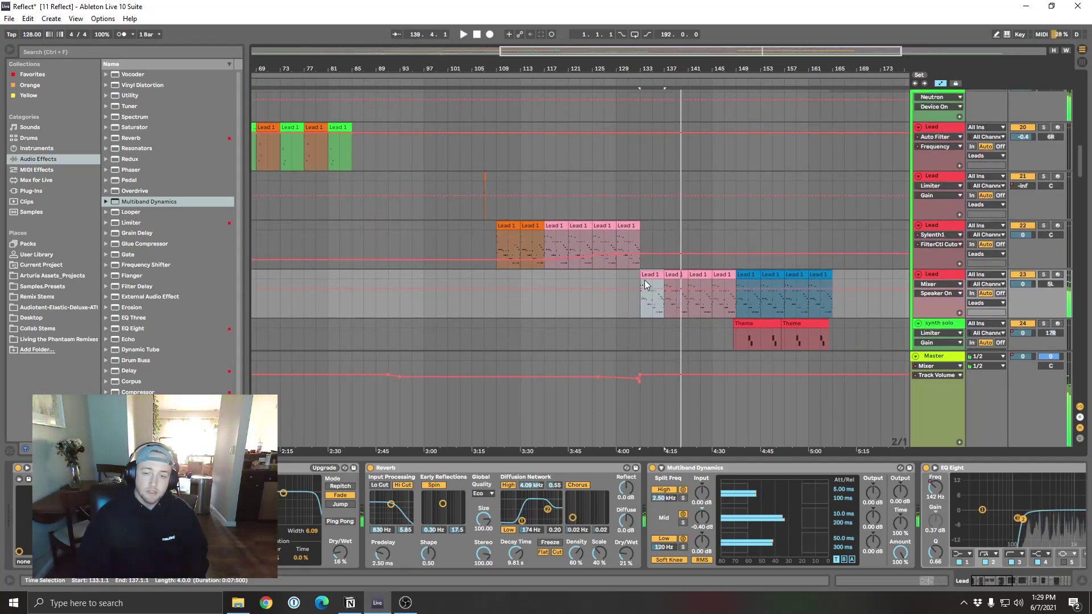
pyautogui.click(656, 277)
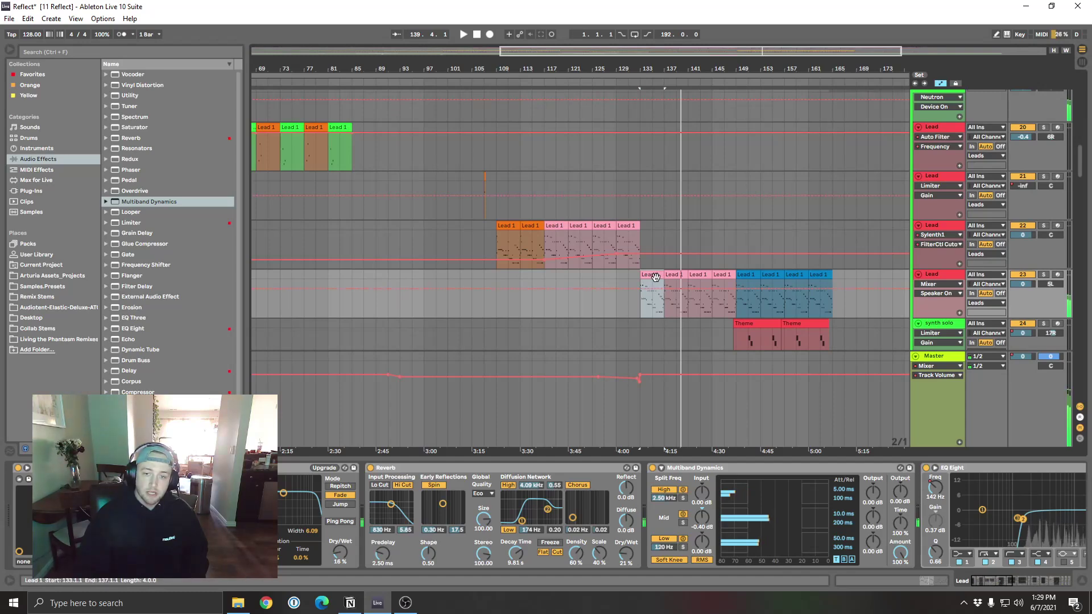
pyautogui.moveTo(1005, 579); pyautogui.dragTo(1052, 572)
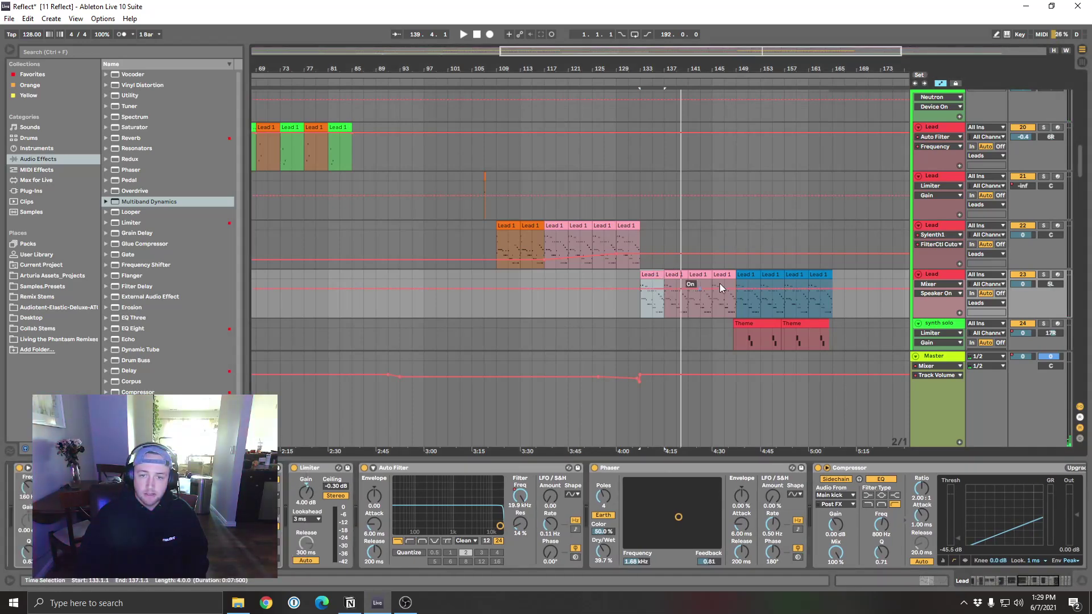
pyautogui.click(552, 231)
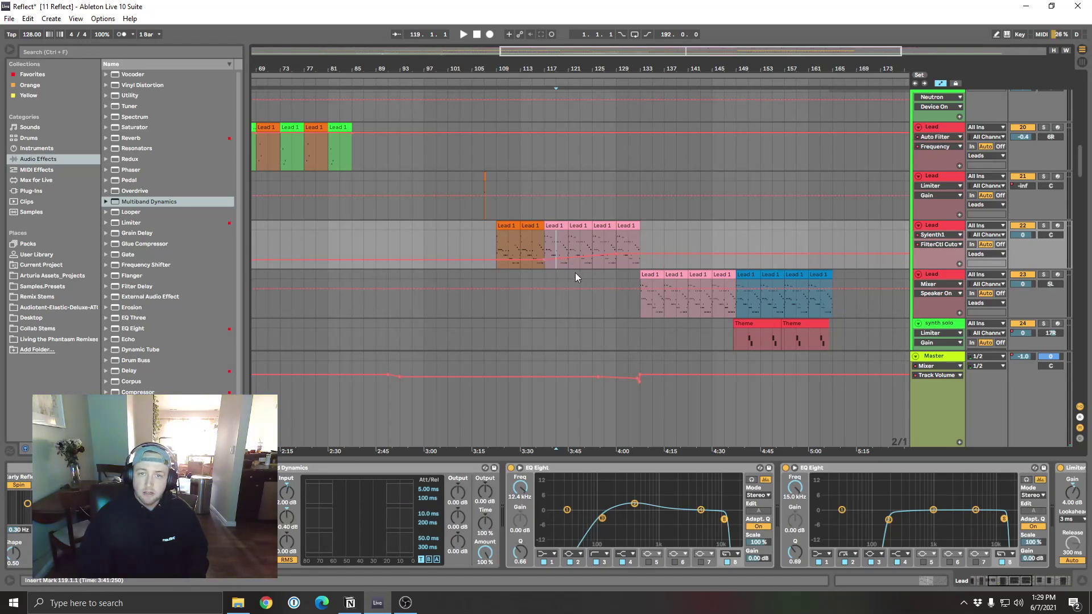
pyautogui.moveTo(1085, 161); pyautogui.dragTo(1084, 175)
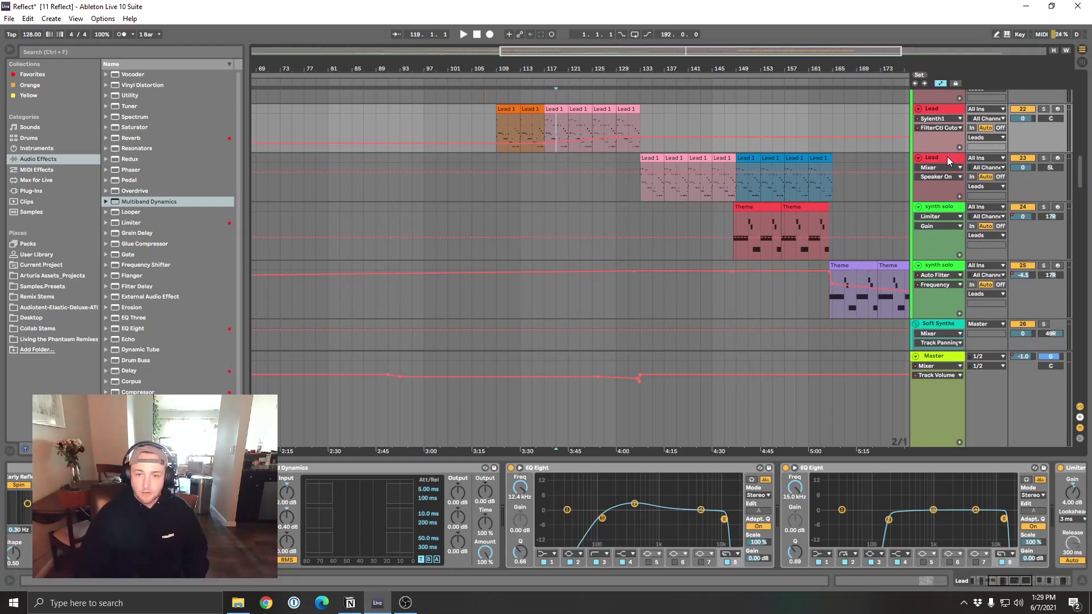
# Step: Play the full mix briefly from Lead track 23's first clip at bar 133 and stop
pyautogui.click(645, 158)
pyautogui.press('space')
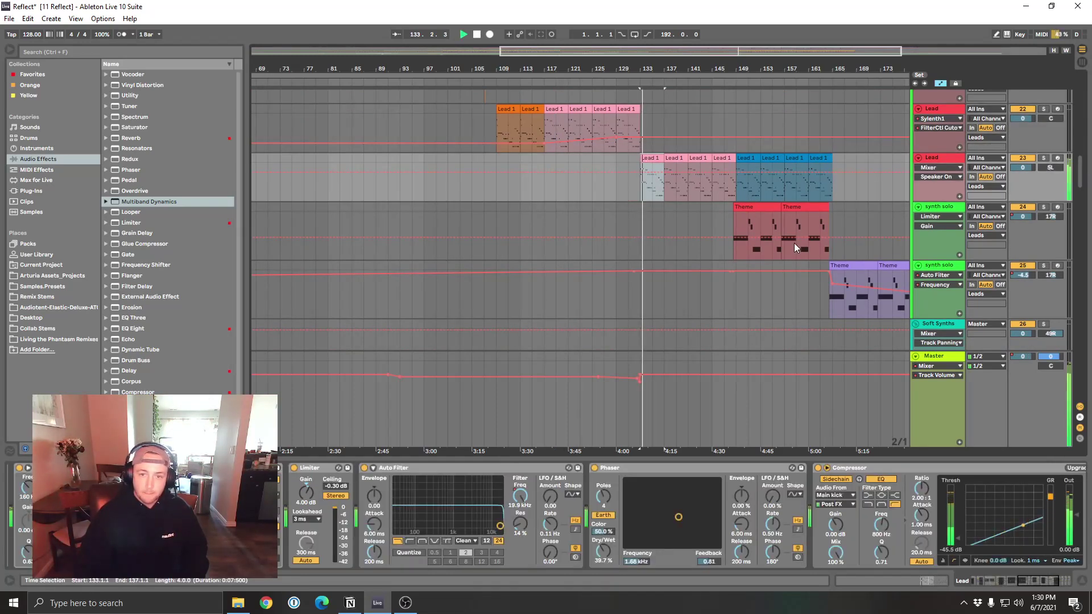
pyautogui.scroll(3, 769, 318)
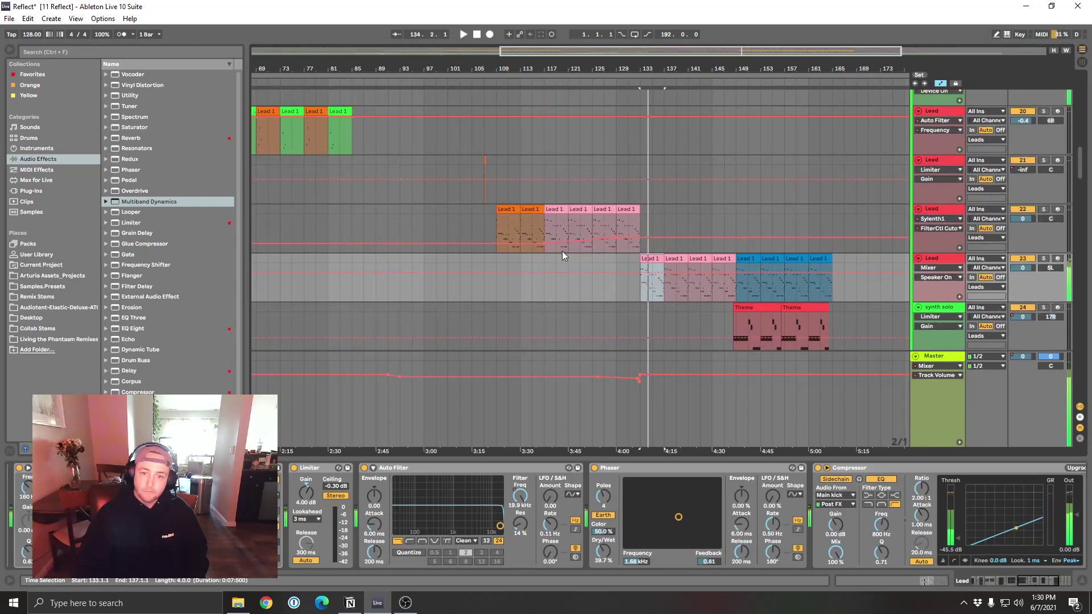
# Step: Step through Lead track 22's clips from bar 117 to 129 and compare them with Lead track 23's first clip
pyautogui.click(548, 215)
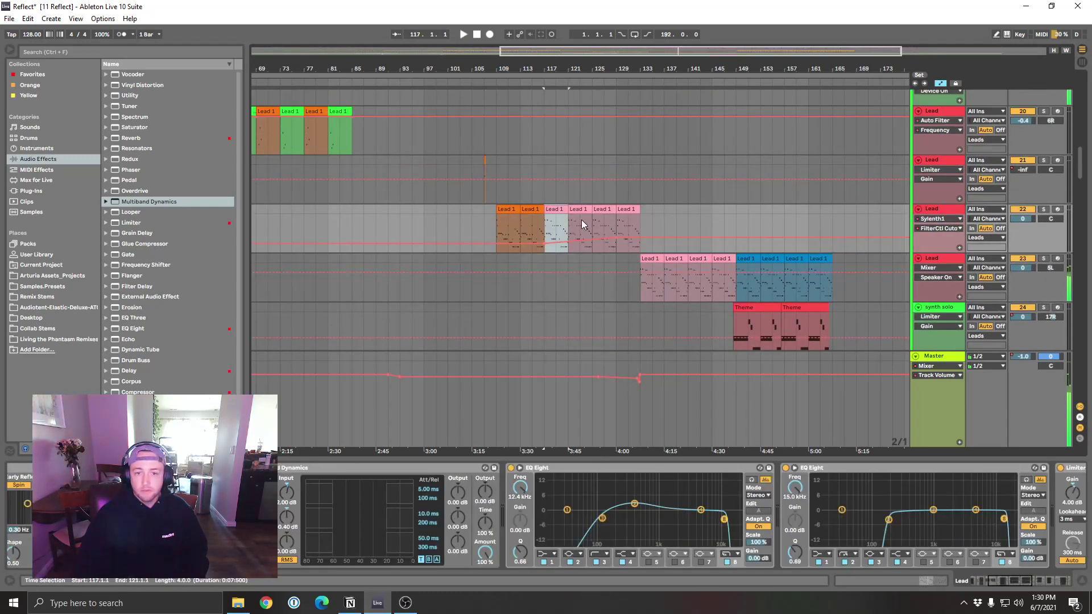
pyautogui.scroll(2, 586, 219)
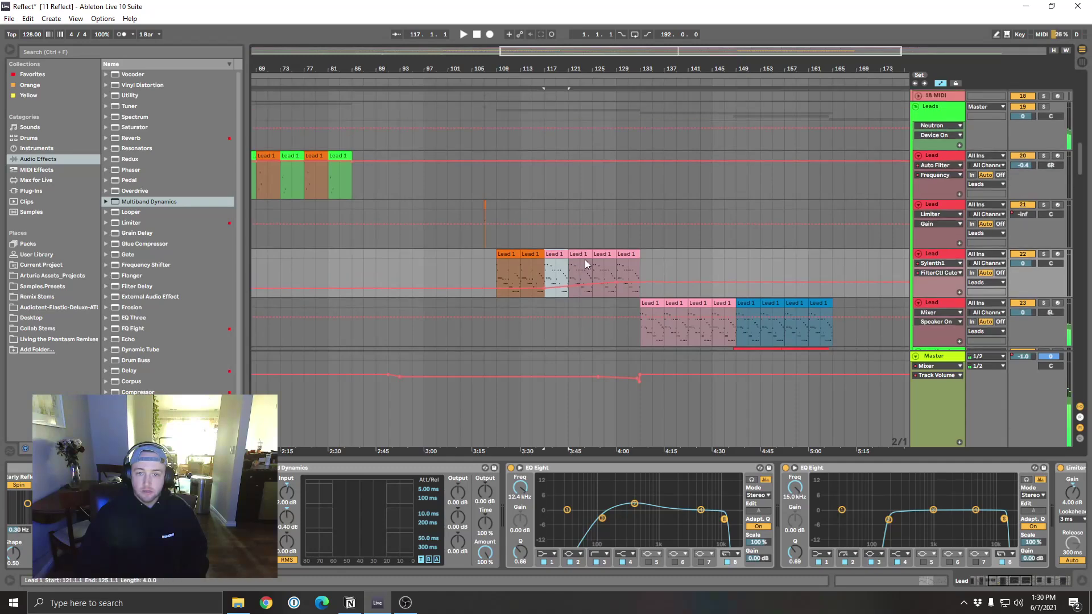
pyautogui.press('Right')
pyautogui.press('Right')
pyautogui.press('Right')
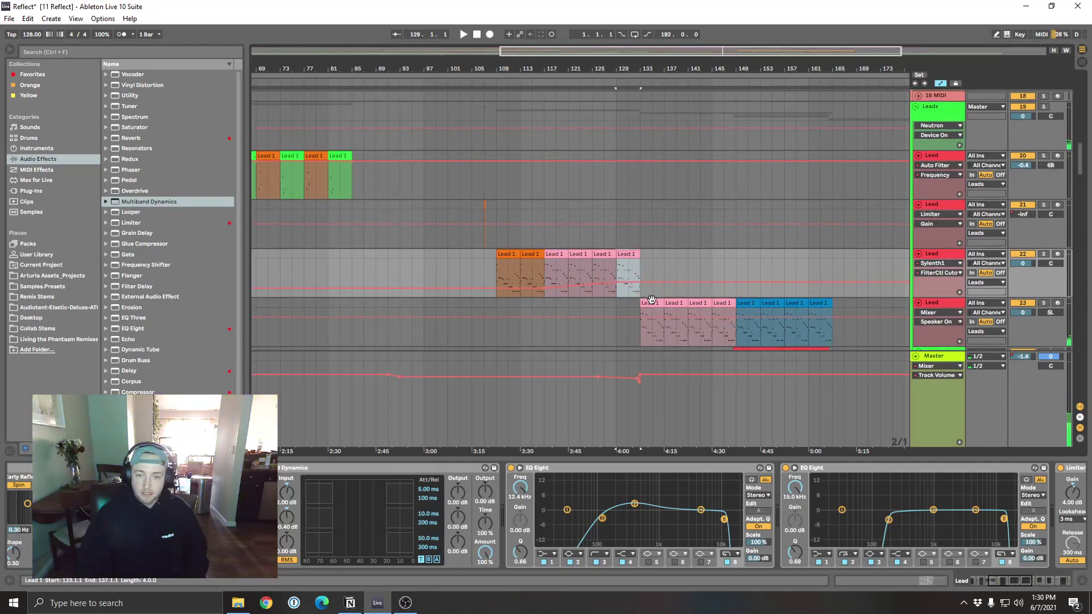
pyautogui.click(652, 300)
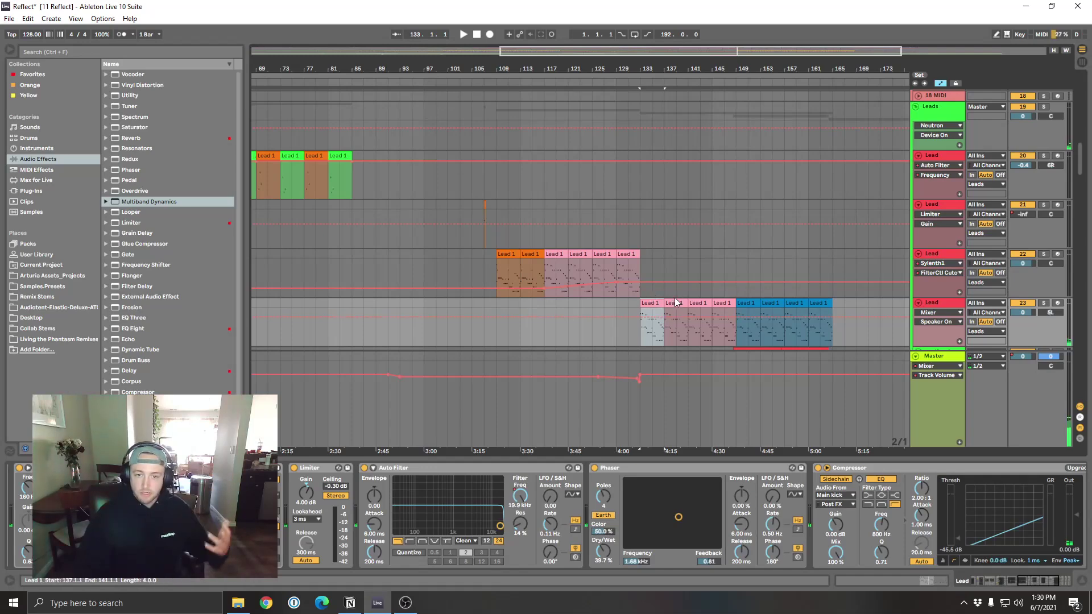
pyautogui.click(625, 253)
# Step: Select the GR_120 clip at bar 133 and play from there with the Samples group soloed
pyautogui.scroll(8, 725, 249)
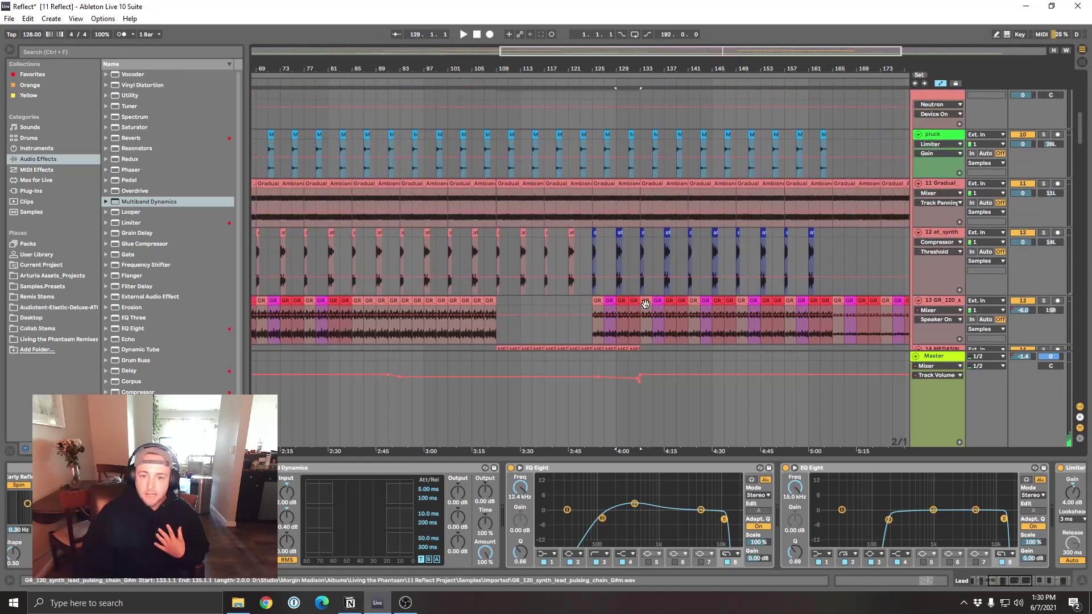
pyautogui.click(650, 303)
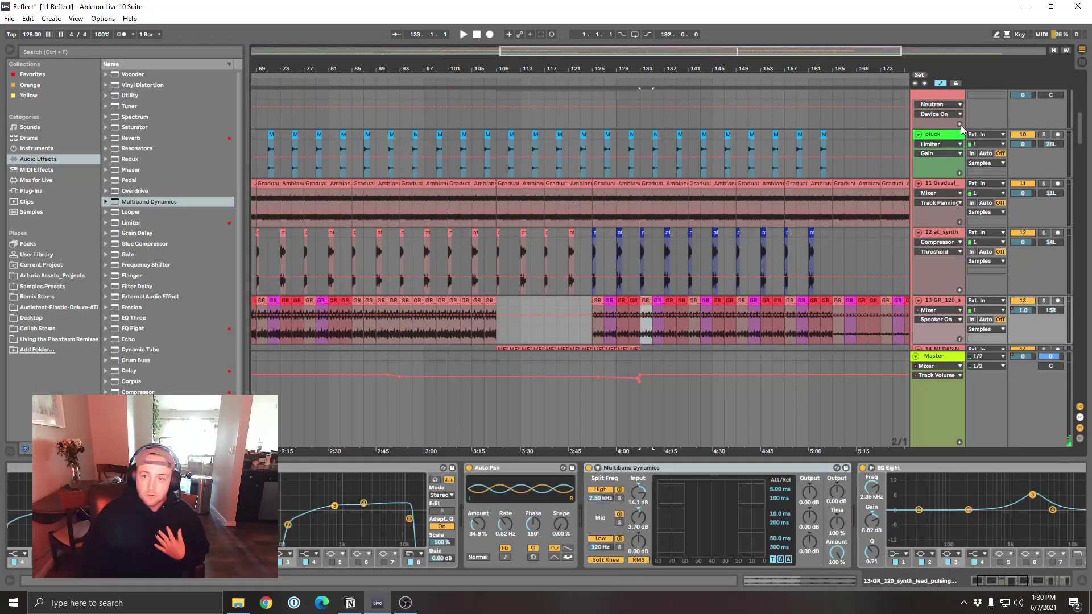
pyautogui.scroll(3, 853, 205)
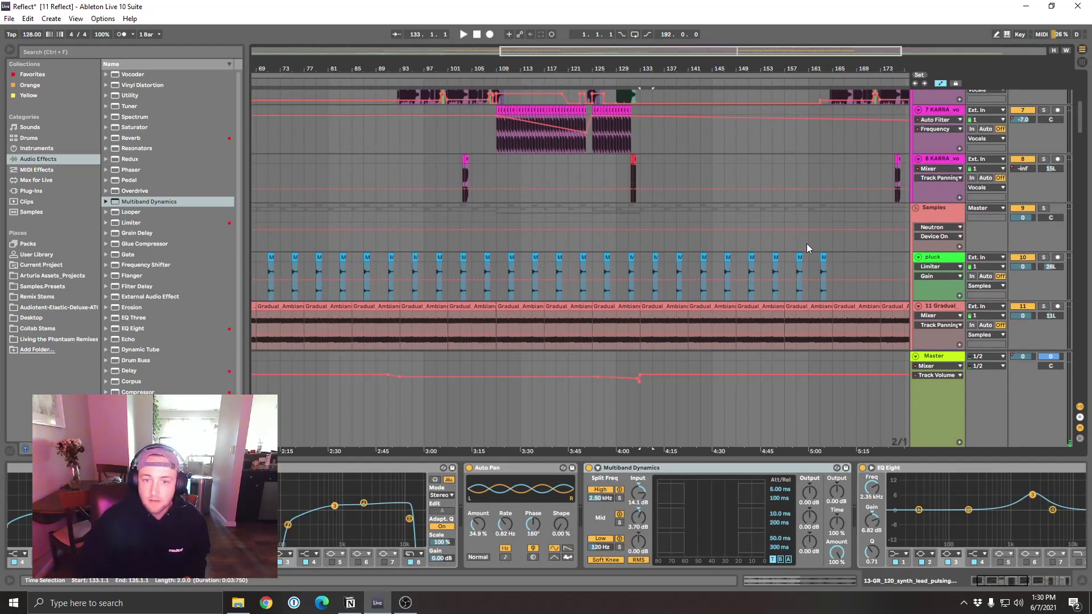
pyautogui.scroll(1, 793, 244)
pyautogui.press('space')
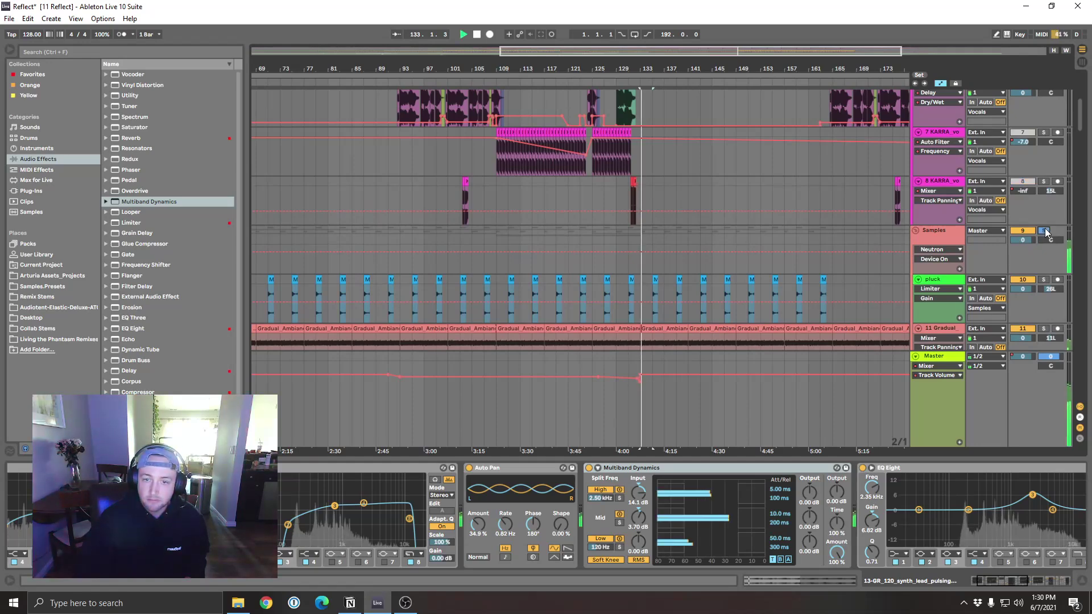
pyautogui.scroll(-3, 719, 278)
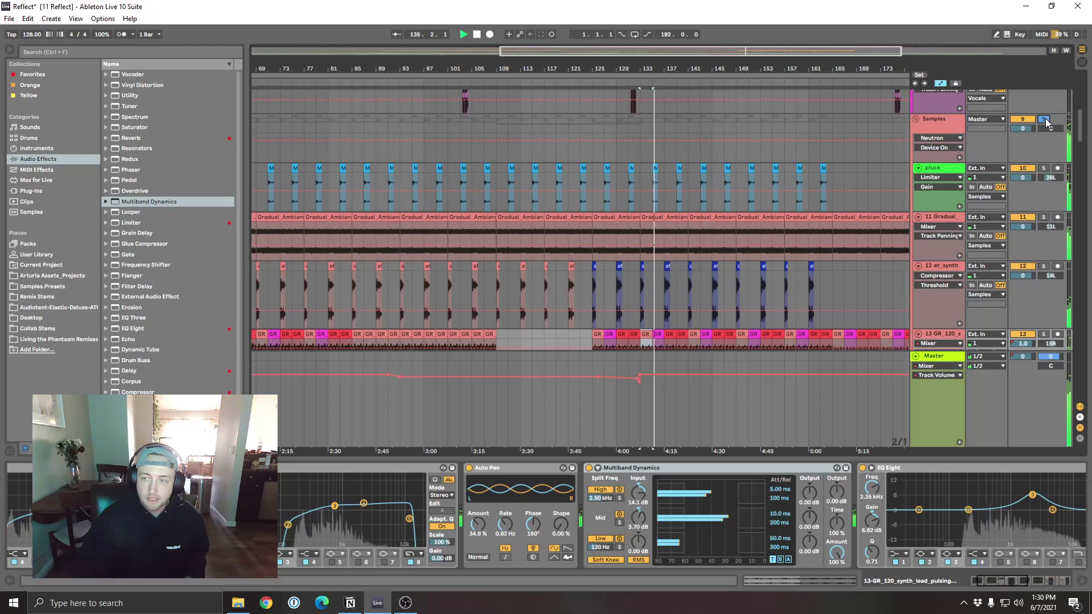
# Step: Audition the Vocals group soloed during playback, then return to the full mix
pyautogui.scroll(10, 1034, 132)
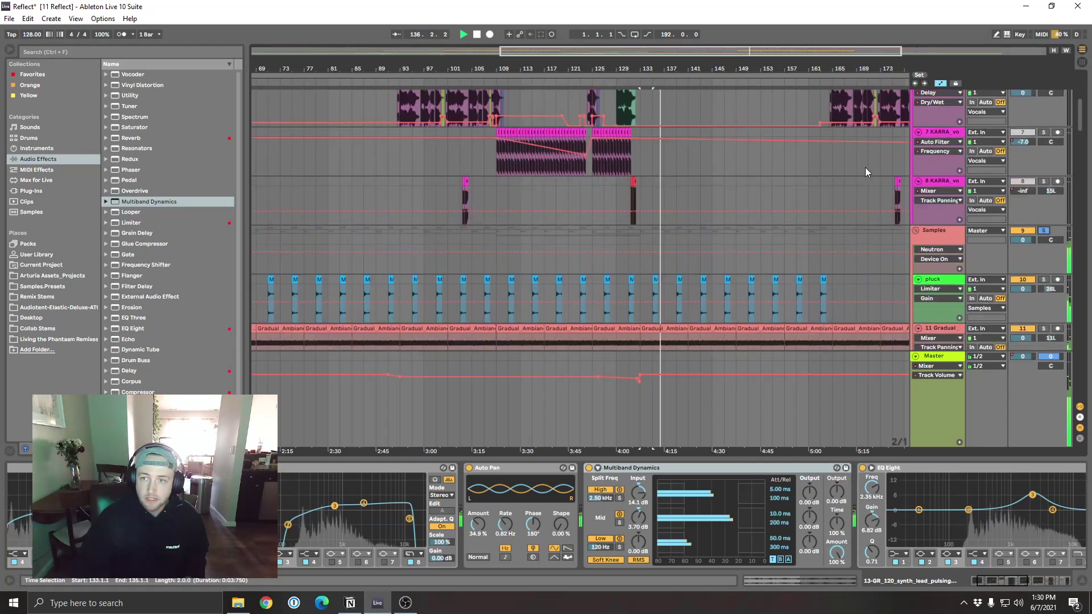
pyautogui.scroll(1, 1019, 114)
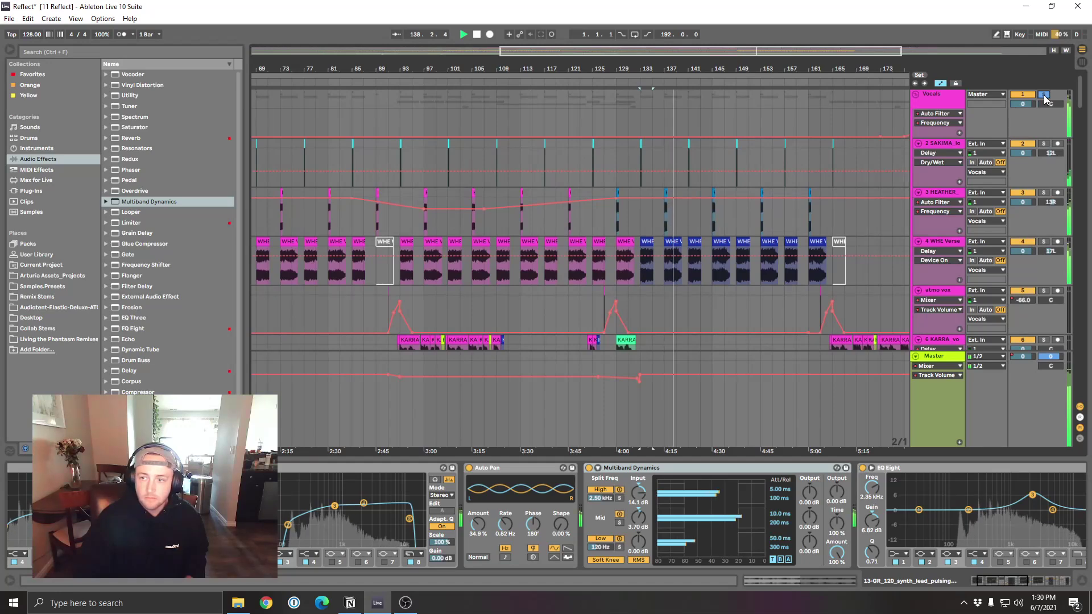
pyautogui.click(1045, 95)
# Step: Return to the Leads tracks, select synth solo track 24's first Theme clip, and stop playback
pyautogui.scroll(-10, 794, 289)
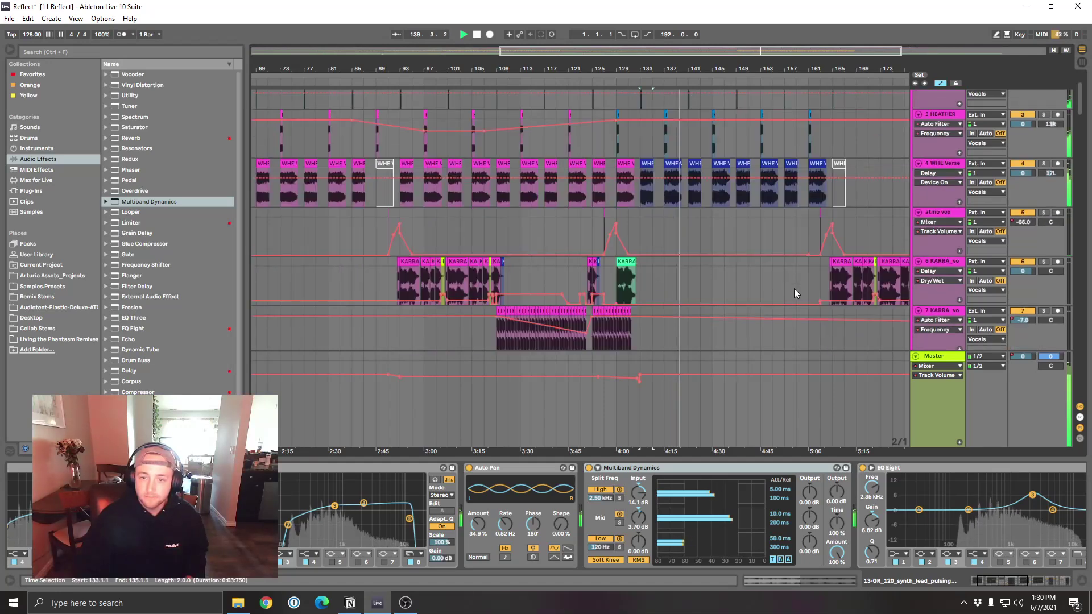
pyautogui.scroll(-5, 1081, 173)
pyautogui.moveTo(1080, 168)
pyautogui.mouseDown()
pyautogui.moveTo(1080, 195)
pyautogui.moveTo(1080, 172)
pyautogui.mouseUp()
pyautogui.moveTo(776, 69); pyautogui.dragTo(749, 72)
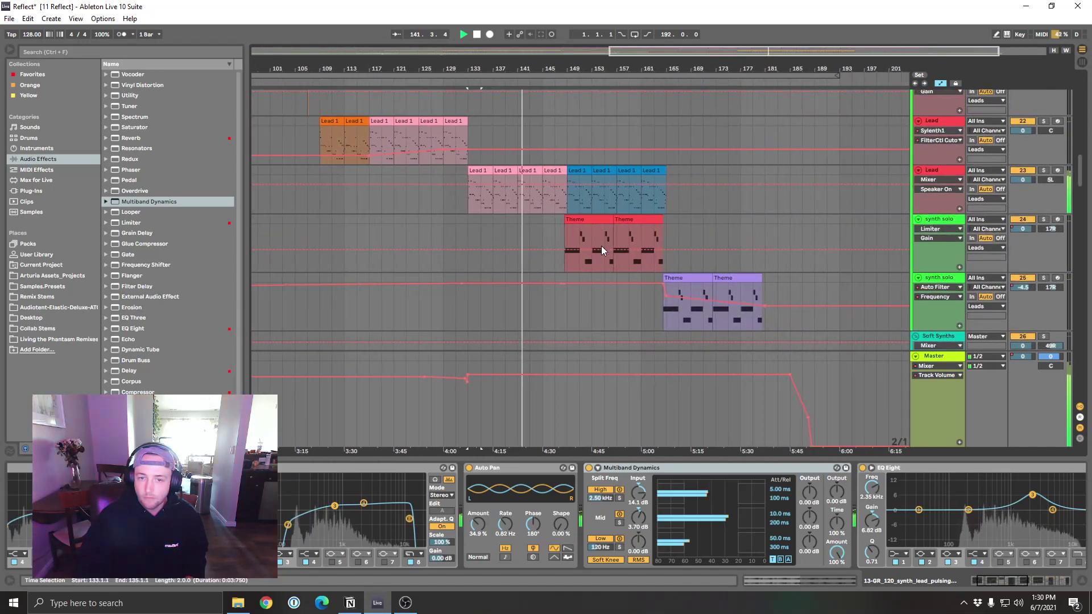
pyautogui.click(598, 222)
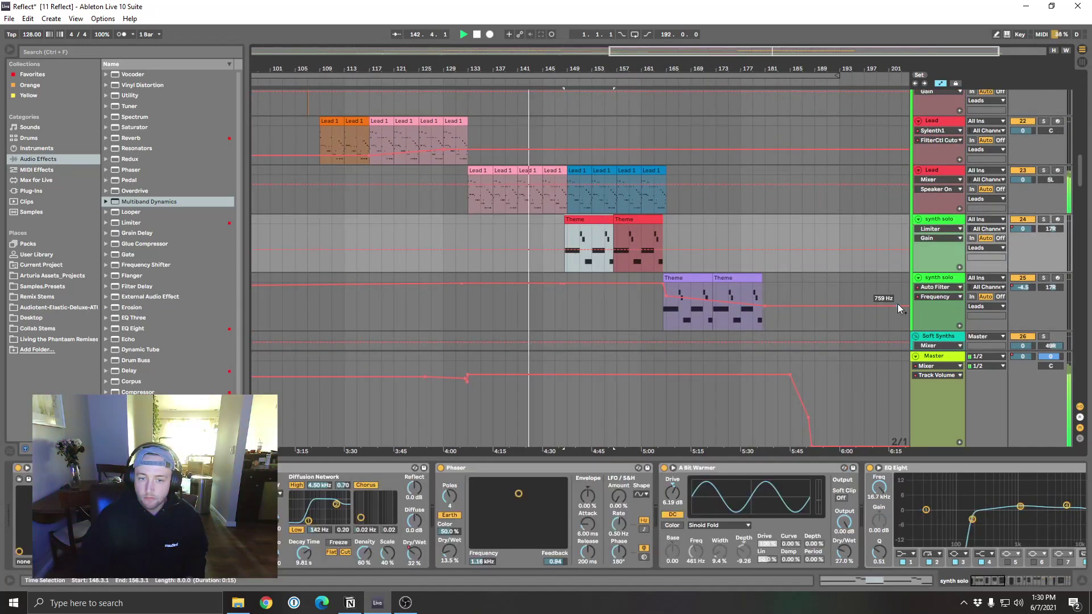
pyautogui.press('space')
# Step: Select Lead track 23's first blue clip at bar 149 to review its effects
pyautogui.moveTo(574, 69); pyautogui.dragTo(589, 72)
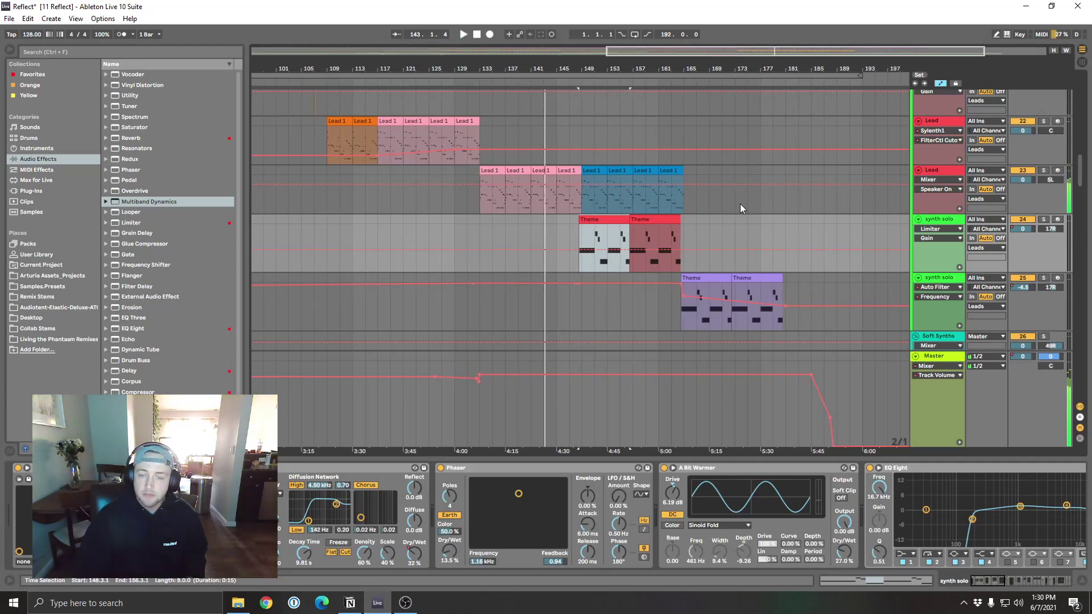
pyautogui.click(930, 172)
pyautogui.click(596, 173)
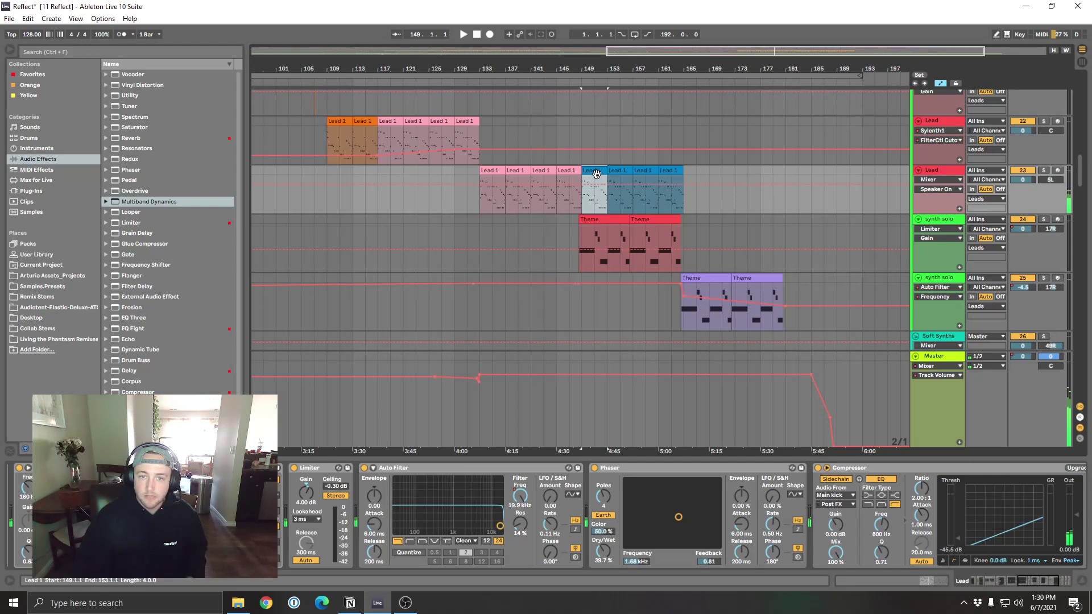
# Step: Play synth solo track 24 soloed from its first Theme clip at bar 148
pyautogui.scroll(3, 625, 295)
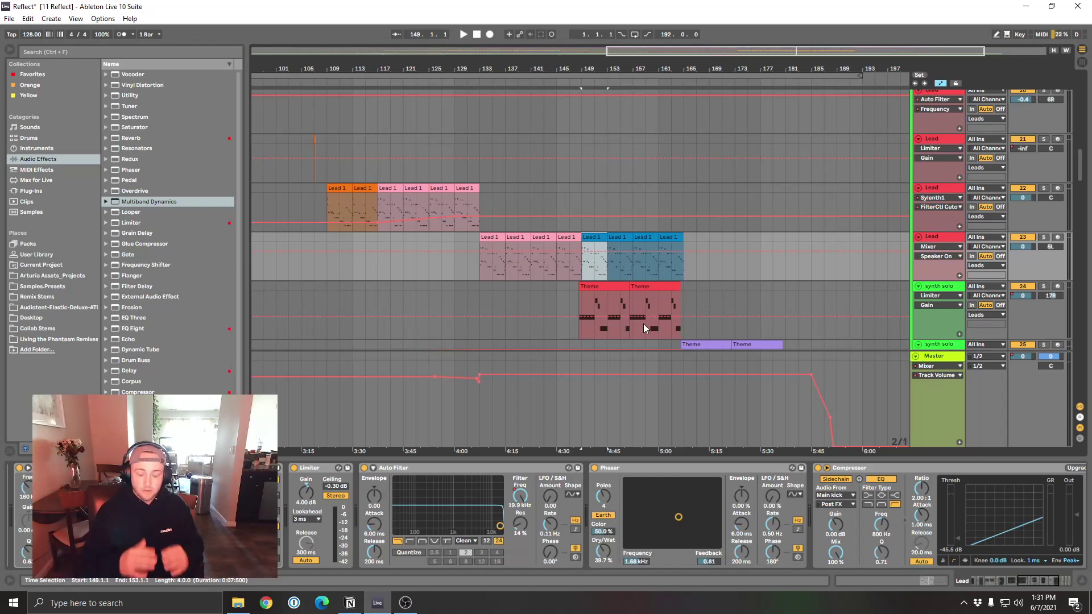
pyautogui.click(610, 285)
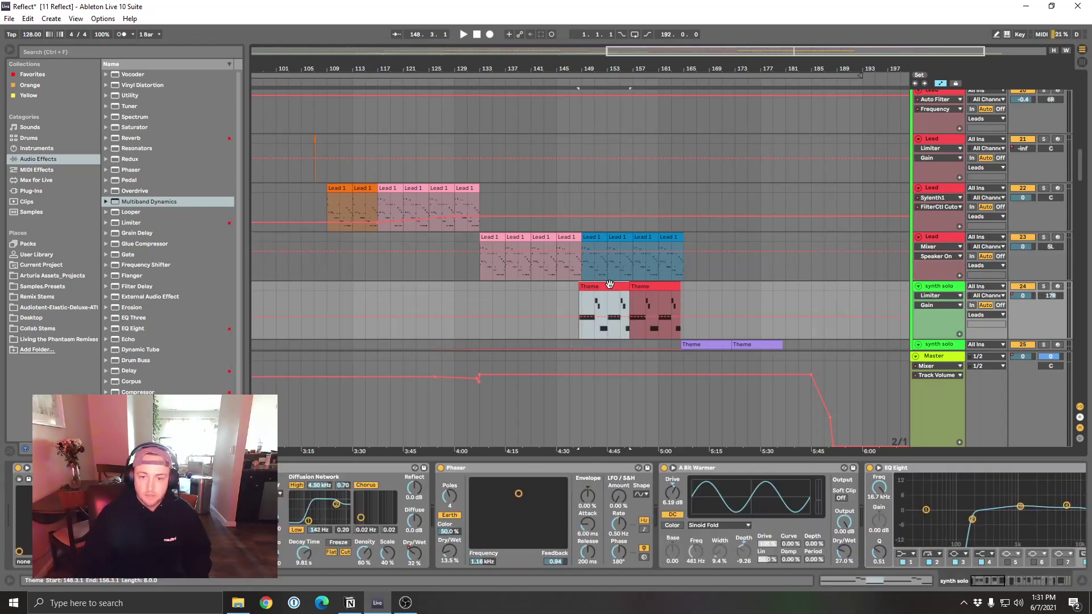
pyautogui.scroll(-3, 686, 302)
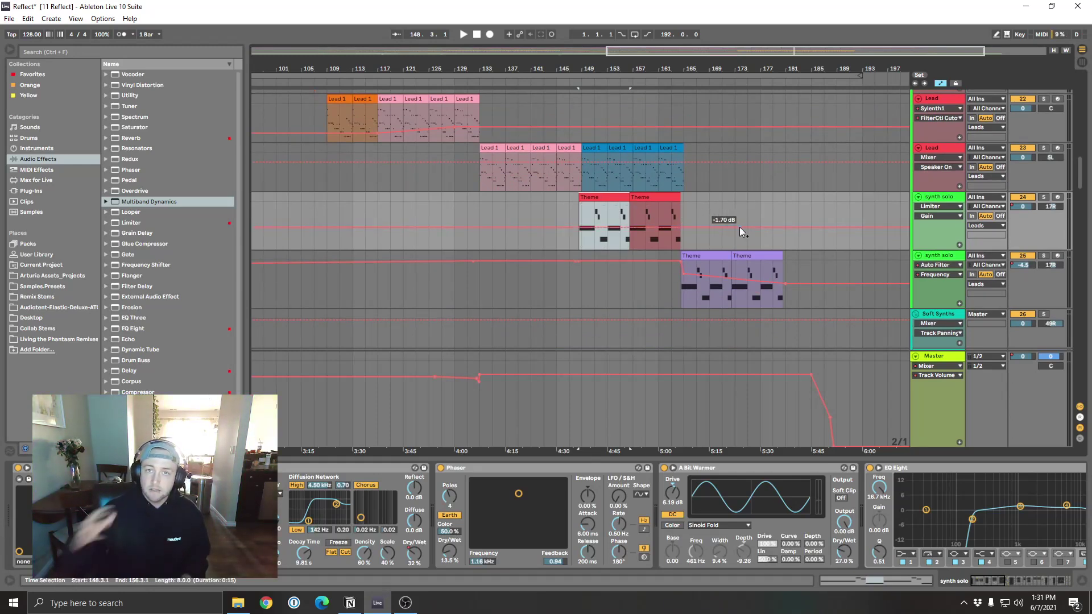
pyautogui.press('space')
pyautogui.click(1044, 196)
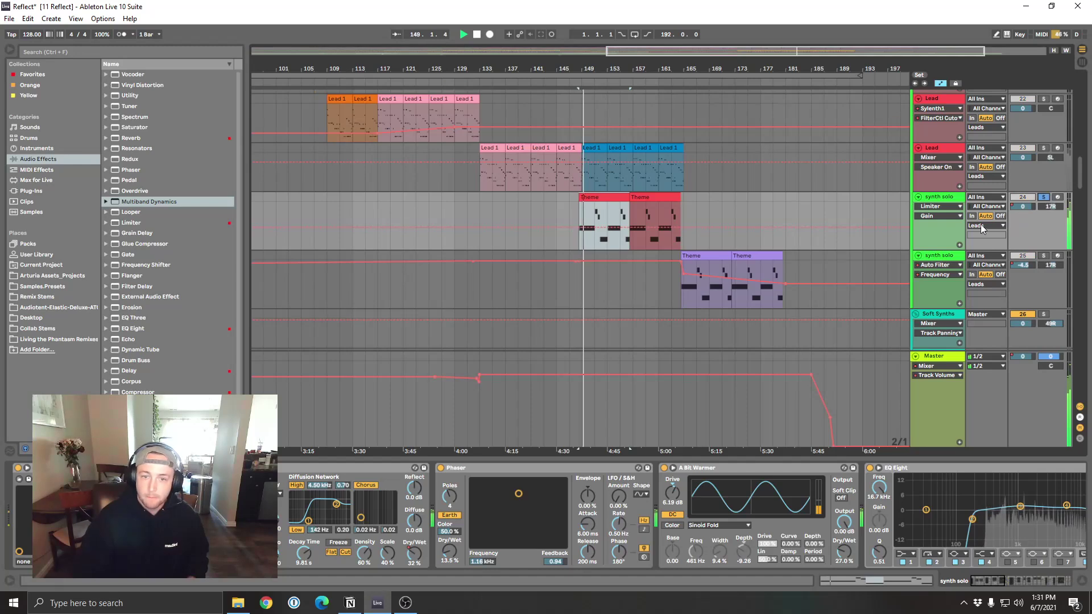
pyautogui.moveTo(640, 67); pyautogui.dragTo(594, 61)
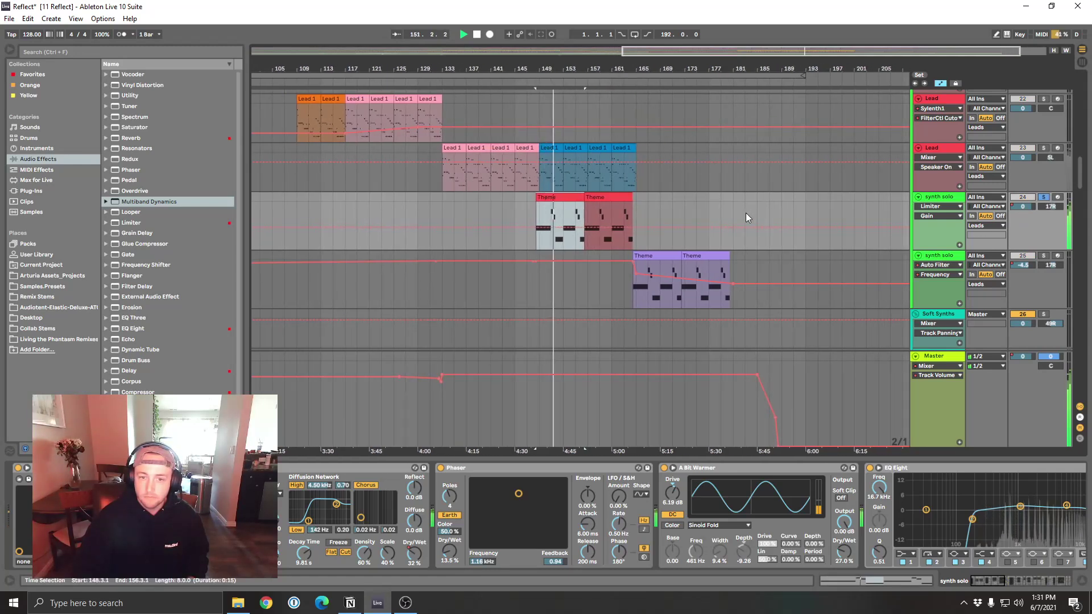
pyautogui.moveTo(604, 68)
pyautogui.mouseDown()
pyautogui.moveTo(610, 108)
pyautogui.moveTo(612, 72)
pyautogui.mouseUp()
# Step: Unsolo synth solo track 24, listen to it in the full mix, and place the insert marker at bar 173
pyautogui.click(1044, 198)
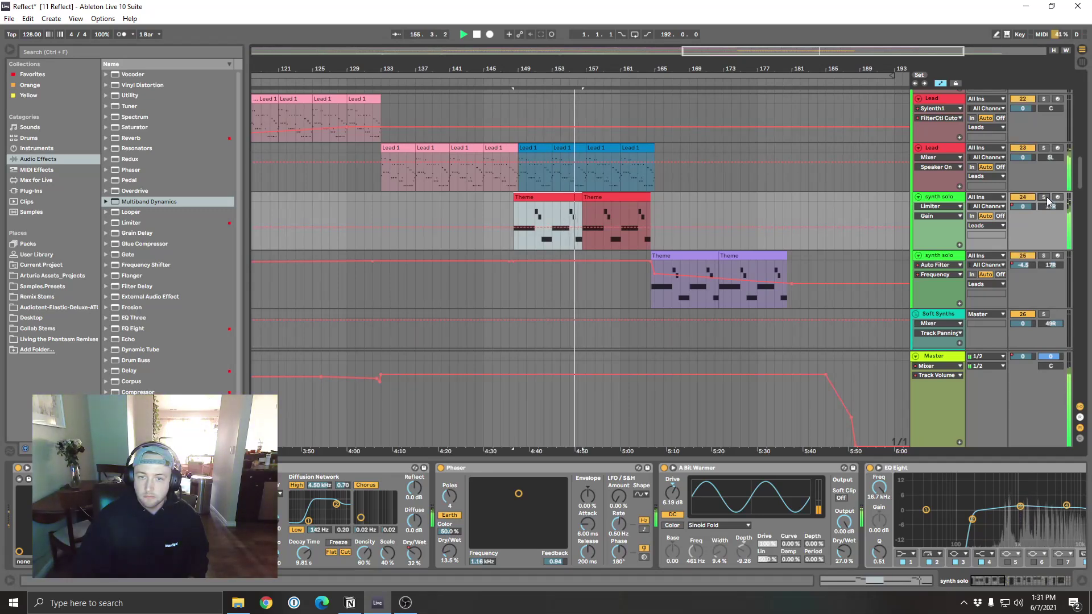
pyautogui.click(1045, 197)
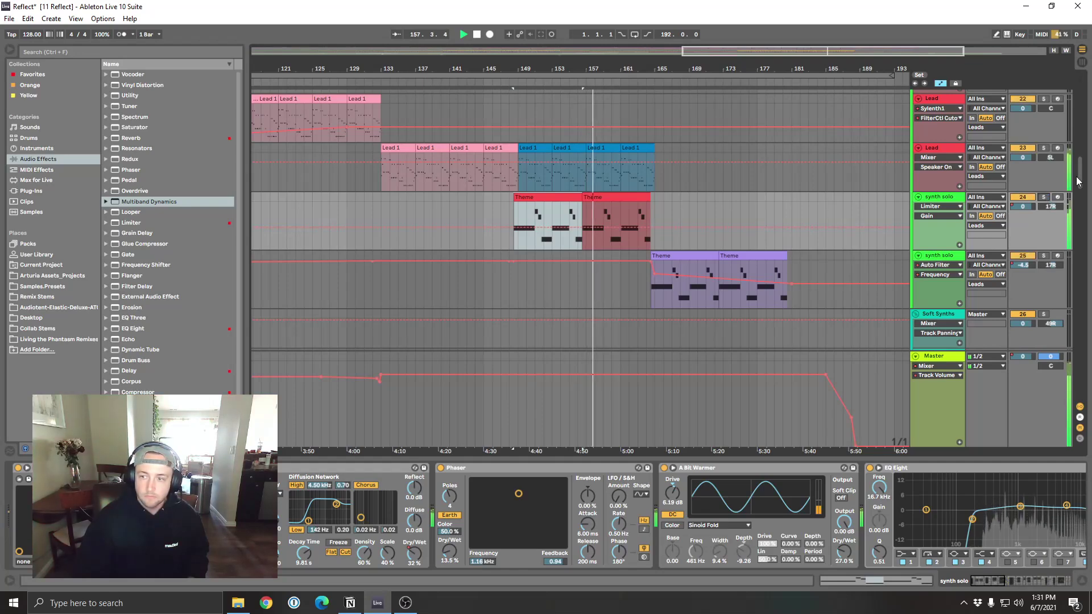
pyautogui.scroll(-3, 1081, 187)
pyautogui.scroll(3, 889, 419)
pyautogui.click(721, 199)
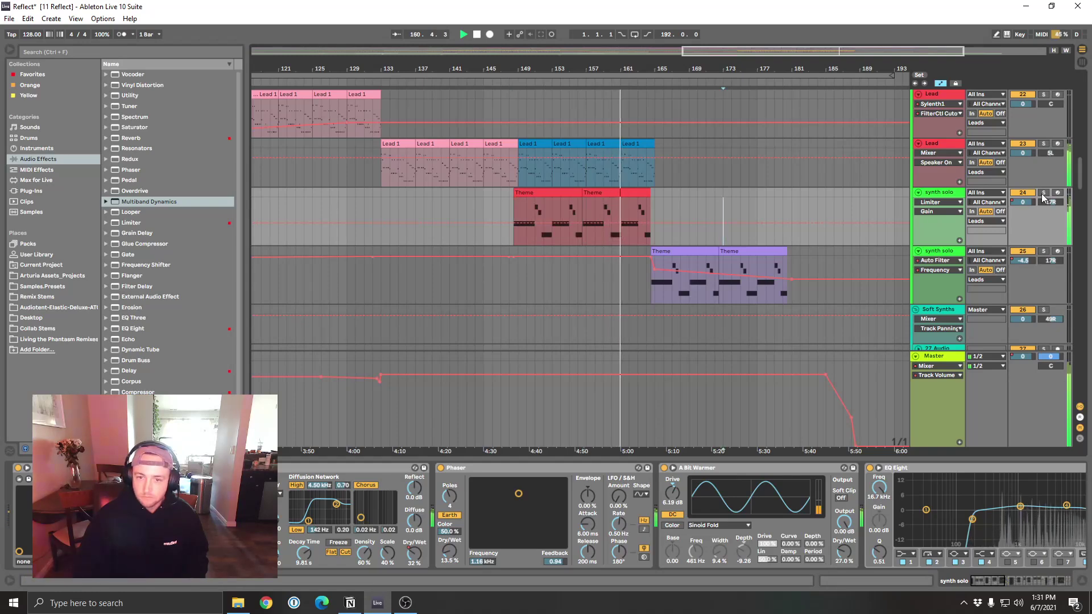
# Step: Stop playback and select synth solo track 25's first Theme clip at bar 164
pyautogui.scroll(-3, 765, 266)
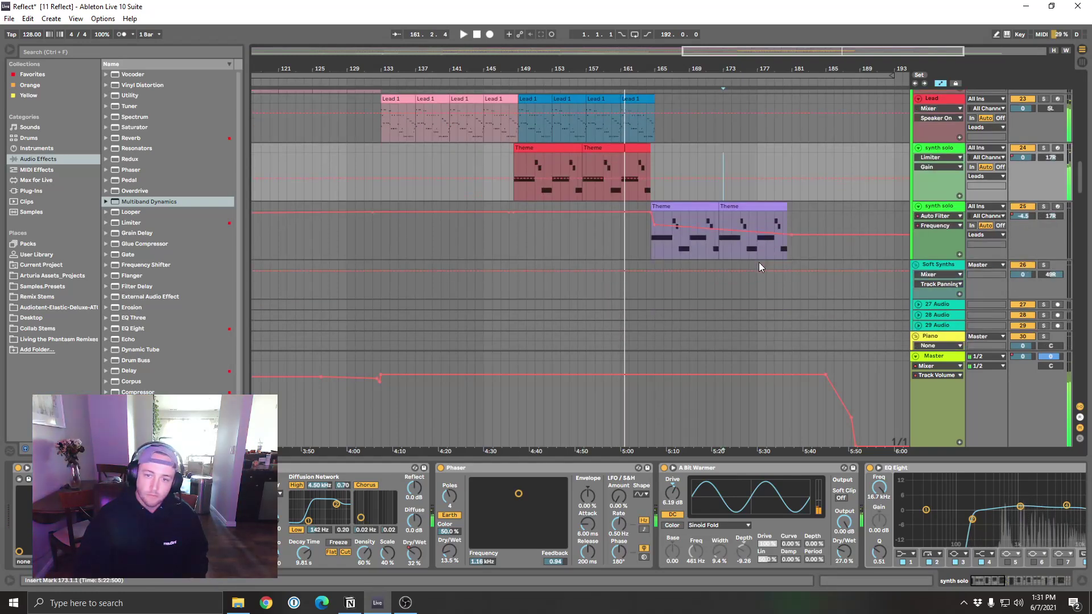
pyautogui.click(699, 150)
pyautogui.scroll(1, 616, 237)
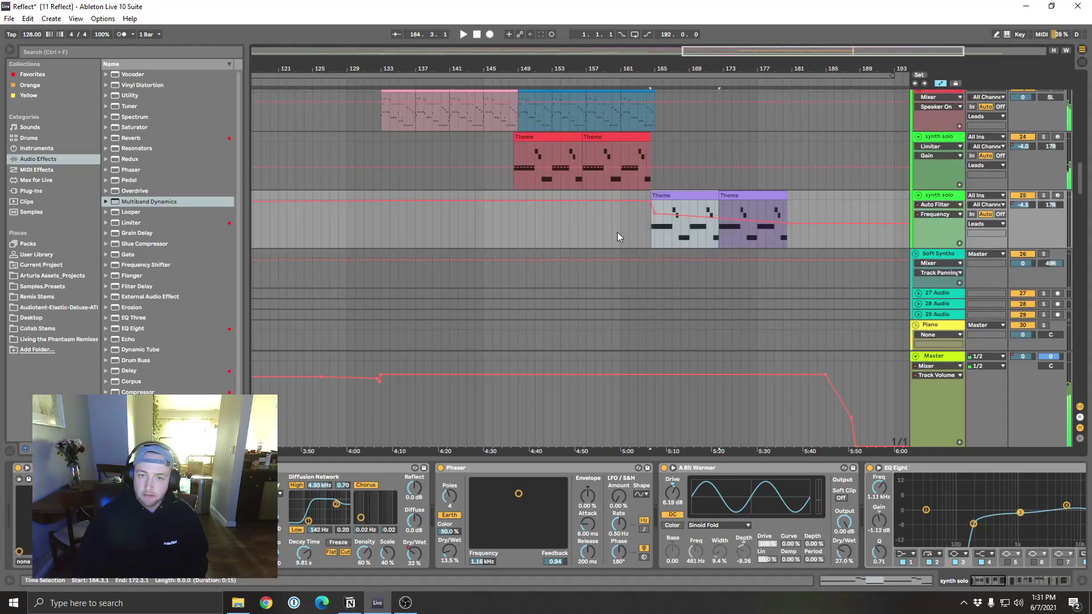
# Step: Compare the Theme clips on synth solo tracks 24 and 25, ending with track 25's first clip at bar 164 selected
pyautogui.click(624, 137)
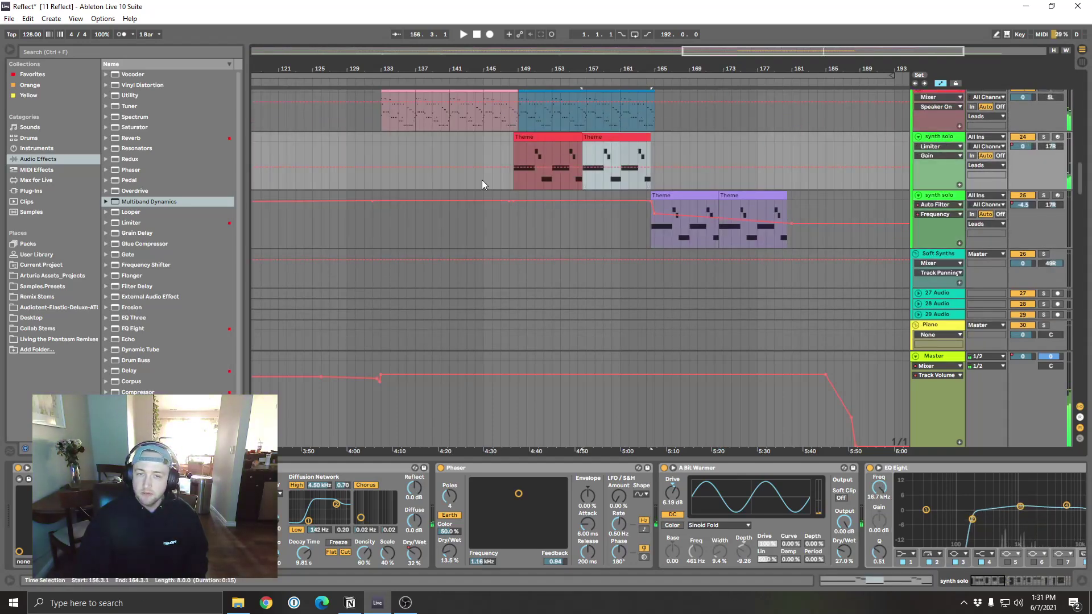
pyautogui.scroll(1, 700, 273)
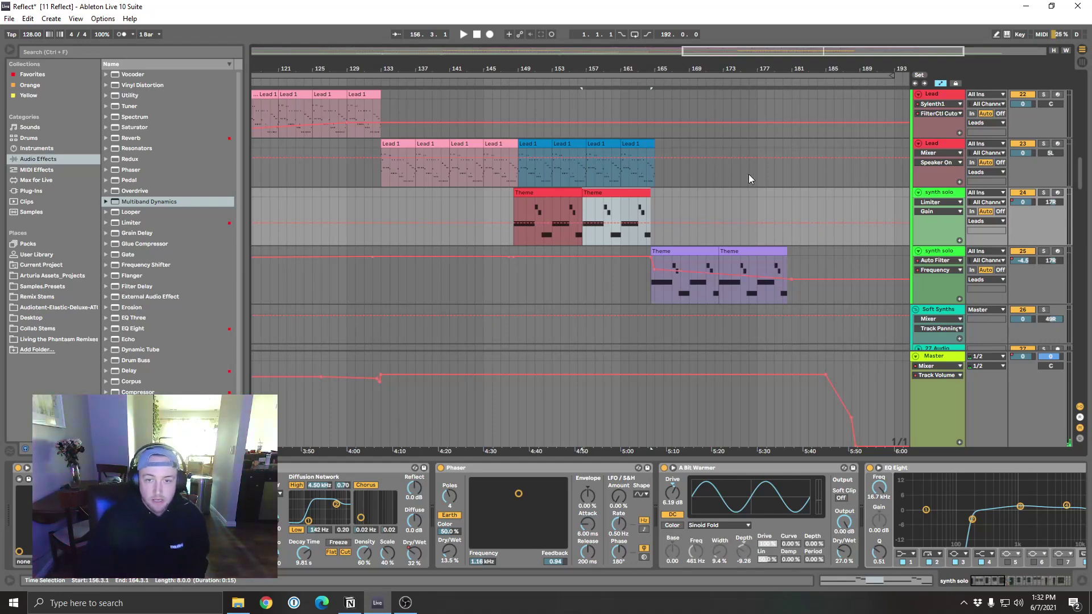
pyautogui.click(673, 251)
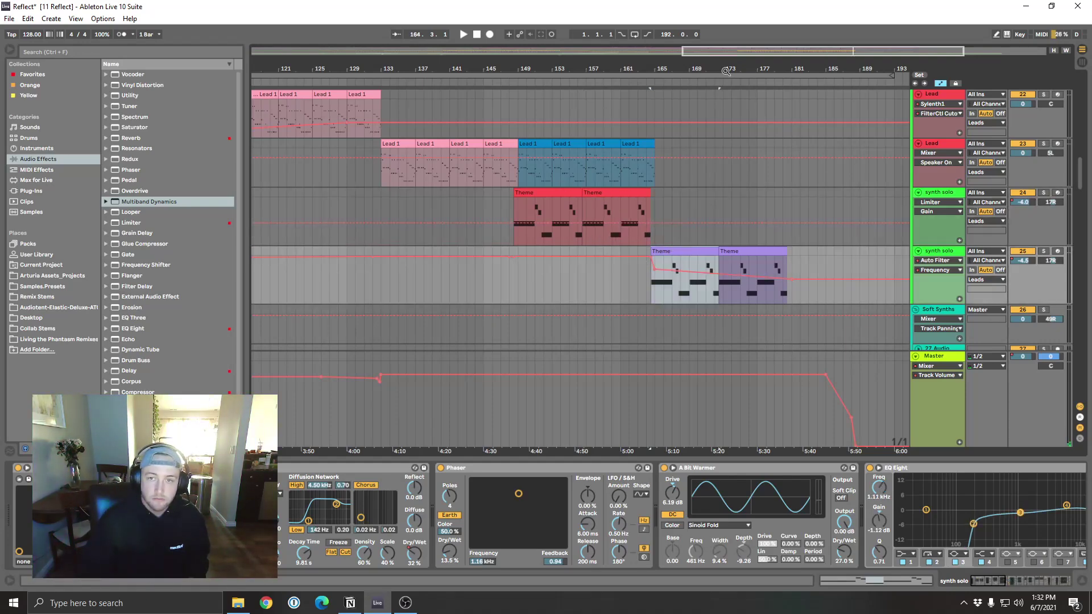
pyautogui.hscroll(5, 626, 256)
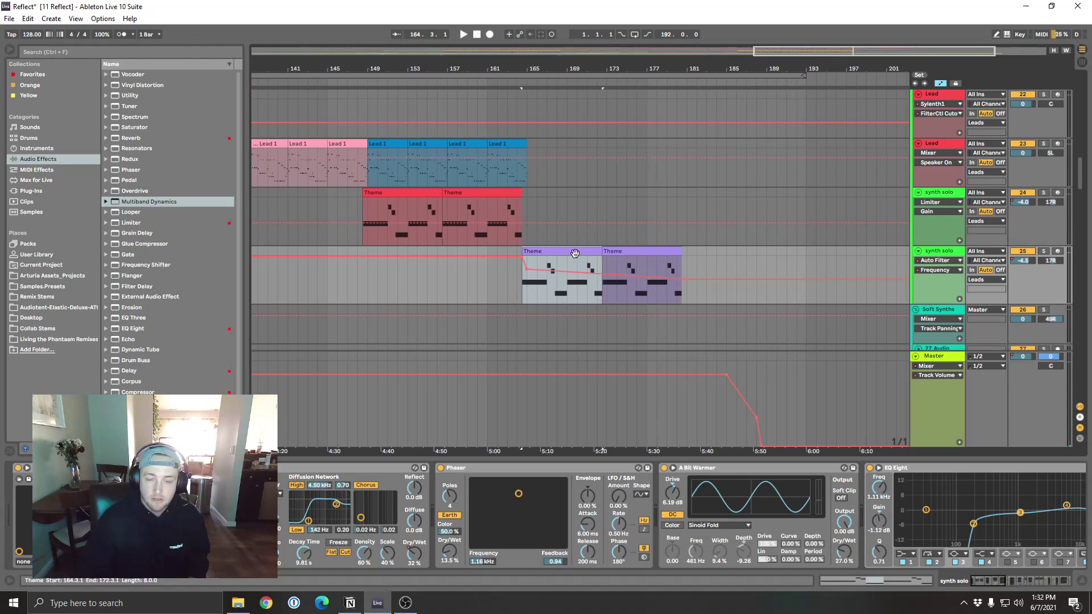
pyautogui.click(626, 252)
pyautogui.click(583, 252)
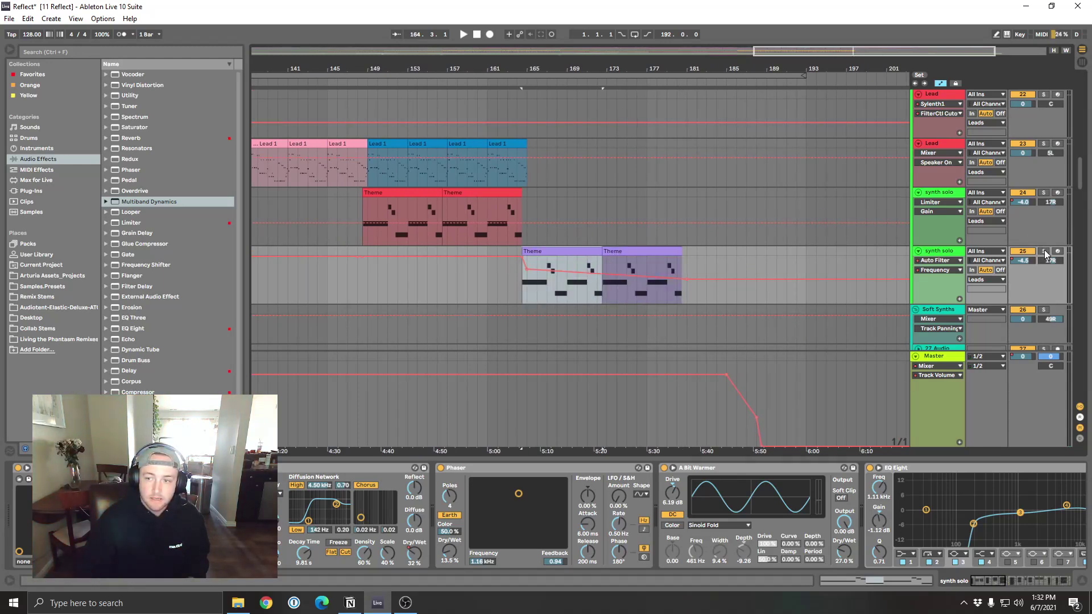
# Step: Play synth solo track 25 soloed from bar 164, and unsolo it to hear it in the full mix
pyautogui.press('space')
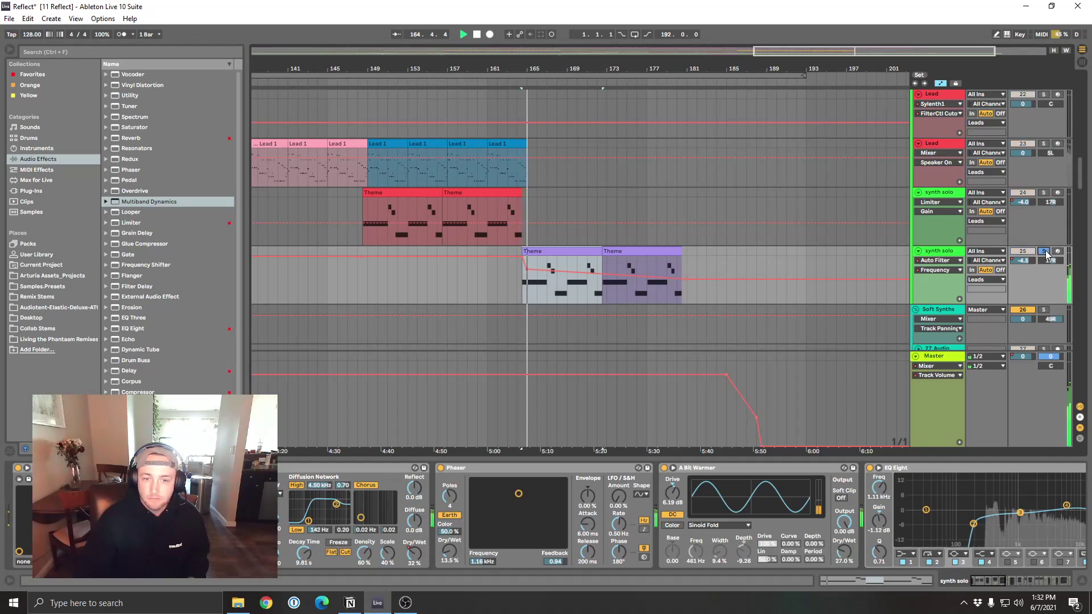
pyautogui.click(1045, 252)
pyautogui.scroll(-5, 818, 268)
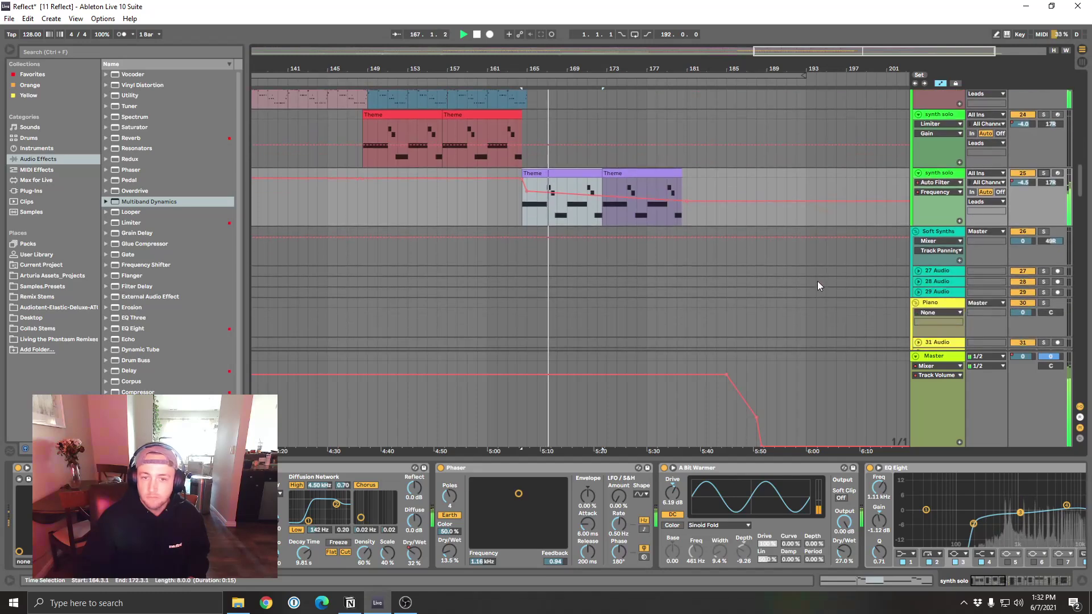
# Step: Stop playback, select the Percussion group, place the insert marker at bar 13 and look over the group's tracks
pyautogui.click(942, 132)
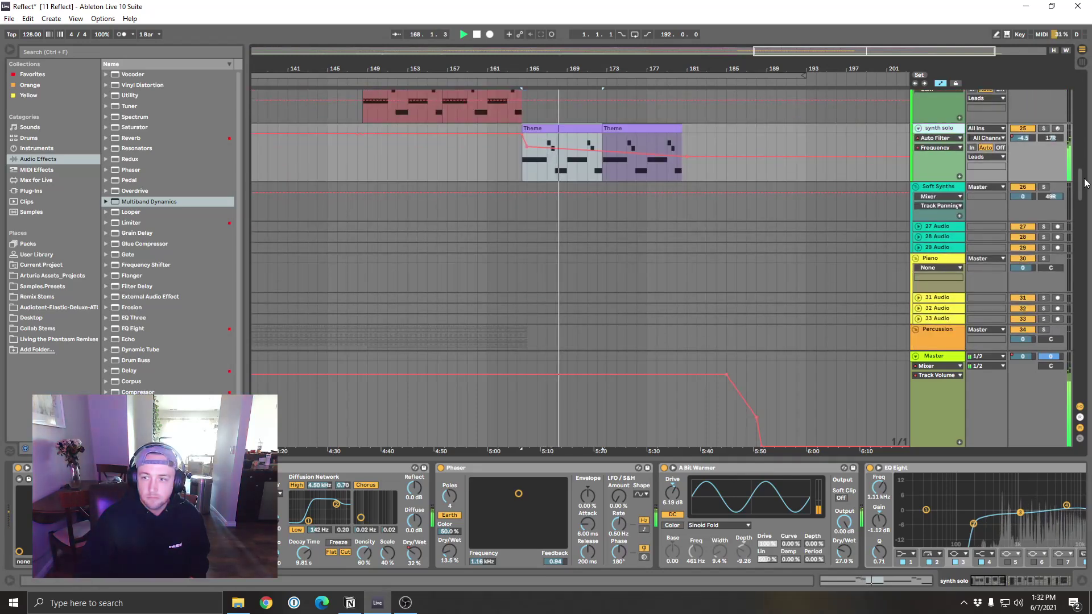
pyautogui.moveTo(671, 68); pyautogui.dragTo(672, 28)
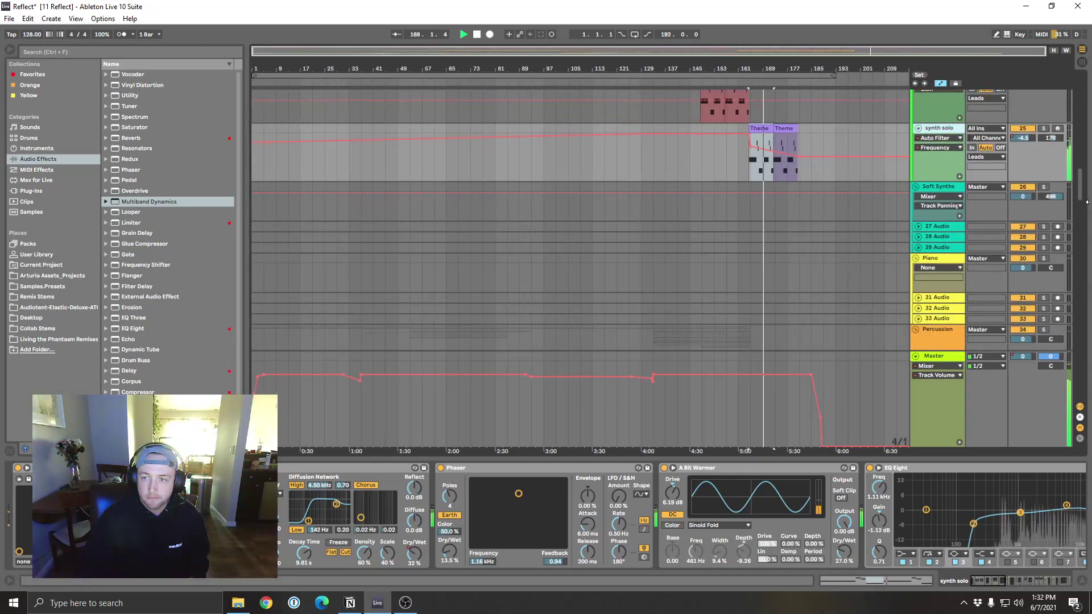
pyautogui.moveTo(1078, 180); pyautogui.dragTo(1078, 186)
pyautogui.scroll(-5, 1079, 189)
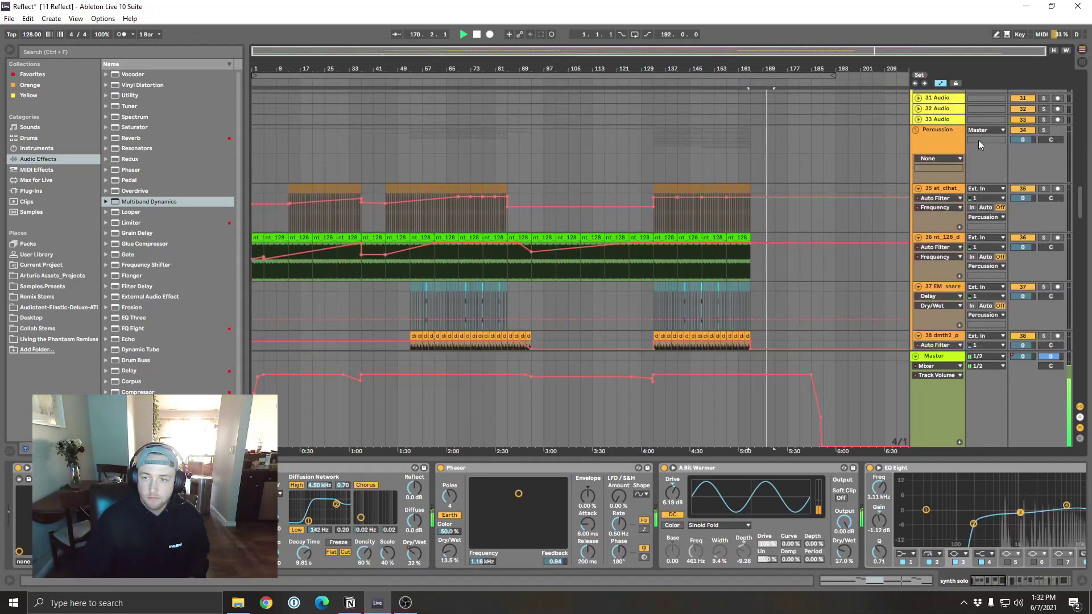
pyautogui.click(940, 140)
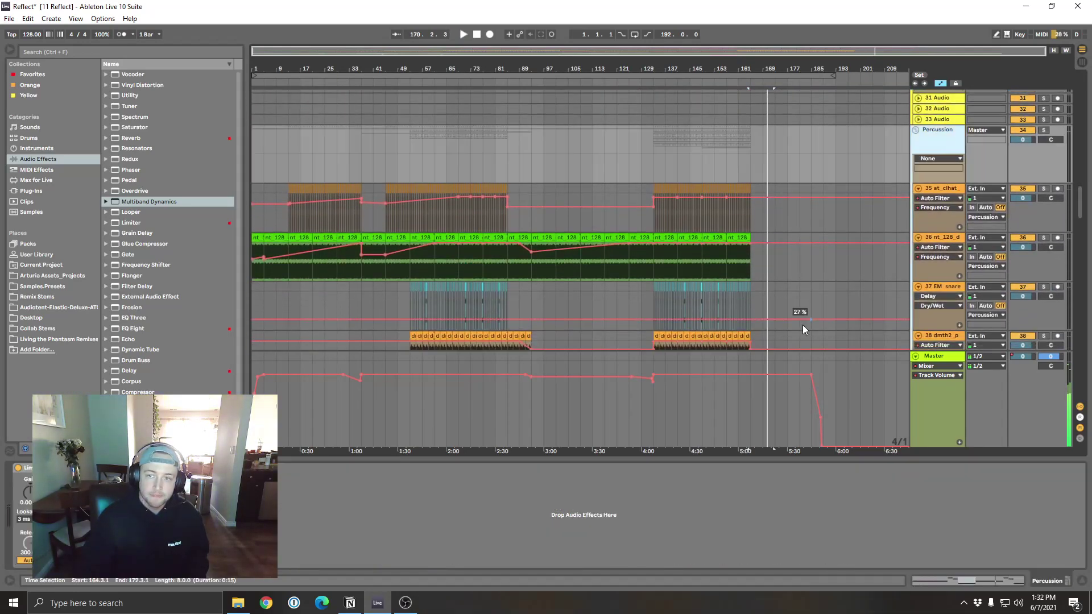
pyautogui.click(294, 136)
pyautogui.moveTo(293, 67); pyautogui.dragTo(319, 80)
pyautogui.scroll(-2, 524, 313)
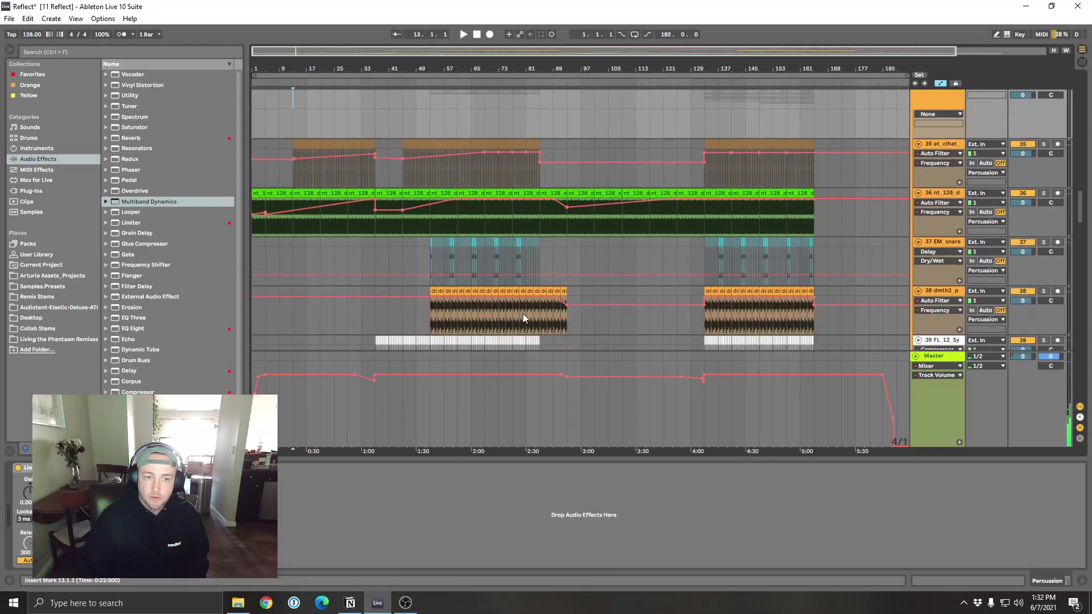
pyautogui.scroll(-1, 523, 313)
pyautogui.scroll(2, 474, 279)
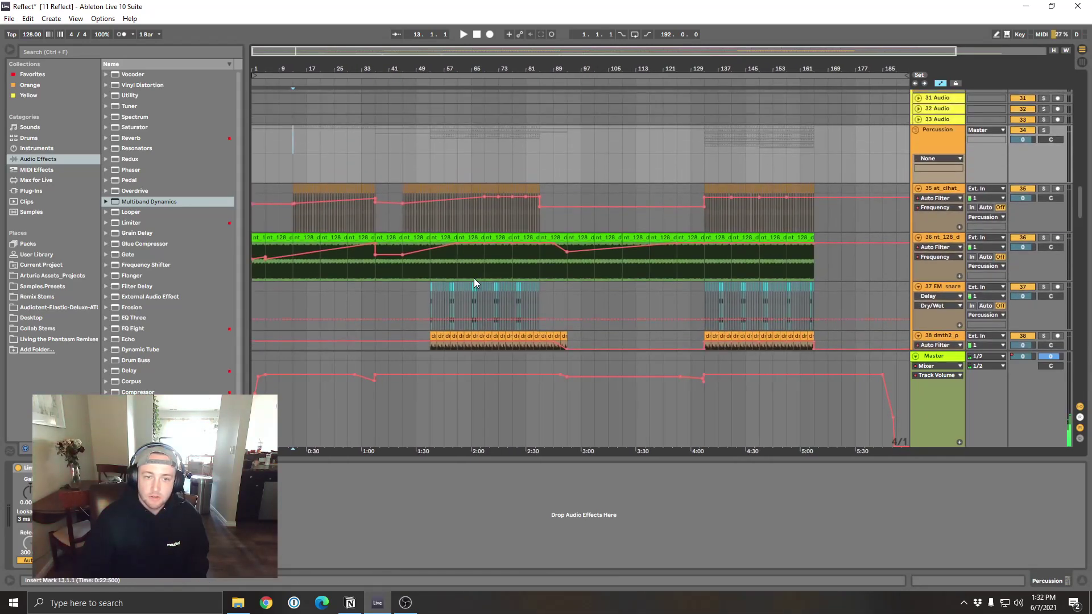
# Step: Play drum loop track 36 soloed from its clip at bar 21
pyautogui.click(336, 239)
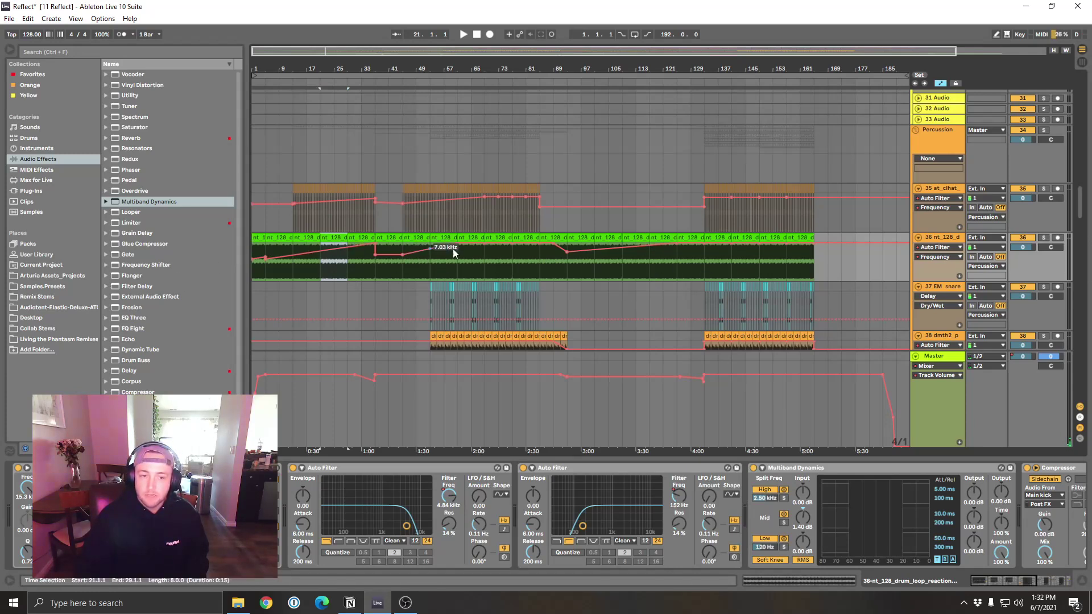
pyautogui.click(1044, 239)
pyautogui.press('space')
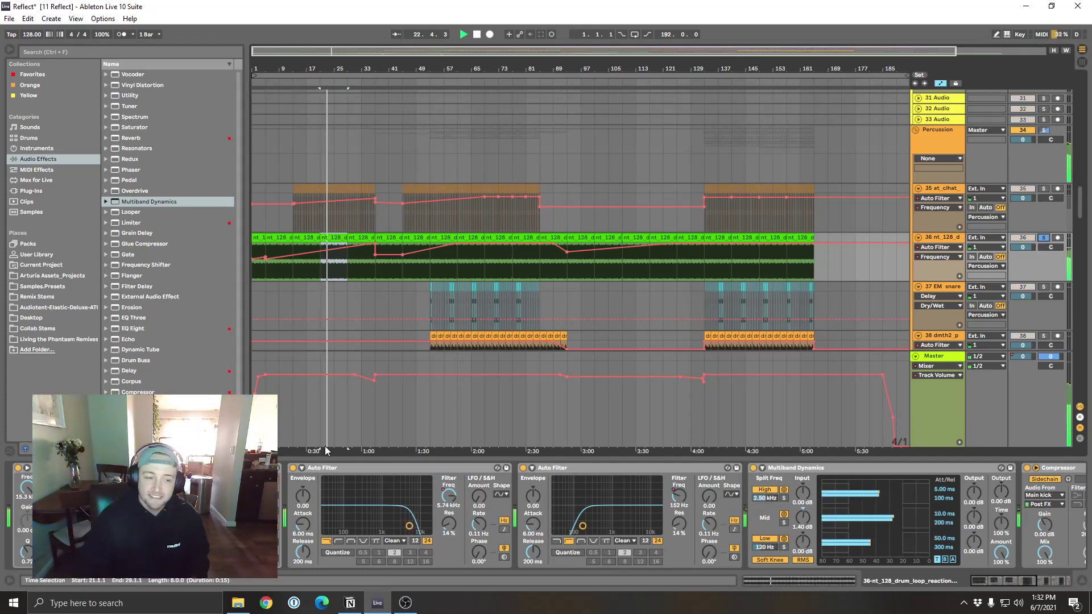
# Step: Enlarge drum loop track 36's EQ Eight display to inspect its curve and spectrum, and shrink it back to show the arrangement
pyautogui.click(27, 469)
pyautogui.moveTo(376, 390); pyautogui.dragTo(423, 141)
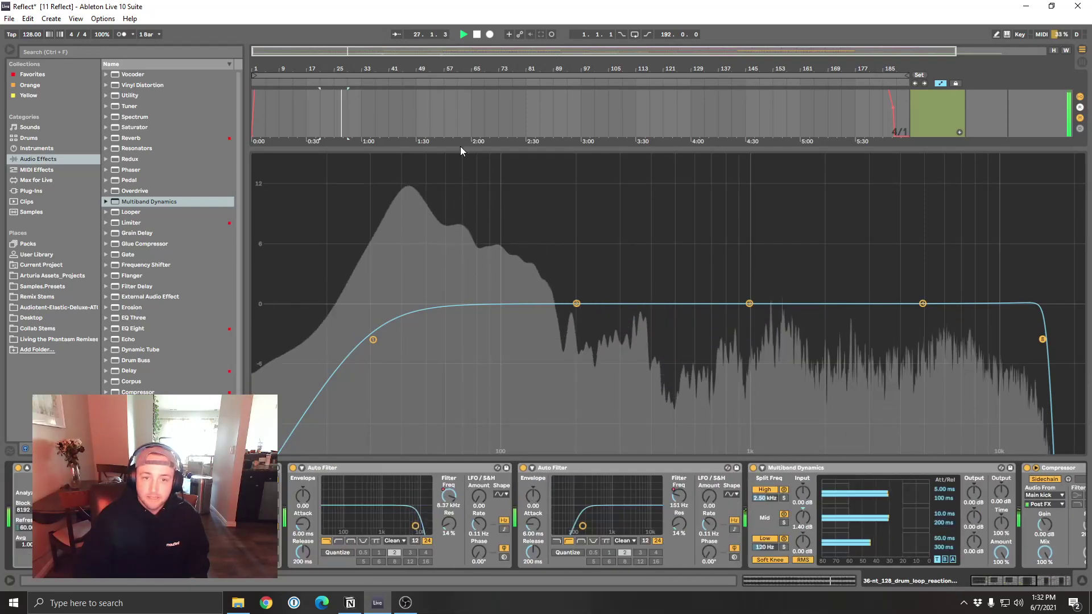
pyautogui.moveTo(462, 148); pyautogui.dragTo(472, 456)
pyautogui.scroll(1, 796, 341)
pyautogui.scroll(1, 898, 355)
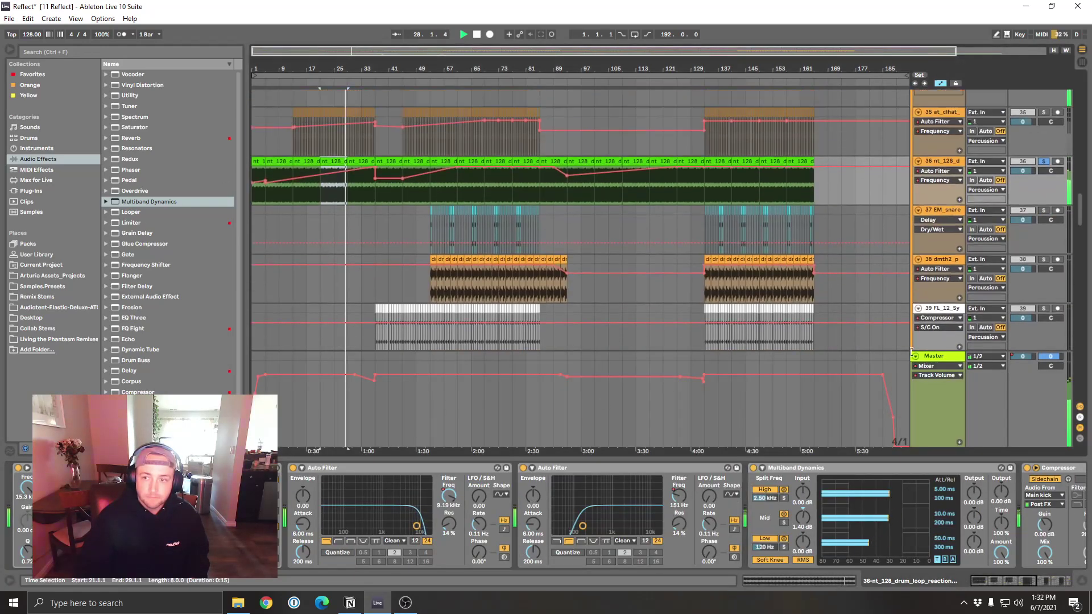
# Step: Select drum loop track 36's clip at bar 37 and play from there with the Kicks group soloed
pyautogui.click(390, 161)
pyautogui.press('space')
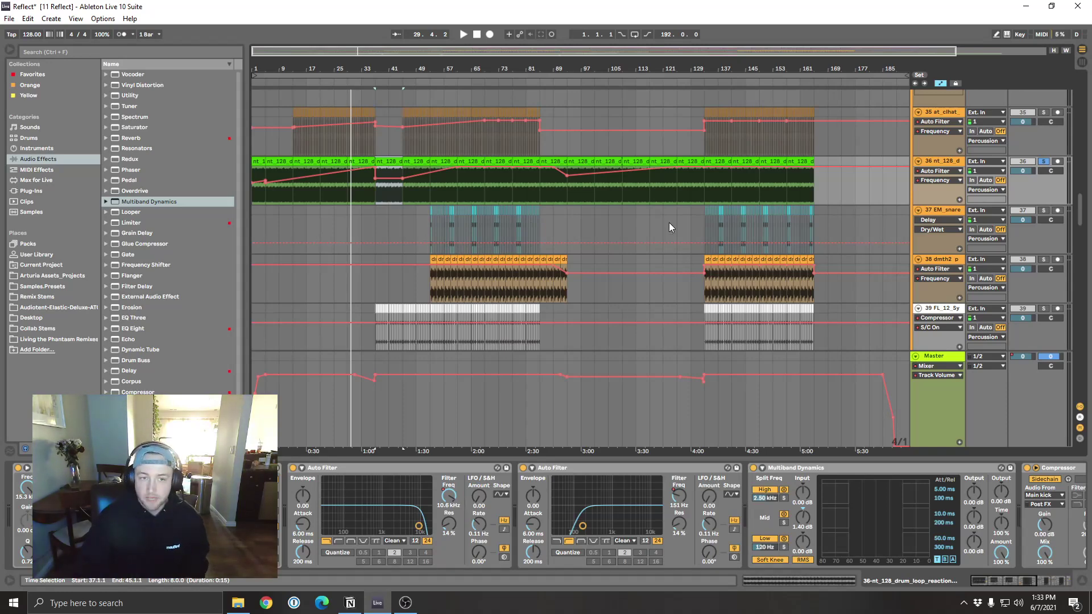
pyautogui.scroll(-15, 1084, 191)
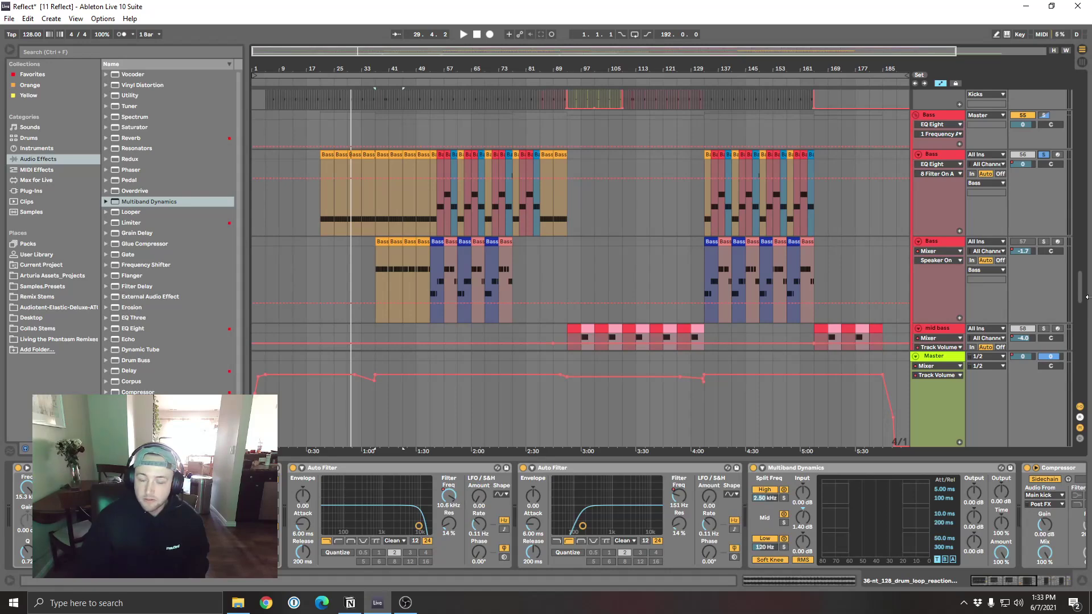
pyautogui.scroll(10, 1045, 163)
pyautogui.press('space')
pyautogui.click(1044, 155)
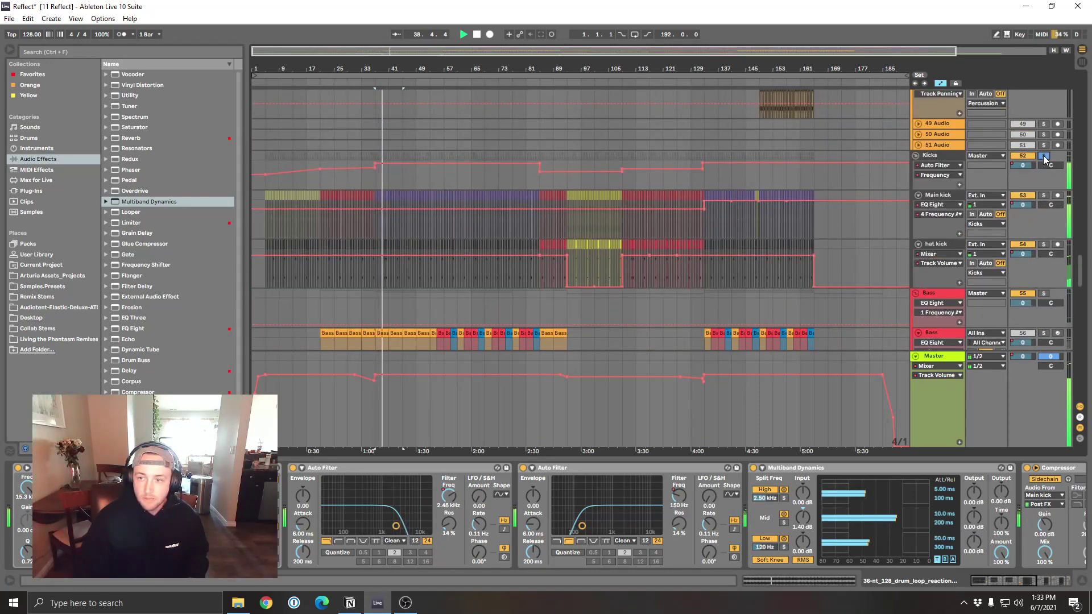
# Step: Stop the Kicks audition, return to drum loop track 36 and play it soloed from its clip at bar 29
pyautogui.press('space')
pyautogui.moveTo(1083, 266); pyautogui.dragTo(1081, 197)
pyautogui.press('Left')
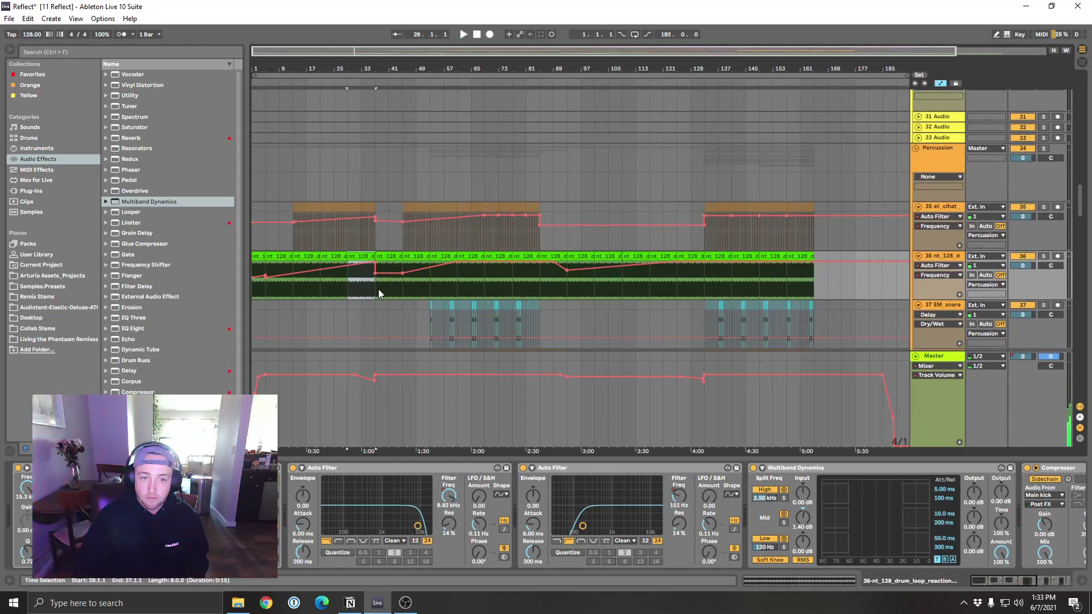
pyautogui.click(409, 257)
pyautogui.click(358, 257)
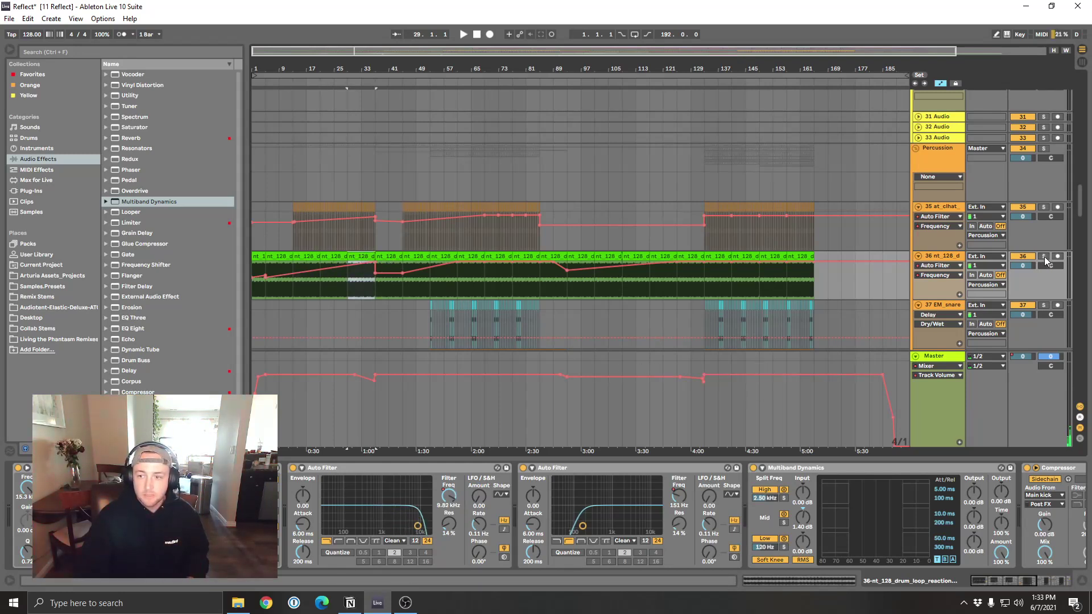
pyautogui.press('space')
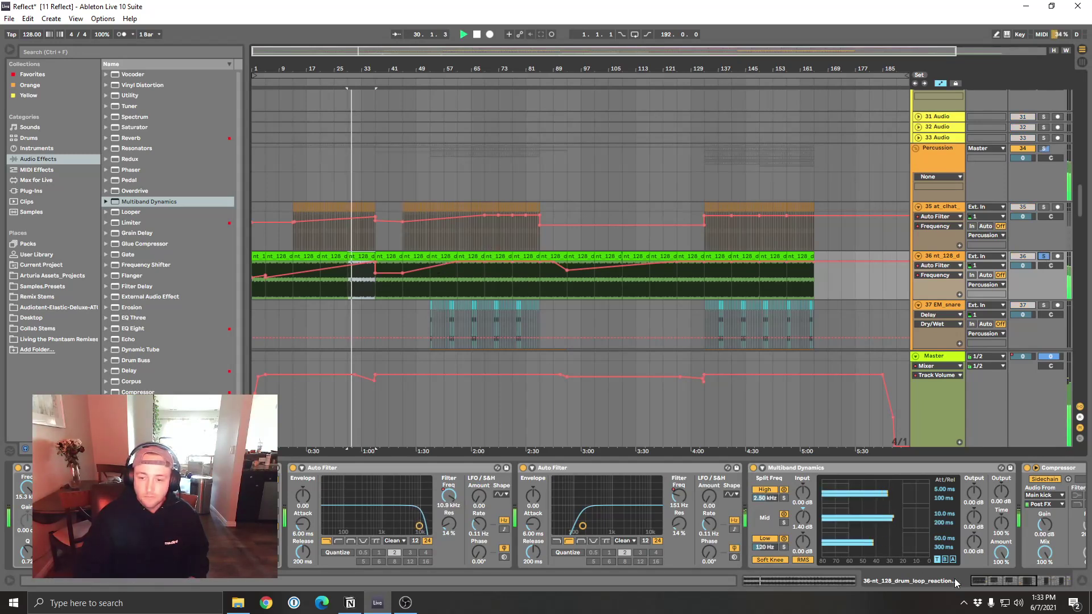
# Step: Review drum loop track 36's effects chain and filter automation, and select its clip at bar 37
pyautogui.click(997, 581)
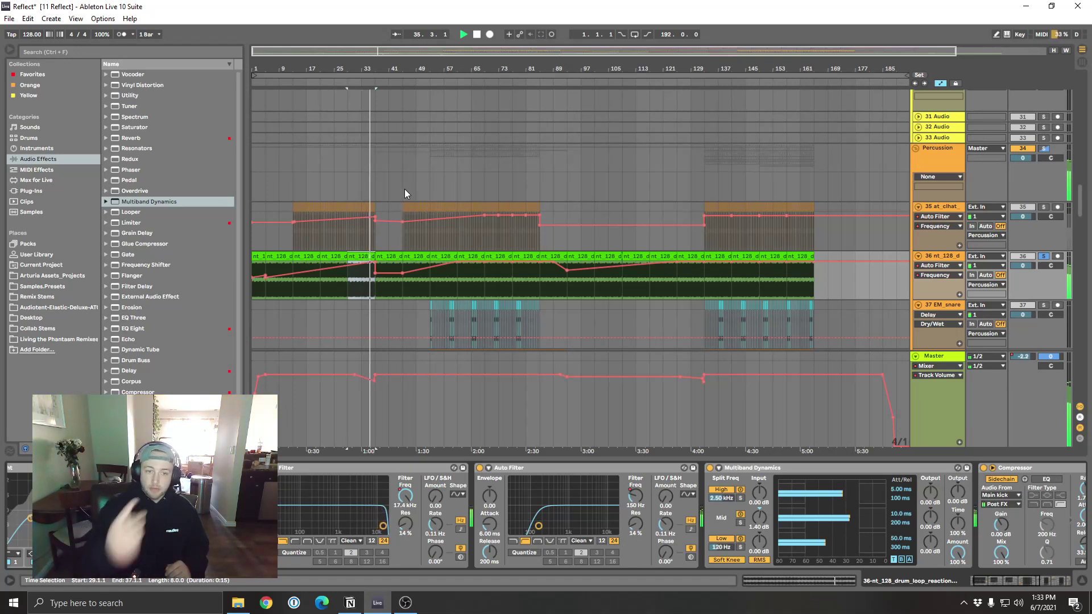
pyautogui.moveTo(377, 68); pyautogui.dragTo(378, 164)
pyautogui.click(472, 257)
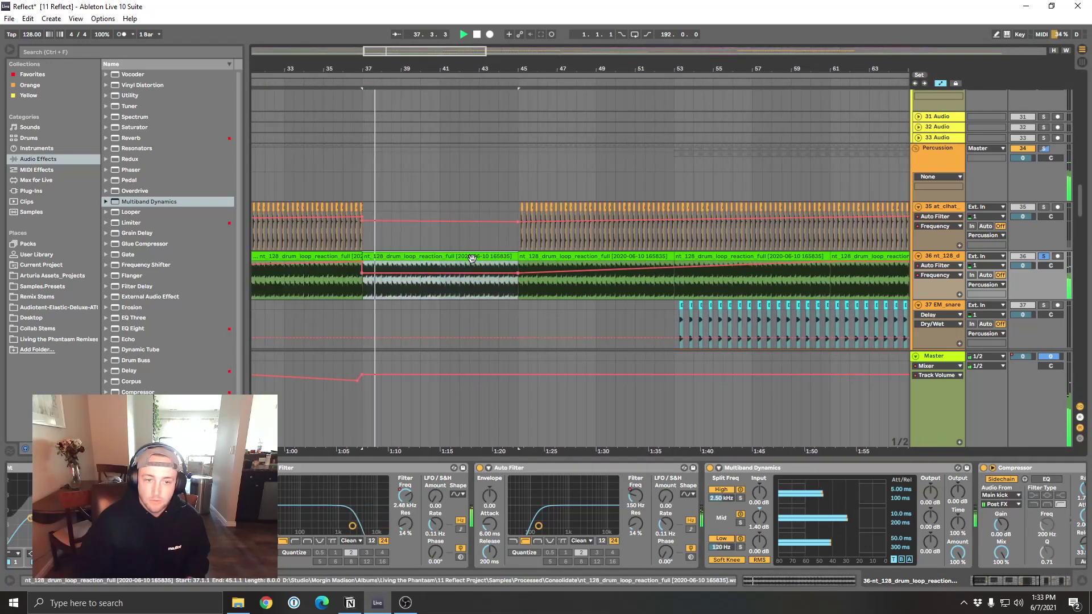
pyautogui.moveTo(502, 69); pyautogui.dragTo(408, 28)
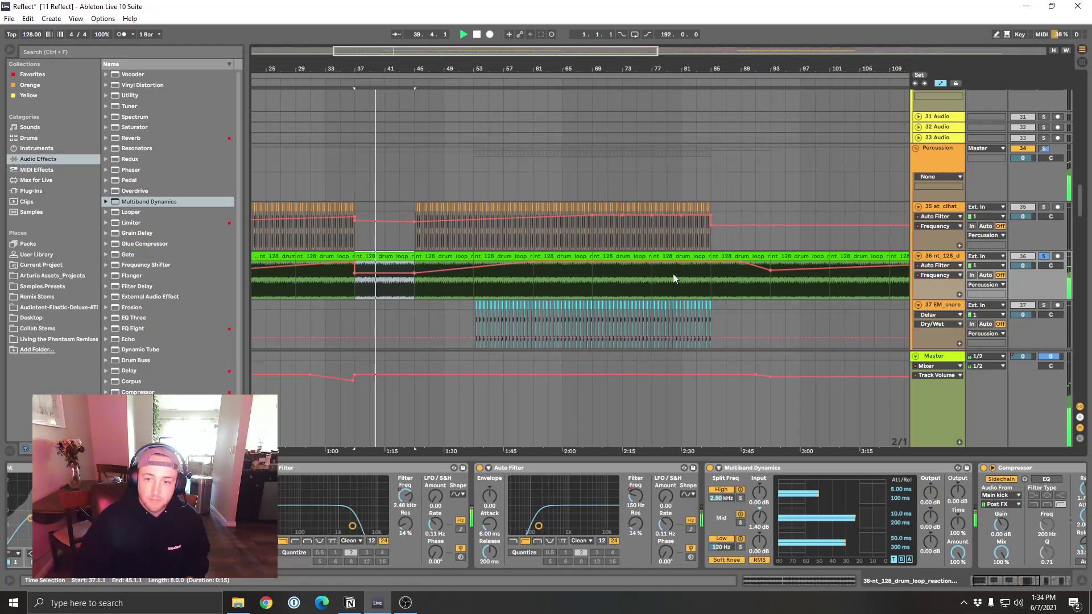
# Step: Place the insert marker at bar 87 on drum loop track 36 and view the percussion tracks across the whole arrangement
pyautogui.click(724, 280)
pyautogui.press('-')
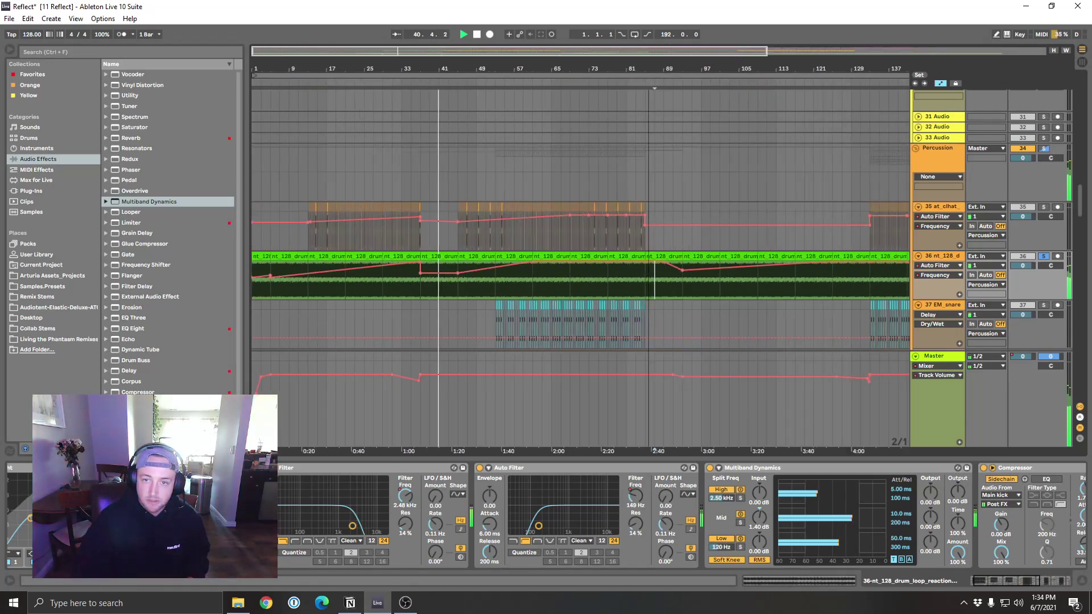
pyautogui.press('-')
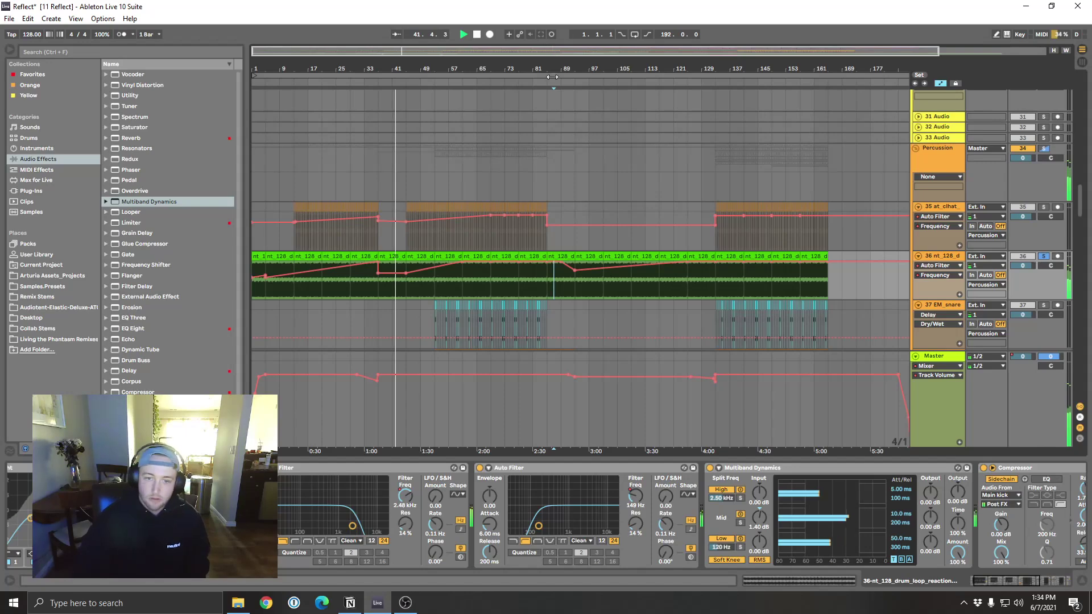
pyautogui.press('-')
pyautogui.scroll(-4, 513, 152)
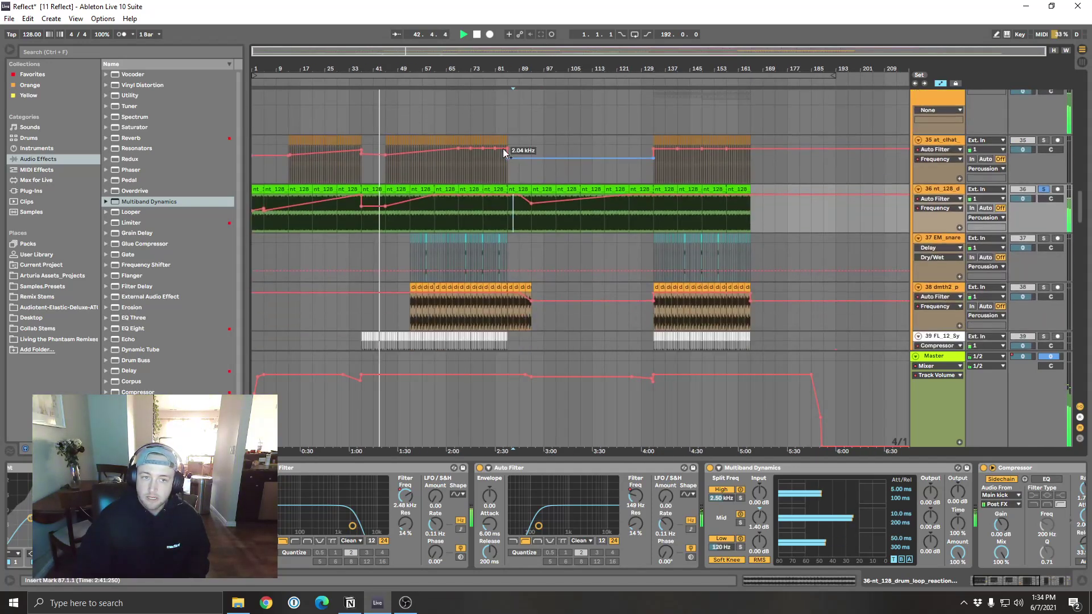
# Step: Restart playback from bar 61 with closed hat track 35 soloed
pyautogui.click(434, 122)
pyautogui.press('space')
pyautogui.press('space')
pyautogui.click(1043, 140)
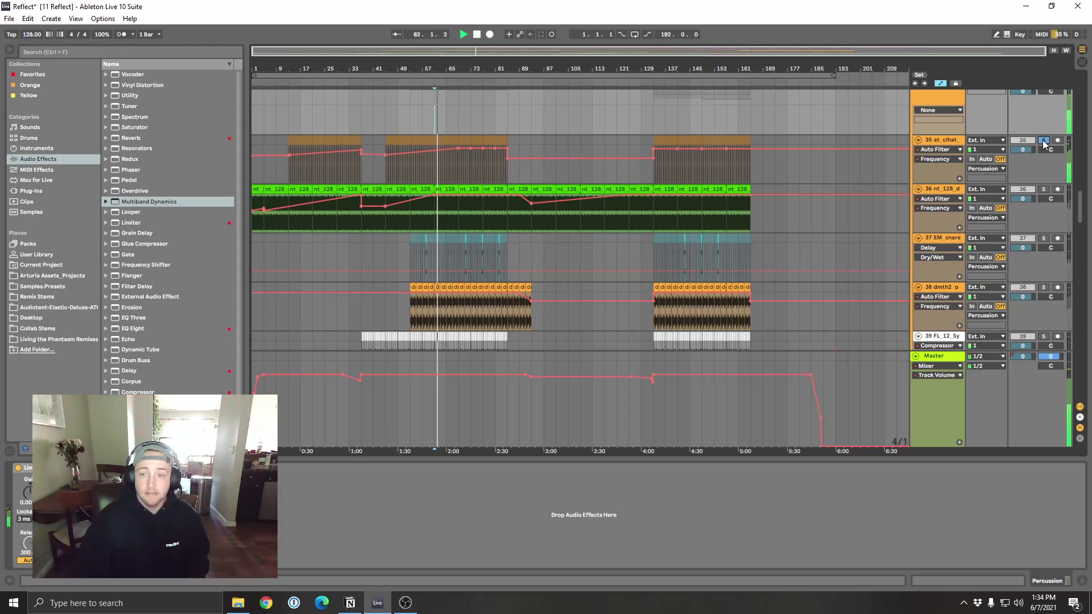
# Step: Solo and select EM_snare track 37 to show its effects, and place the insert marker at bar 73
pyautogui.click(1048, 237)
pyautogui.click(944, 237)
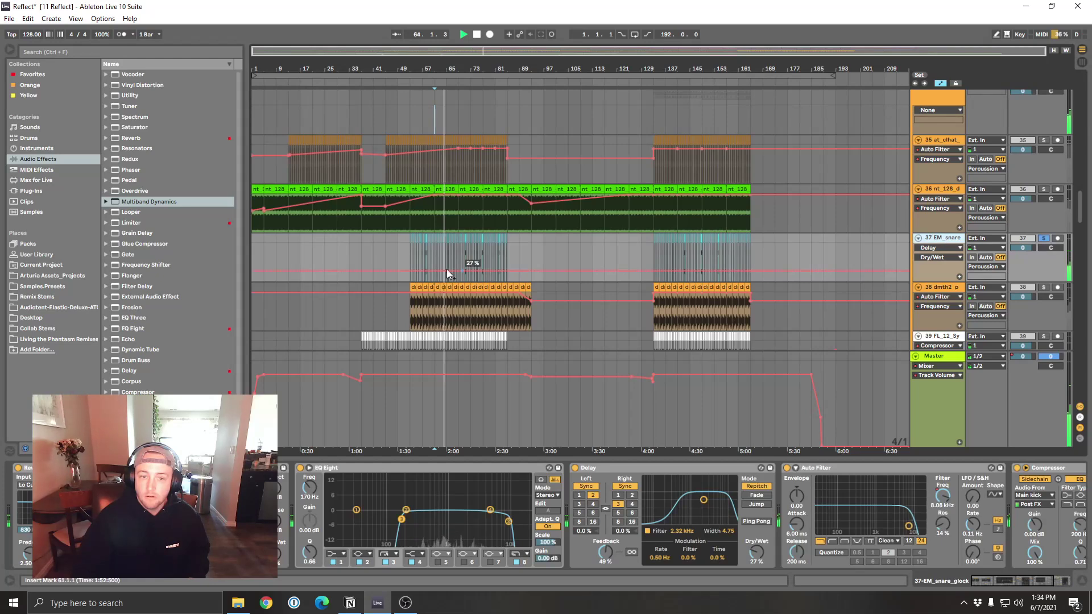
pyautogui.click(466, 259)
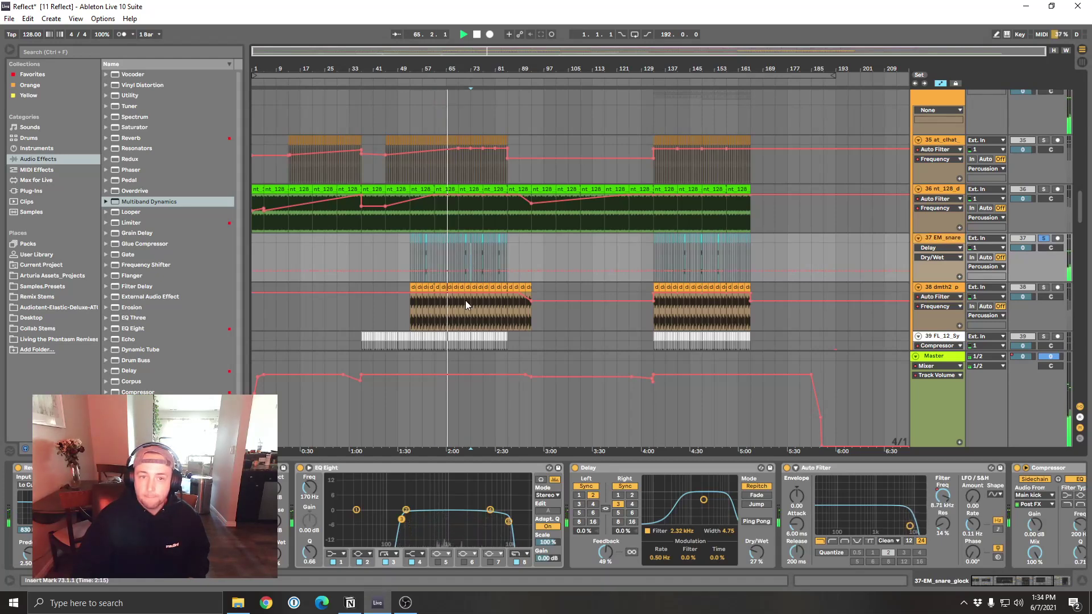
# Step: Move the insert marker to bar 65, stop playback and review EM_snare track 37's Delay, Auto Filter and Compressor
pyautogui.click(442, 248)
pyautogui.moveTo(467, 69)
pyautogui.mouseDown()
pyautogui.moveTo(469, 91)
pyautogui.moveTo(563, 239)
pyautogui.mouseUp()
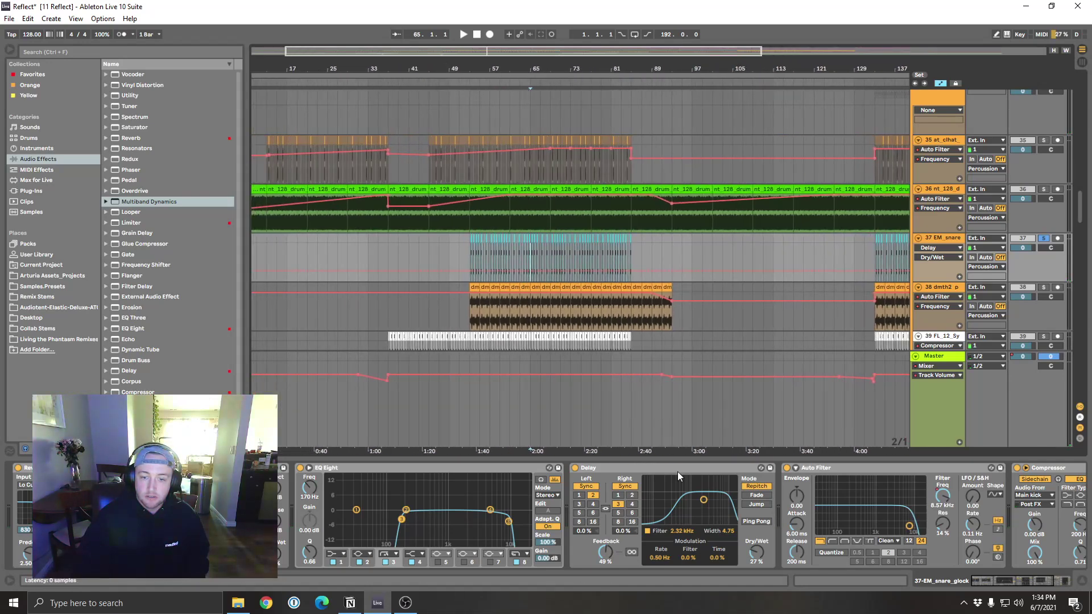
pyautogui.click(654, 473)
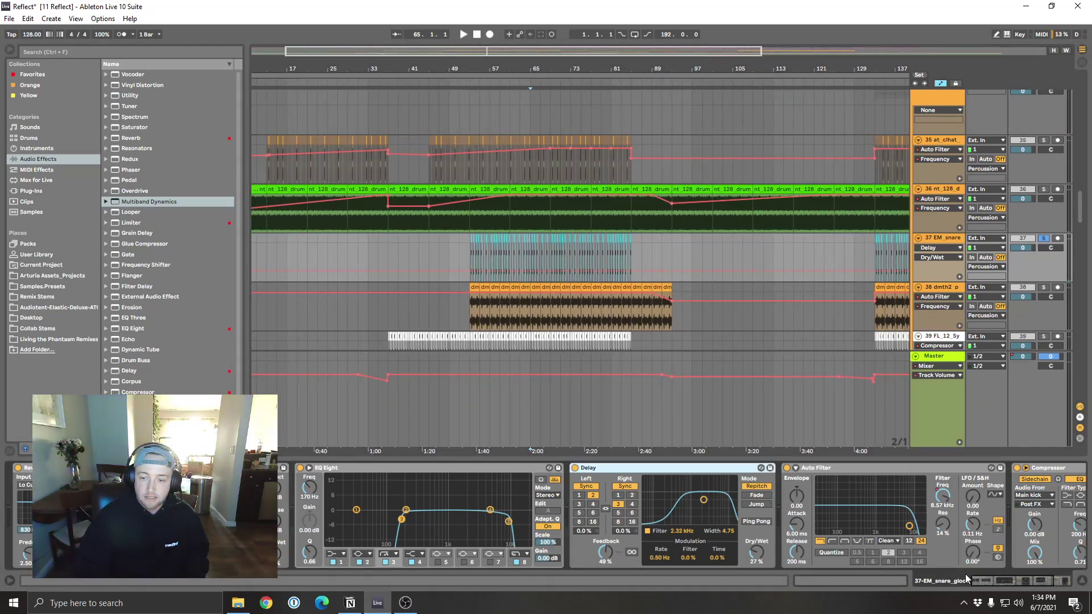
pyautogui.moveTo(1010, 586); pyautogui.dragTo(1038, 580)
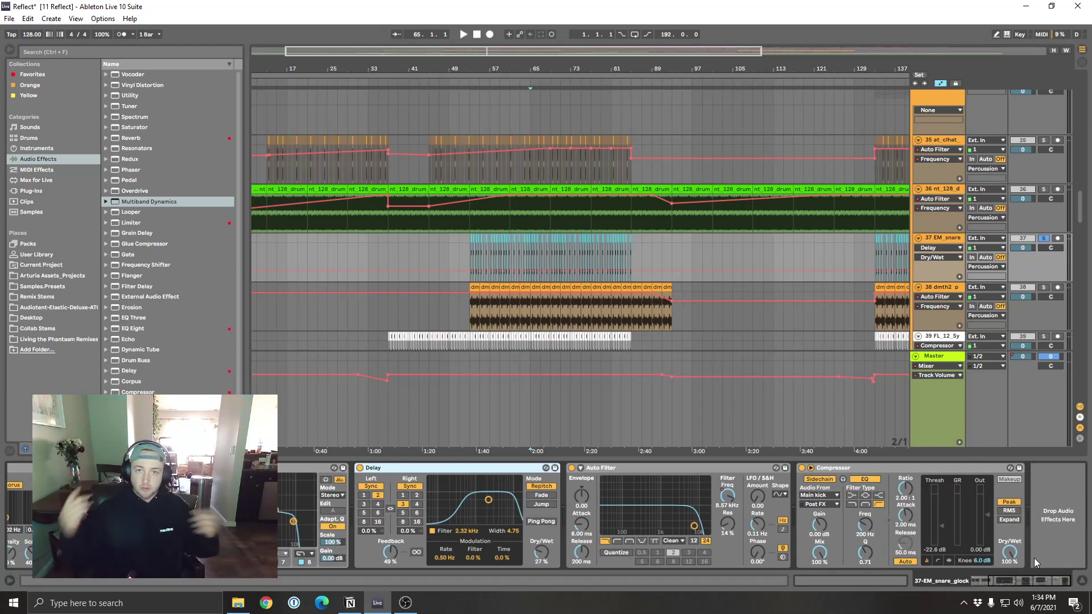
# Step: Play EM_snare track 37 soloed from bar 65, then switch the solo to dmth2 percussion loop track 38
pyautogui.press('space')
pyautogui.click(1045, 239)
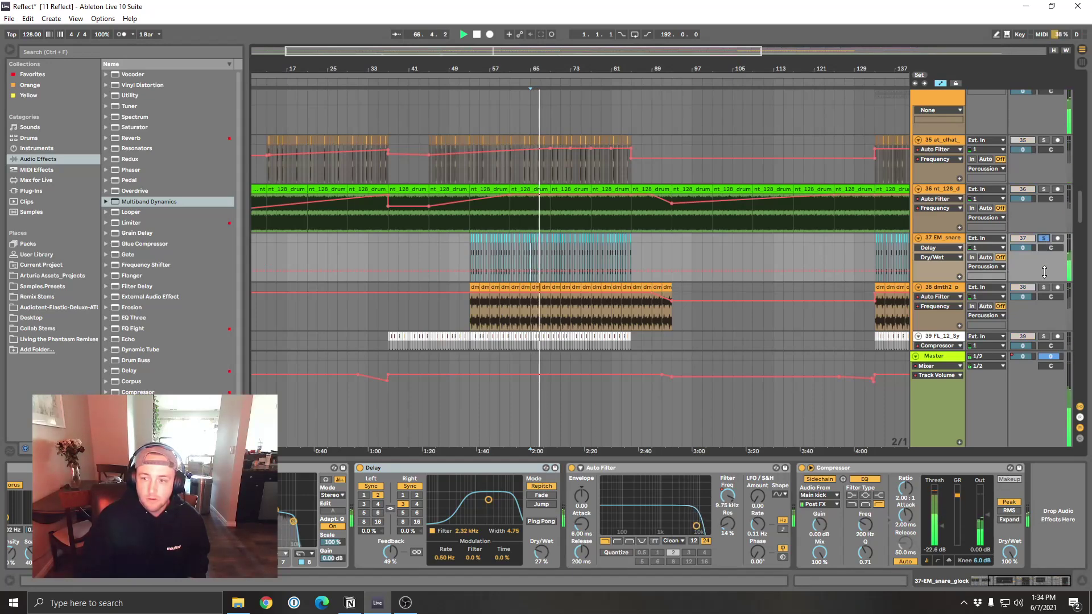
pyautogui.scroll(-2, 1044, 268)
pyautogui.click(1044, 242)
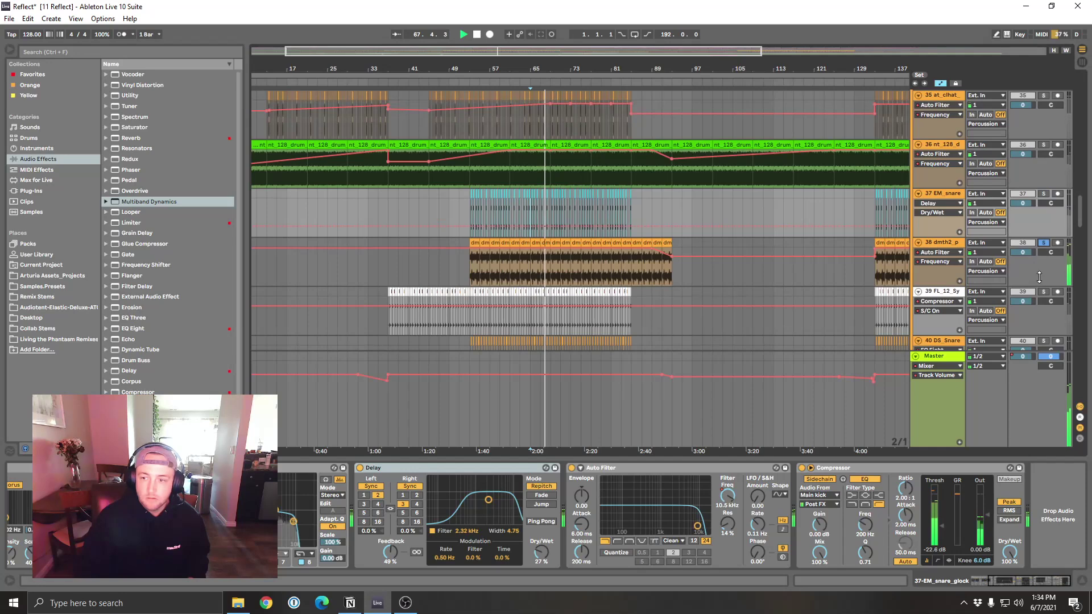
# Step: Place the insert marker at bar 85 on percussion loop track 38 to show its Auto Filter and Compressor, and view the whole arrangement
pyautogui.moveTo(592, 69); pyautogui.dragTo(592, 80)
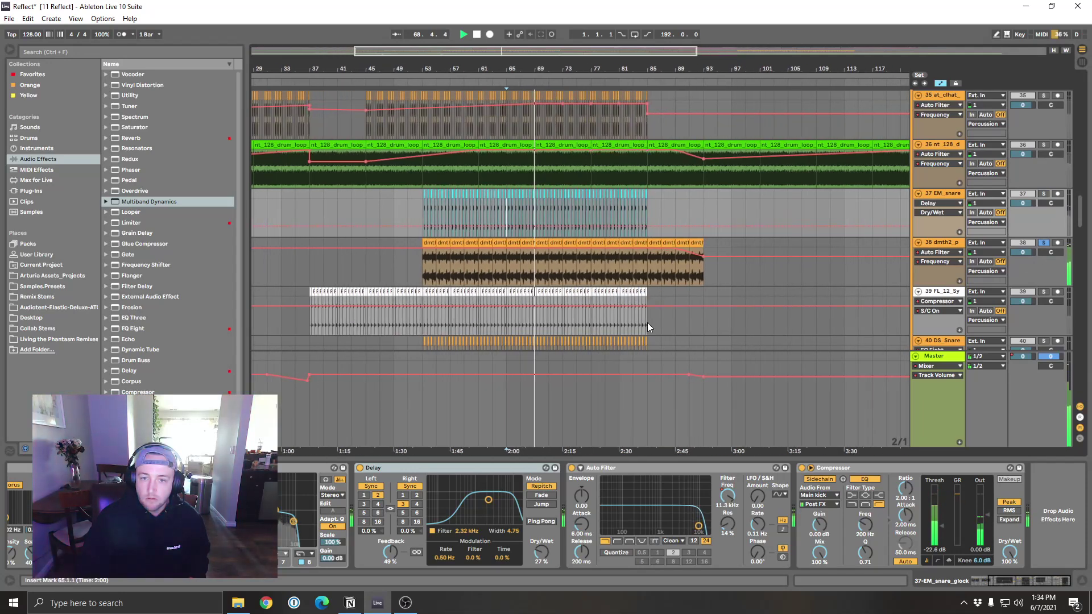
pyautogui.click(649, 276)
pyautogui.scroll(-1, 646, 333)
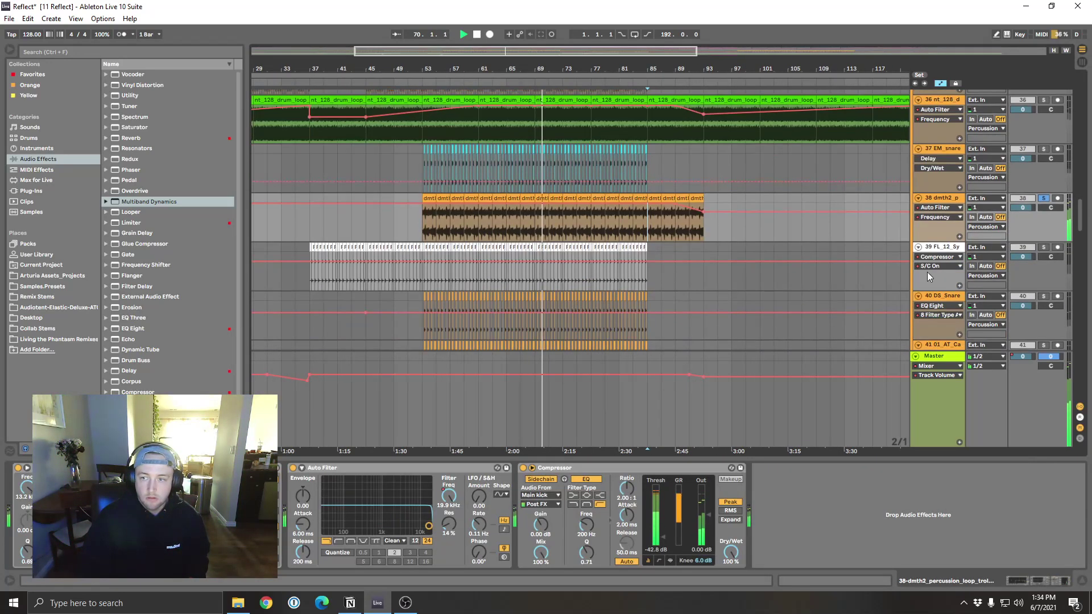
pyautogui.press('-')
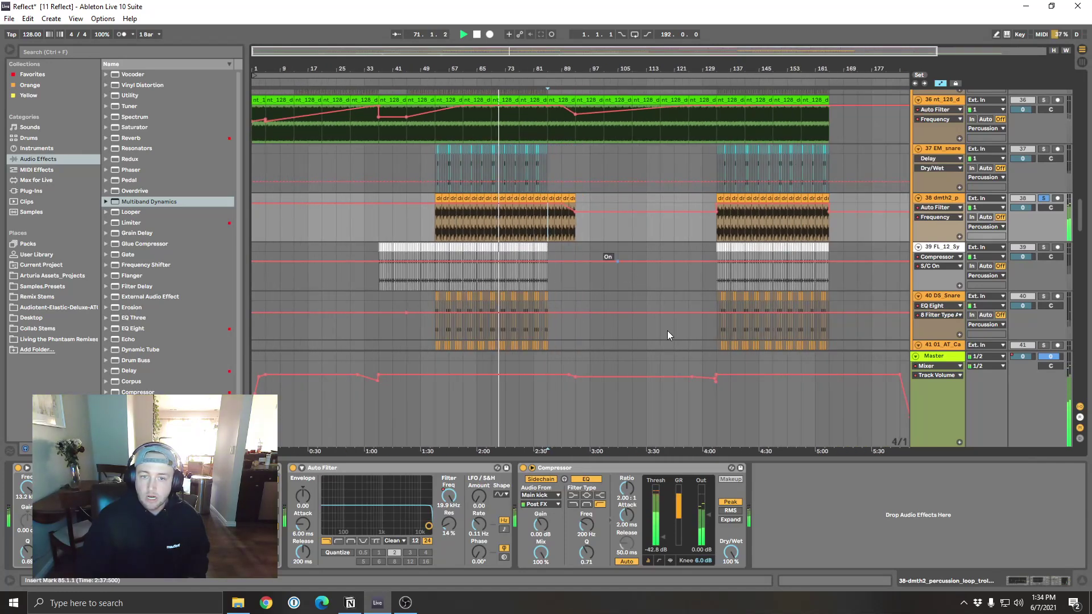
# Step: Move the insert marker to bar 81 and then bar 73 while listening to percussion loop track 38 soloed
pyautogui.scroll(1, 626, 279)
pyautogui.click(529, 255)
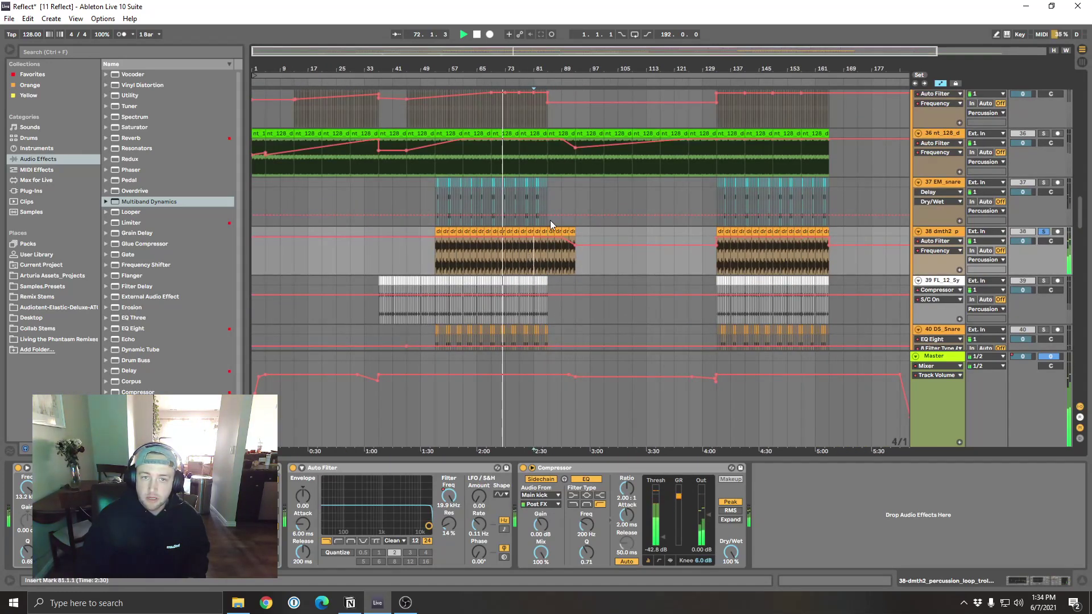
pyautogui.scroll(1, 598, 256)
pyautogui.click(510, 294)
pyautogui.scroll(-1, 537, 316)
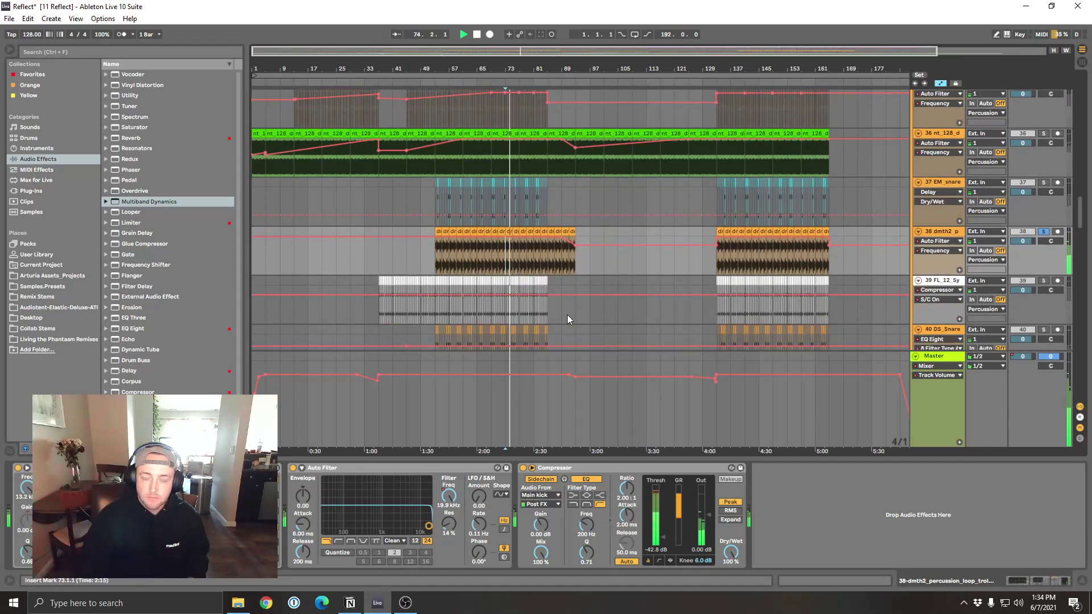
# Step: Solo and select FL_12_Synth Shot track 39 to show its EQ Eight and Compressor, audition it from bar 53 and stop playback
pyautogui.scroll(-1, 567, 315)
pyautogui.click(432, 232)
pyautogui.moveTo(432, 232); pyautogui.dragTo(439, 232)
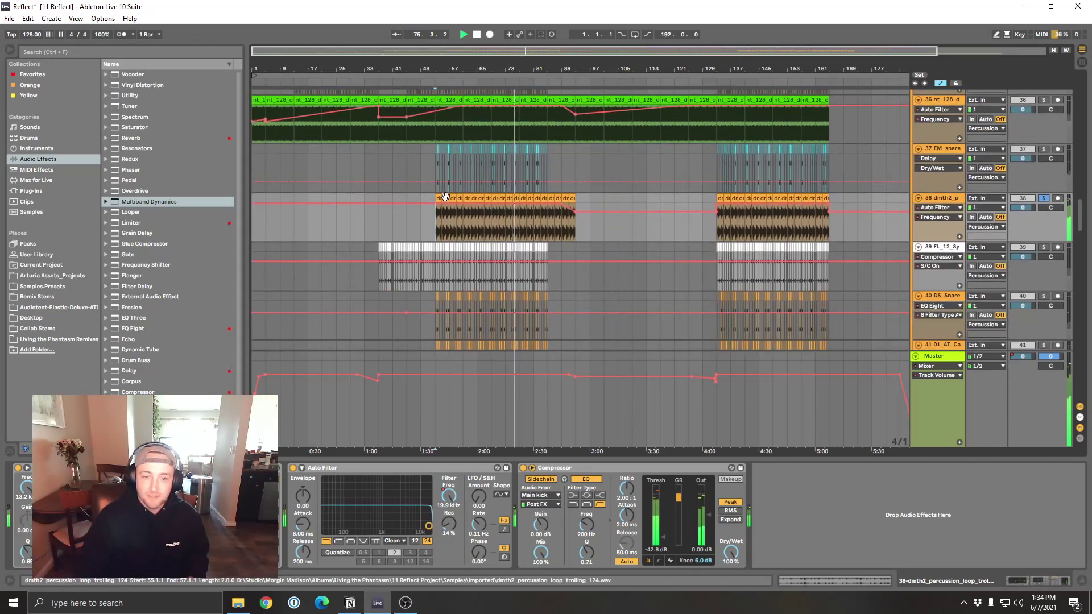
pyautogui.click(466, 268)
pyautogui.click(1044, 248)
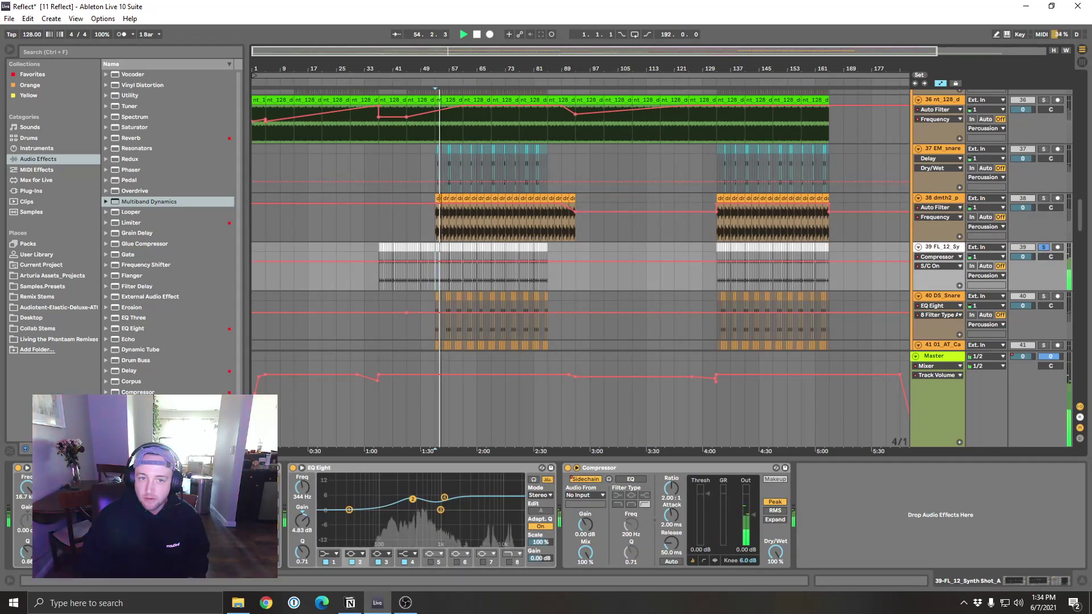
pyautogui.moveTo(498, 69); pyautogui.dragTo(501, 73)
pyautogui.press('space')
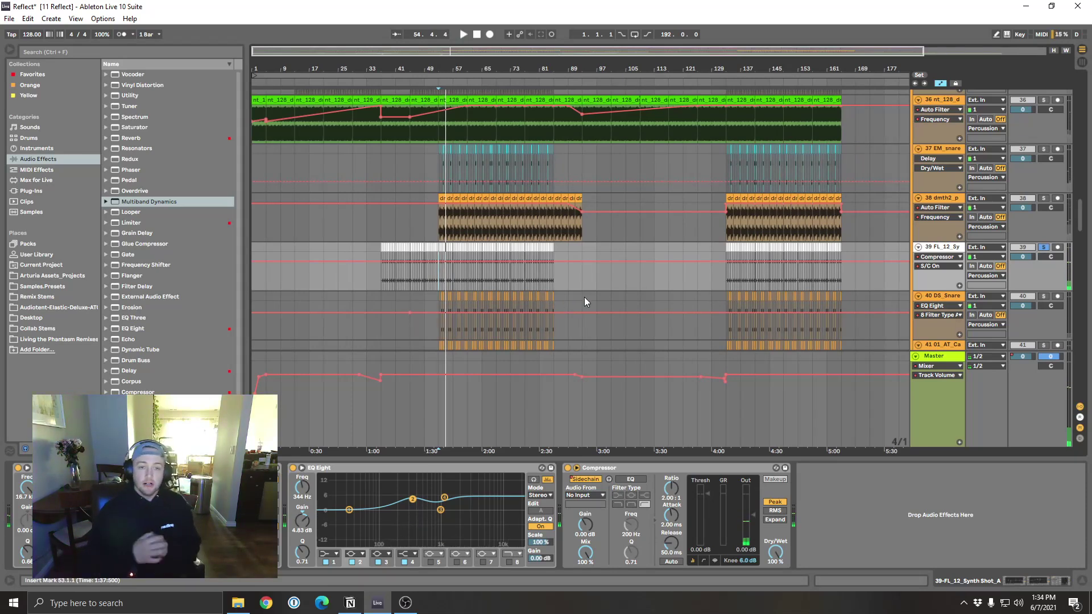
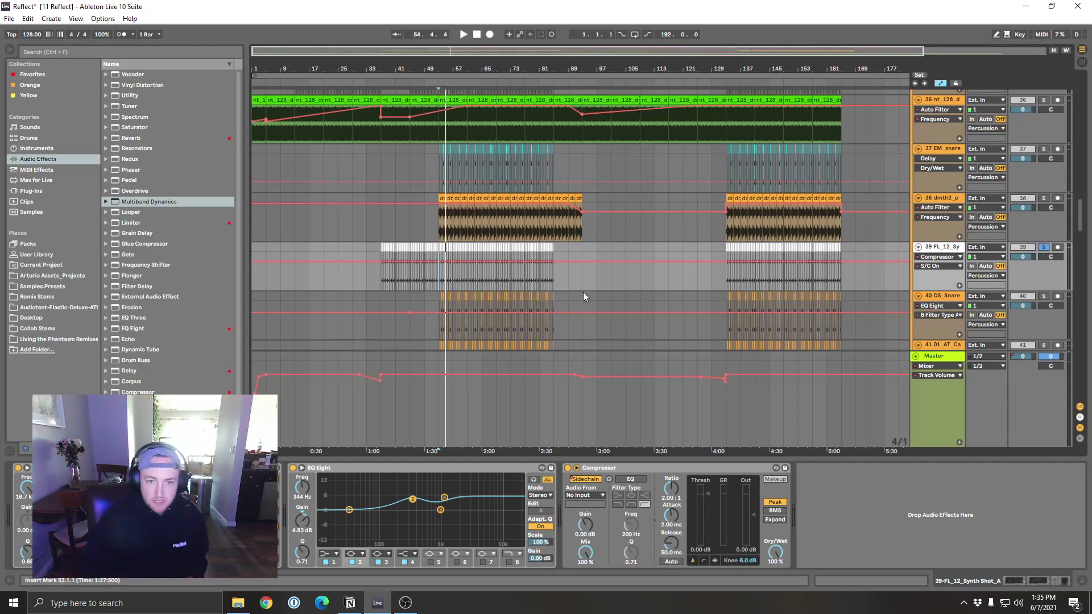
# Step: Play from bar 37, clear the solo on FL_12_Synth Shot track 39 and compare the mix with that track muted and unmuted
pyautogui.click(382, 247)
pyautogui.press('space')
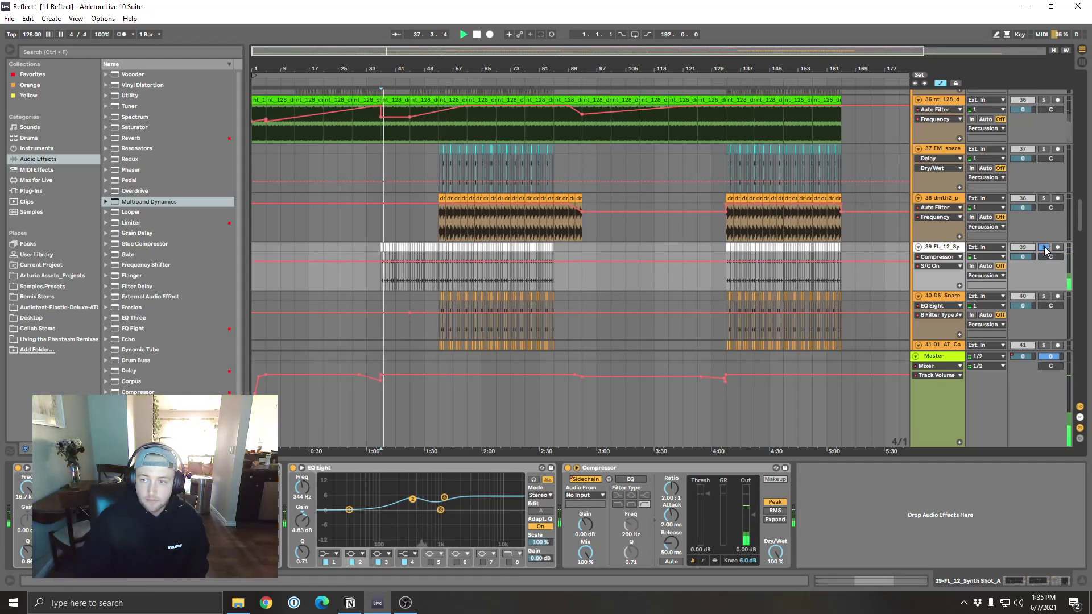
pyautogui.click(1045, 247)
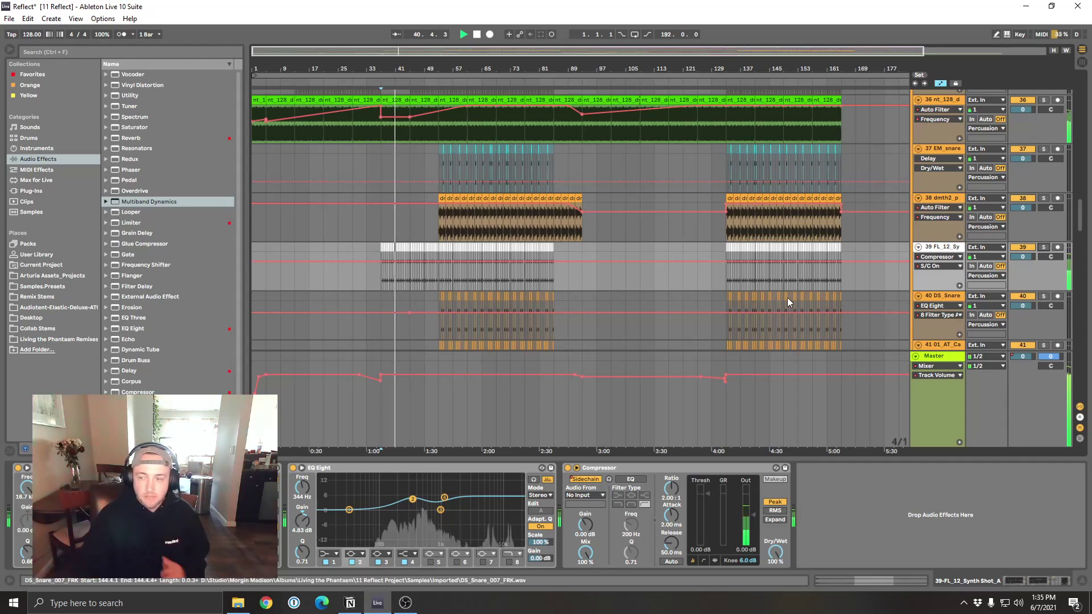
pyautogui.click(1024, 248)
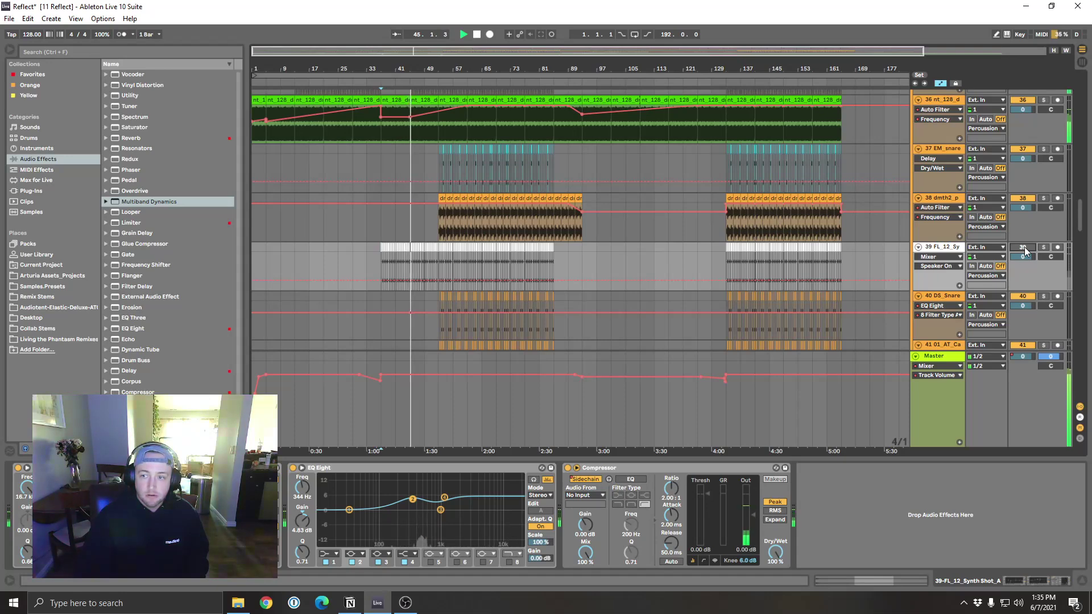
pyautogui.click(1024, 247)
pyautogui.scroll(-5, 568, 319)
pyautogui.press('space')
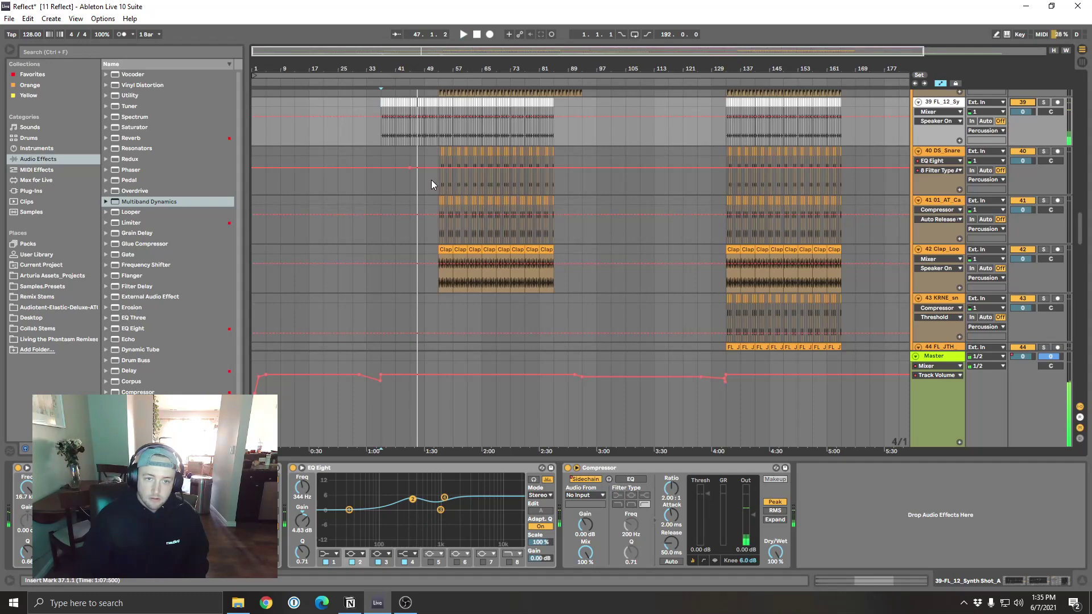
# Step: Play DS_Snare track 40 soloed from bar 53, then switch the solo to track 41 below it
pyautogui.click(433, 179)
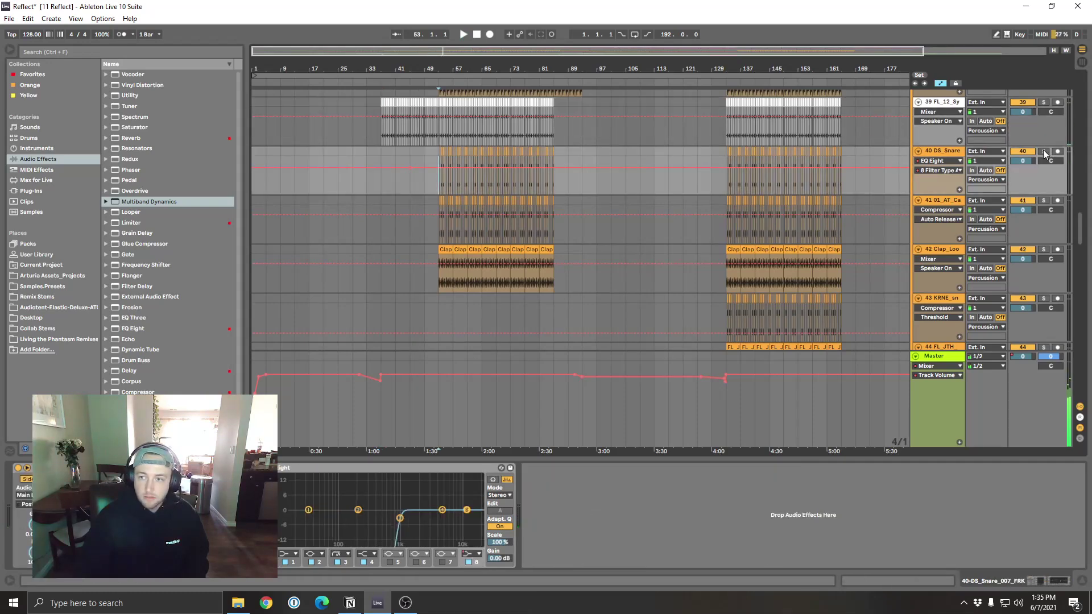
pyautogui.click(1044, 152)
pyautogui.press('space')
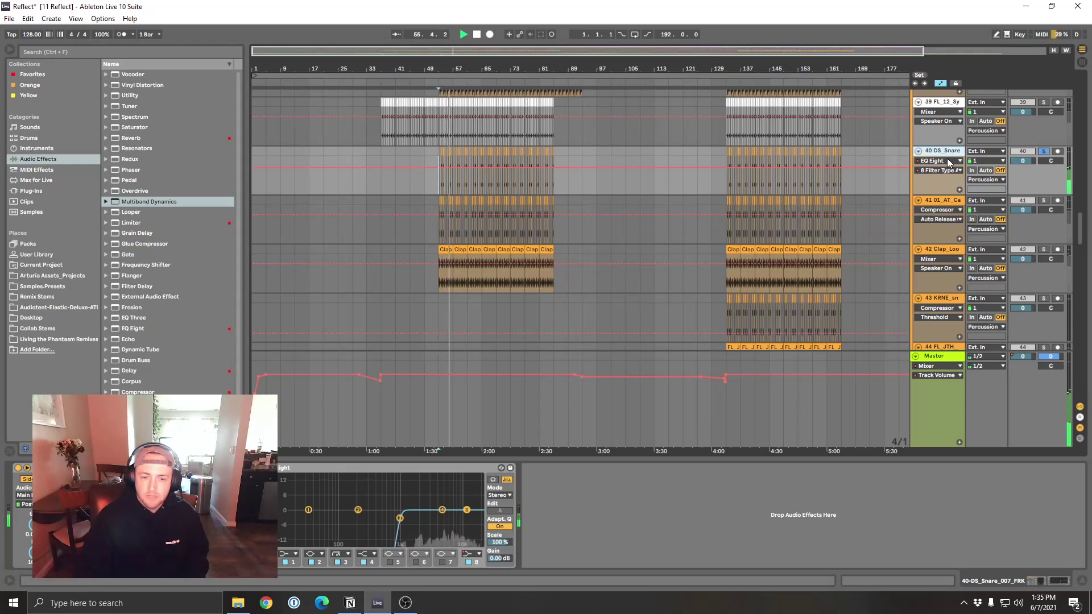
pyautogui.click(1044, 200)
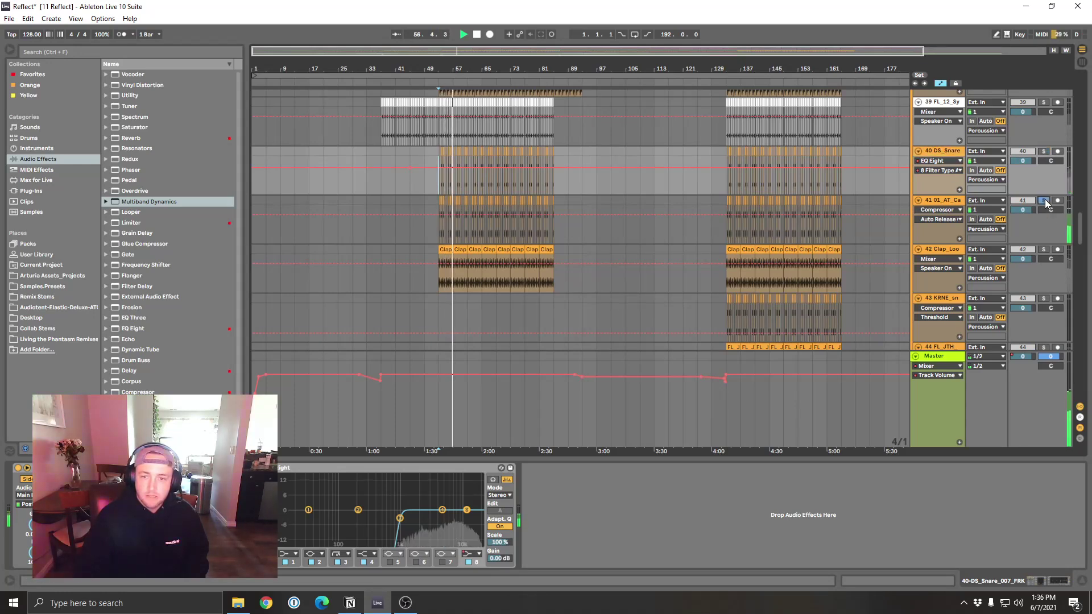
pyautogui.scroll(-1, 603, 234)
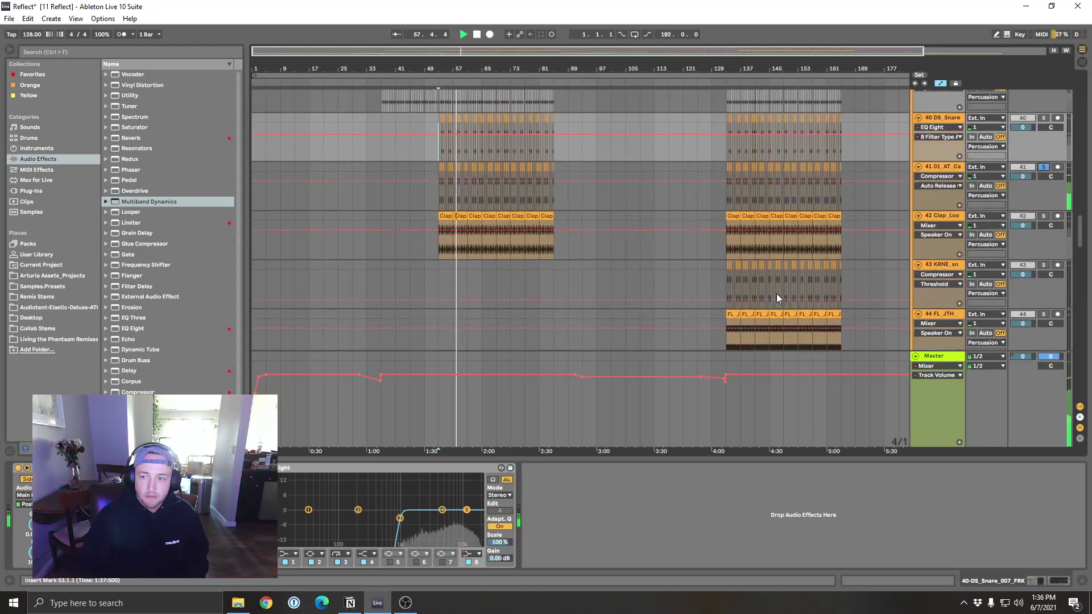
# Step: Audition Clap_Loop track 42 soloed, then clear the solo and select it to show its effects while the full mix plays
pyautogui.click(1044, 239)
pyautogui.click(1044, 239)
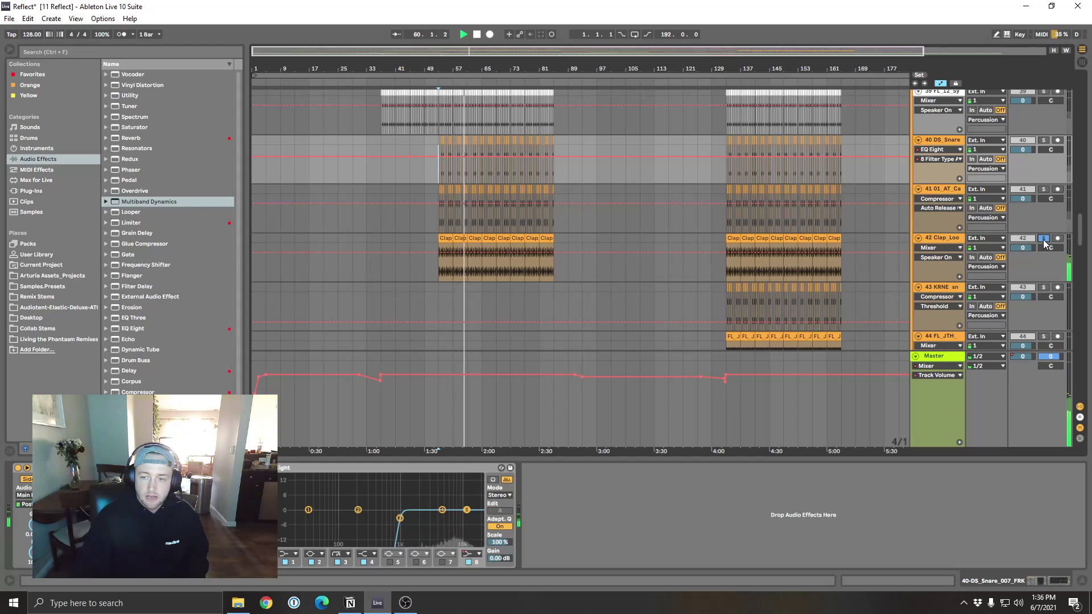
pyautogui.click(959, 240)
pyautogui.scroll(-4, 960, 246)
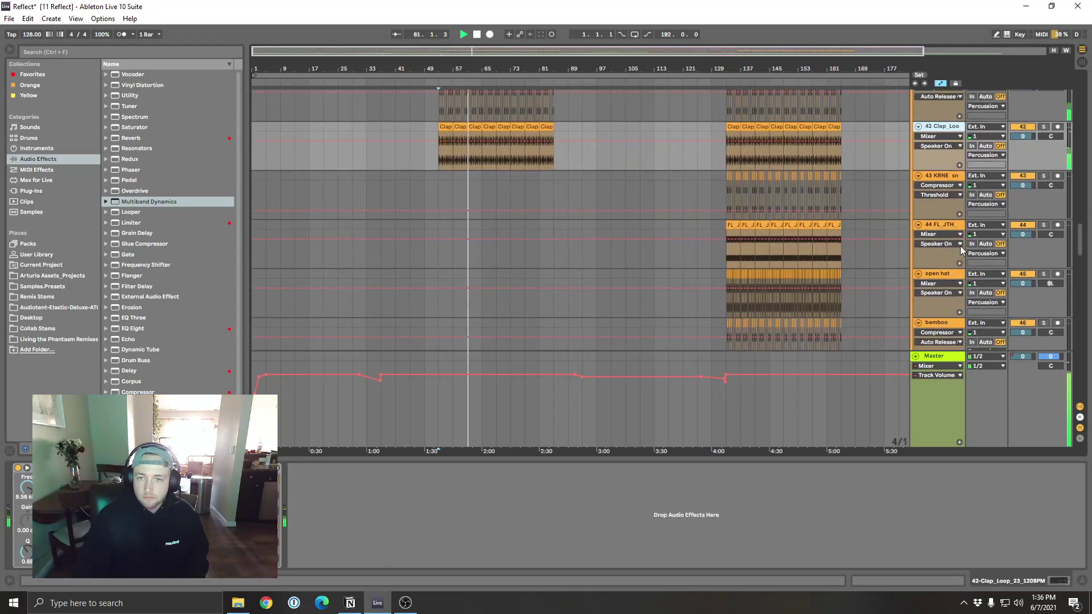
pyautogui.scroll(8, 961, 246)
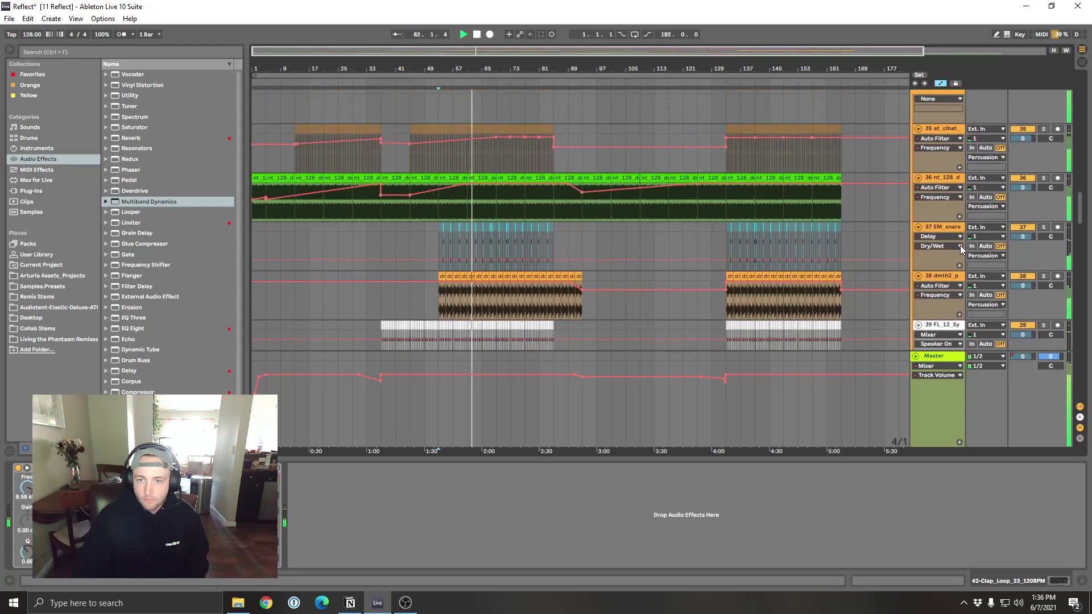
pyautogui.scroll(-5, 926, 243)
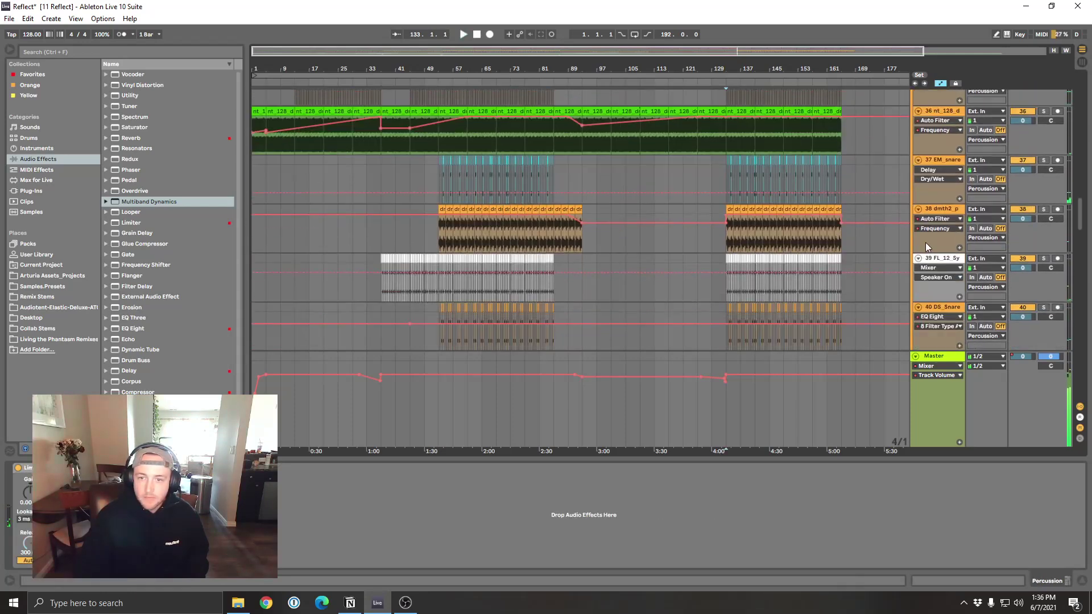
# Step: Play the Percussion group soloed from bar 133, toggling its solo to compare it with the full mix
pyautogui.moveTo(1081, 220); pyautogui.dragTo(1089, 188)
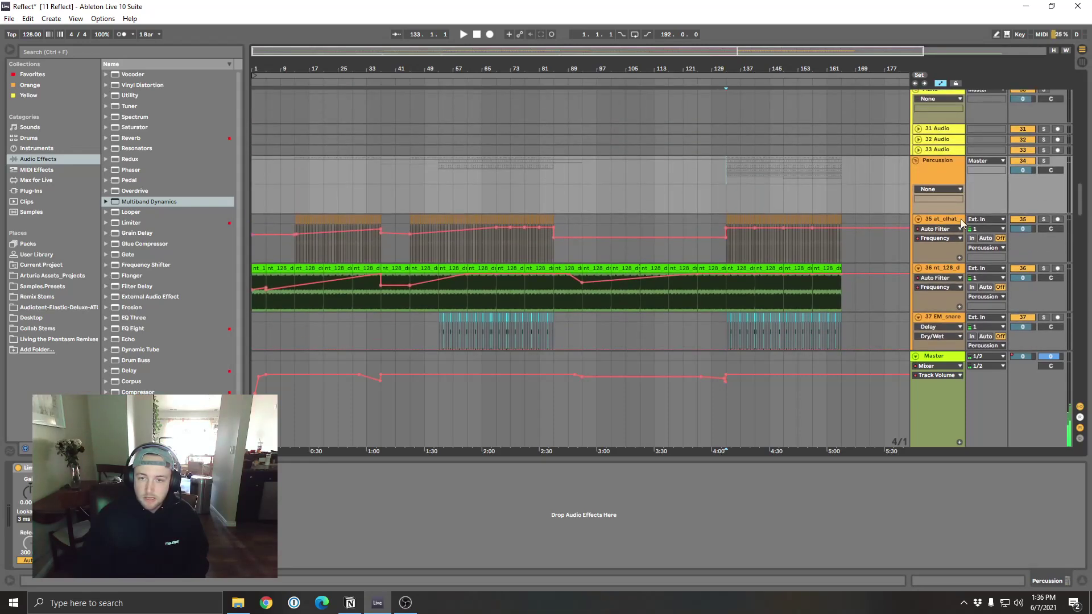
pyautogui.click(1047, 160)
pyautogui.press('space')
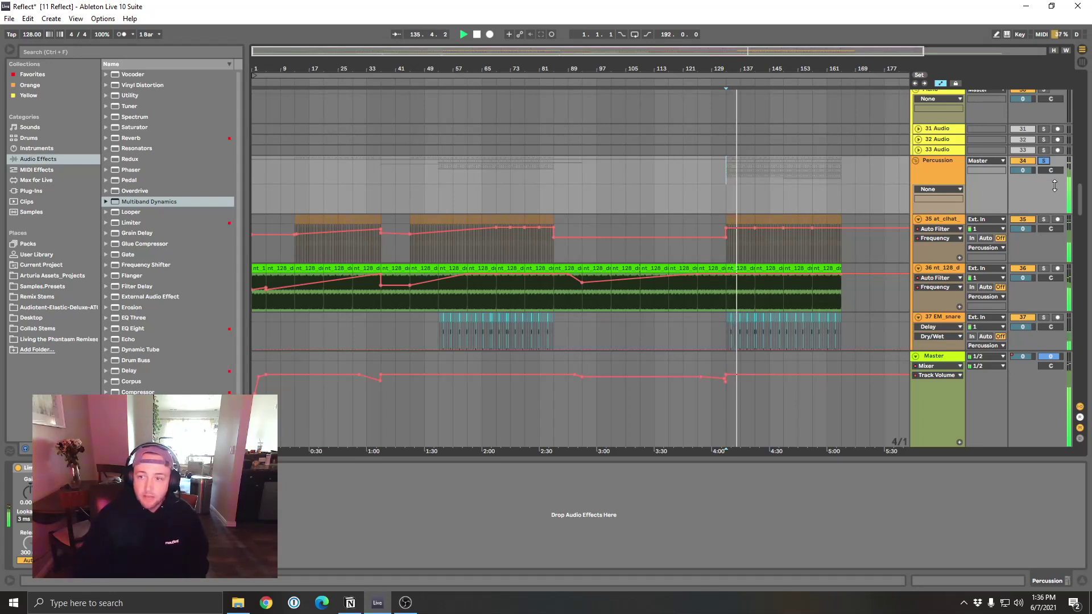
pyautogui.click(1043, 161)
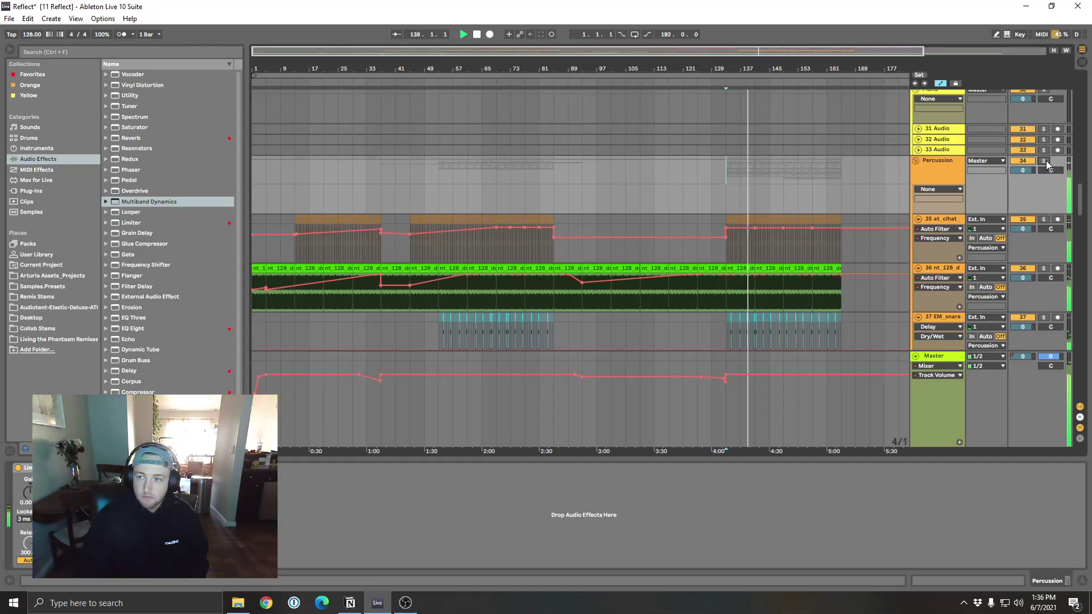
pyautogui.click(1045, 161)
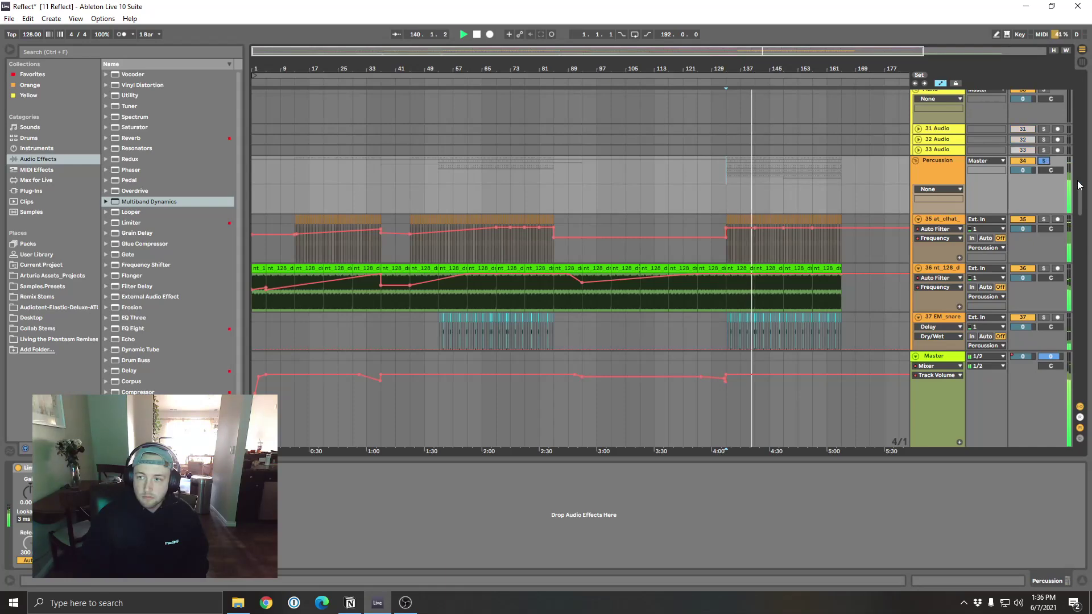
pyautogui.click(1043, 161)
# Step: Select the Bass clip at bar 37 on Bass track 57 and play it with the track soloed
pyautogui.moveTo(1079, 202); pyautogui.dragTo(1073, 295)
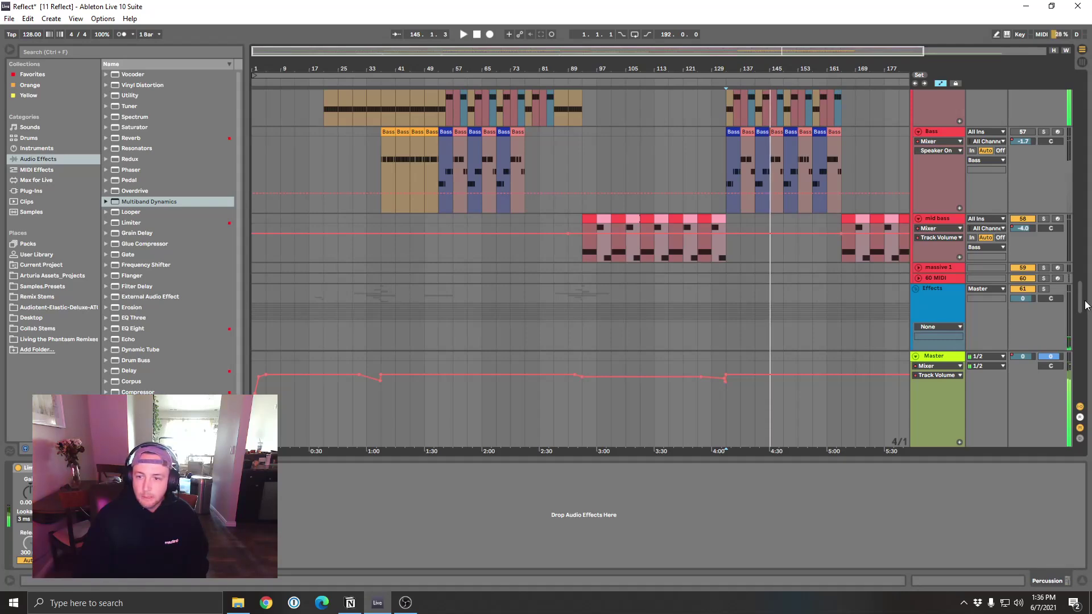
pyautogui.moveTo(1078, 302)
pyautogui.mouseDown()
pyautogui.moveTo(1089, 257)
pyautogui.moveTo(1091, 307)
pyautogui.mouseUp()
pyautogui.scroll(3, 569, 301)
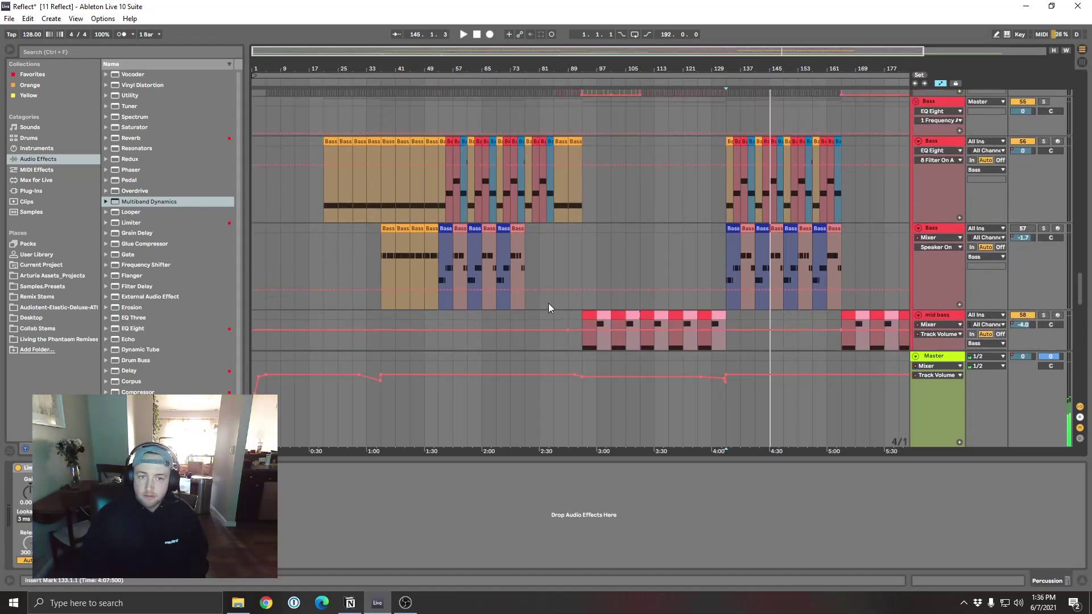
pyautogui.click(391, 223)
pyautogui.scroll(1, 728, 337)
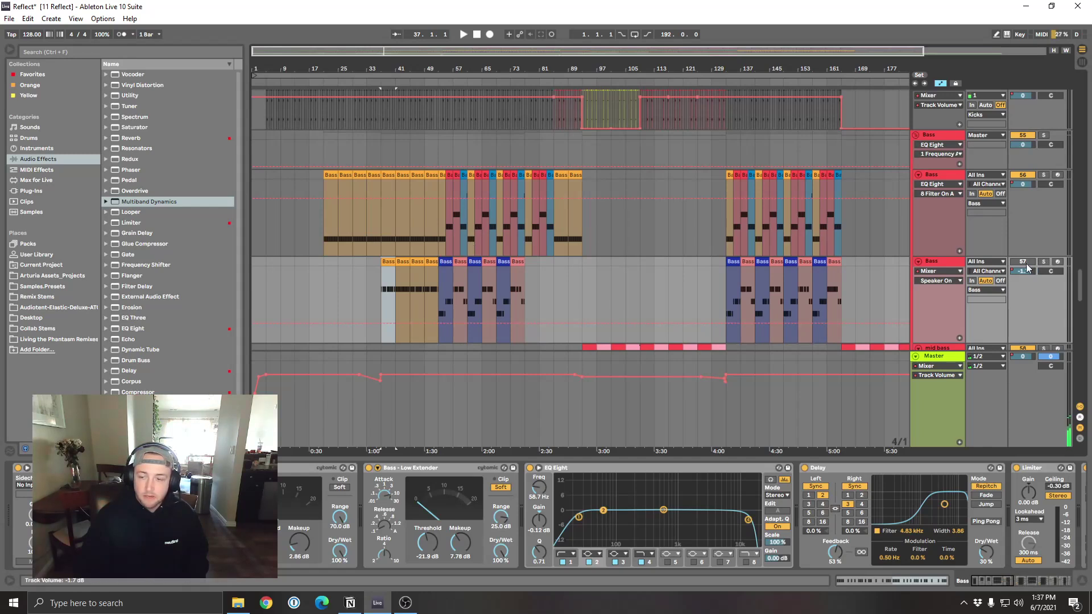
pyautogui.press('space')
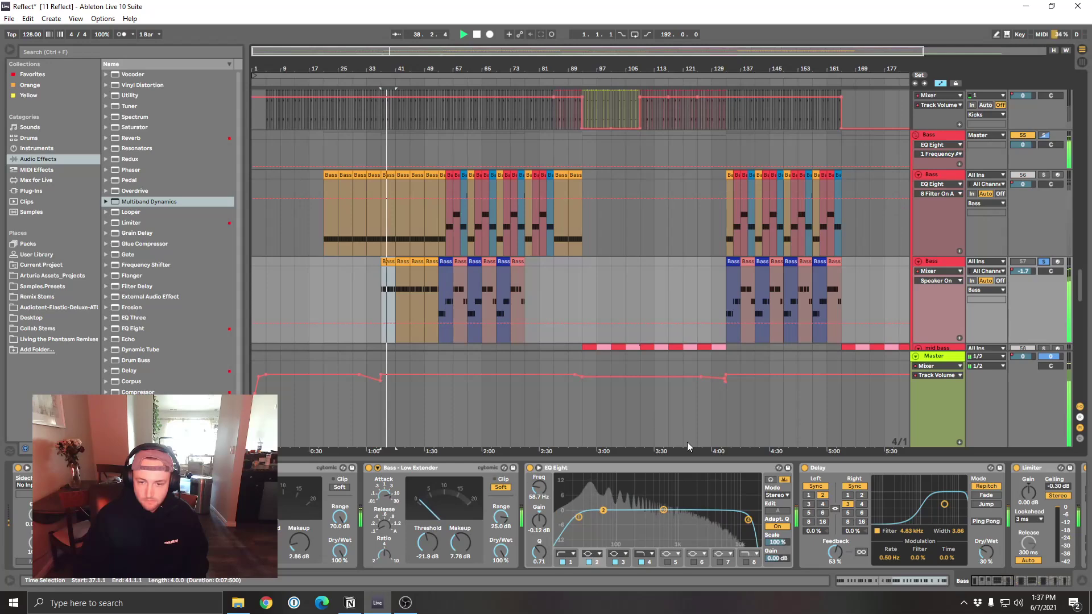
# Step: View the MIDI notes of the bar 37 Bass clip, return to the track's device chain and stop playback
pyautogui.moveTo(988, 582); pyautogui.dragTo(906, 573)
pyautogui.click(904, 576)
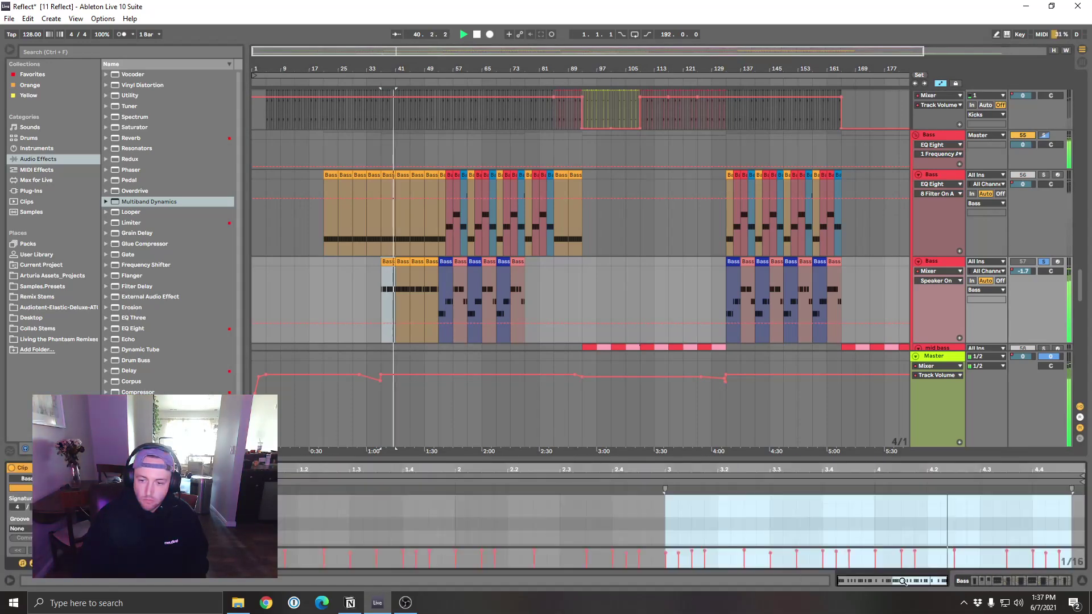
pyautogui.click(996, 579)
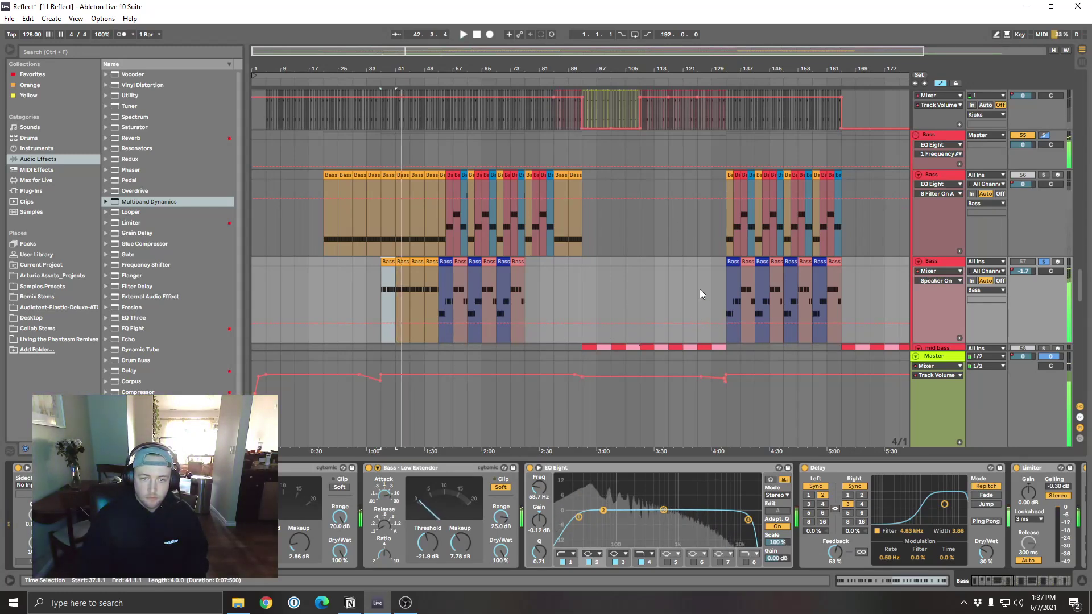
pyautogui.press('space')
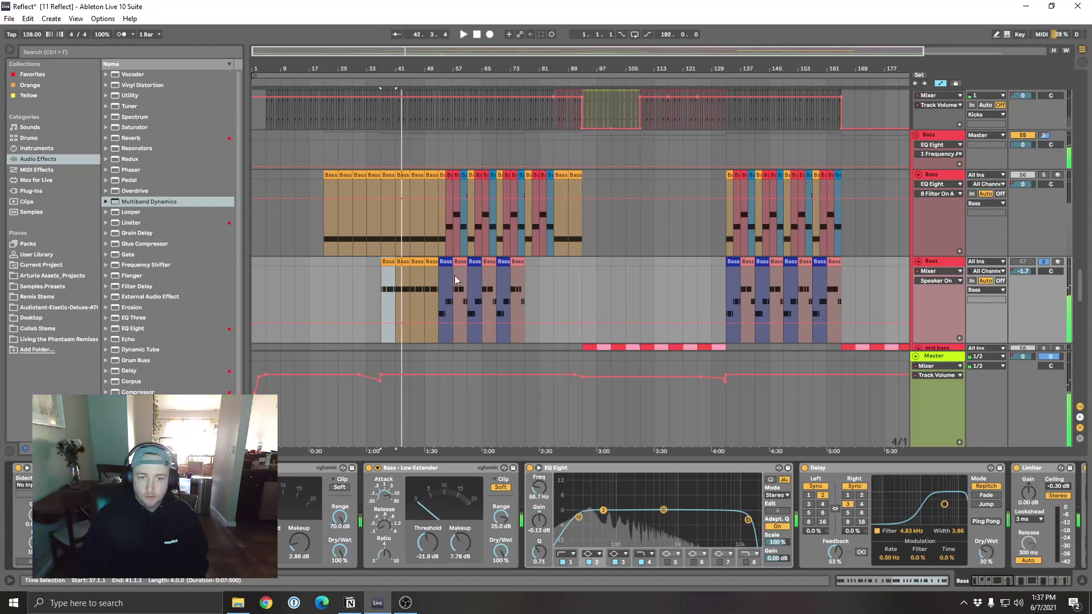
# Step: Play Bass track 56 soloed from bar 37, switch the solo to Bass track 57, then stop and clear the solo
pyautogui.click(382, 183)
pyautogui.click(1047, 174)
pyautogui.press('space')
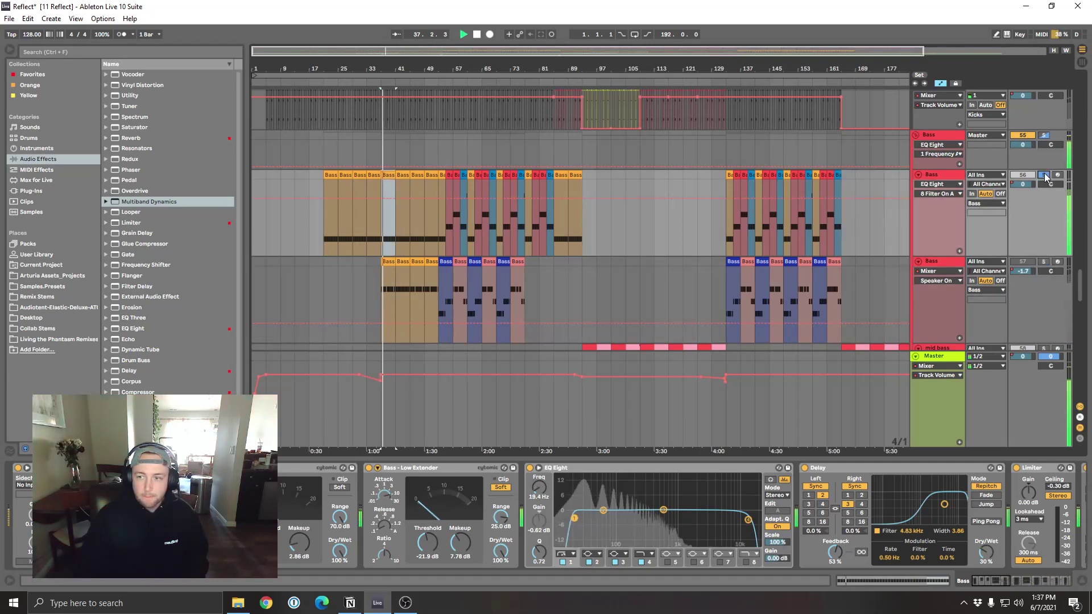
pyautogui.click(1045, 262)
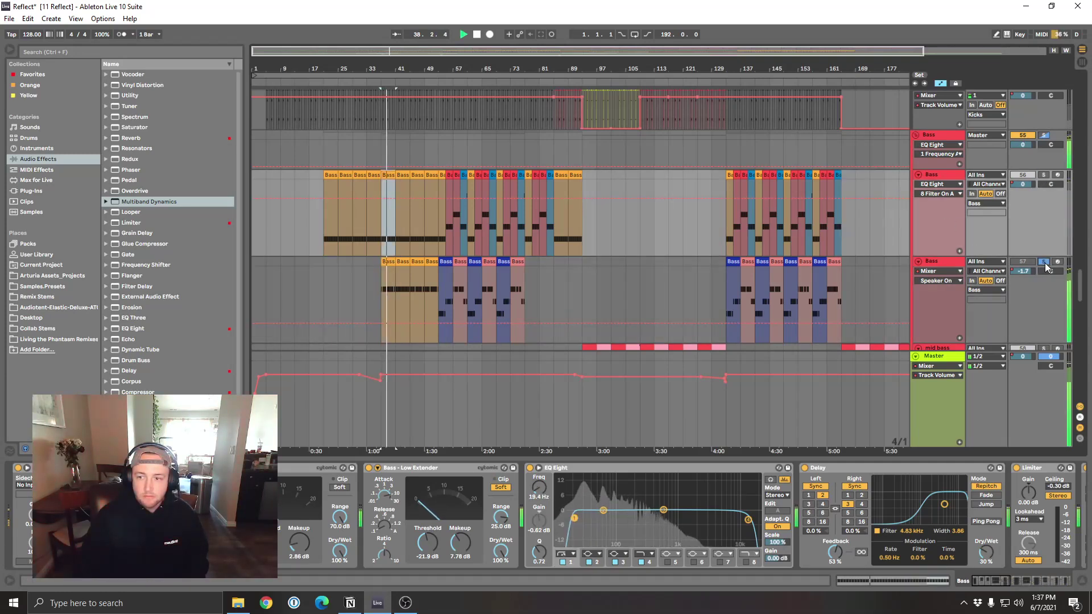
pyautogui.press('space')
pyautogui.click(1045, 261)
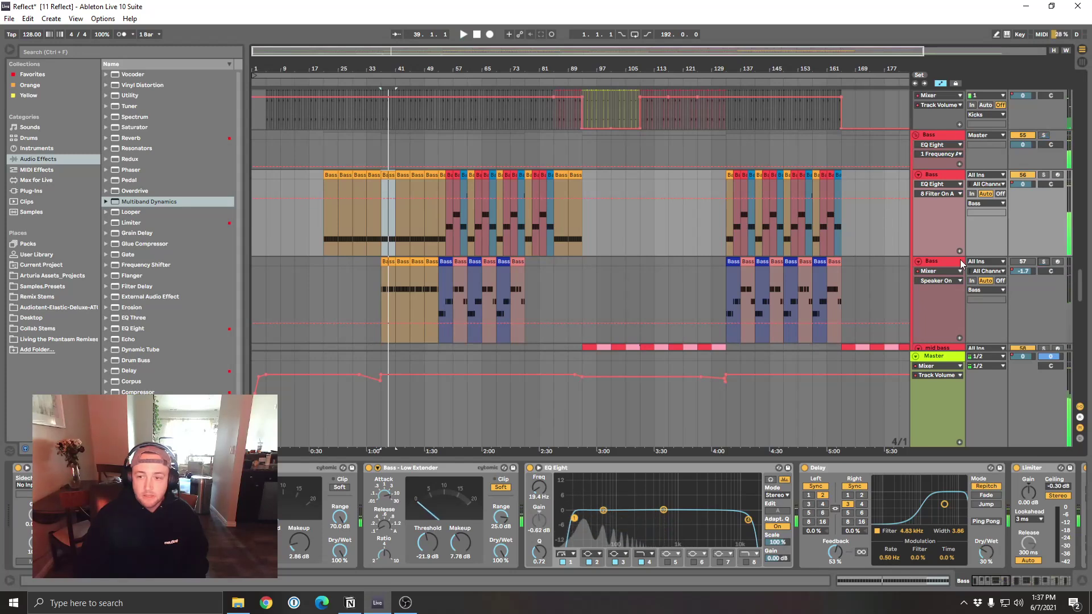
# Step: Select Bass track 56, then move to the bar 37 clip on Bass track 57 to compare their devices
pyautogui.click(960, 261)
pyautogui.click(941, 178)
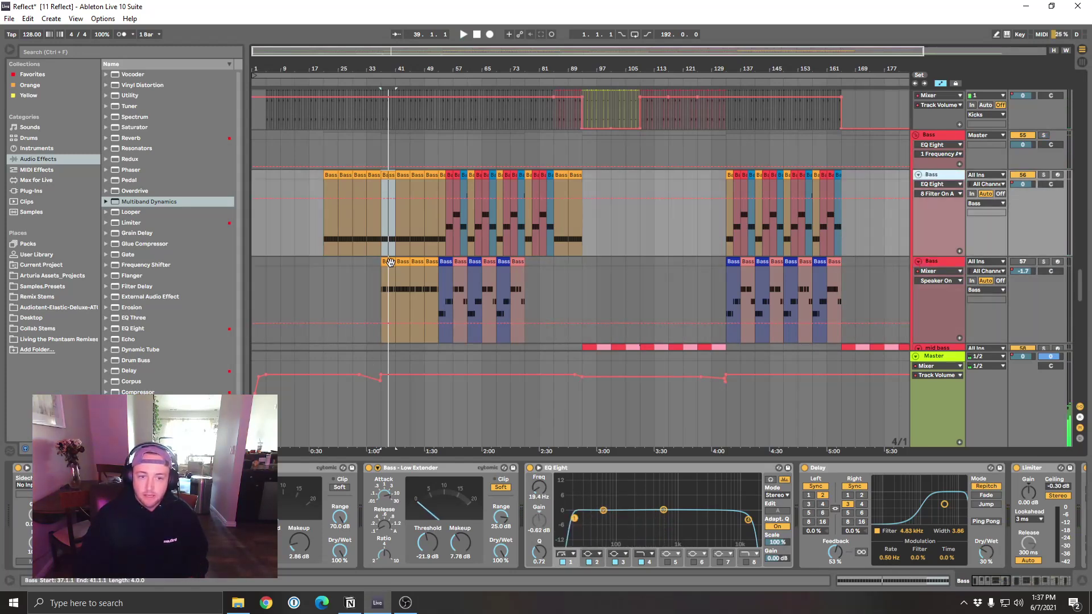
pyautogui.press('Down')
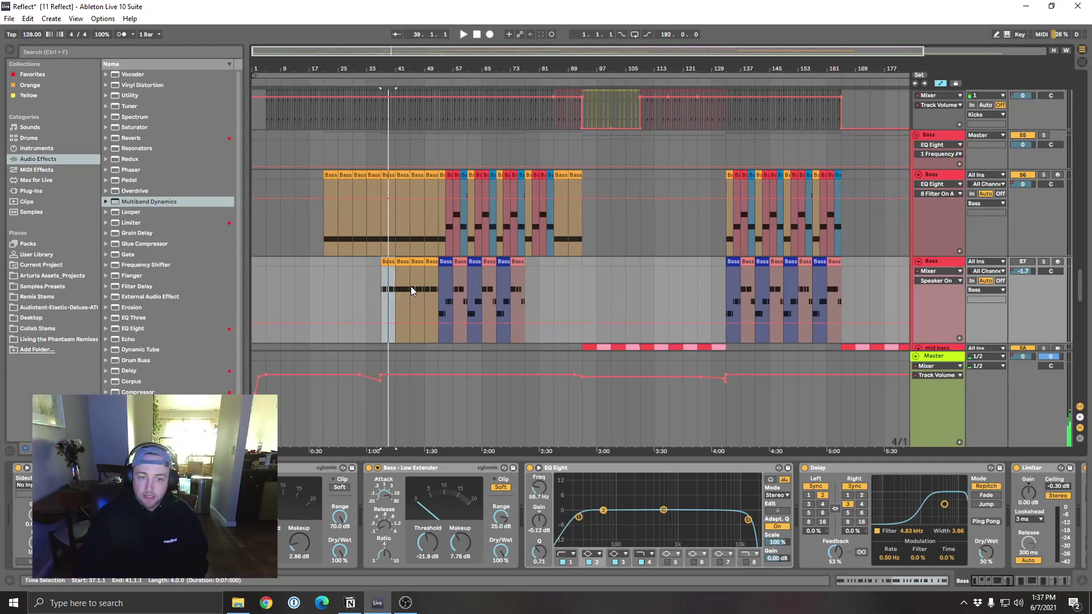
# Step: Step through the orange Bass clips between bars 37 and 53 on Bass track 57, ending on the bar 37 clip
pyautogui.click(398, 263)
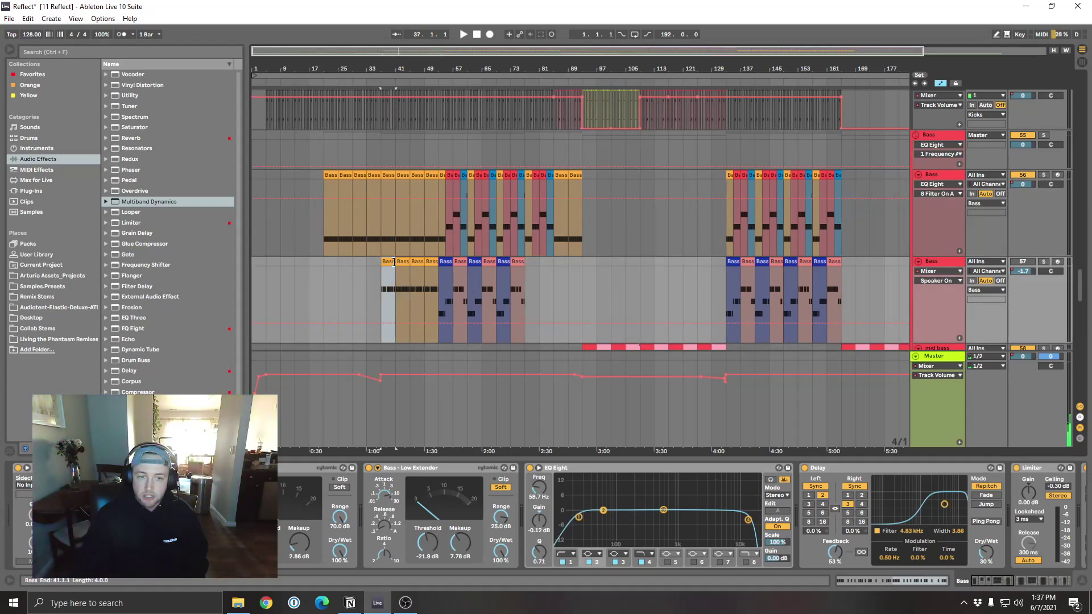
pyautogui.click(389, 262)
pyautogui.click(417, 262)
pyautogui.click(433, 260)
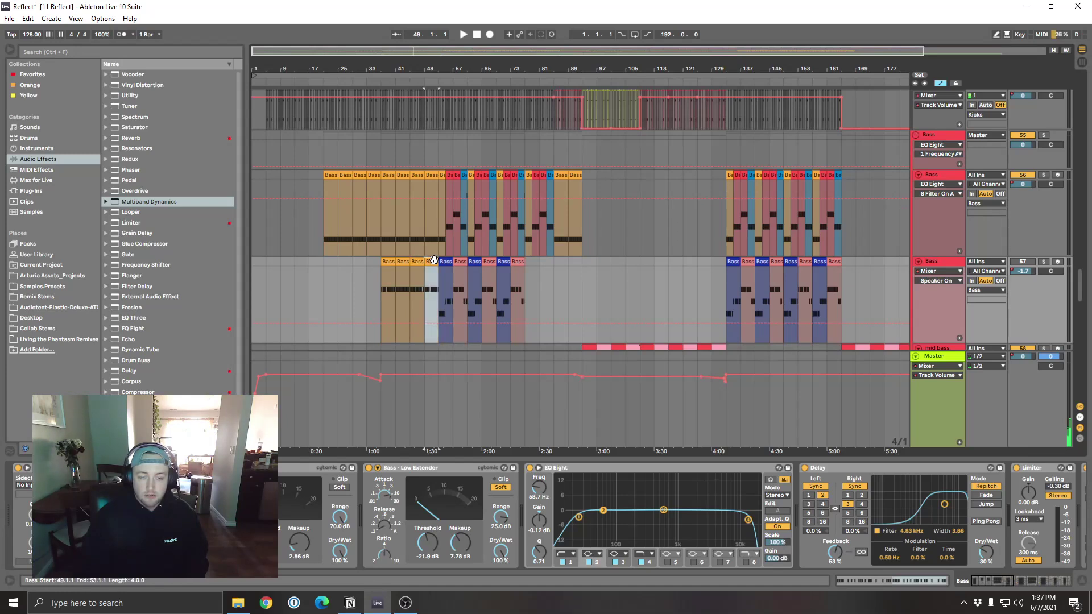
pyautogui.click(413, 262)
pyautogui.click(404, 263)
pyautogui.click(390, 264)
pyautogui.click(400, 264)
pyautogui.click(386, 264)
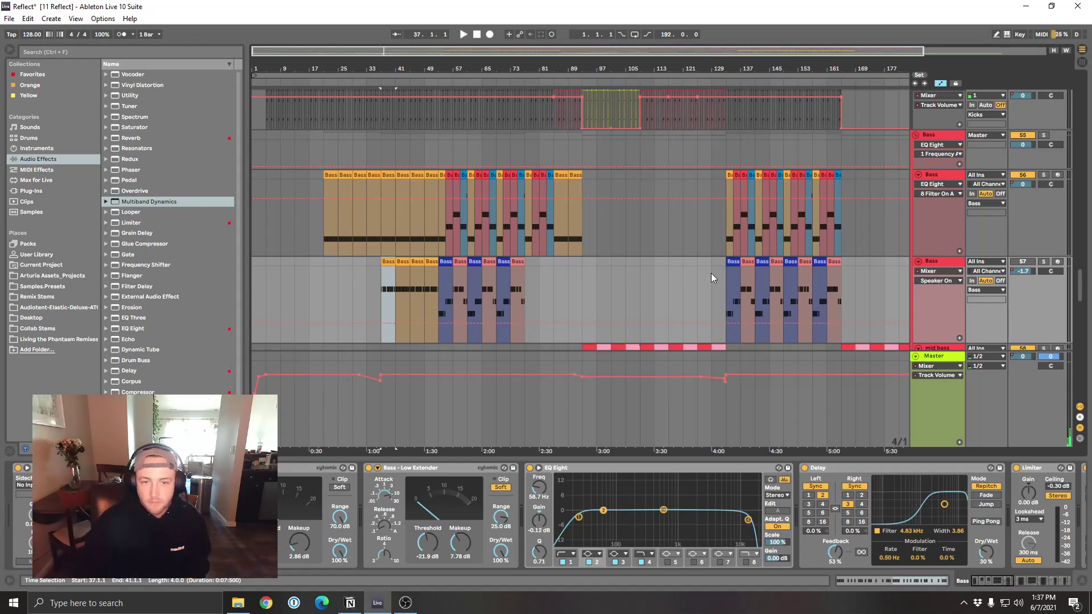
# Step: Fold Bass track 57 and play the mid bass track 58 soloed from its first clip at bar 93
pyautogui.scroll(-4, 1075, 285)
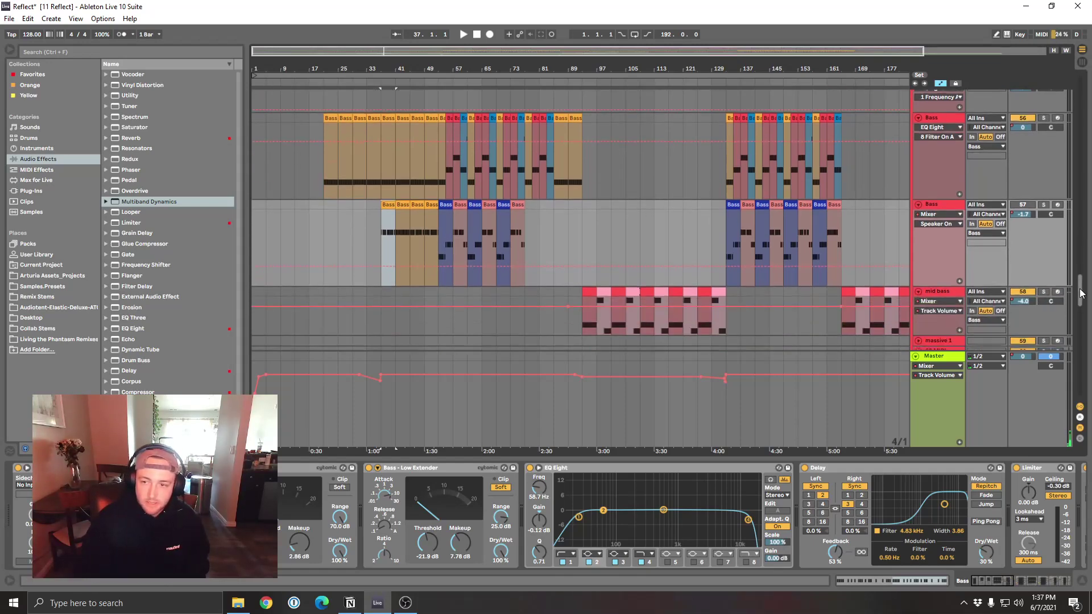
pyautogui.click(918, 156)
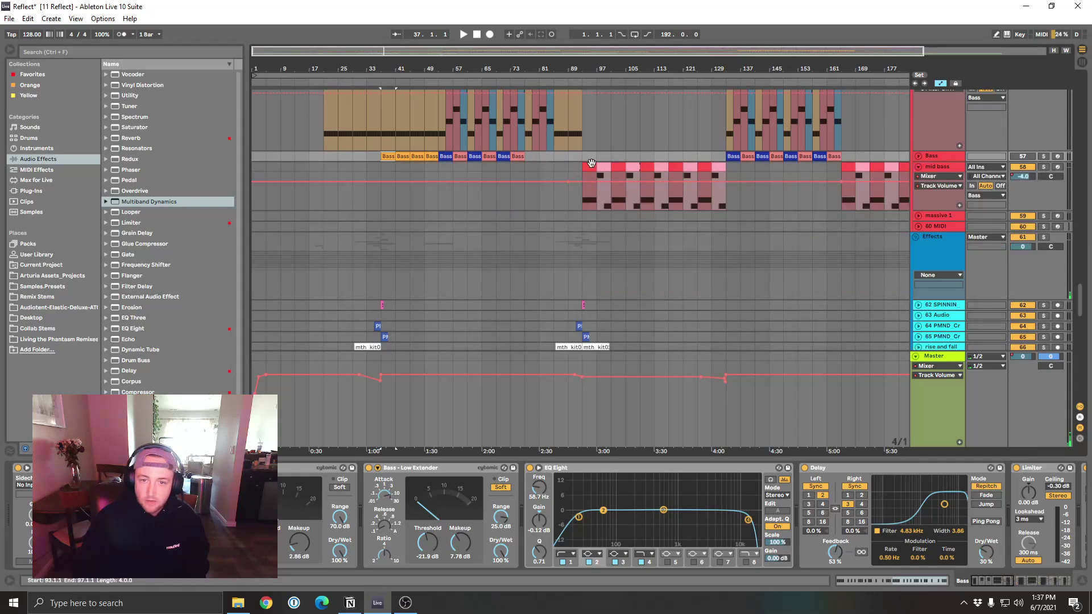
pyautogui.click(592, 188)
pyautogui.scroll(1, 708, 236)
pyautogui.scroll(1, 708, 237)
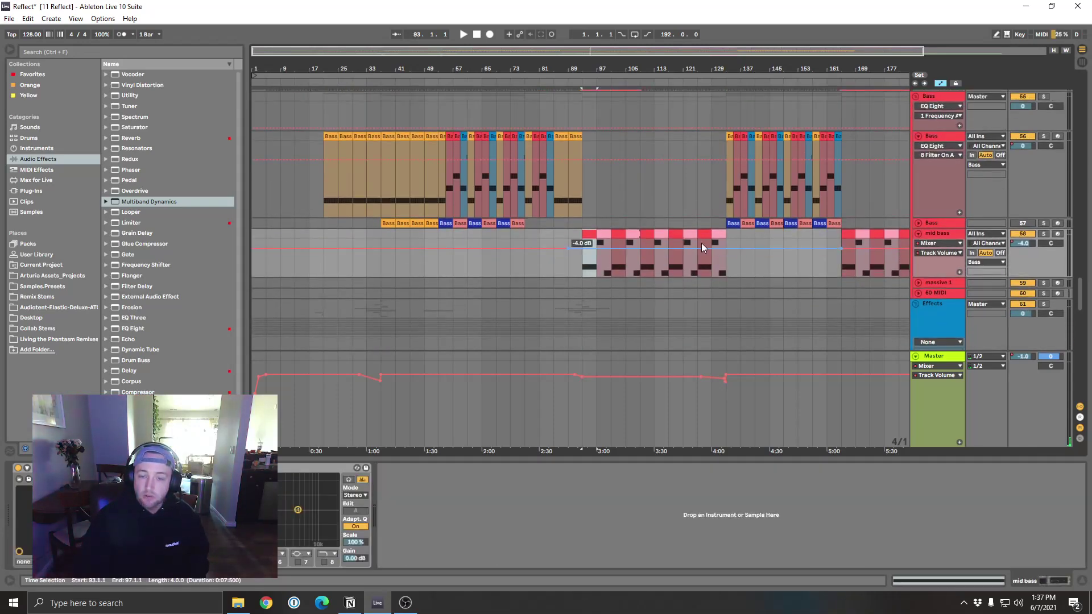
pyautogui.click(1043, 234)
pyautogui.press('space')
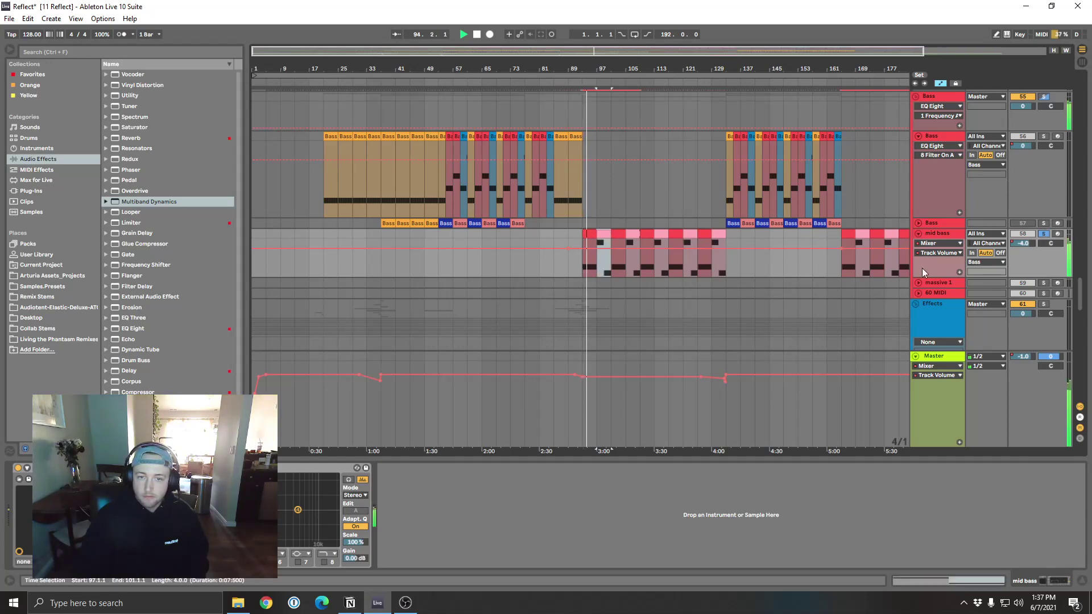
# Step: Stop playback and select the mid bass track, ending on its clip at bar 101
pyautogui.press('space')
pyautogui.click(950, 235)
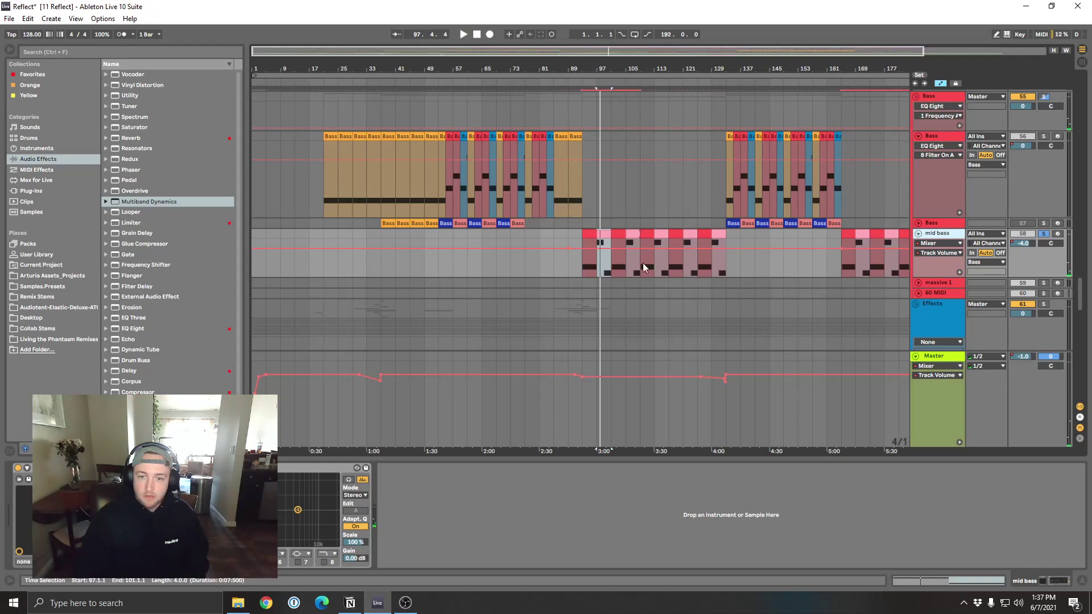
pyautogui.click(616, 235)
pyautogui.scroll(3, 606, 200)
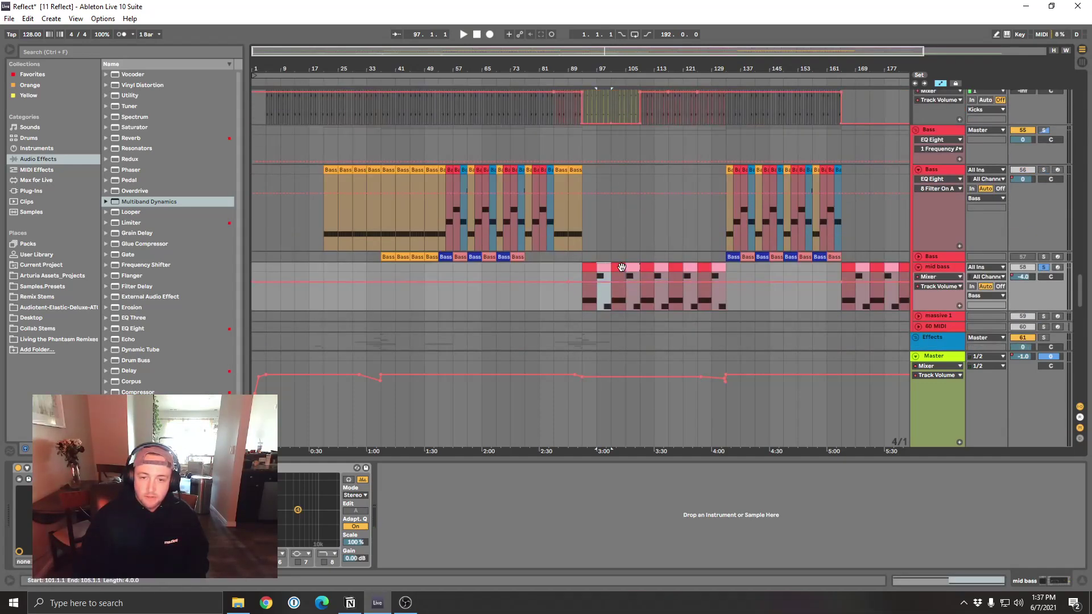
pyautogui.click(622, 267)
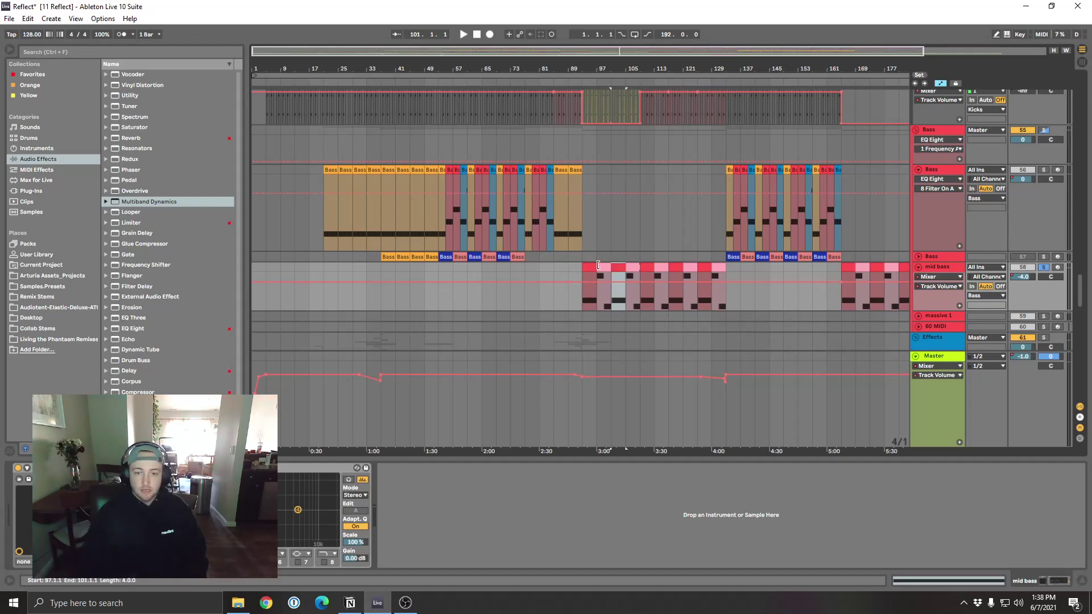
# Step: Alternate between the mid bass clips at bars 93 and 97 to compare them
pyautogui.click(585, 263)
pyautogui.click(590, 267)
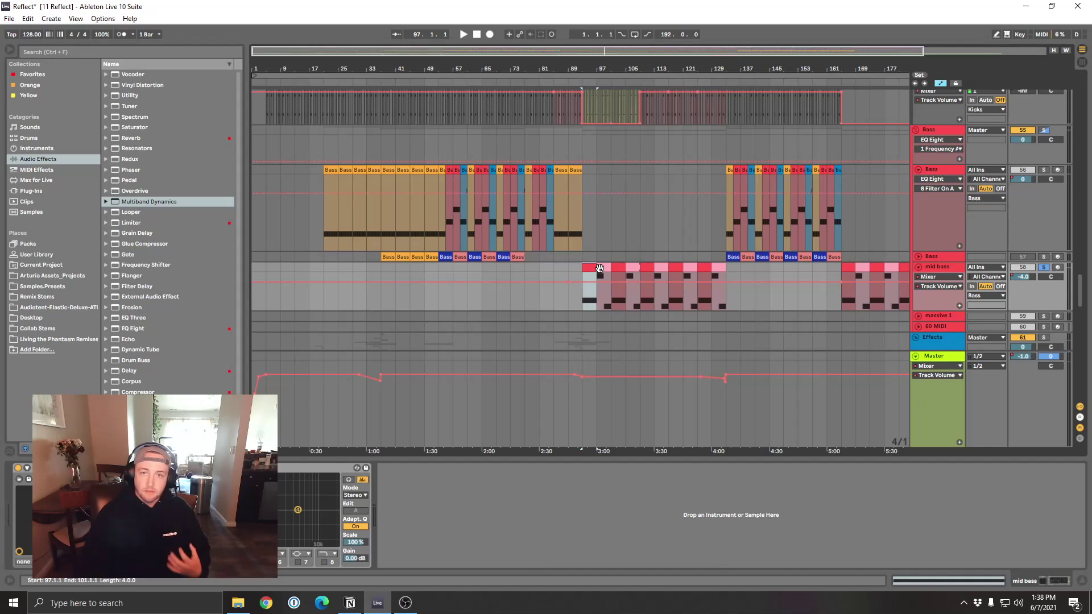
pyautogui.click(602, 267)
pyautogui.click(591, 268)
pyautogui.click(601, 267)
pyautogui.click(590, 268)
pyautogui.click(599, 268)
# Step: Set the insert marker at bar 35 on Effects track 68, and unfold the long white and rise and fall tracks
pyautogui.moveTo(1077, 283); pyautogui.dragTo(1080, 306)
pyautogui.click(919, 229)
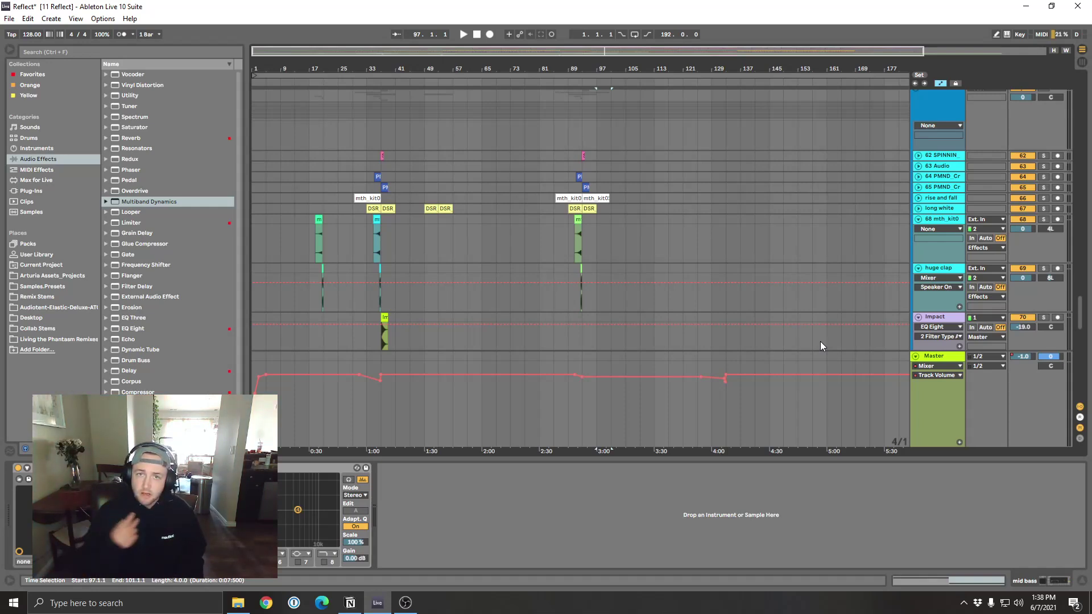
pyautogui.moveTo(372, 70); pyautogui.dragTo(388, 83)
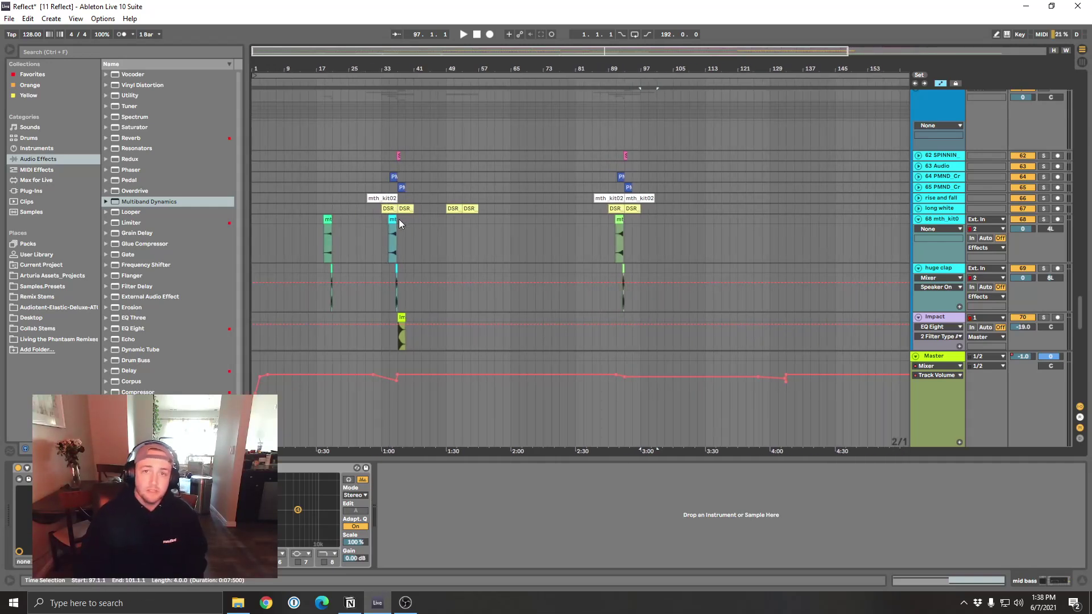
pyautogui.click(393, 234)
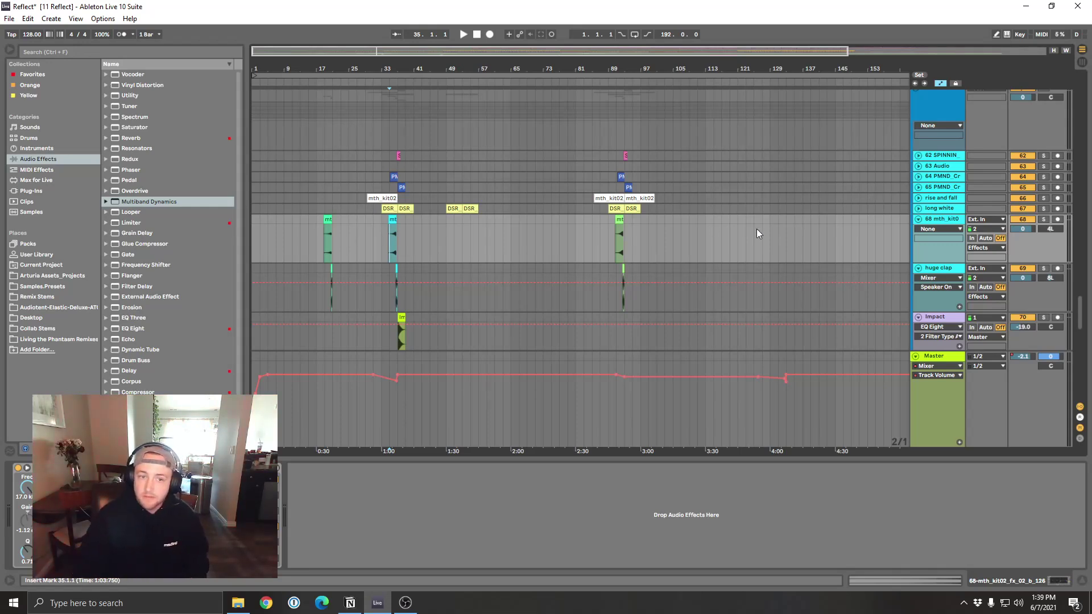
pyautogui.click(918, 208)
pyautogui.click(919, 197)
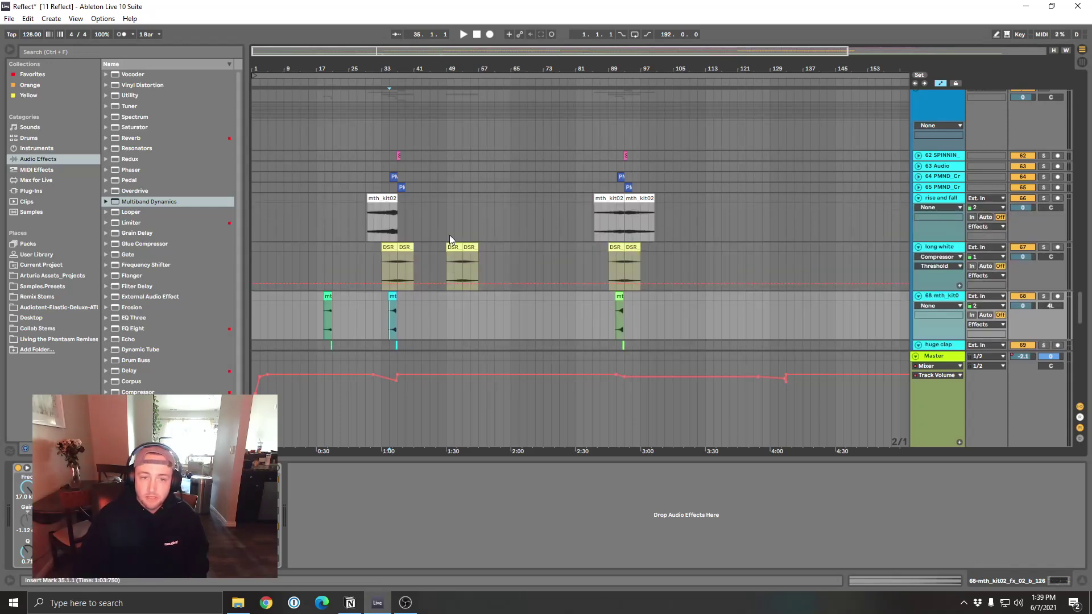
# Step: Play PMND crash track 65 soloed from bar 37, switch the solo to SPINNIN clap track 62, then clear the solo
pyautogui.click(399, 183)
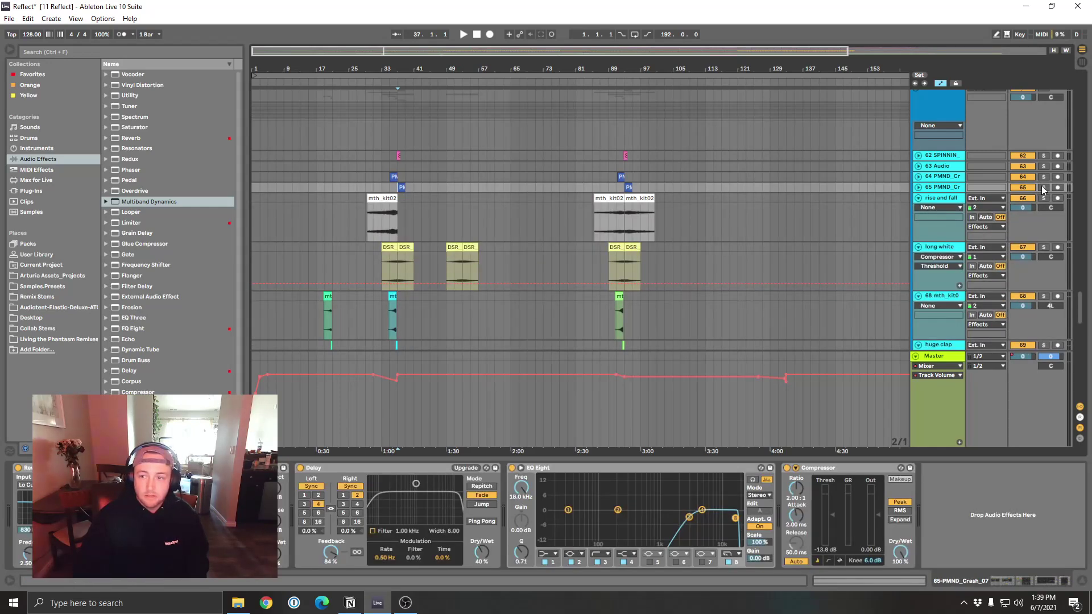
pyautogui.press('space')
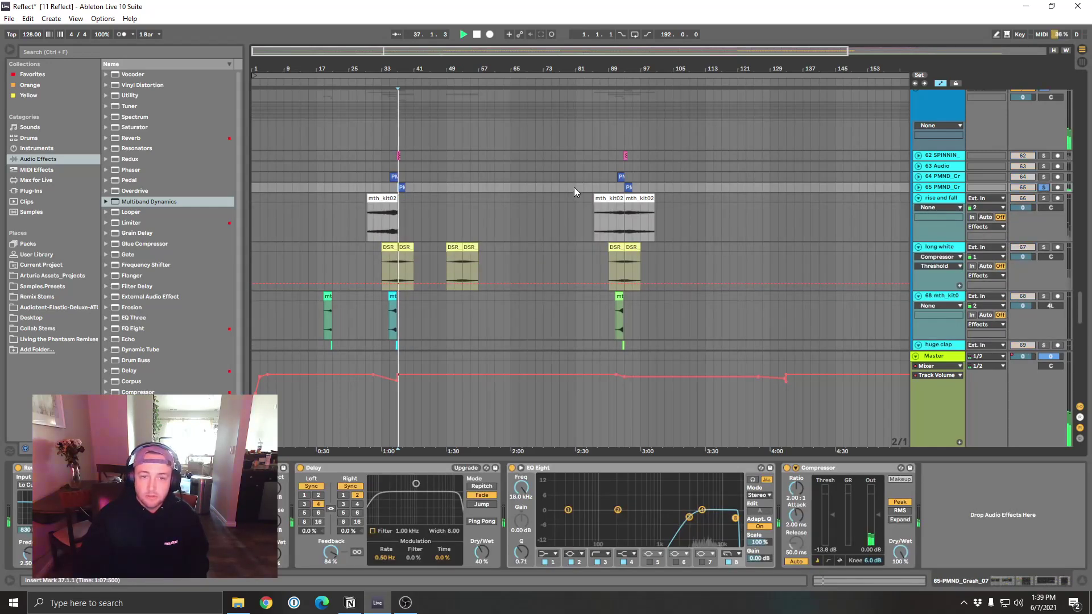
pyautogui.click(1045, 156)
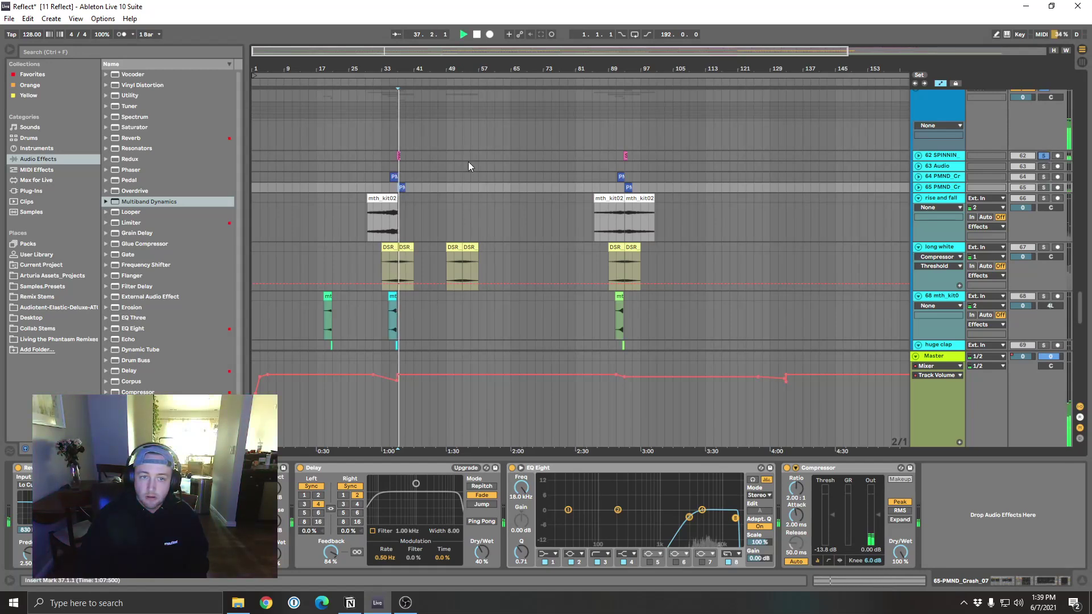
pyautogui.click(402, 158)
pyautogui.click(1045, 156)
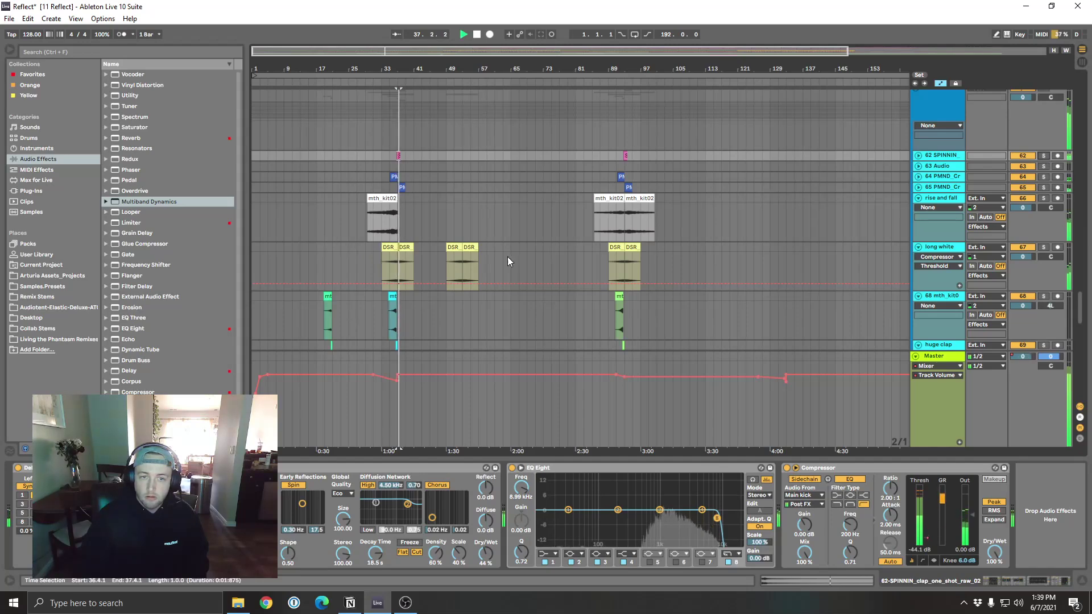
# Step: Play the long white track soloed from its clip at bar 37
pyautogui.scroll(-3, 503, 257)
pyautogui.click(407, 169)
pyautogui.click(1042, 169)
pyautogui.press('space')
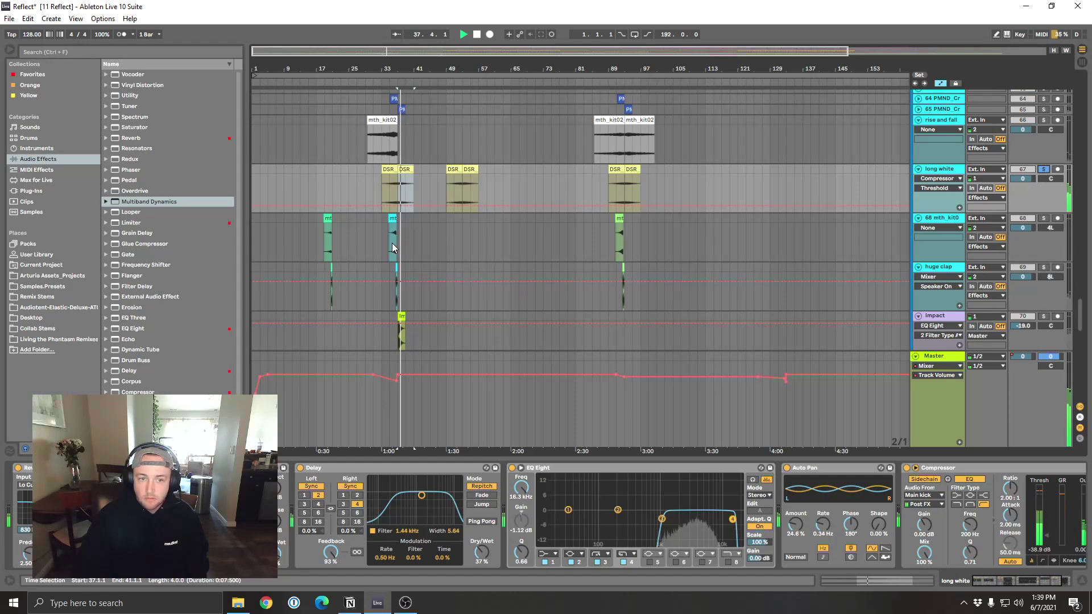
# Step: Play Effects track 68 soloed from its bar 35 clip, then switch the solo to the huge clap track
pyautogui.click(392, 244)
pyautogui.scroll(3, 394, 244)
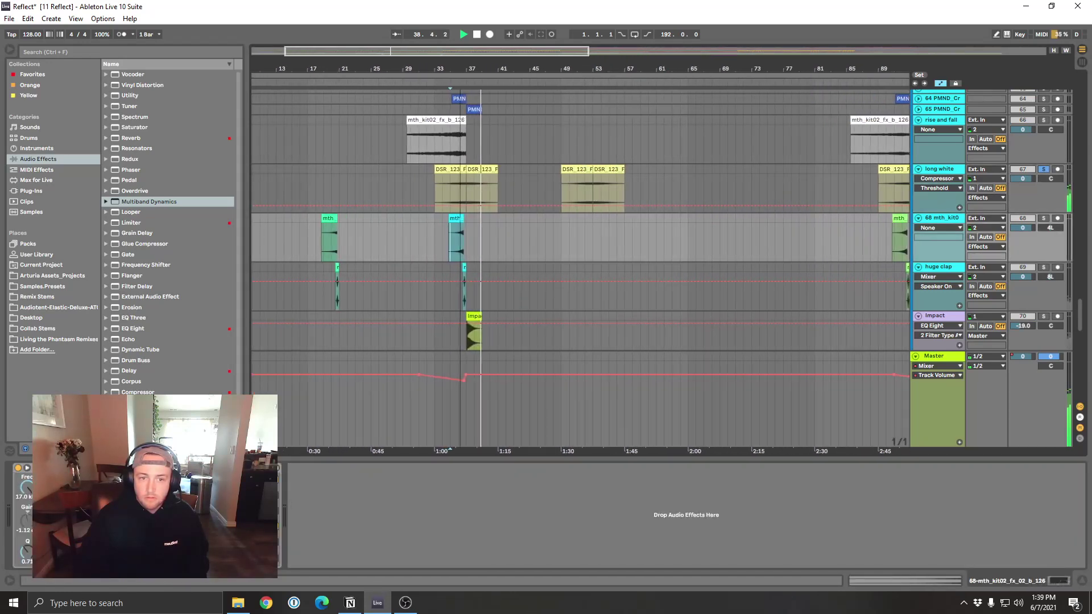
pyautogui.press('space')
pyautogui.press('space')
pyautogui.click(1044, 218)
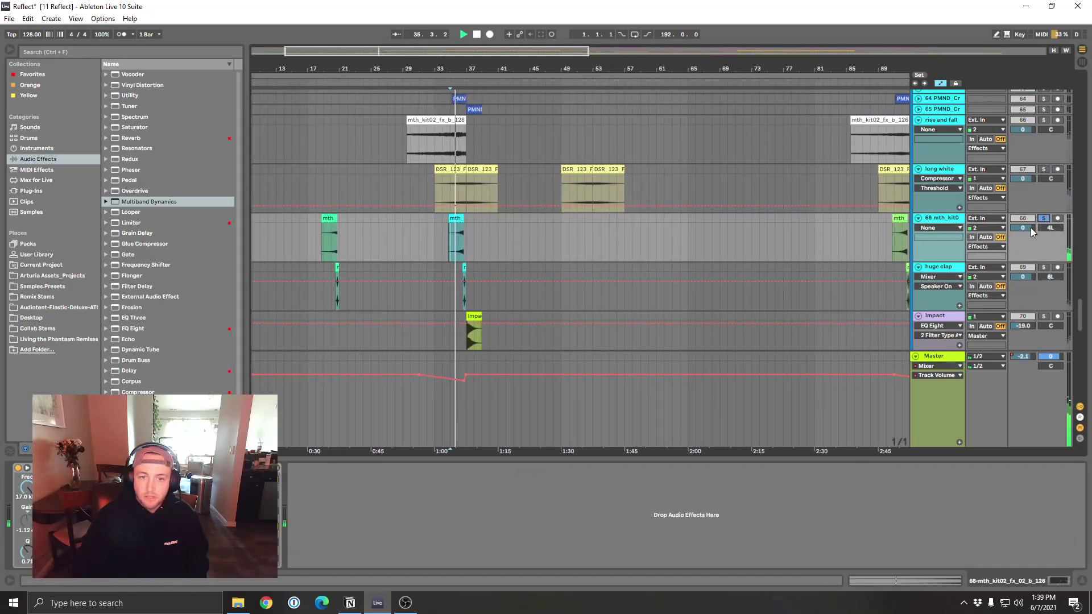
pyautogui.click(1045, 267)
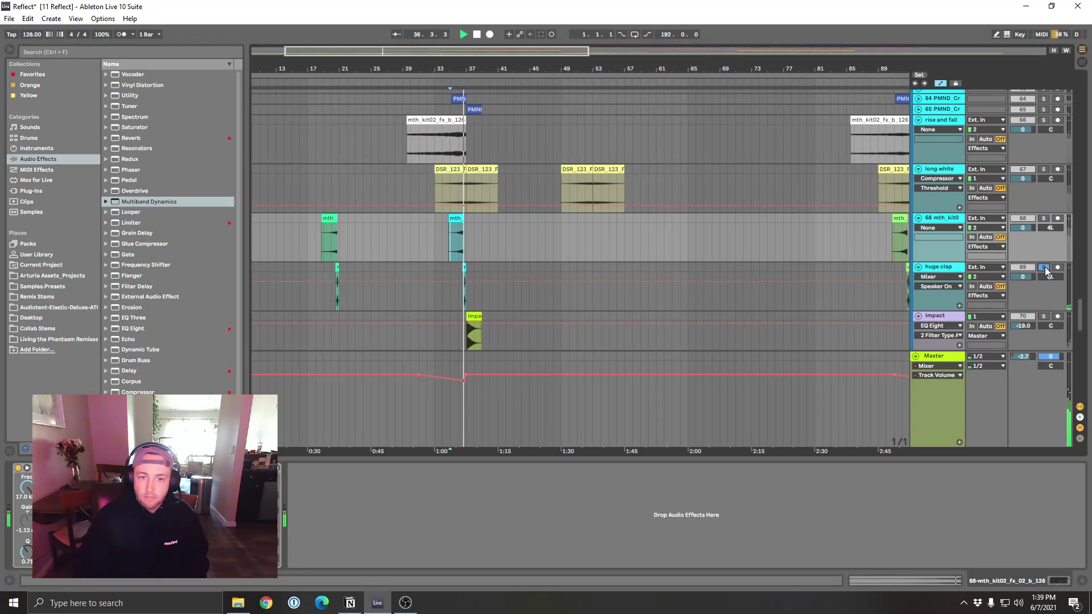
# Step: Play the Impact track's clip from bar 37, audition it soloed, then clear the solo
pyautogui.scroll(-2, 518, 279)
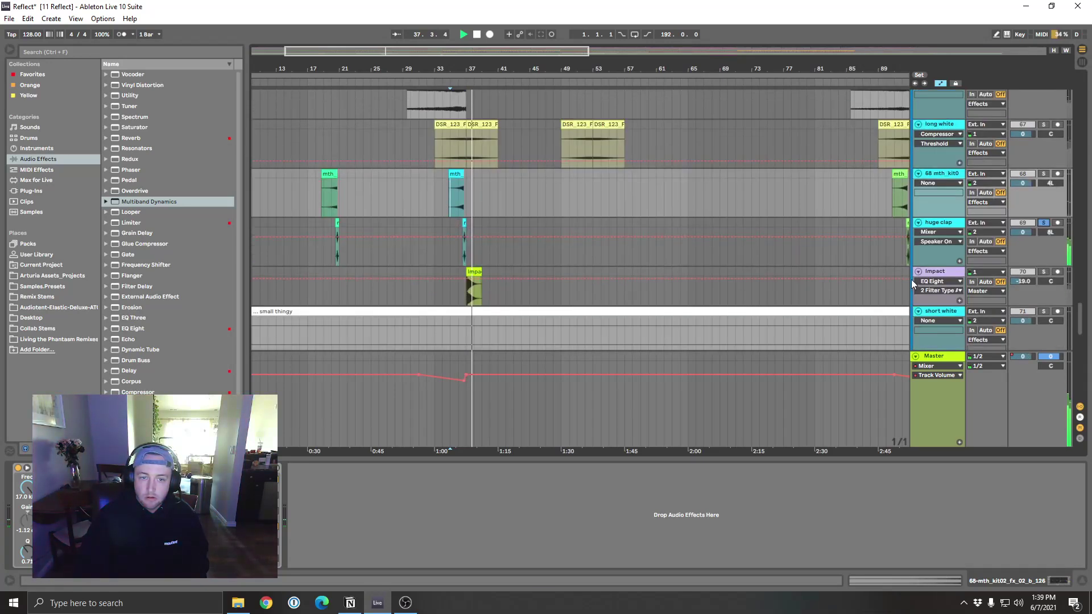
pyautogui.click(474, 287)
pyautogui.click(1043, 273)
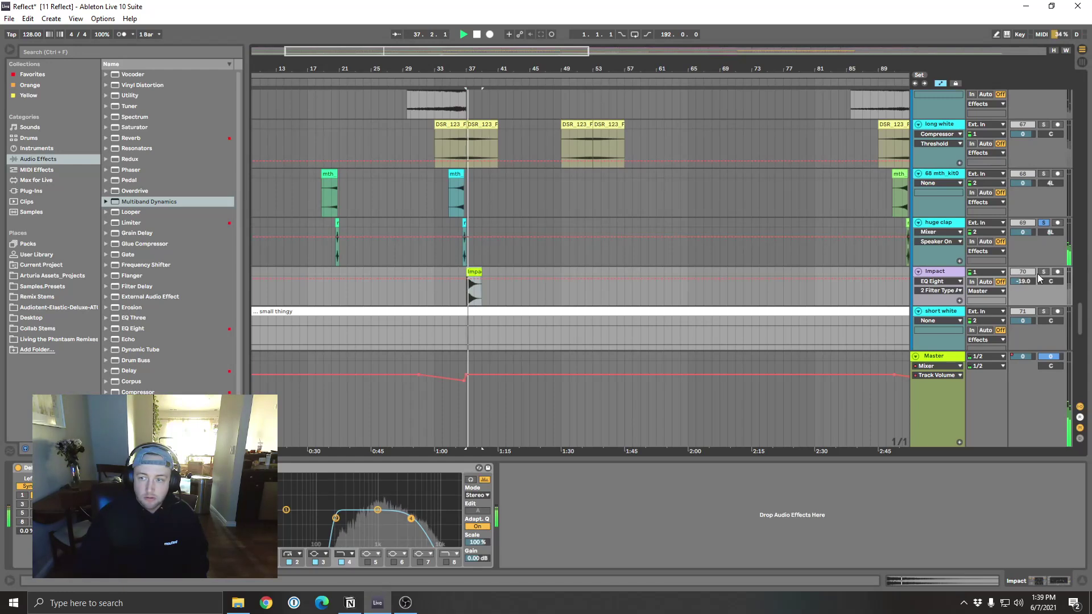
pyautogui.click(1043, 272)
pyautogui.press('space')
# Step: Play the first huge clap clip in context from bar 20 and restart it from there
pyautogui.click(327, 222)
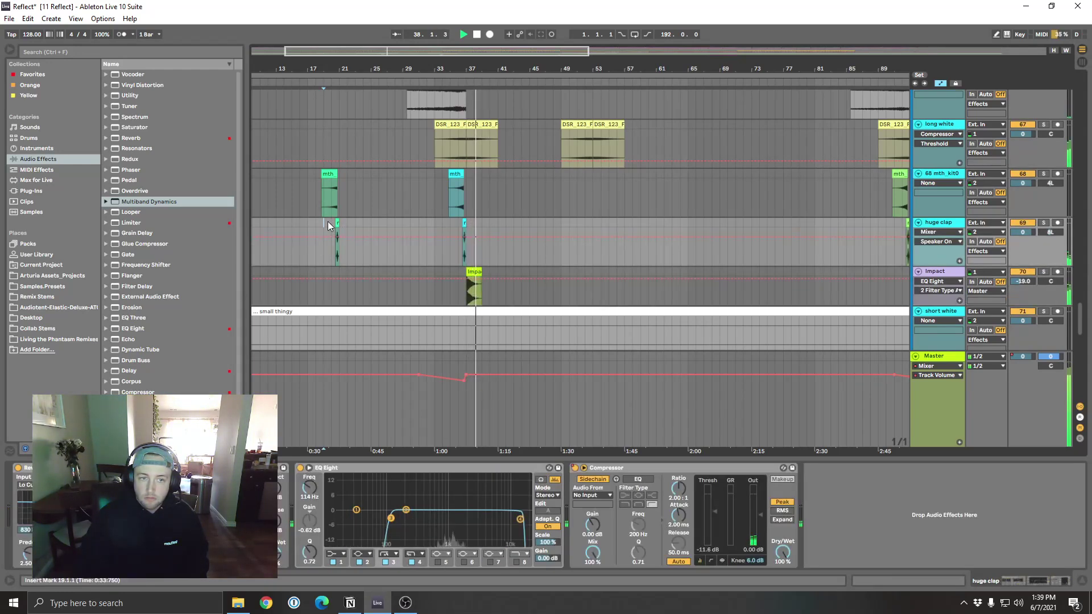
pyautogui.click(336, 226)
pyautogui.press('space')
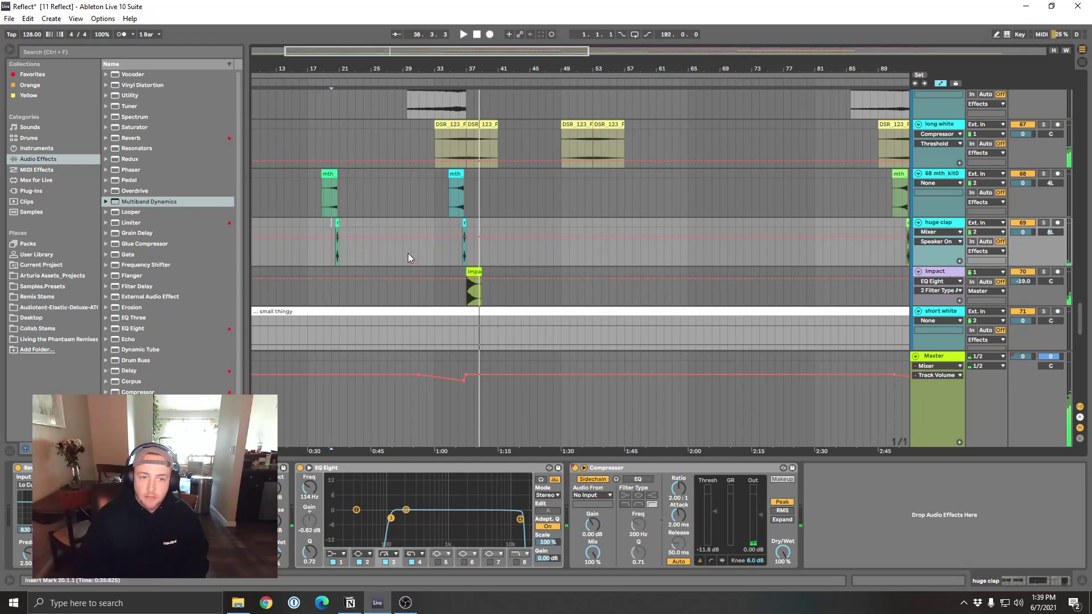
pyautogui.press('space')
pyautogui.moveTo(344, 68); pyautogui.dragTo(399, 94)
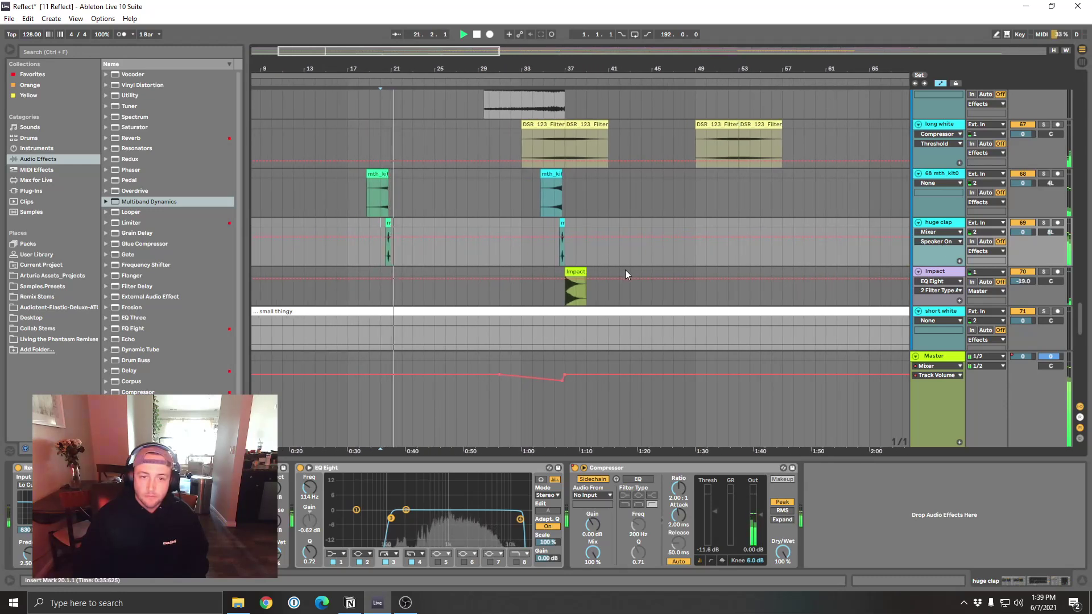
pyautogui.press('space')
pyautogui.press('space')
# Step: Solo the huge clap track during playback, clear the solo, select the track and stop playback
pyautogui.click(1044, 223)
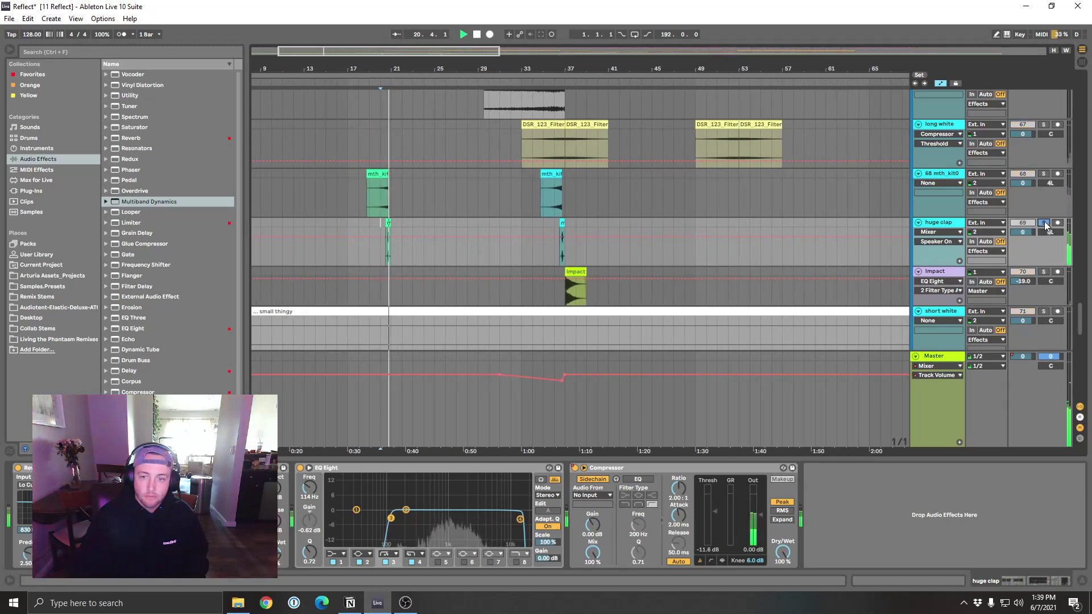
pyautogui.click(1044, 222)
pyautogui.click(946, 223)
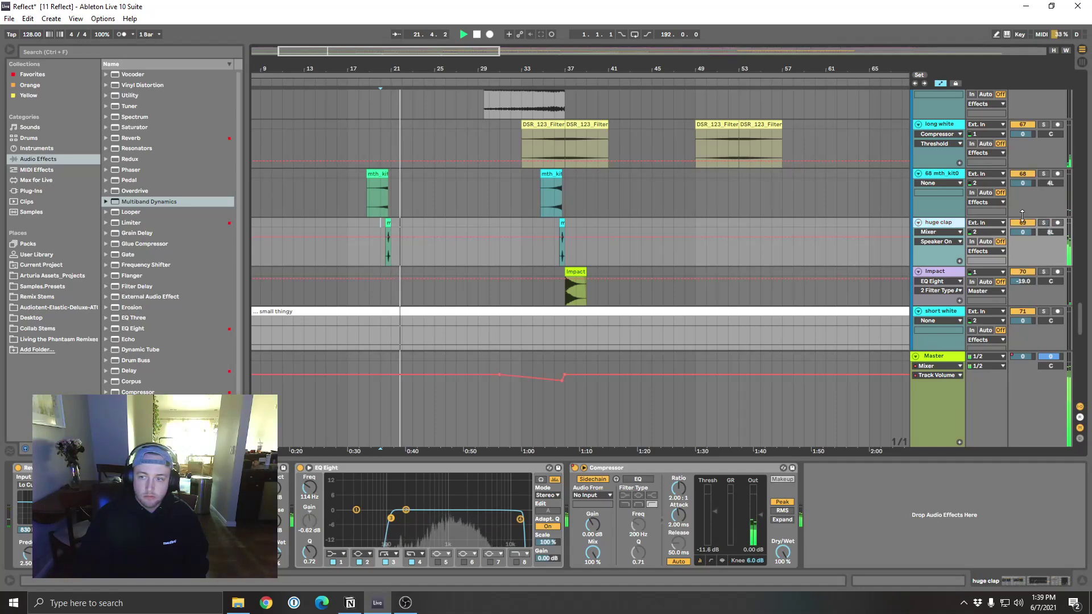
pyautogui.moveTo(1080, 320); pyautogui.dragTo(1080, 322)
pyautogui.press('space')
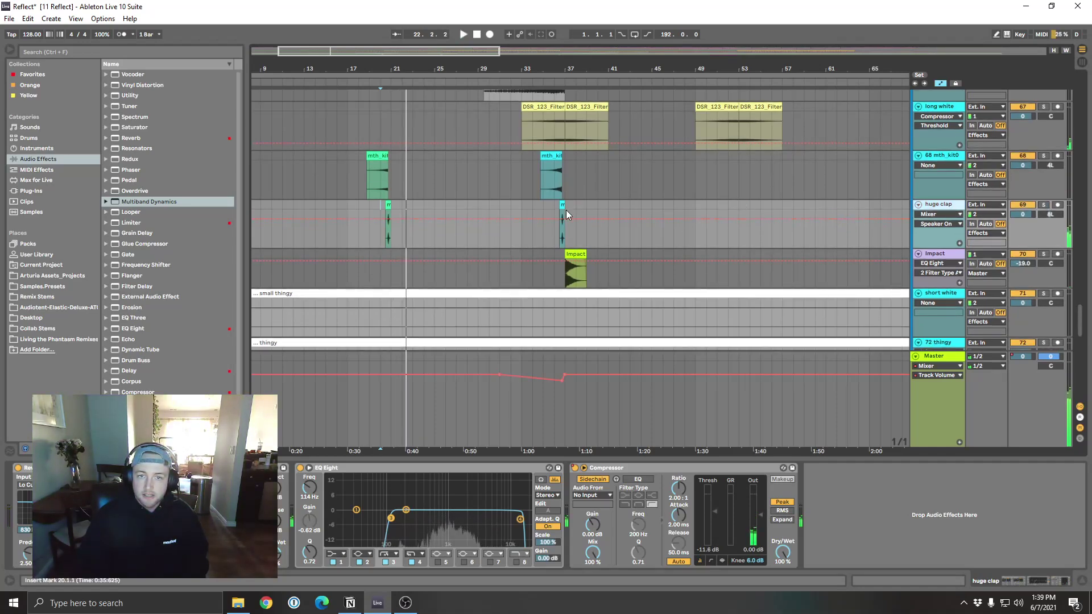
# Step: Set the insert marker at bar 36 on the rise and fall track, then at bar 31 on the huge clap track
pyautogui.scroll(4, 585, 212)
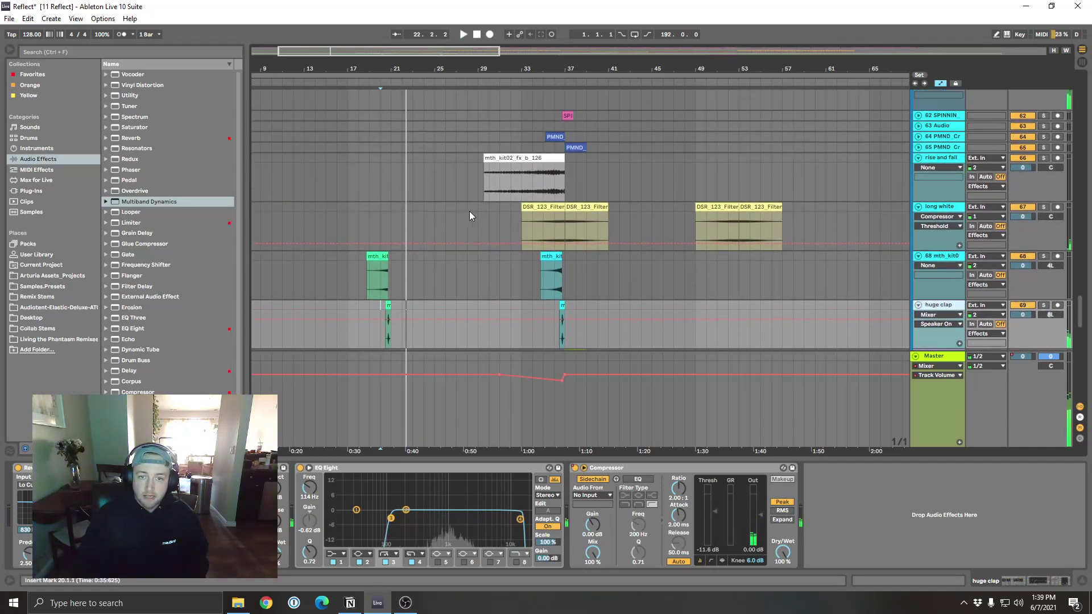
pyautogui.click(537, 179)
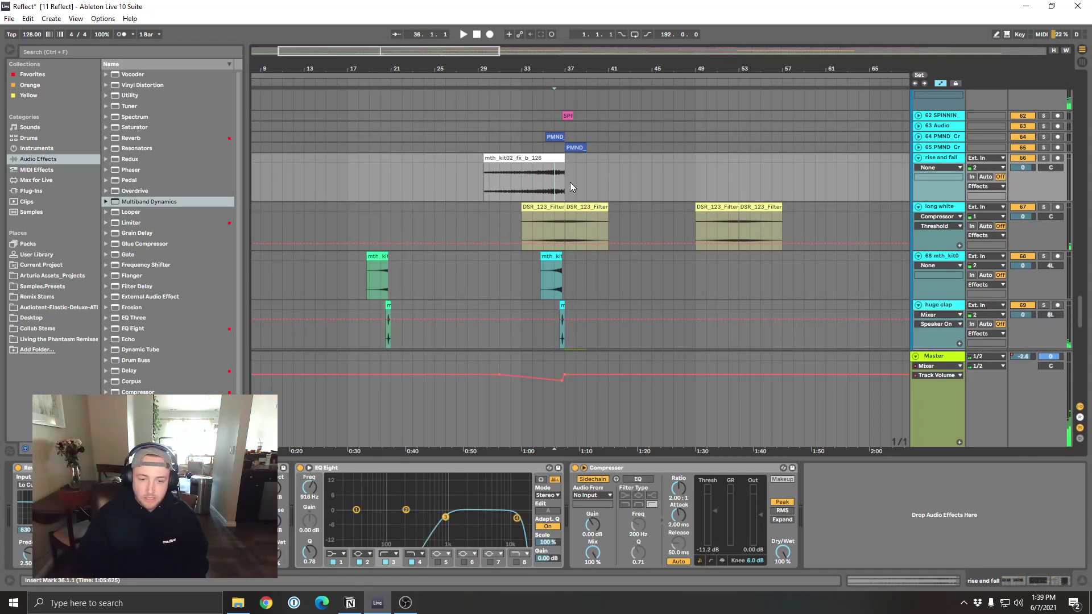
pyautogui.scroll(-4, 555, 274)
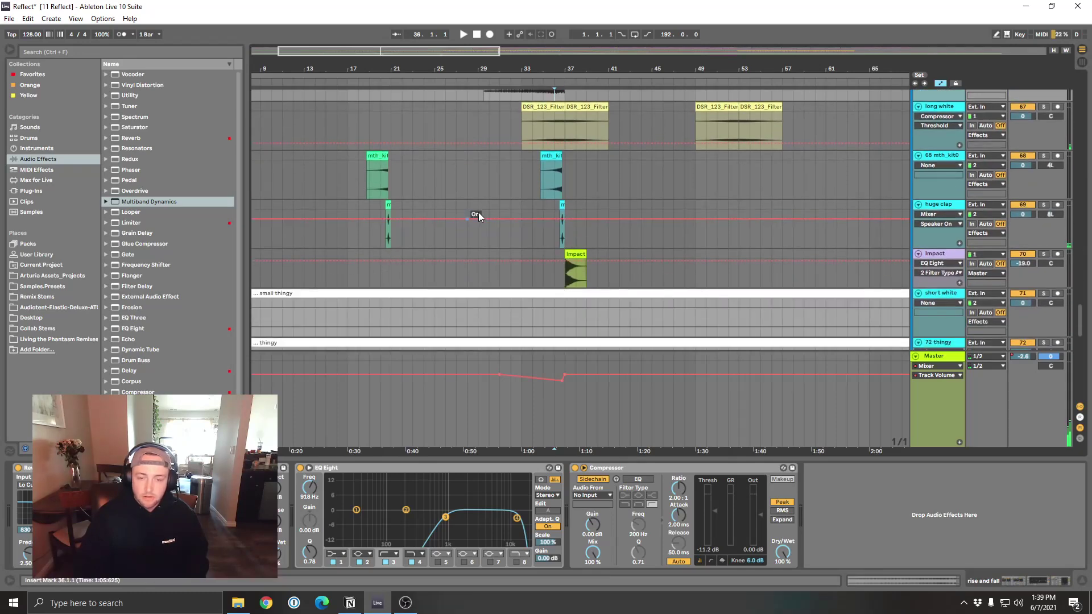
pyautogui.click(500, 212)
# Step: Play the Noise Up&Down track soloed from bar 133
pyautogui.scroll(-4, 683, 212)
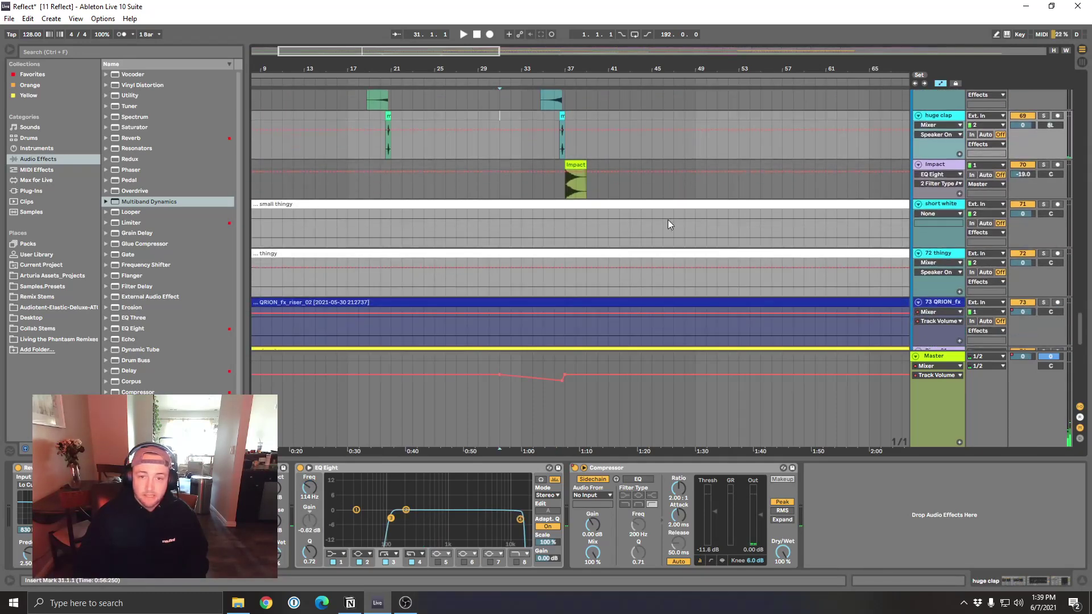
pyautogui.scroll(-2, 669, 217)
pyautogui.moveTo(526, 67); pyautogui.dragTo(456, 64)
pyautogui.scroll(-1, 749, 283)
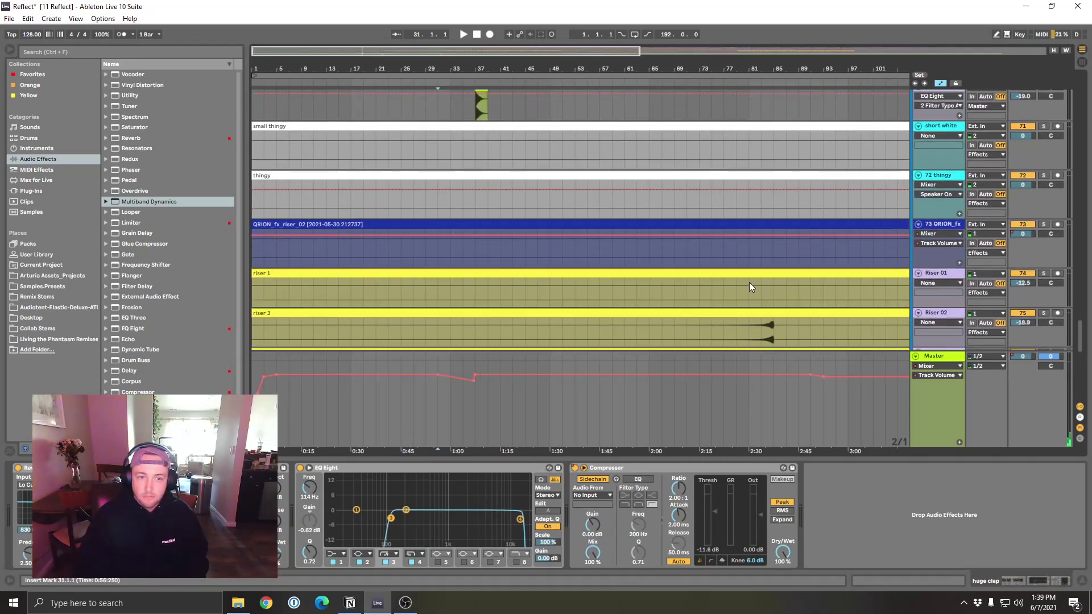
pyautogui.scroll(-2, 463, 63)
pyautogui.scroll(-5, 630, 249)
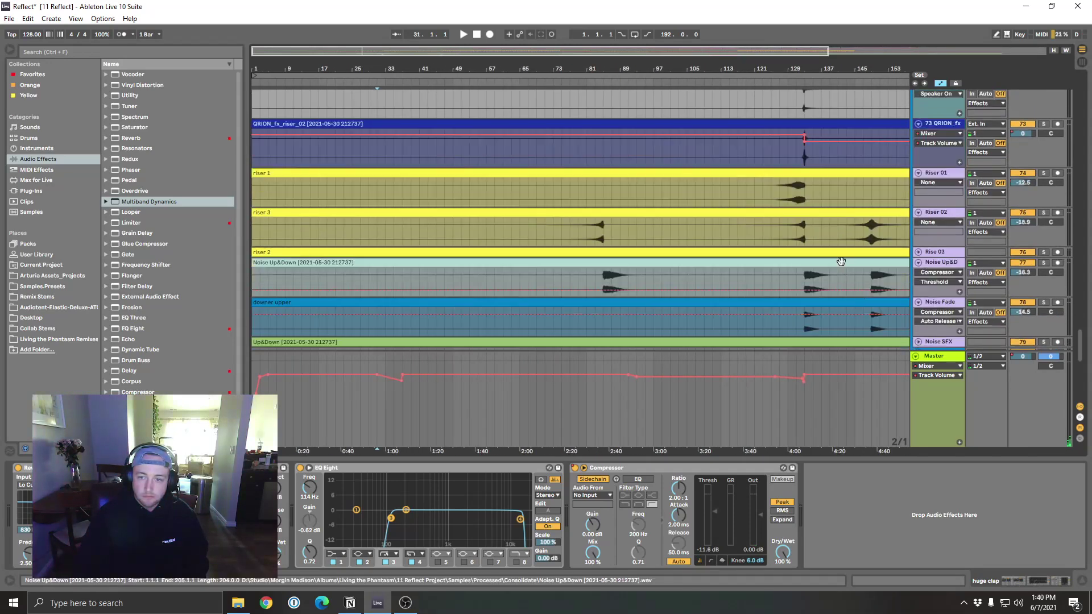
pyautogui.scroll(-1, 683, 218)
pyautogui.click(675, 225)
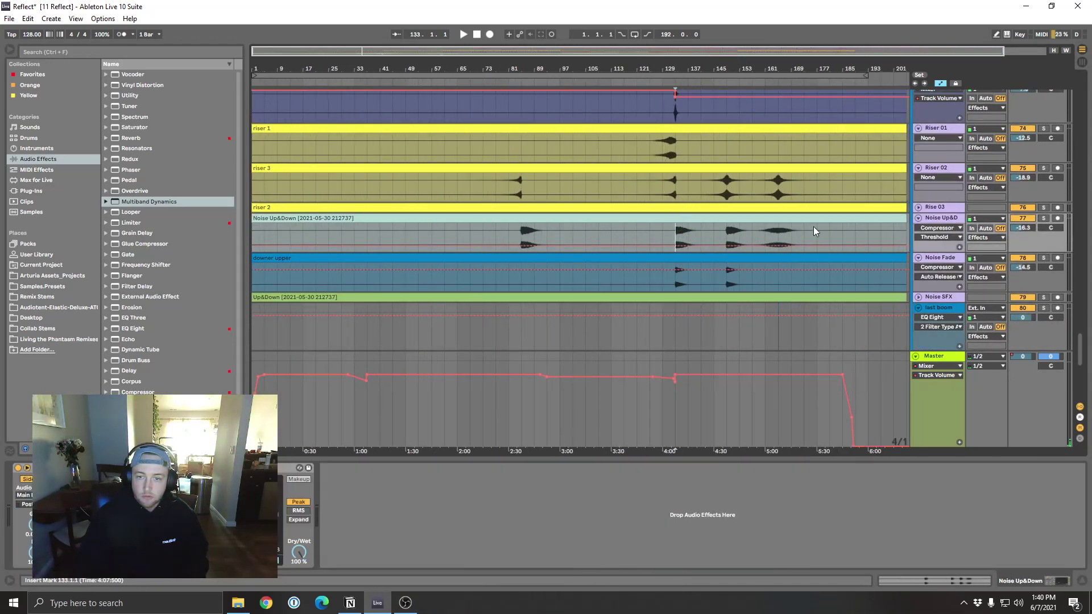
pyautogui.press('space')
pyautogui.click(1045, 219)
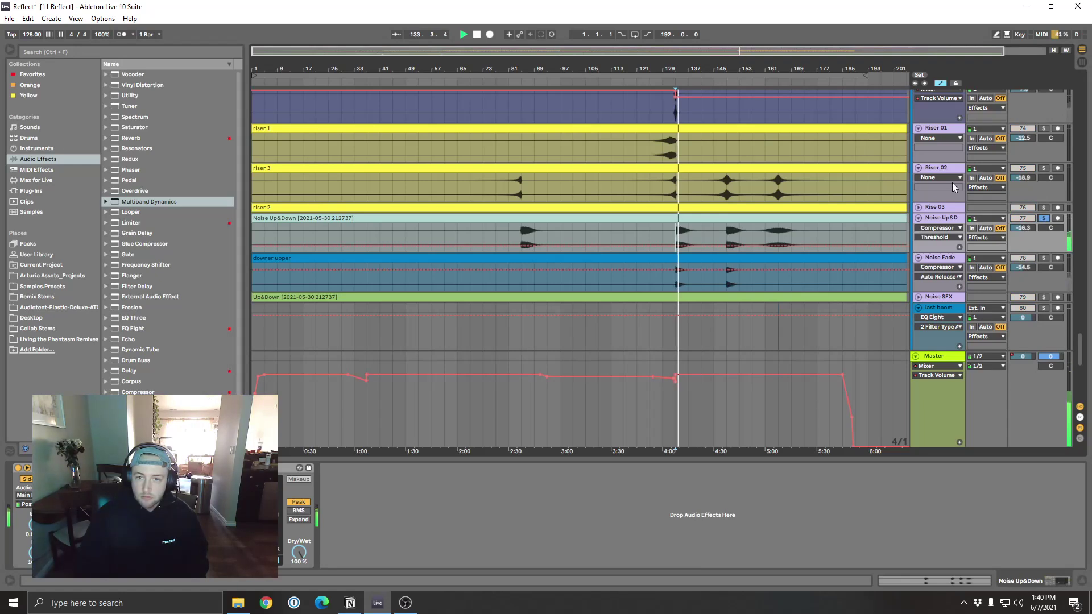
# Step: Play Riser 01 soloed from bar 129, then switch the solo to Riser 02
pyautogui.click(1035, 148)
pyautogui.click(1044, 128)
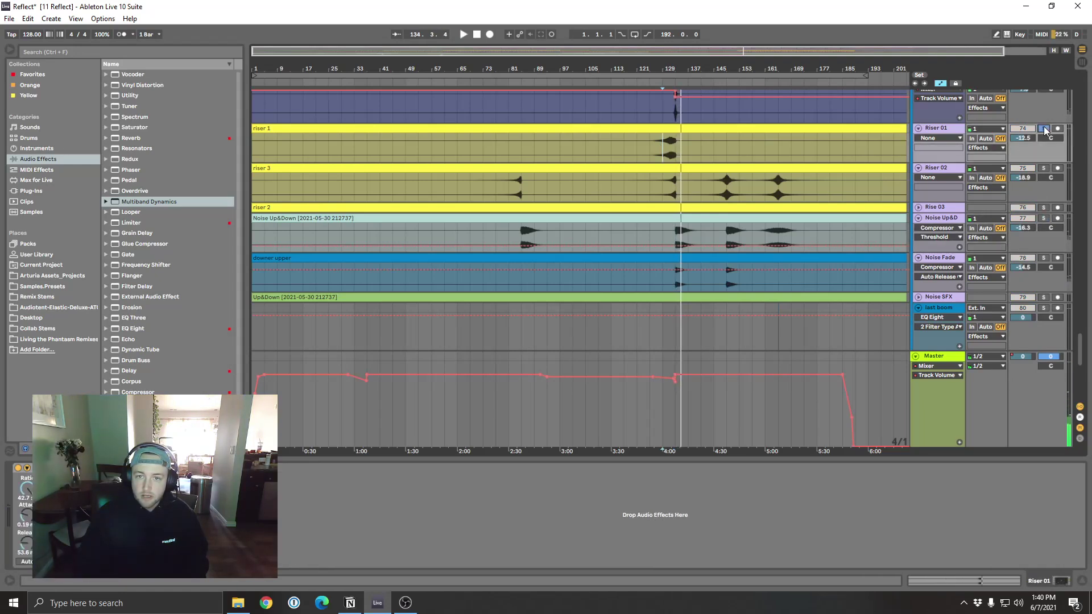
pyautogui.click(1043, 169)
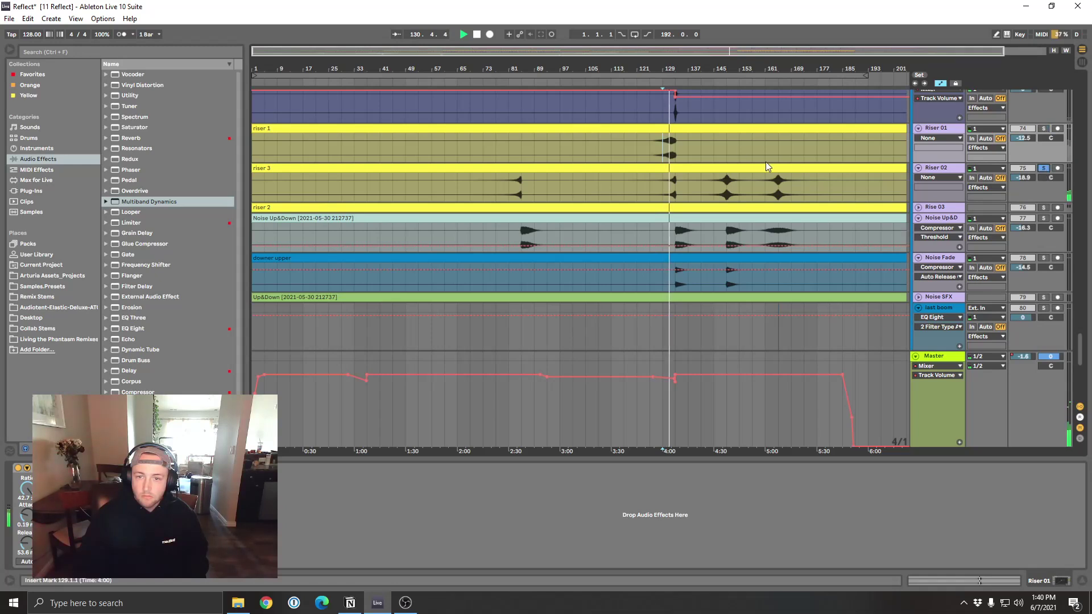
pyautogui.scroll(3, 695, 204)
pyautogui.moveTo(673, 68); pyautogui.dragTo(696, 68)
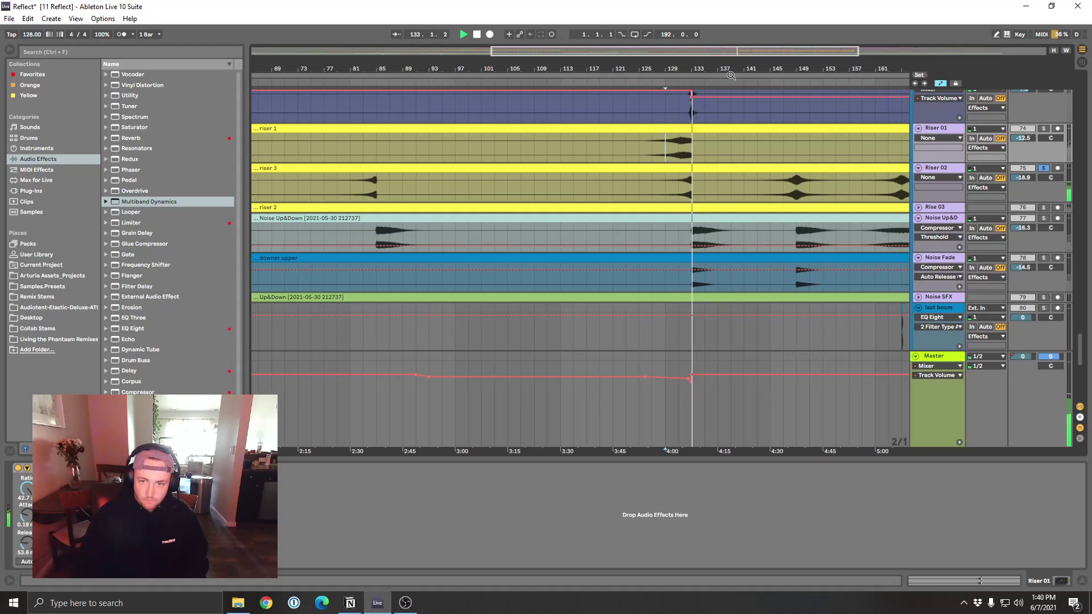
# Step: Clear the Riser 02 solo, and play the unfolded Noise SFX track soloed from bar 163
pyautogui.click(1044, 169)
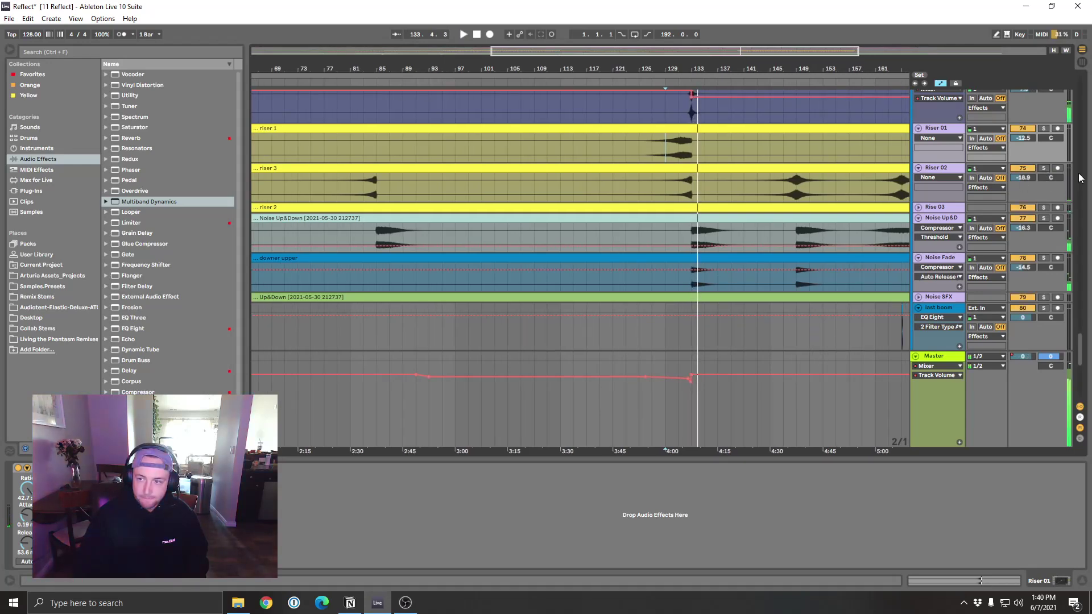
pyautogui.scroll(-5, 917, 165)
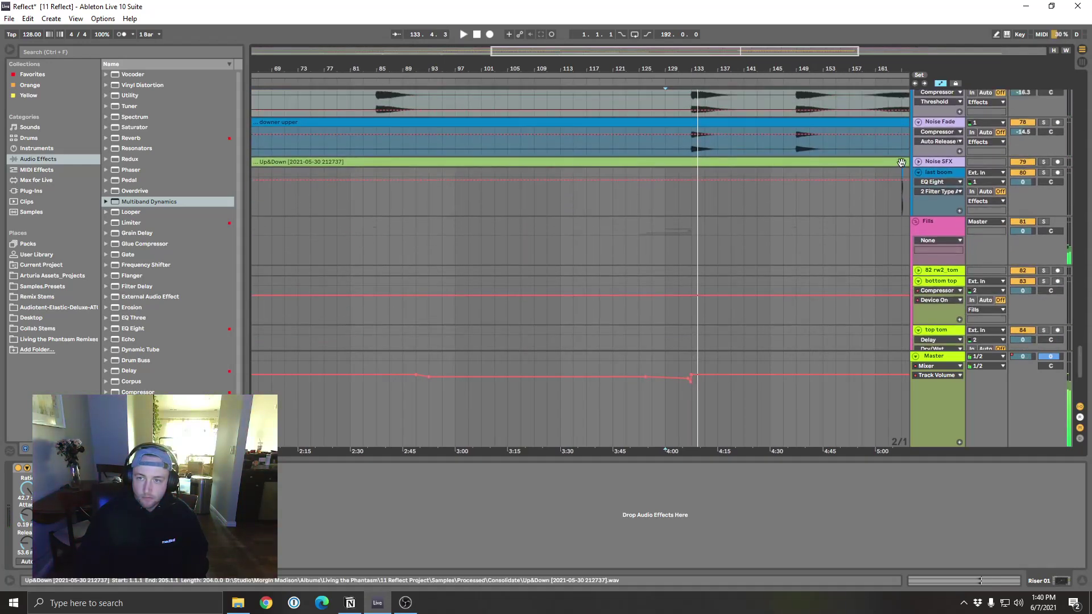
pyautogui.click(918, 164)
pyautogui.click(889, 181)
pyautogui.press('space')
pyautogui.click(1043, 162)
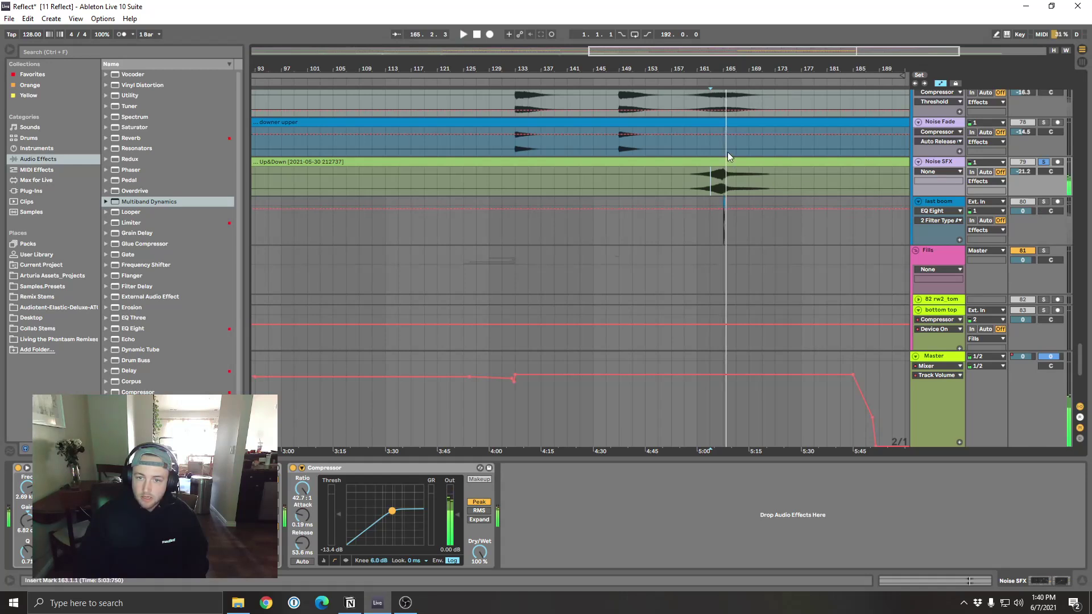
# Step: Play the last boom track soloed from bar 165
pyautogui.click(718, 202)
pyautogui.click(1044, 201)
pyautogui.press('space')
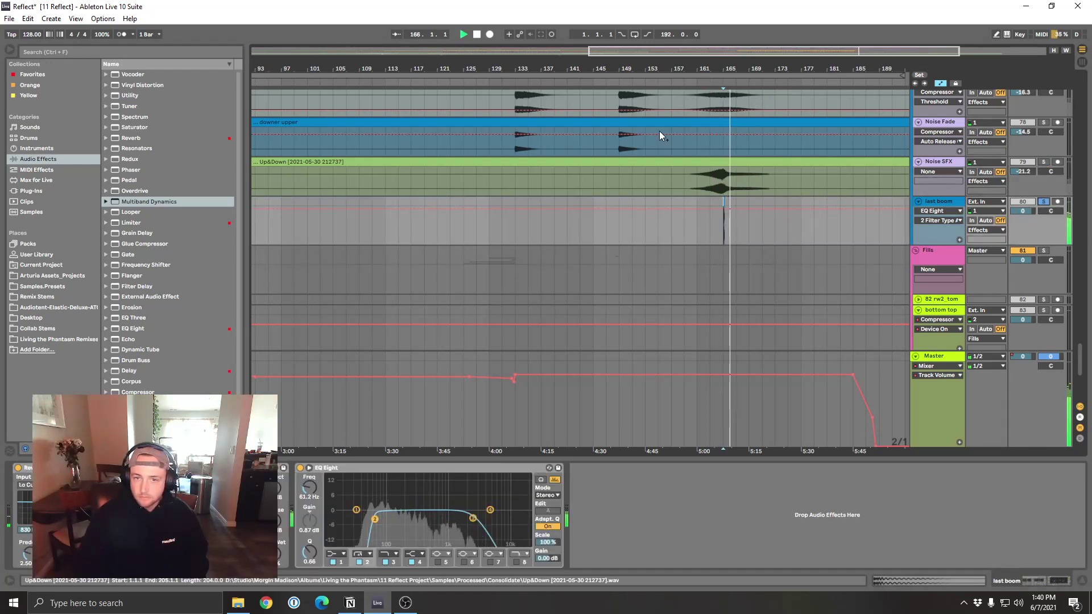
pyautogui.moveTo(640, 71); pyautogui.dragTo(723, 74)
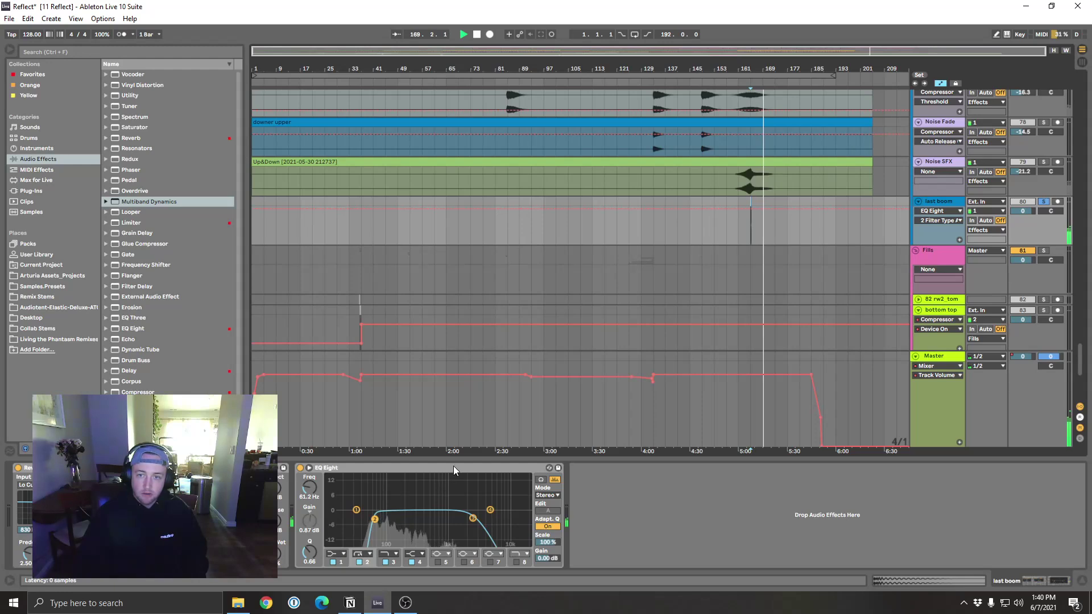
# Step: Replay bar 165 with the last boom solo cleared to hear it in context, and stop playback
pyautogui.click(734, 203)
pyautogui.click(750, 203)
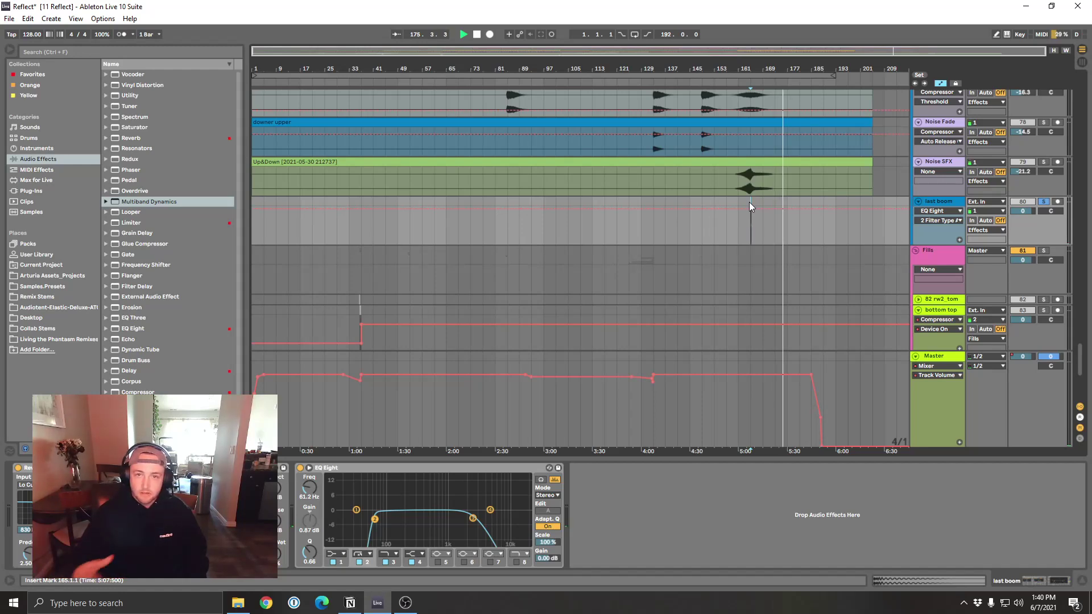
pyautogui.press('space')
pyautogui.press('space')
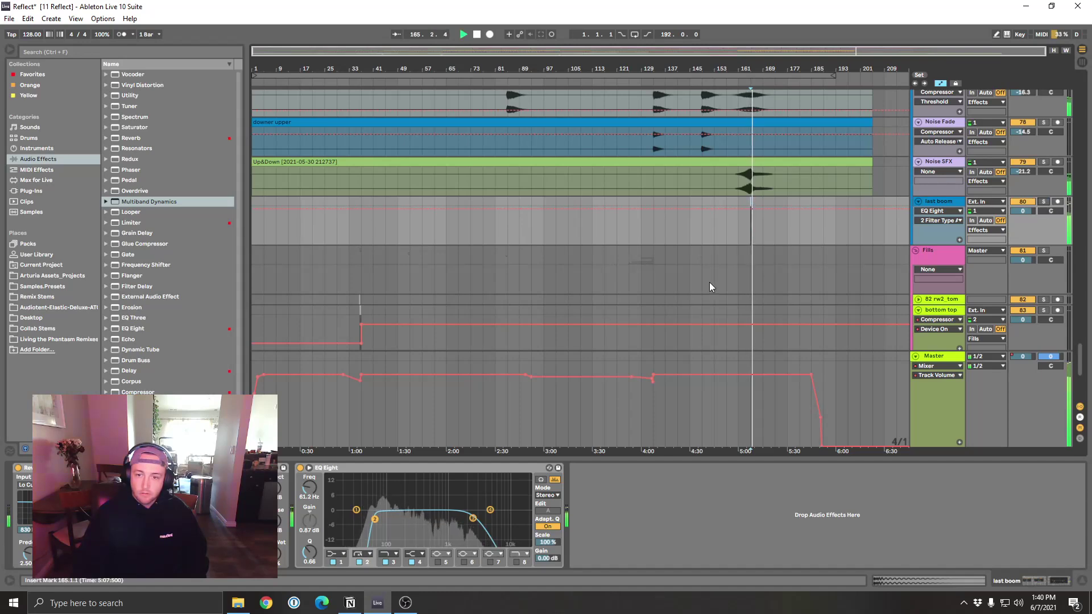
pyautogui.scroll(-3, 733, 262)
pyautogui.press('space')
# Step: Select the bottom top track in the Fills group and unfold the 82 rw2_tom track above it
pyautogui.moveTo(345, 69); pyautogui.dragTo(368, 91)
pyautogui.scroll(-3, 550, 234)
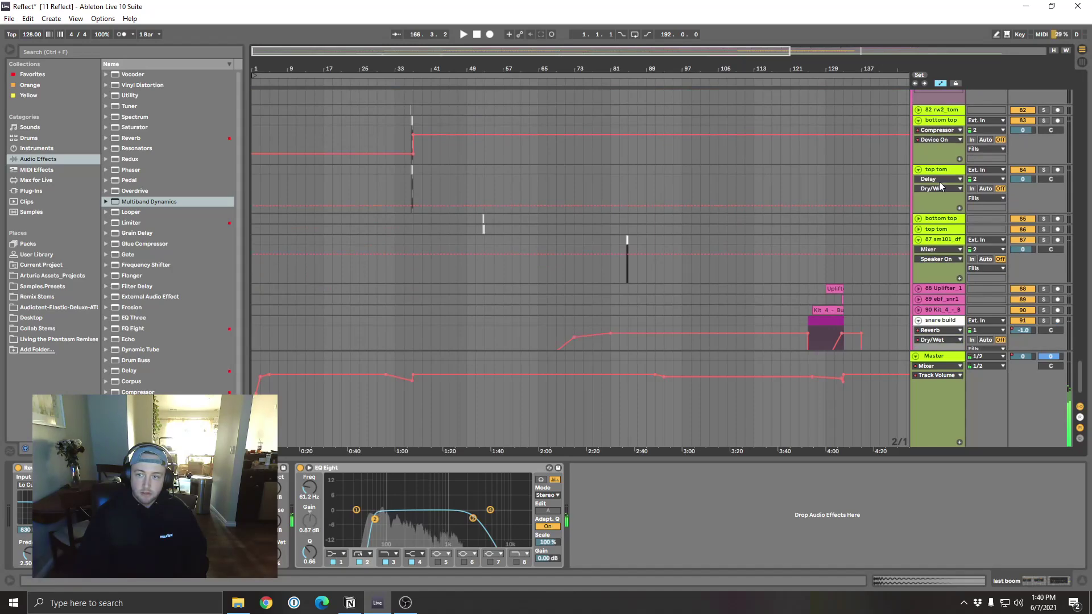
pyautogui.click(923, 122)
pyautogui.click(918, 110)
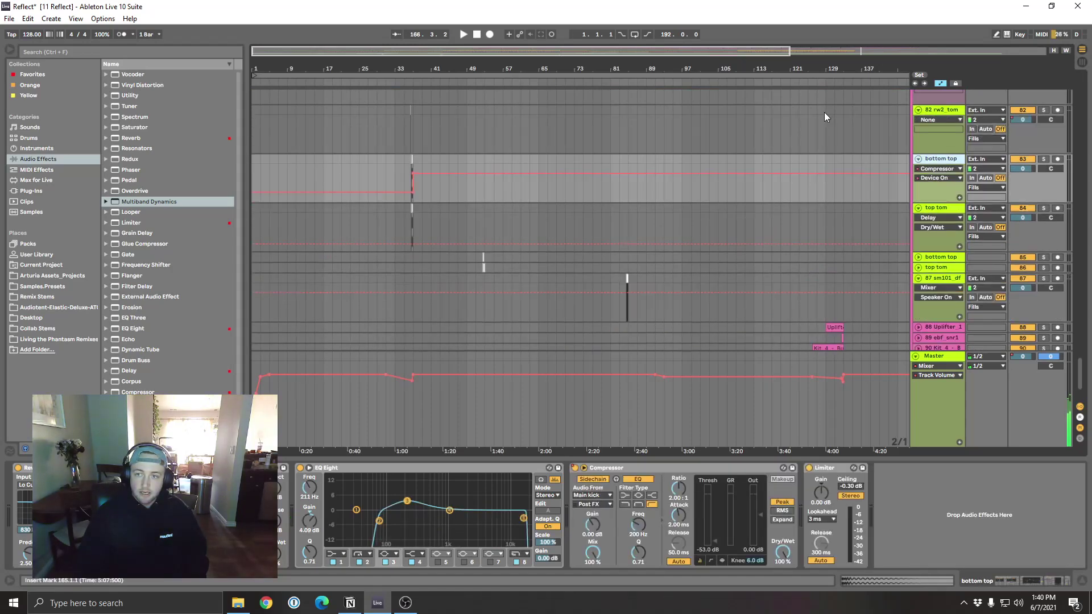
pyautogui.moveTo(410, 68); pyautogui.dragTo(561, 73)
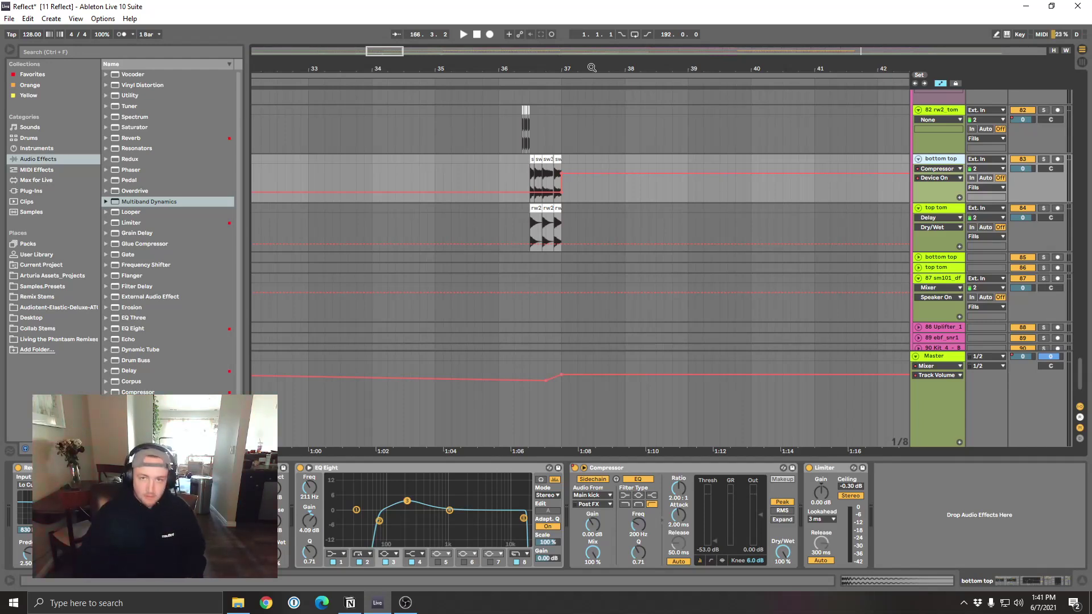
# Step: Play the 82 rw2_tom clips in bar 36 soloed, and select that track
pyautogui.click(526, 108)
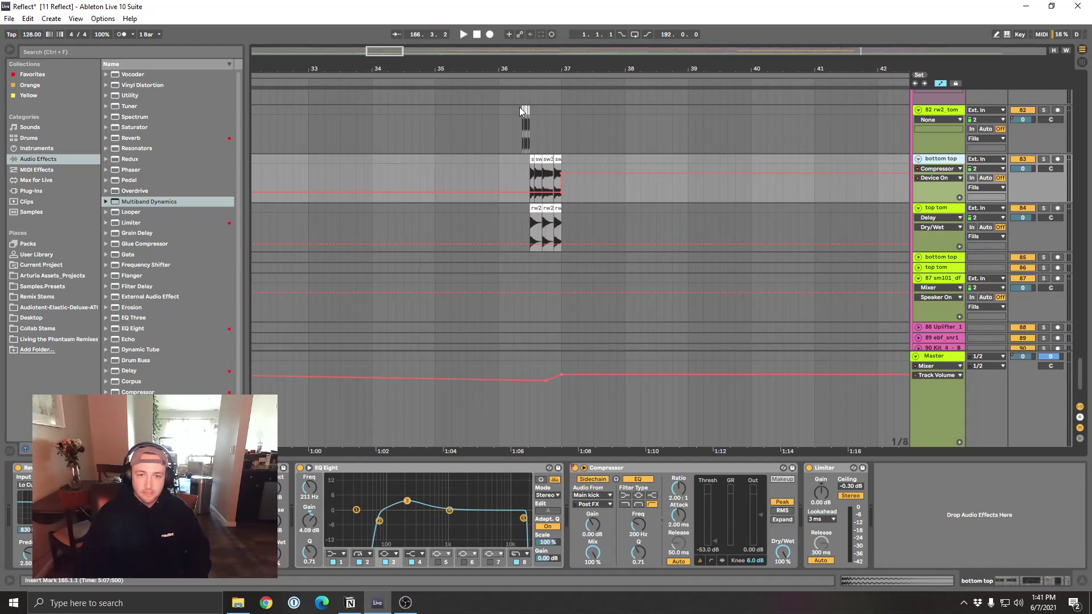
pyautogui.click(516, 108)
pyautogui.scroll(2, 591, 170)
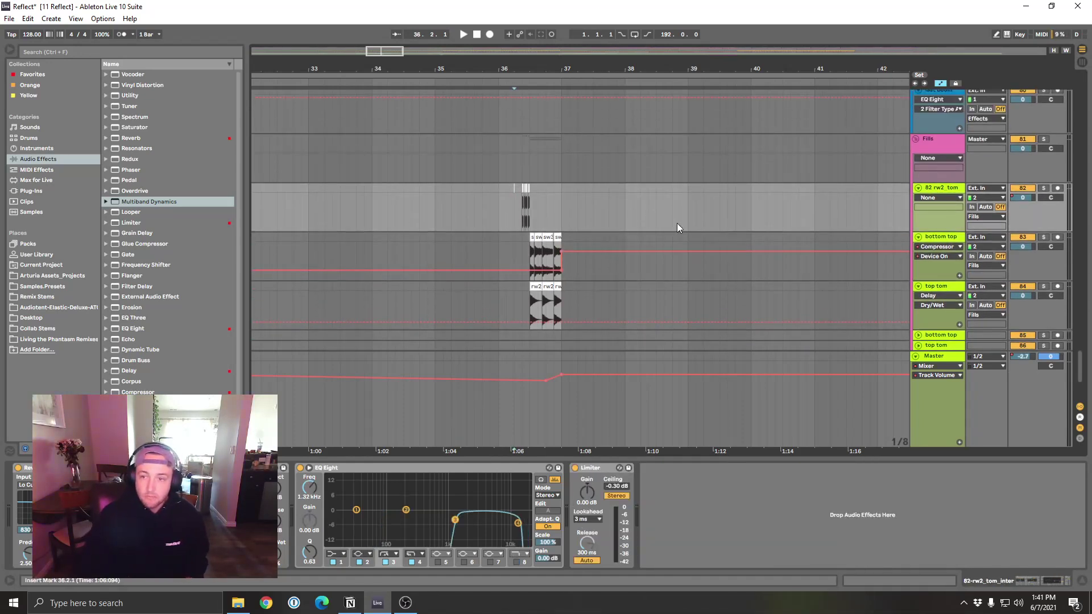
pyautogui.click(522, 190)
pyautogui.moveTo(524, 69); pyautogui.dragTo(423, 97)
pyautogui.click(1044, 188)
pyautogui.press('space')
pyautogui.click(949, 190)
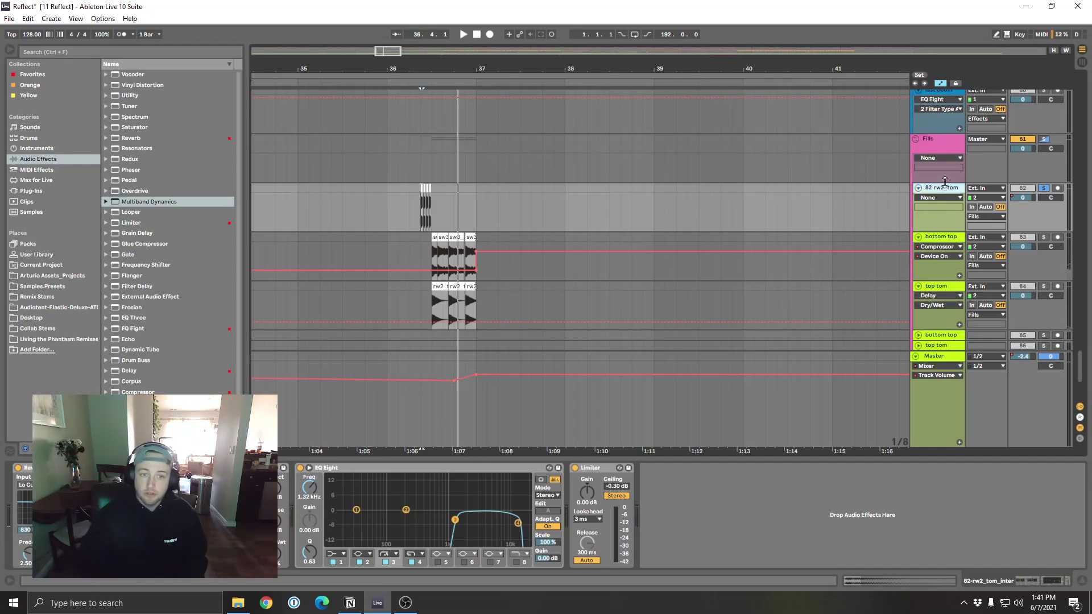
pyautogui.moveTo(414, 66); pyautogui.dragTo(461, 66)
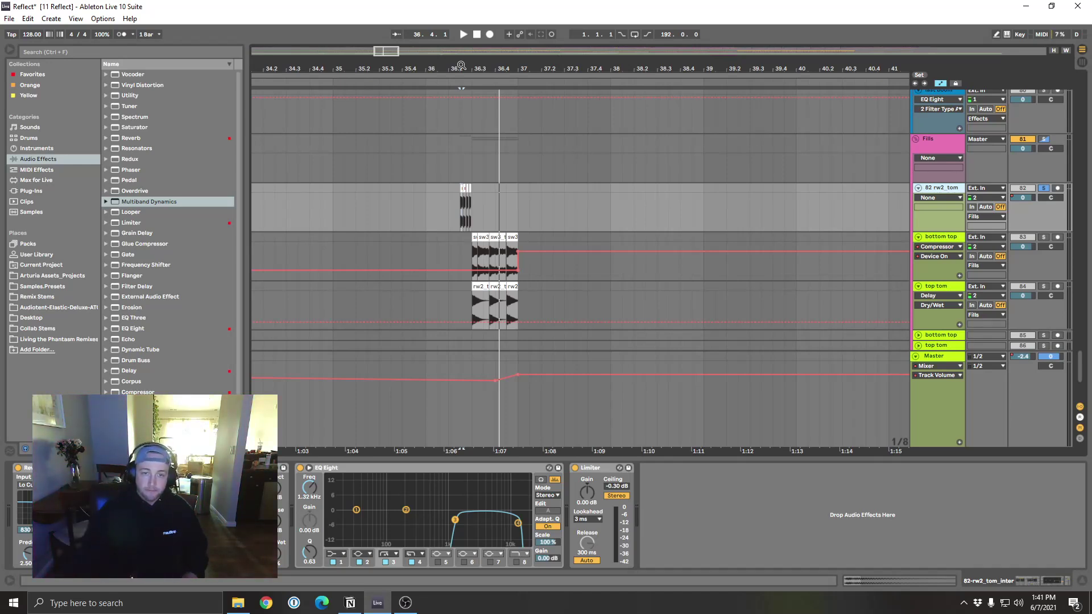
# Step: Play the bar 36 tom fill with the whole Fills group soloed
pyautogui.click(1043, 140)
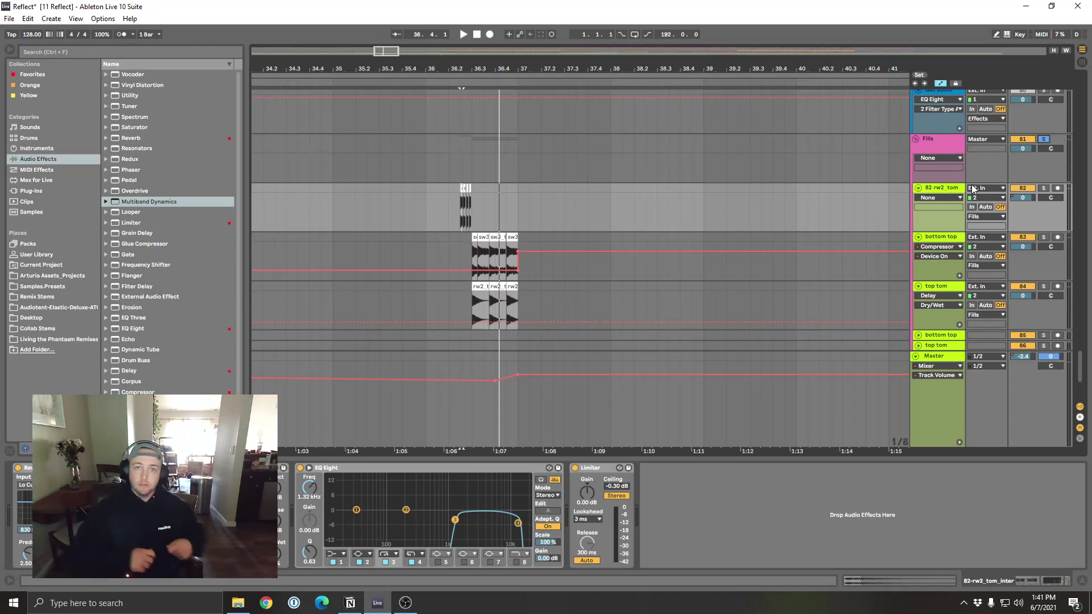
pyautogui.press('space')
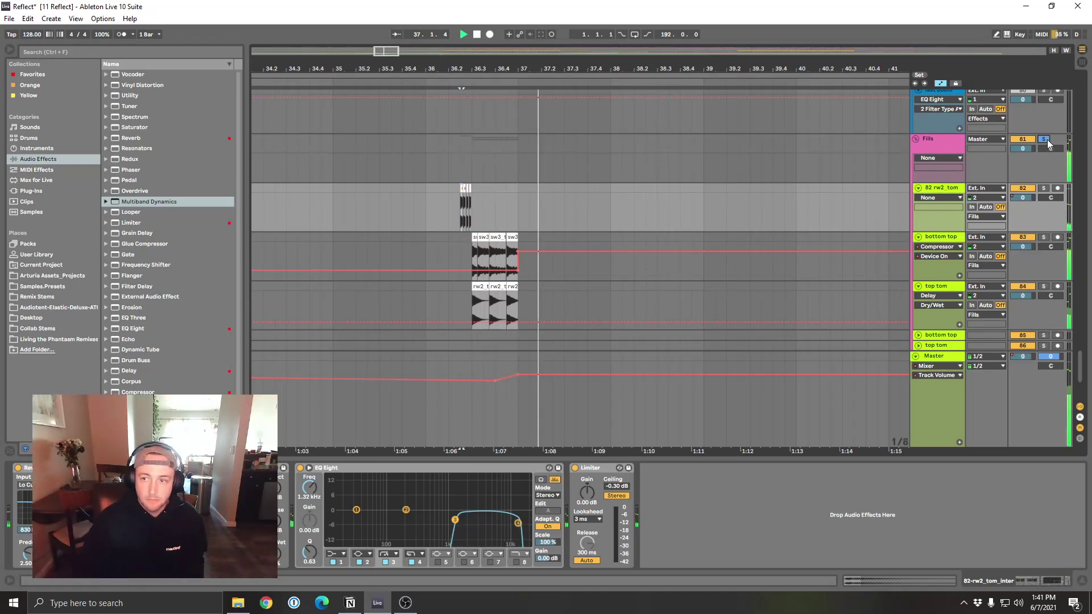
pyautogui.press('space')
# Step: Solo the 82 rw2_tom track again and replay its part of the bar 36 fill
pyautogui.click(454, 200)
pyautogui.click(1046, 188)
pyautogui.click(457, 186)
pyautogui.press('space')
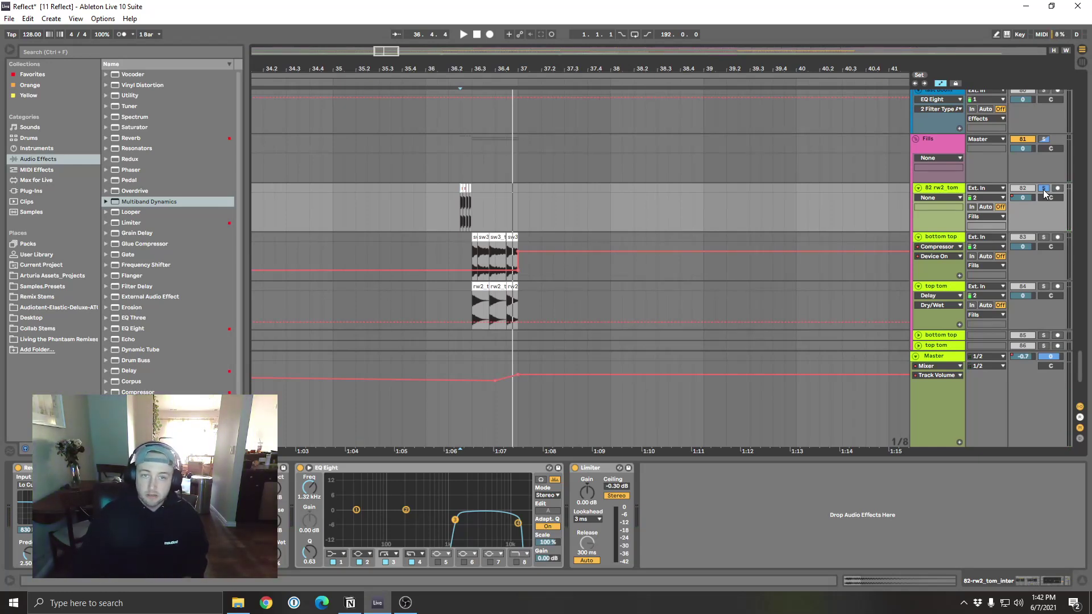
# Step: Play the bottom top clips of the bar 36 fill soloed, and select the last clip of the group
pyautogui.click(468, 240)
pyautogui.press('space')
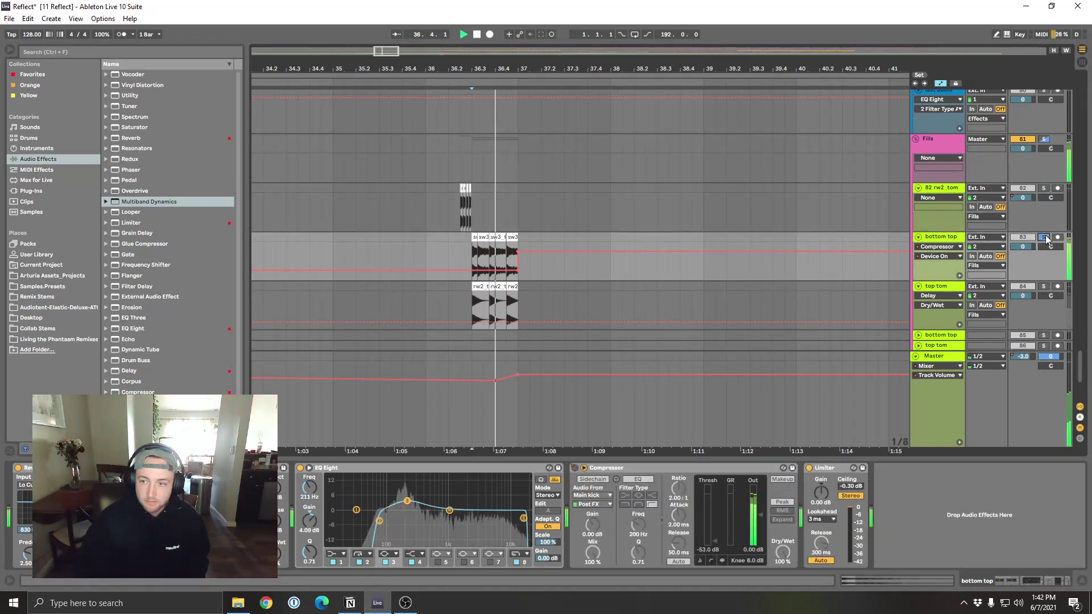
pyautogui.click(1045, 237)
pyautogui.click(517, 270)
pyautogui.press('space')
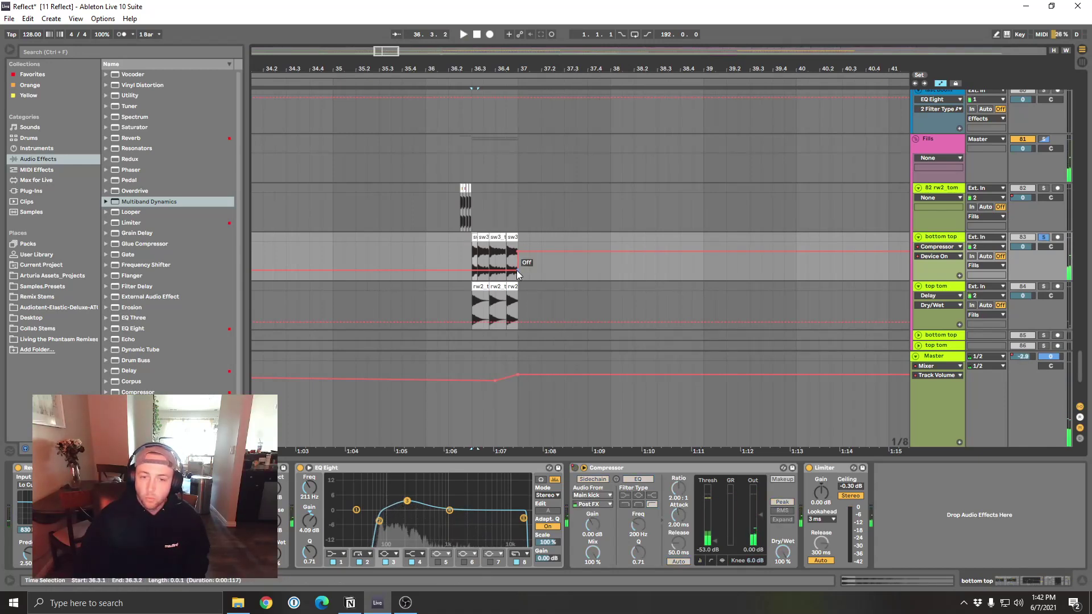
pyautogui.click(509, 238)
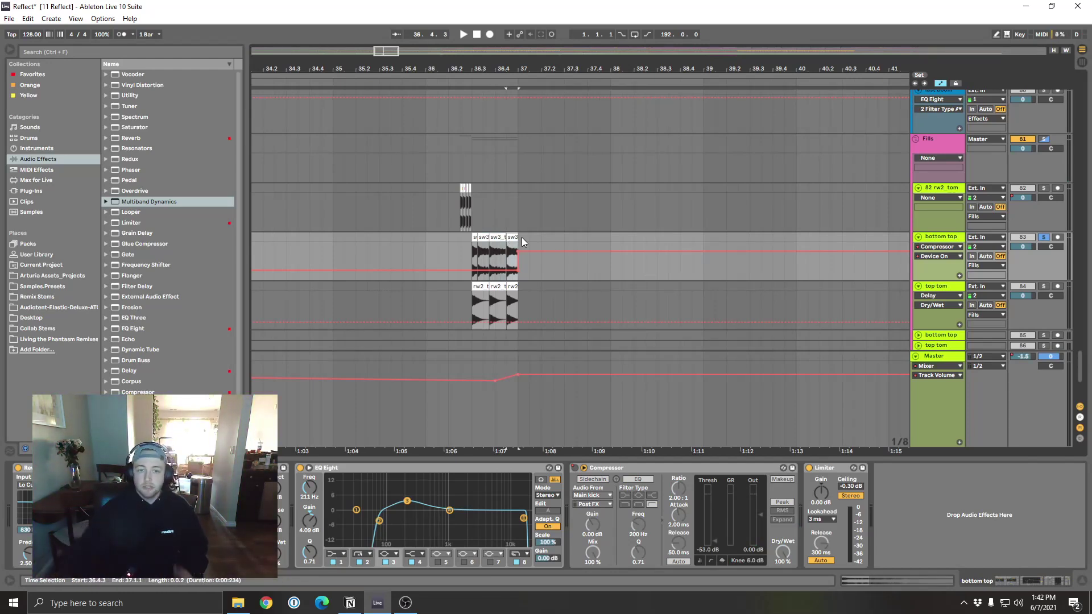
# Step: Play the top tom track soloed from its first clip in the bar 36 fill
pyautogui.click(479, 293)
pyautogui.click(479, 292)
pyautogui.scroll(-1, 479, 291)
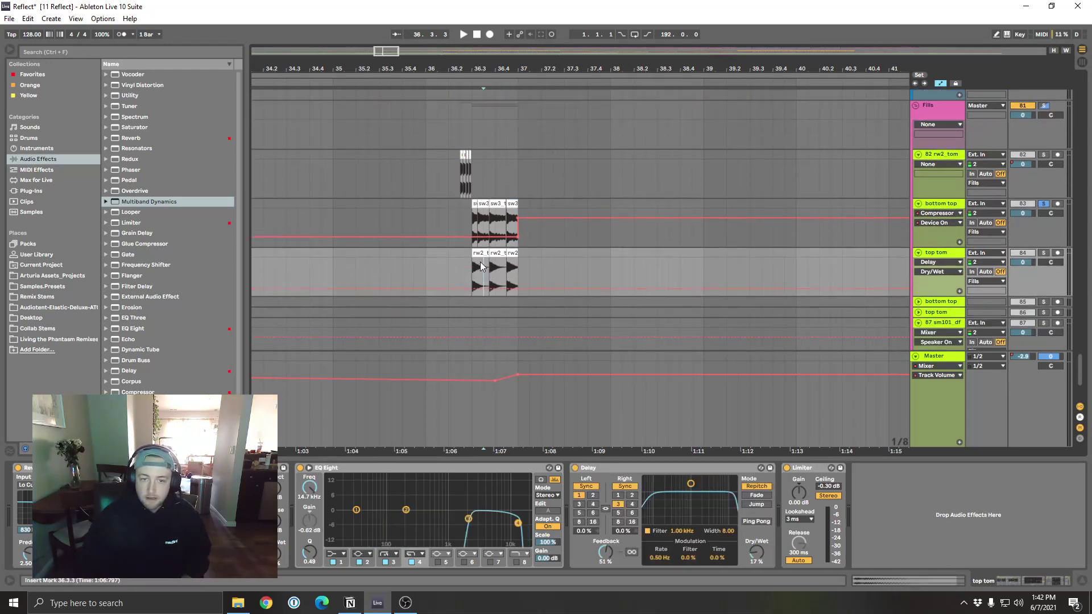
pyautogui.click(1042, 255)
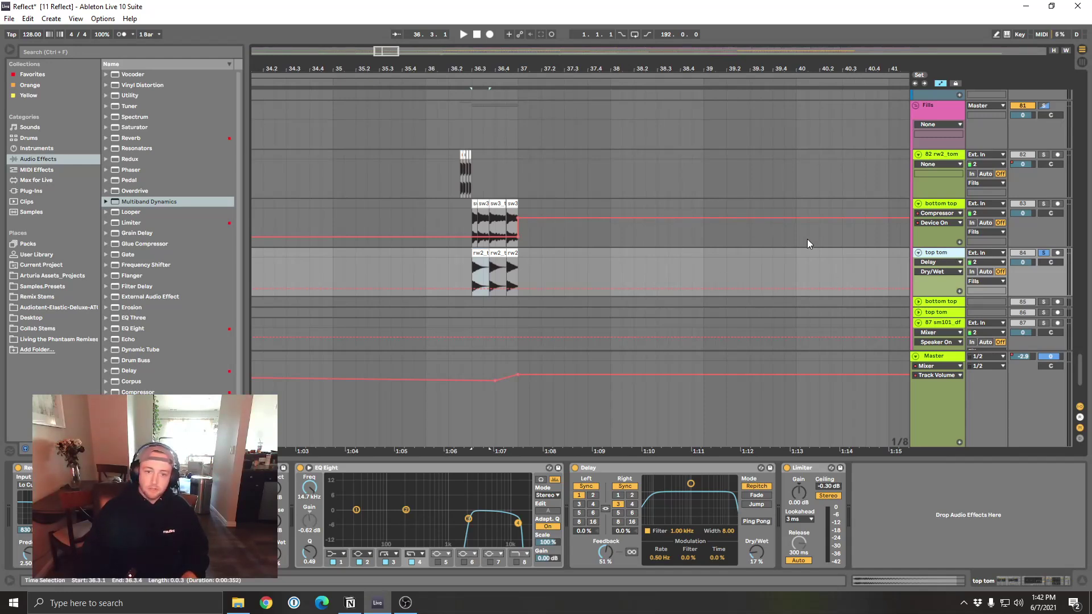
pyautogui.press('space')
# Step: Clear the top tom solo and replay the bar 36 fill with all Fills tracks together
pyautogui.press('space')
pyautogui.click(1046, 254)
pyautogui.press('space')
pyautogui.moveTo(594, 69); pyautogui.dragTo(592, 41)
pyautogui.press('space')
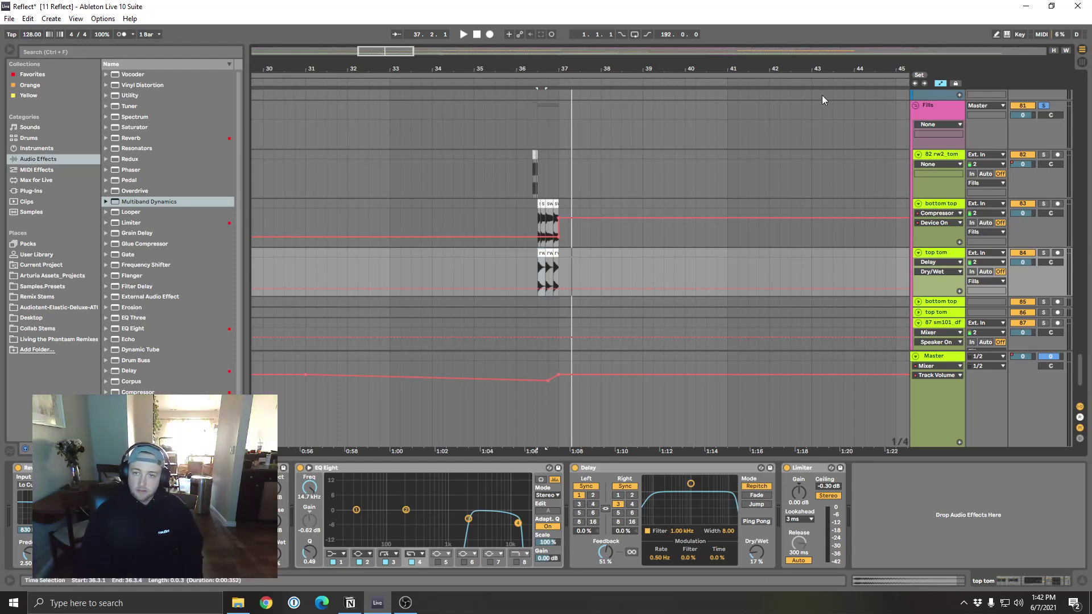
# Step: Play the second bottom top and top tom fill in bar 52 with the Fills group soloed
pyautogui.moveTo(806, 63); pyautogui.dragTo(678, 34)
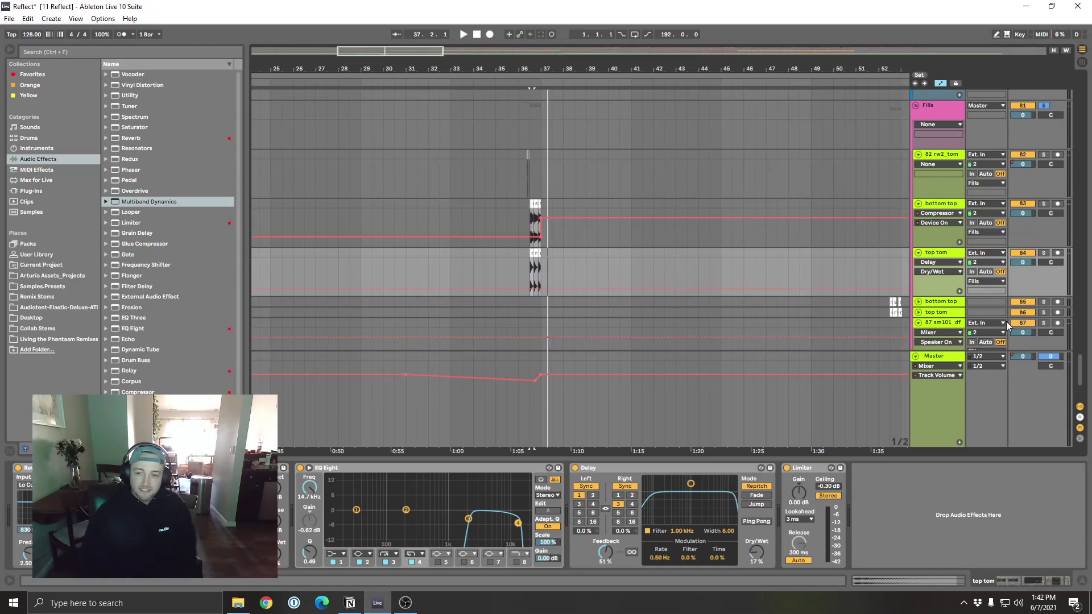
pyautogui.click(890, 302)
pyautogui.moveTo(908, 68); pyautogui.dragTo(760, 71)
pyautogui.press('space')
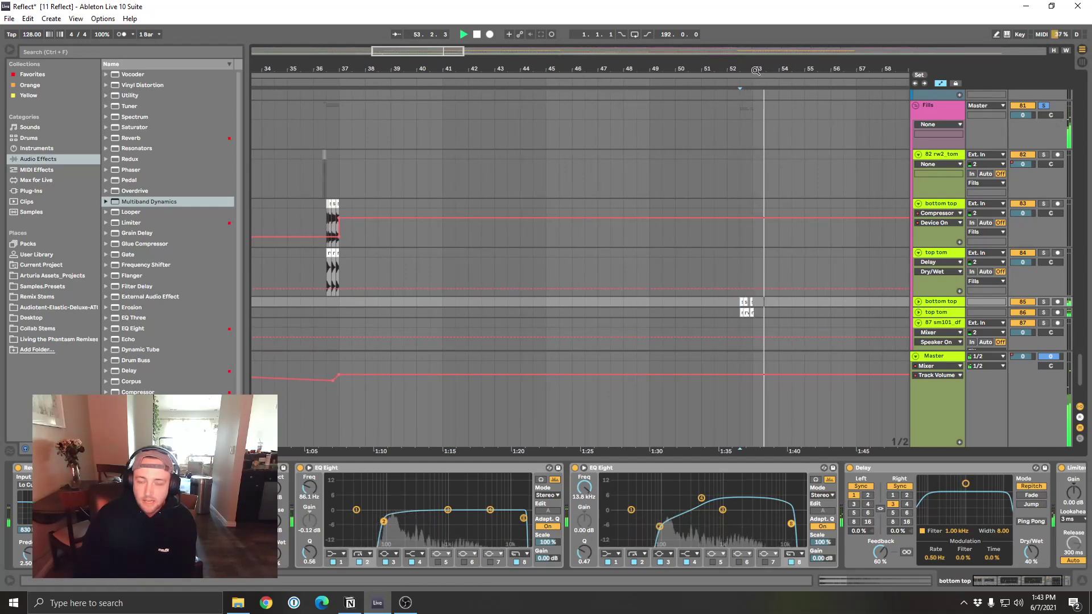
# Step: Set the insert marker at bar 36 on the unfolded bottom top track
pyautogui.scroll(-3, 757, 118)
pyautogui.click(447, 204)
pyautogui.click(457, 205)
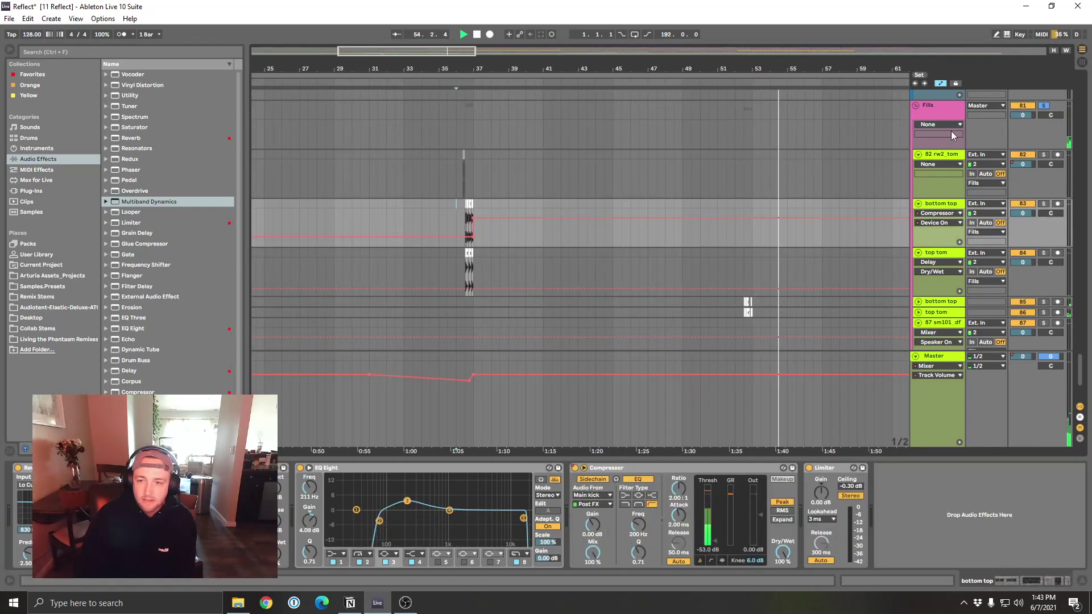
# Step: Play the 87 sm101 clip soloed from 84.3.1, and stop playback
pyautogui.moveTo(904, 69); pyautogui.dragTo(679, 69)
pyautogui.scroll(-3, 857, 265)
pyautogui.scroll(-2, 856, 265)
pyautogui.moveTo(799, 69); pyautogui.dragTo(799, 23)
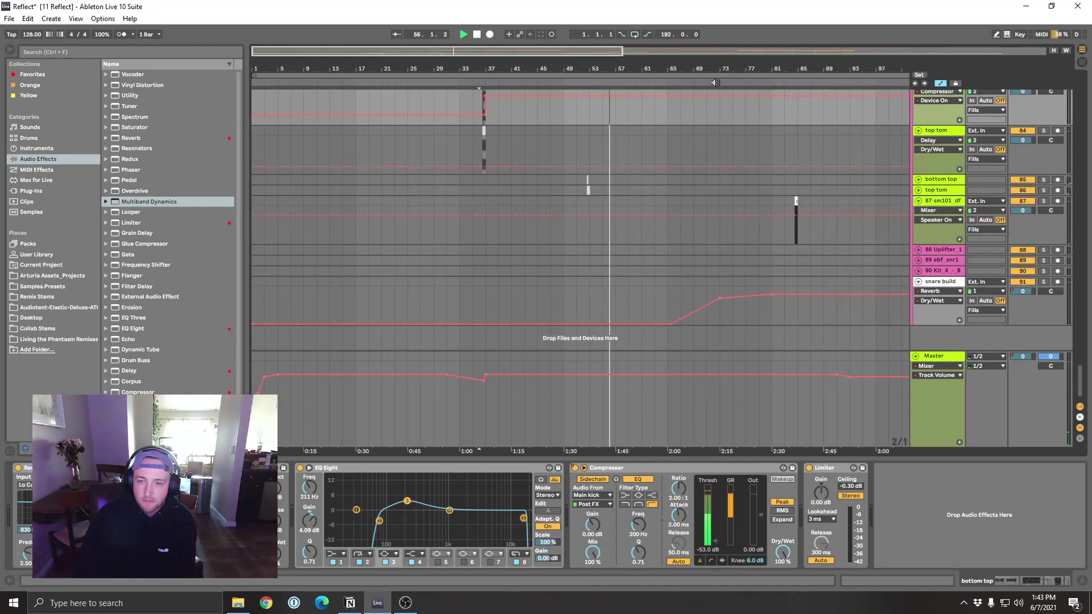
pyautogui.click(796, 206)
pyautogui.click(1044, 201)
pyautogui.press('space')
pyautogui.moveTo(793, 62); pyautogui.dragTo(615, 57)
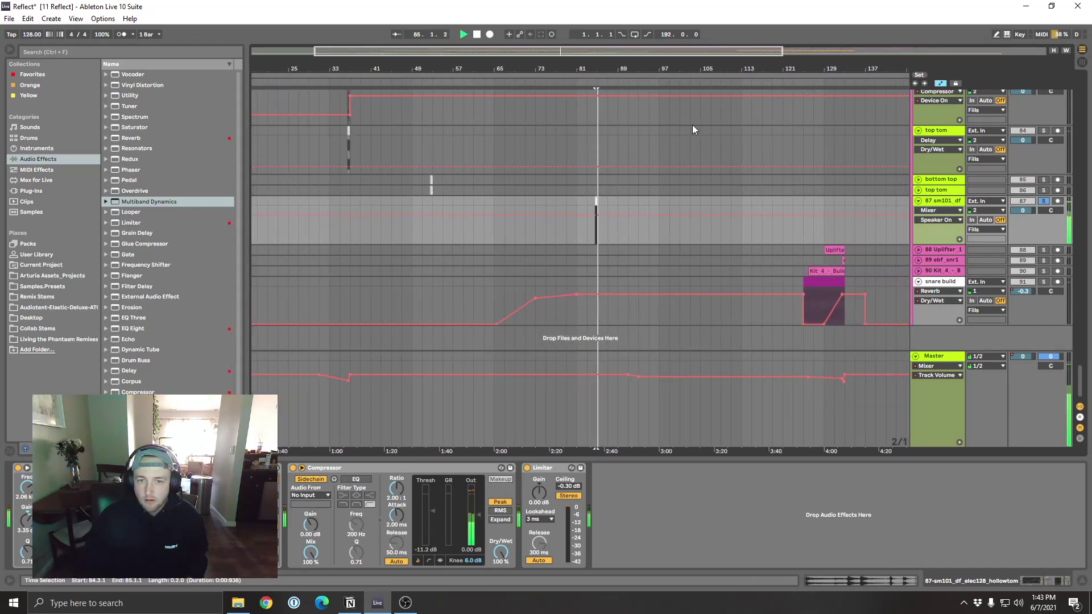
pyautogui.press('space')
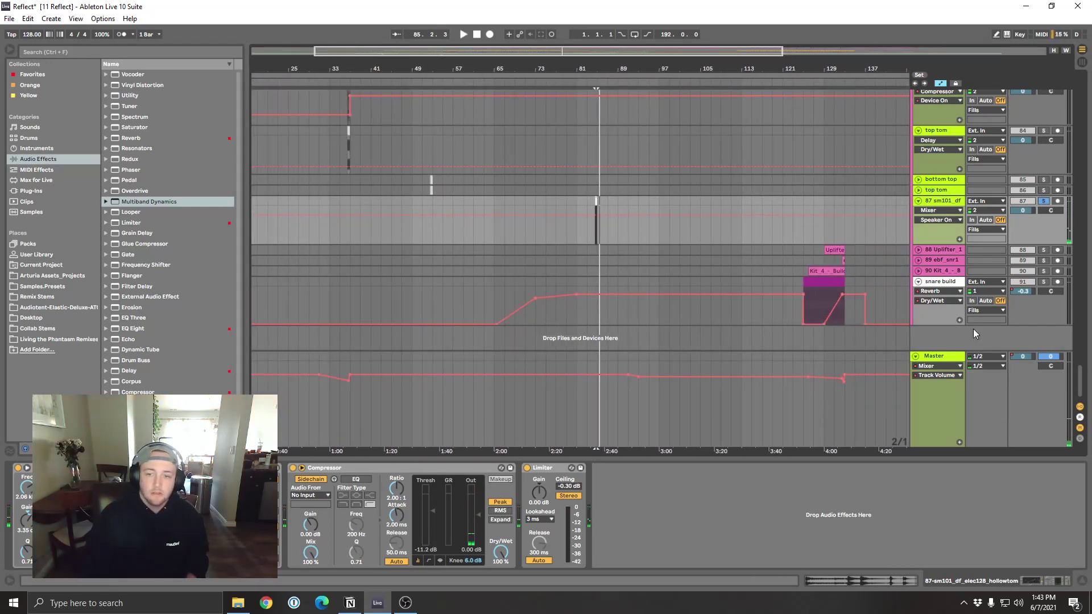
# Step: Play the snare build from bar 125 with the 87 sm101 solo cleared, and stop playback
pyautogui.click(807, 294)
pyautogui.moveTo(832, 69); pyautogui.dragTo(636, 91)
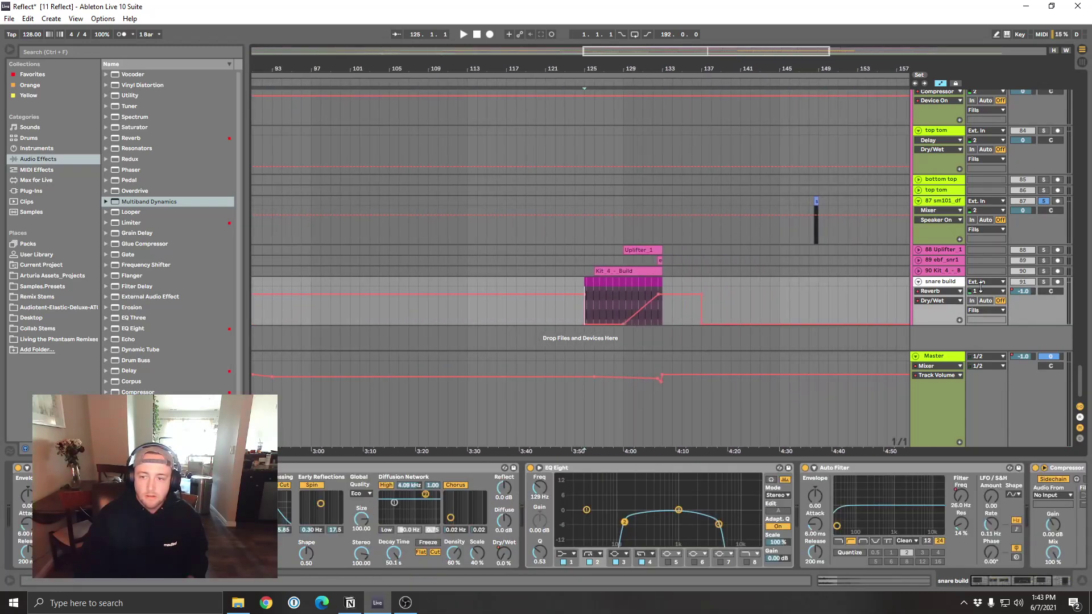
pyautogui.click(1043, 282)
pyautogui.press('space')
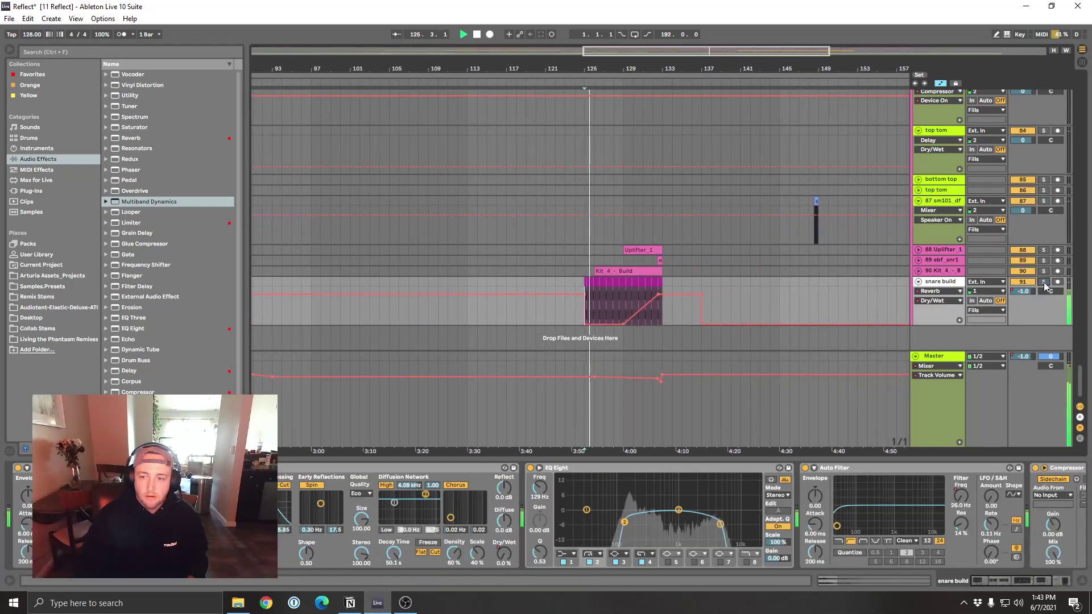
pyautogui.press('space')
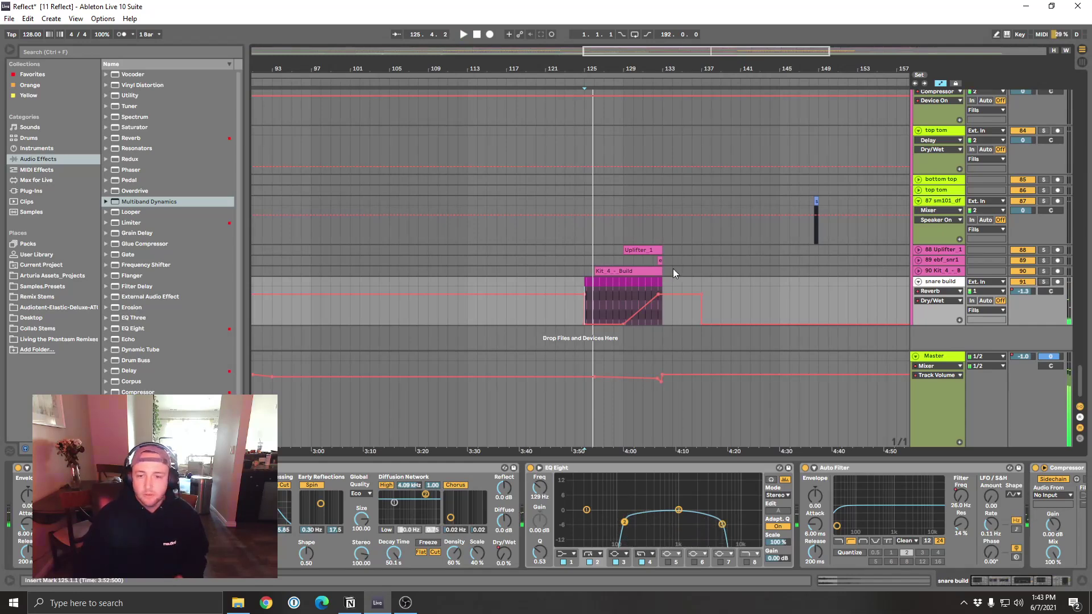
# Step: Set the insert marker on the snare build track at bar 129, and move it to bar 128
pyautogui.moveTo(610, 71); pyautogui.dragTo(610, 105)
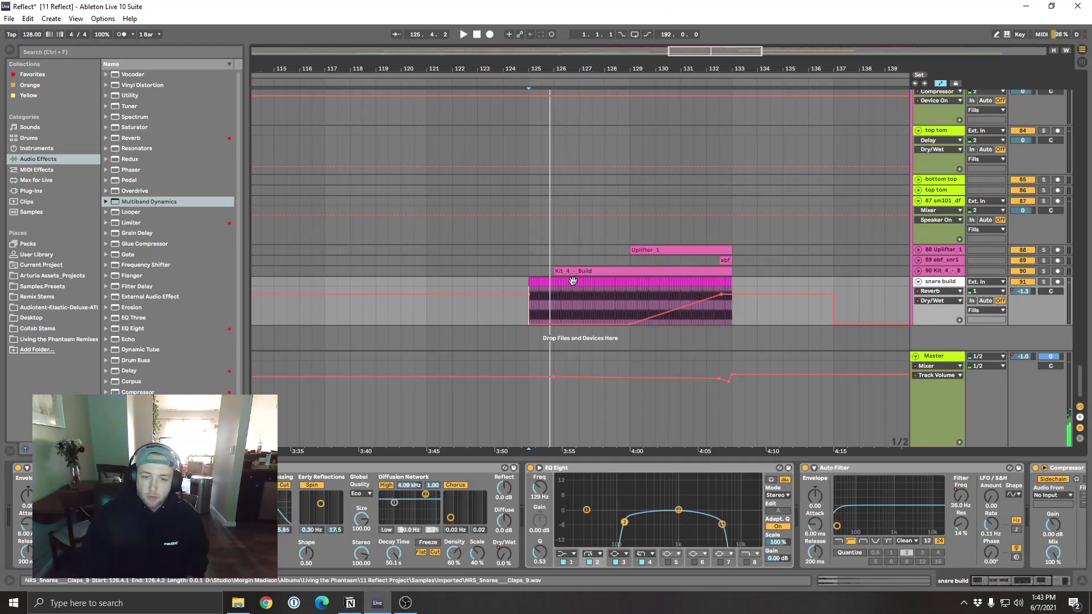
pyautogui.click(630, 302)
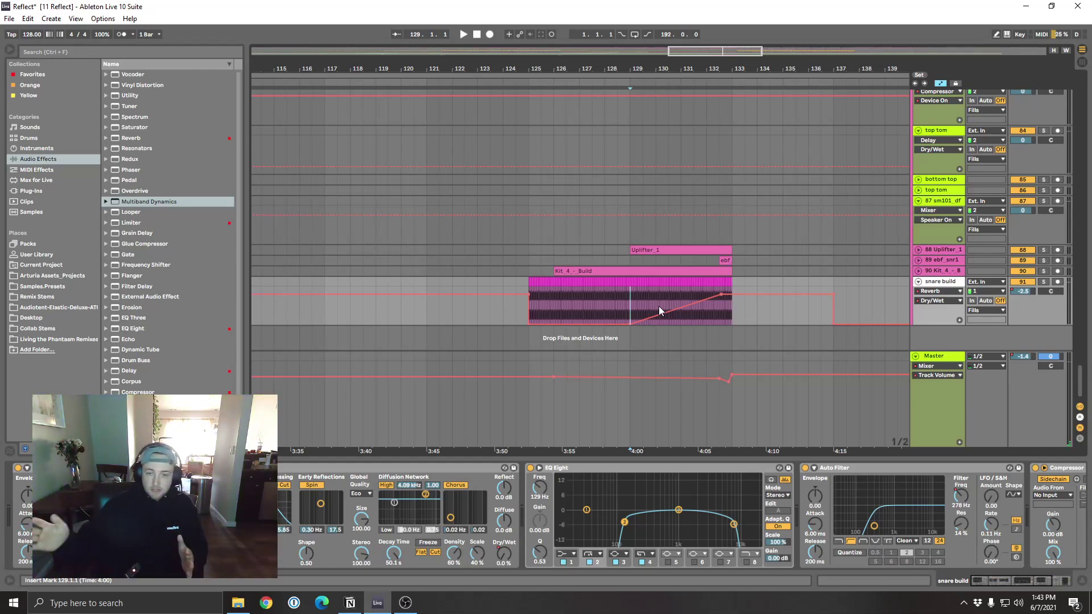
pyautogui.click(612, 297)
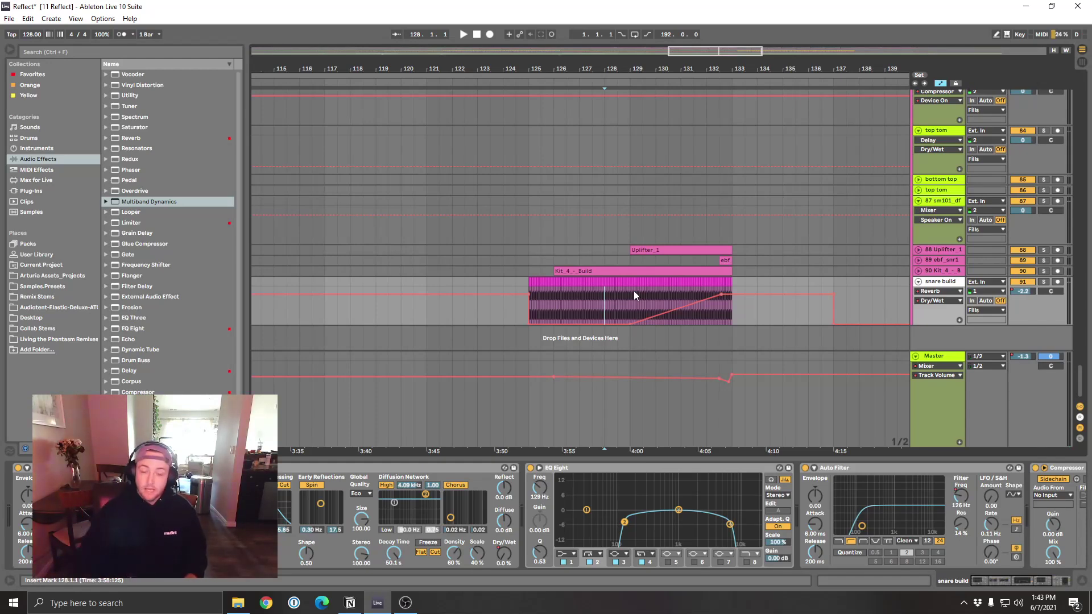
# Step: Set the insert marker on the snare build track at 130.3.1 and at bar 125, and play it soloed from bar 125
pyautogui.click(671, 294)
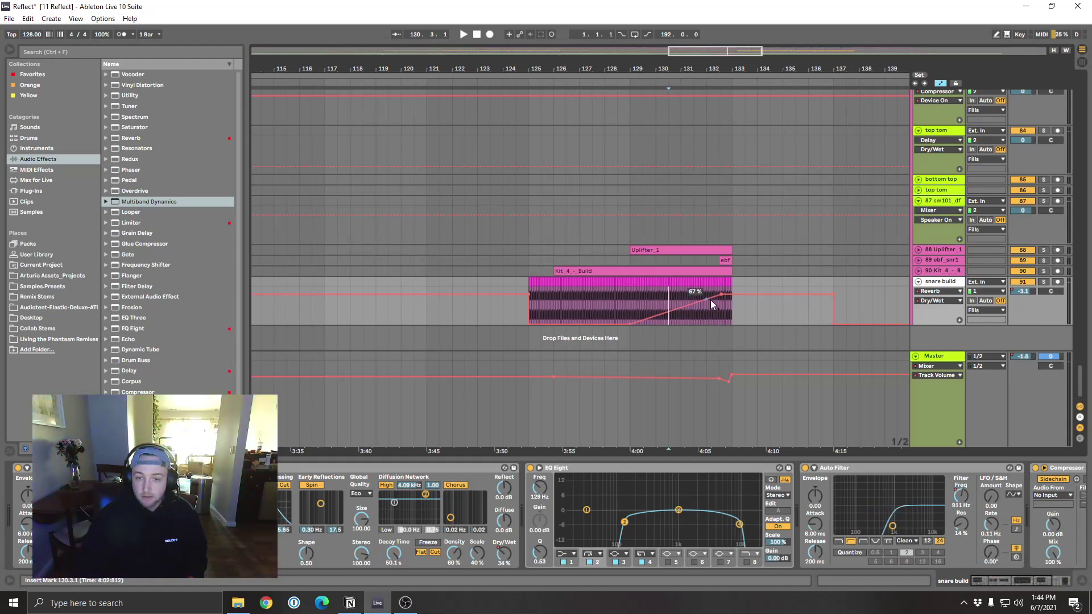
pyautogui.click(547, 302)
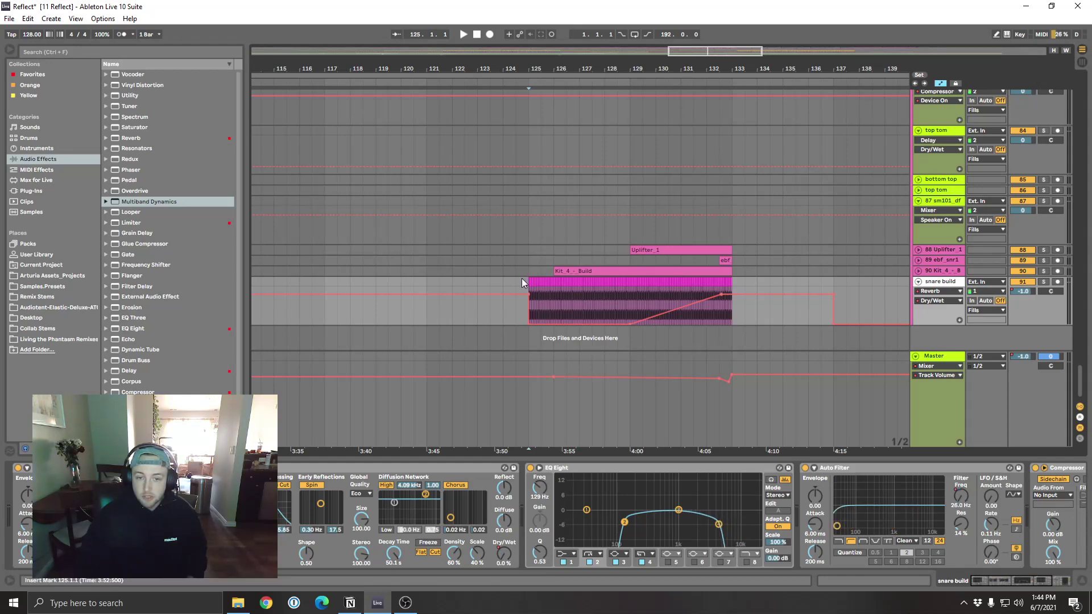
pyautogui.click(1045, 281)
pyautogui.press('space')
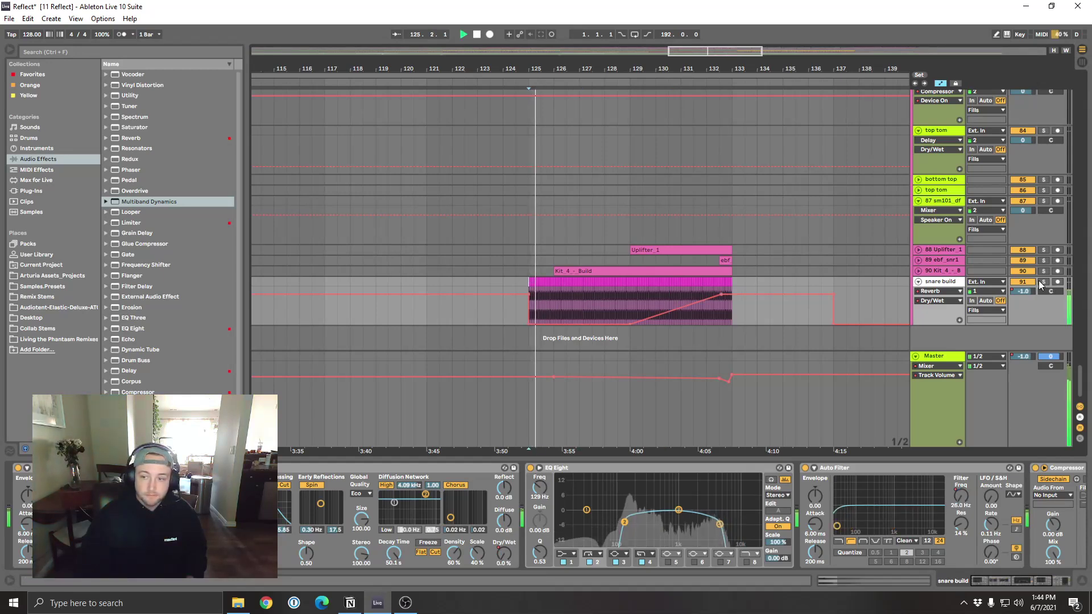
# Step: Play the soloed snare build from 131.3.1 until playback is stopped, and clear its solo
pyautogui.click(696, 290)
pyautogui.press('space')
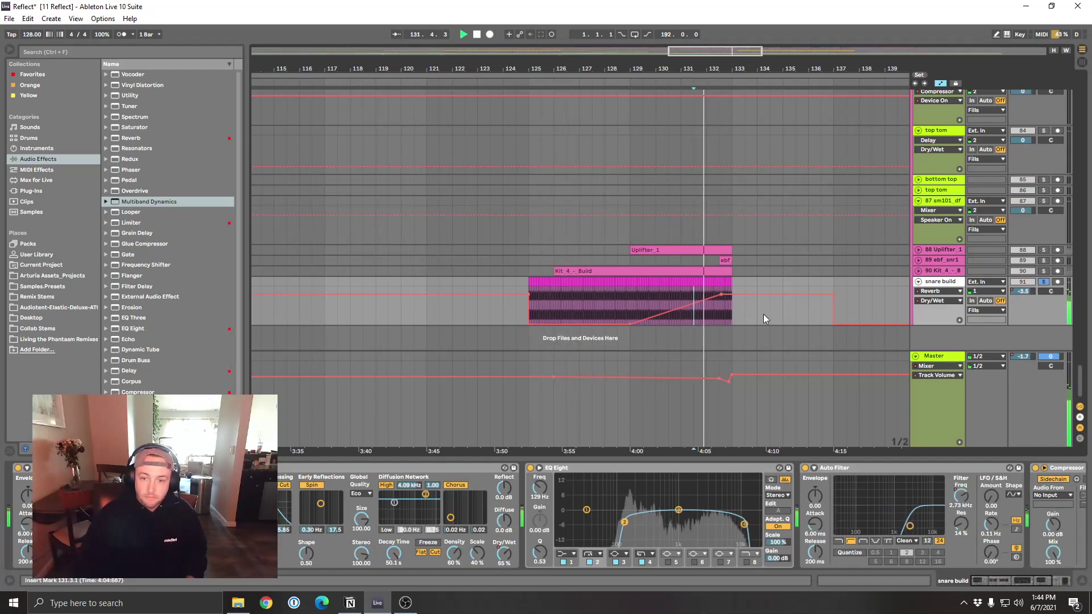
pyautogui.press('space')
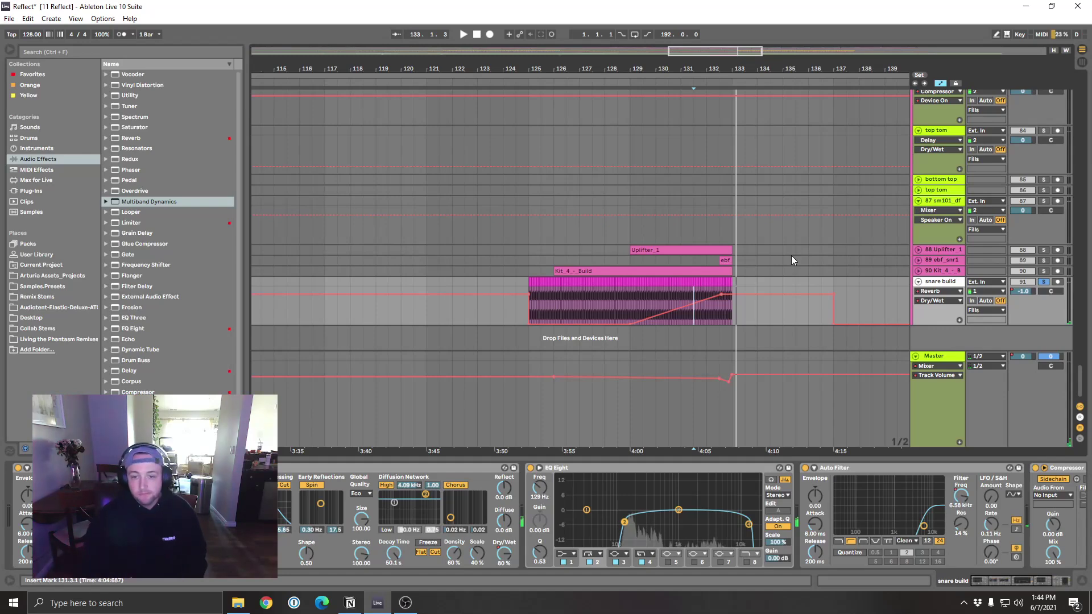
pyautogui.click(659, 293)
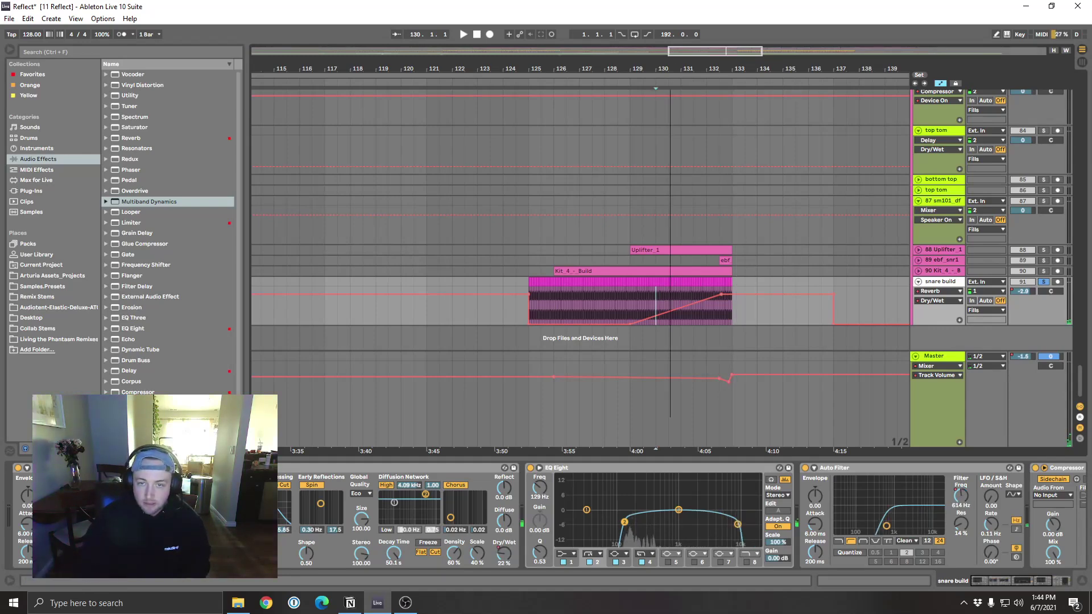
pyautogui.keyDown('ctrl'); pyautogui.scroll(-1, 811, 263); pyautogui.keyUp('ctrl')
pyautogui.click(1039, 281)
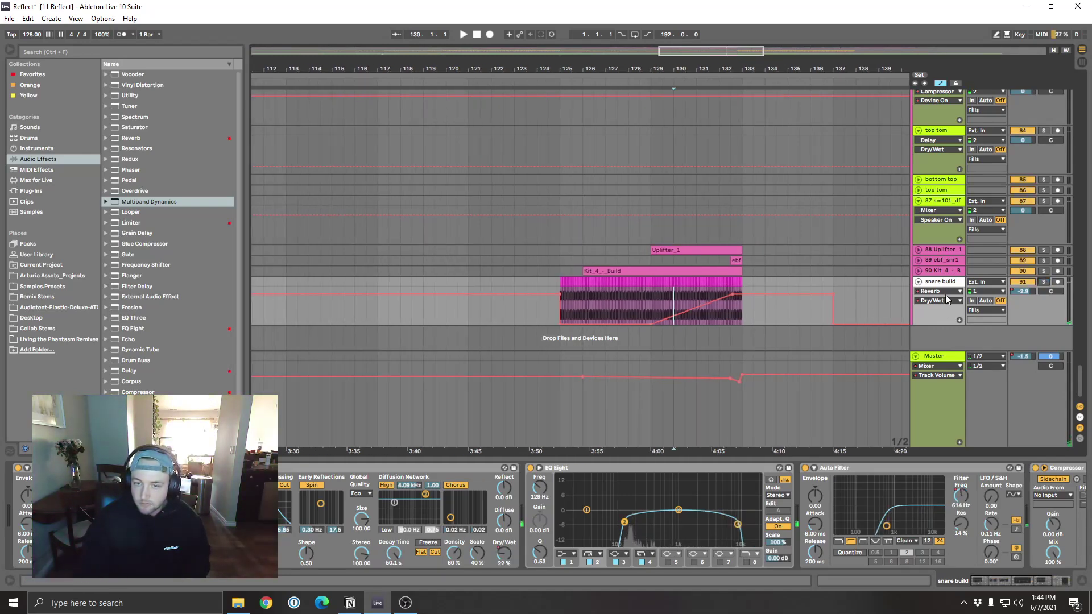
# Step: Examine the Master track's volume automation around the snare build and across the whole arrangement
pyautogui.click(655, 364)
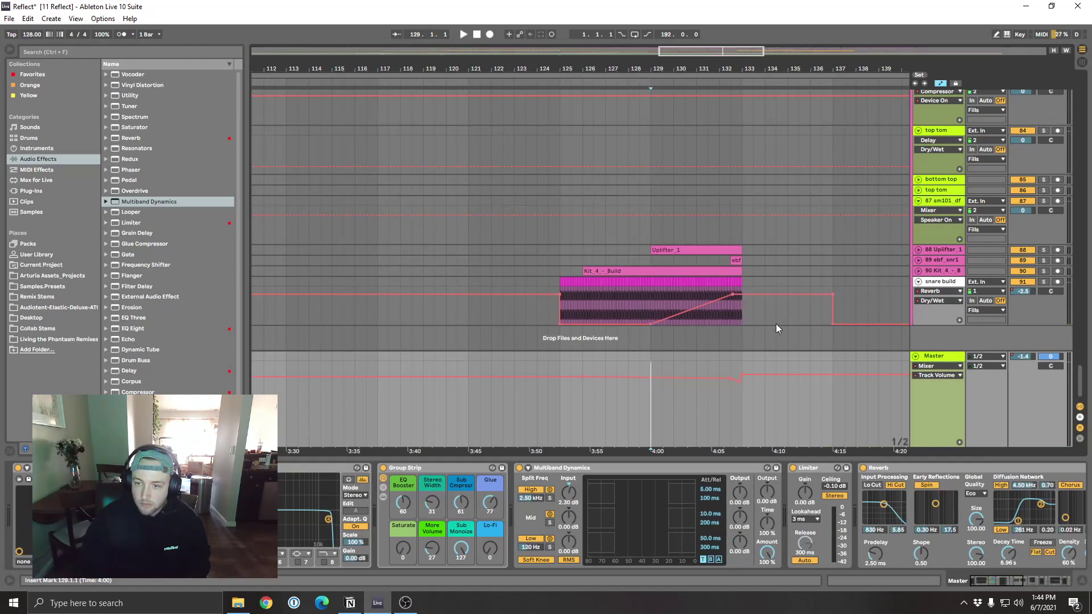
pyautogui.click(684, 358)
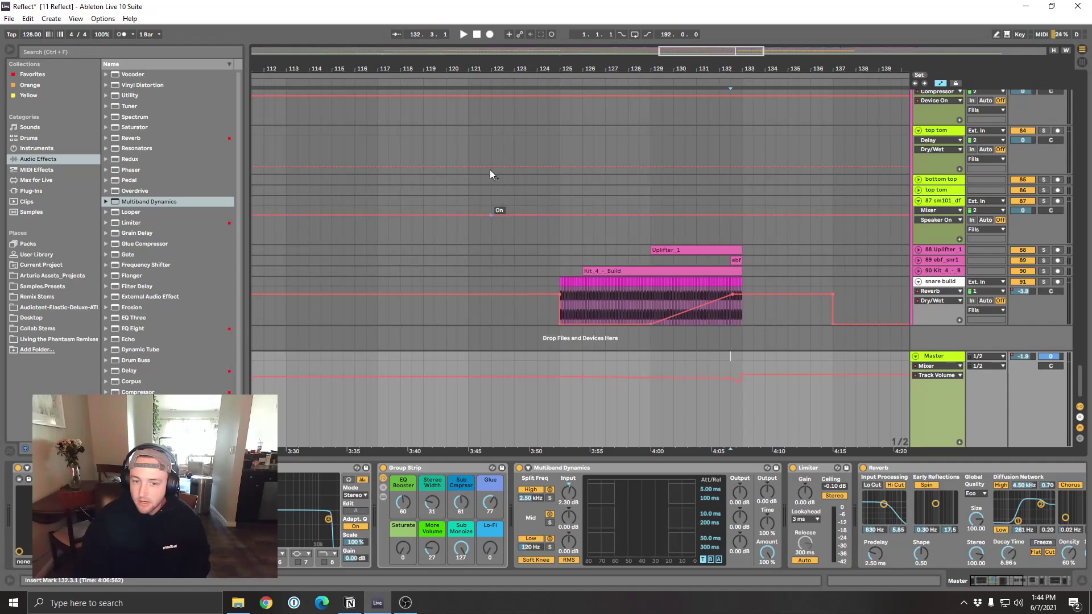
pyautogui.moveTo(467, 67); pyautogui.dragTo(611, 17)
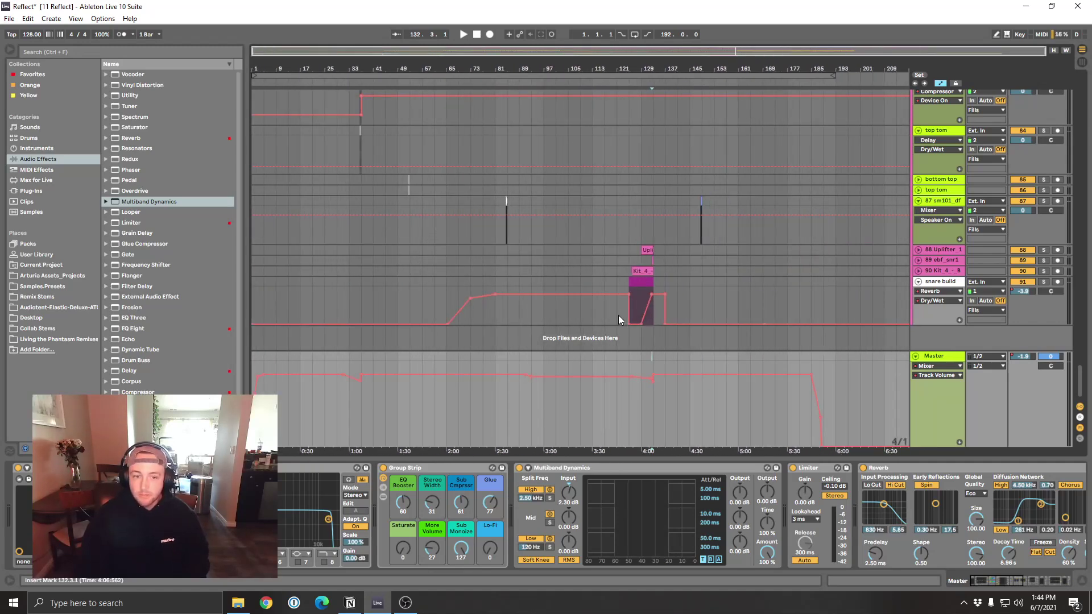
pyautogui.click(290, 364)
pyautogui.click(716, 291)
pyautogui.click(800, 357)
pyautogui.moveTo(1012, 582); pyautogui.dragTo(995, 582)
pyautogui.moveTo(272, 57); pyautogui.dragTo(332, 73)
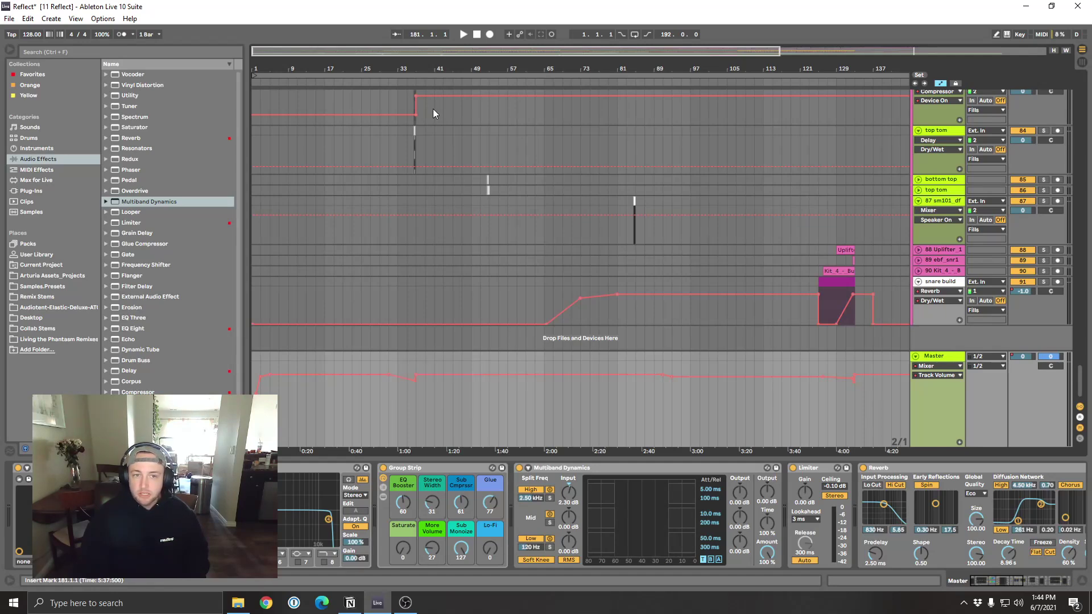
pyautogui.scroll(5, 400, 370)
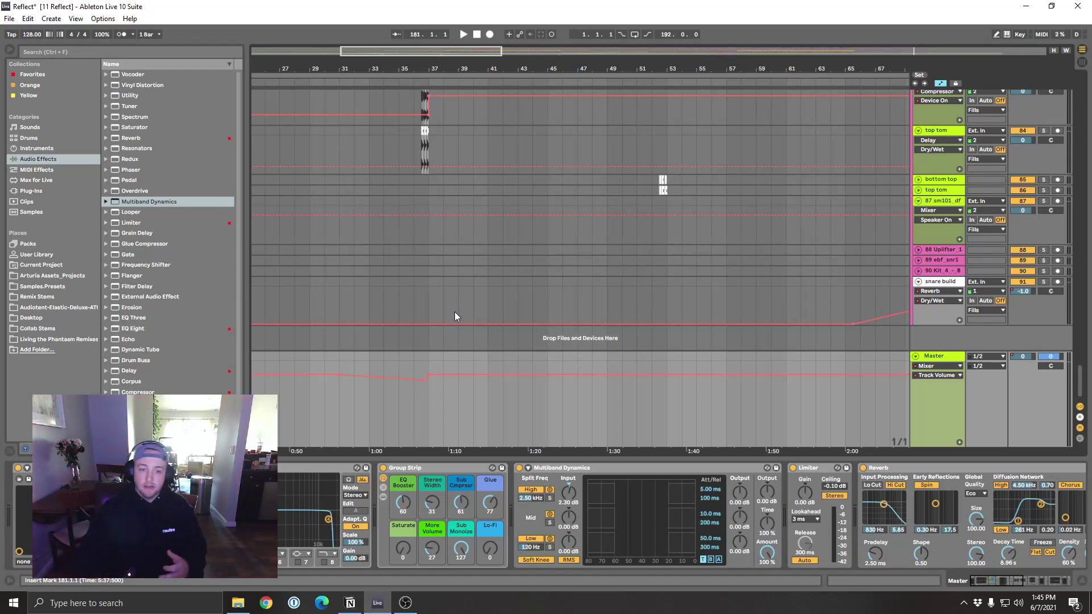
# Step: Play the Master volume dip before bar 37 from bar 35, and stop playback
pyautogui.click(343, 366)
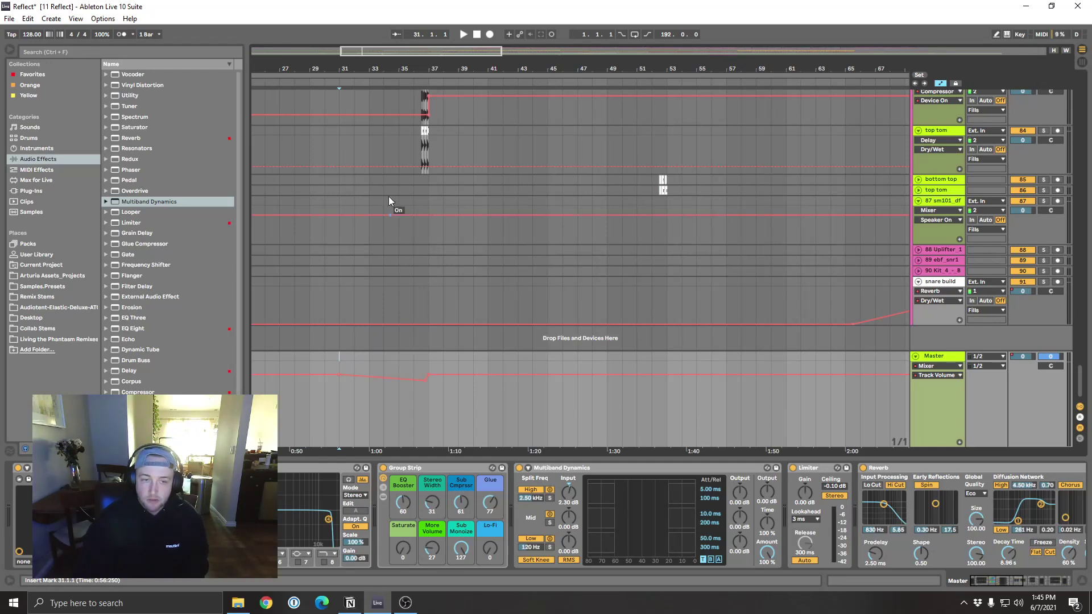
pyautogui.moveTo(404, 71); pyautogui.dragTo(472, 69)
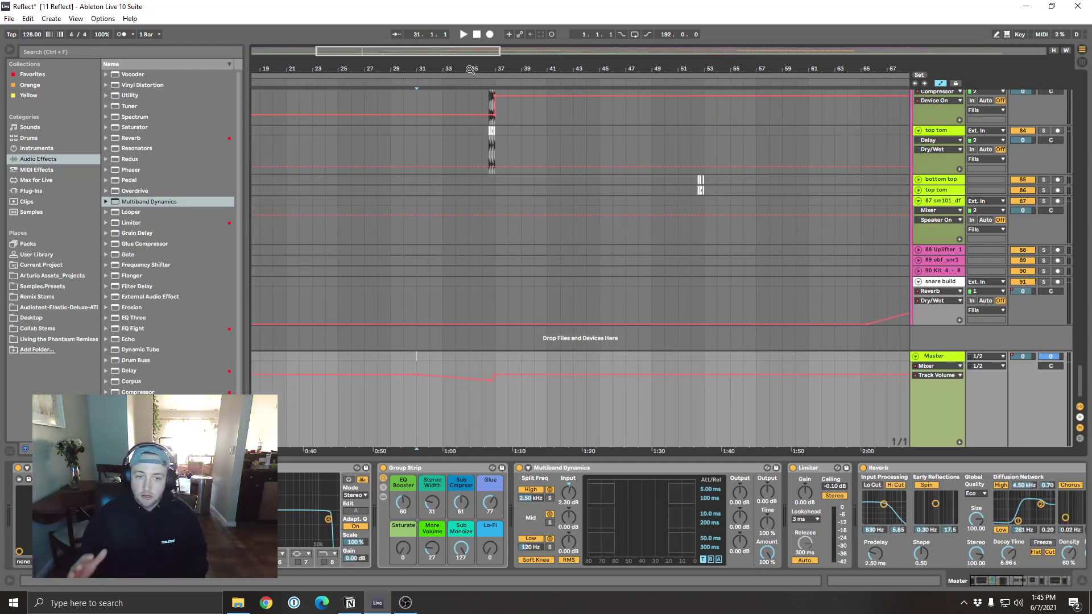
pyautogui.click(468, 362)
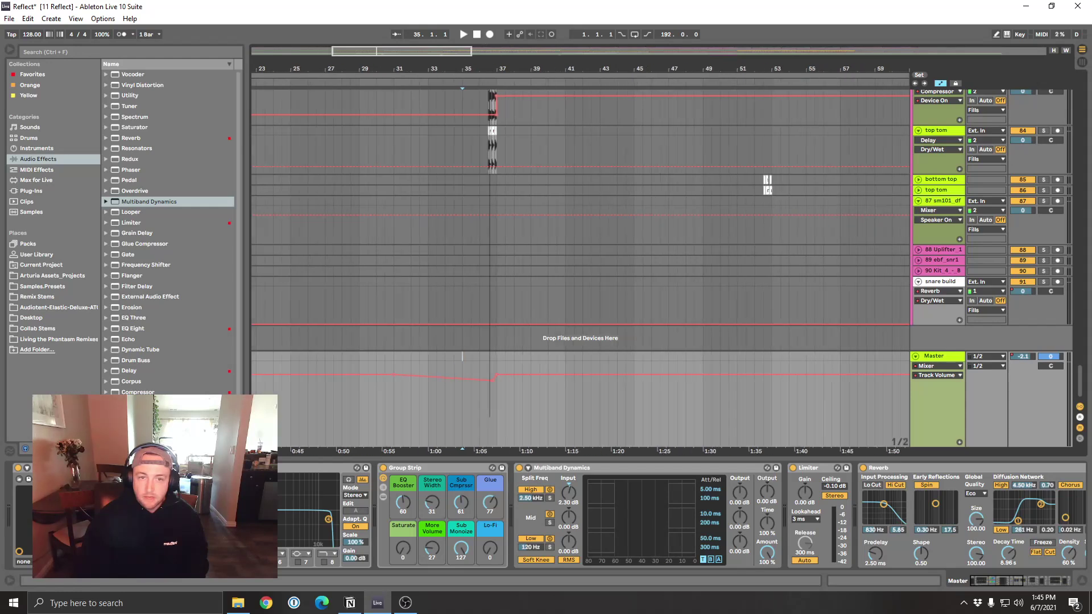
pyautogui.scroll(3, 492, 373)
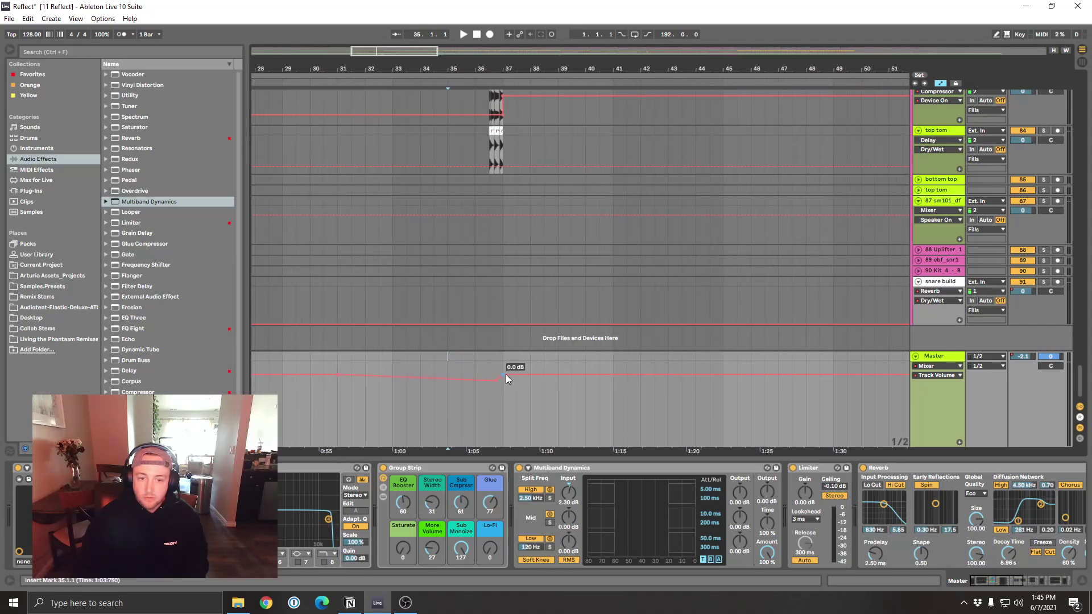
pyautogui.press('space')
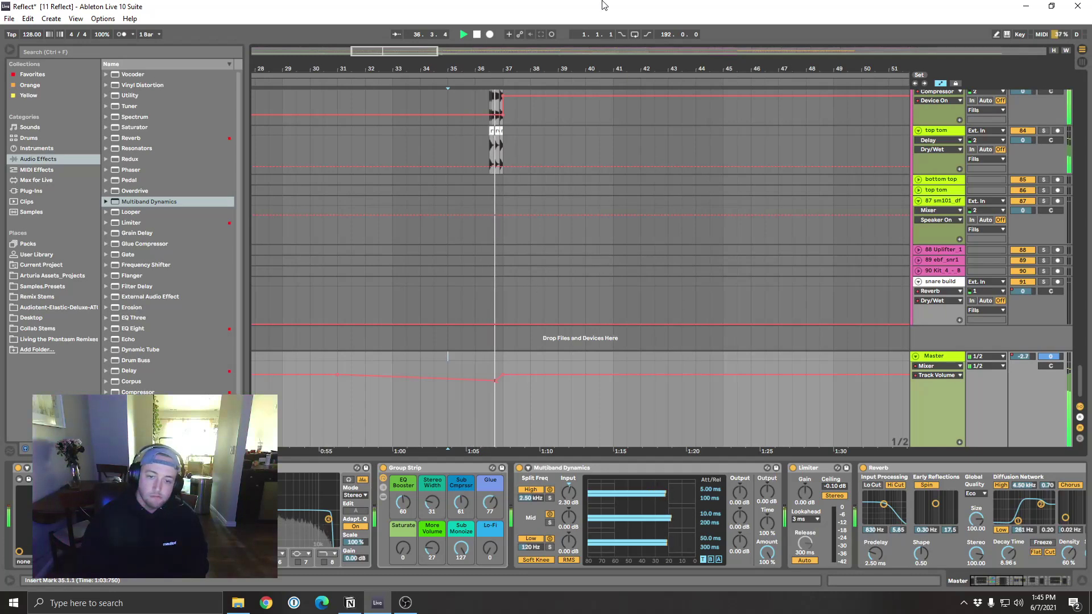
pyautogui.moveTo(585, 70); pyautogui.dragTo(502, 51)
pyautogui.press('-')
pyautogui.press('space')
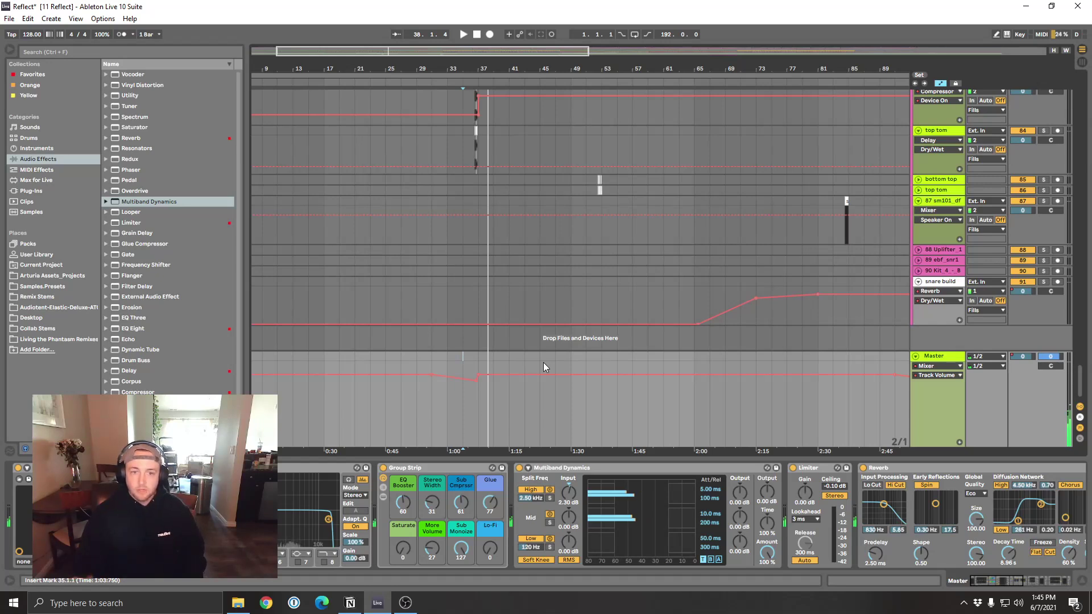
# Step: Set the insert marker on the Master track at bar 37, and at bar 113 within the lowered volume section
pyautogui.click(476, 358)
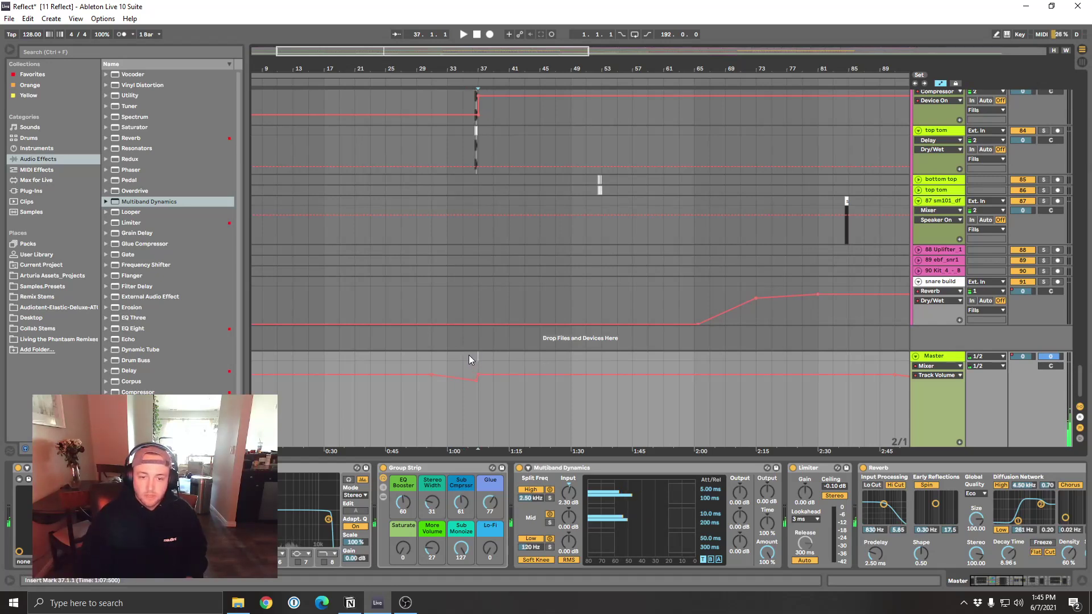
pyautogui.moveTo(882, 73); pyautogui.dragTo(636, 71)
pyautogui.moveTo(775, 70); pyautogui.dragTo(520, 71)
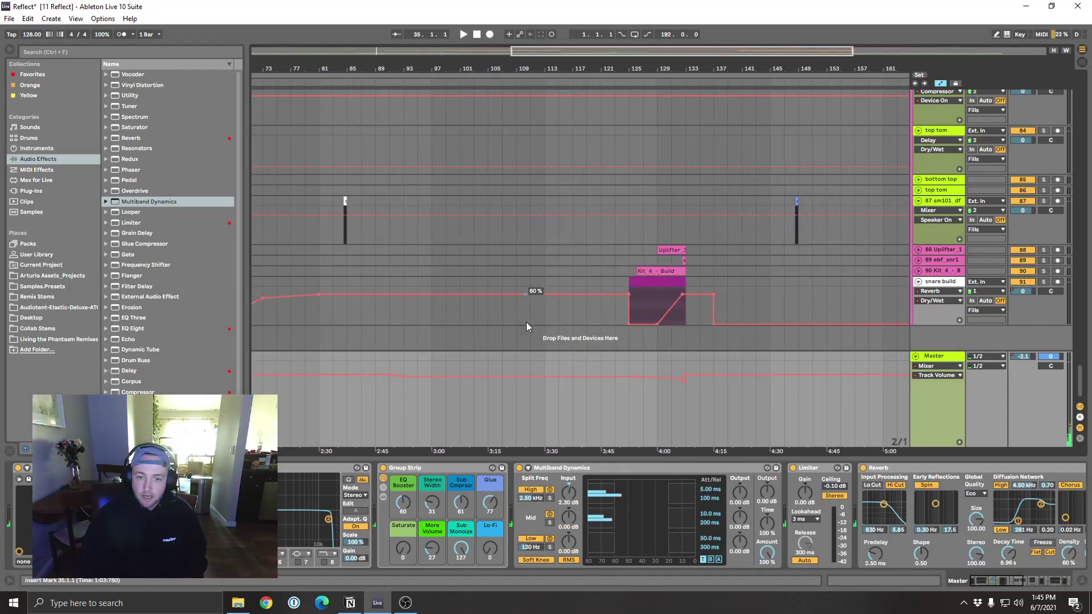
pyautogui.click(561, 360)
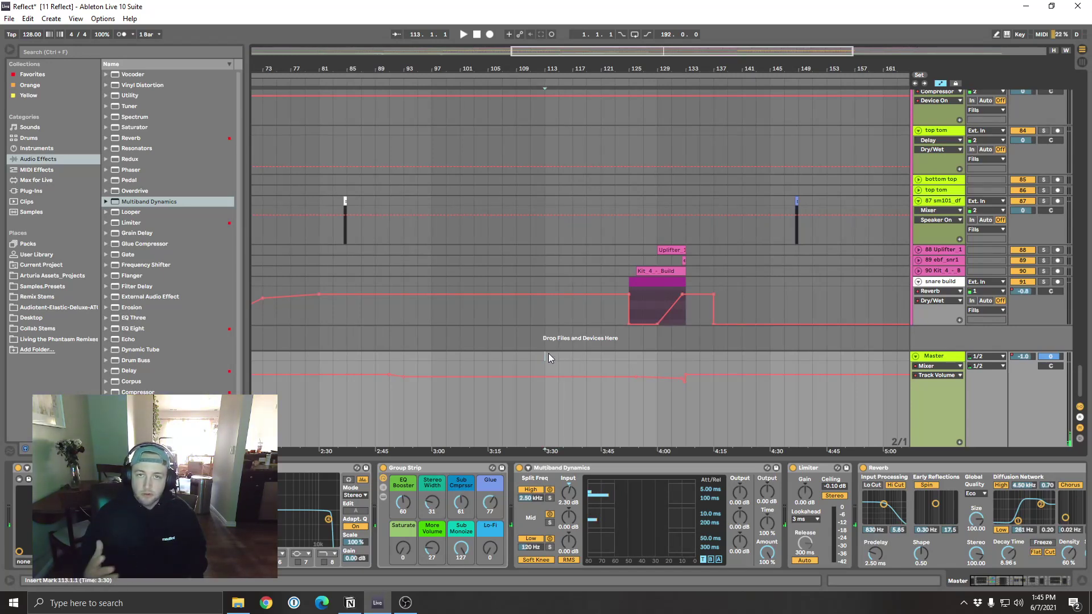
# Step: Play the Master volume dip at the end of the snare build from bar 131, and stop playback
pyautogui.moveTo(693, 70); pyautogui.dragTo(627, 131)
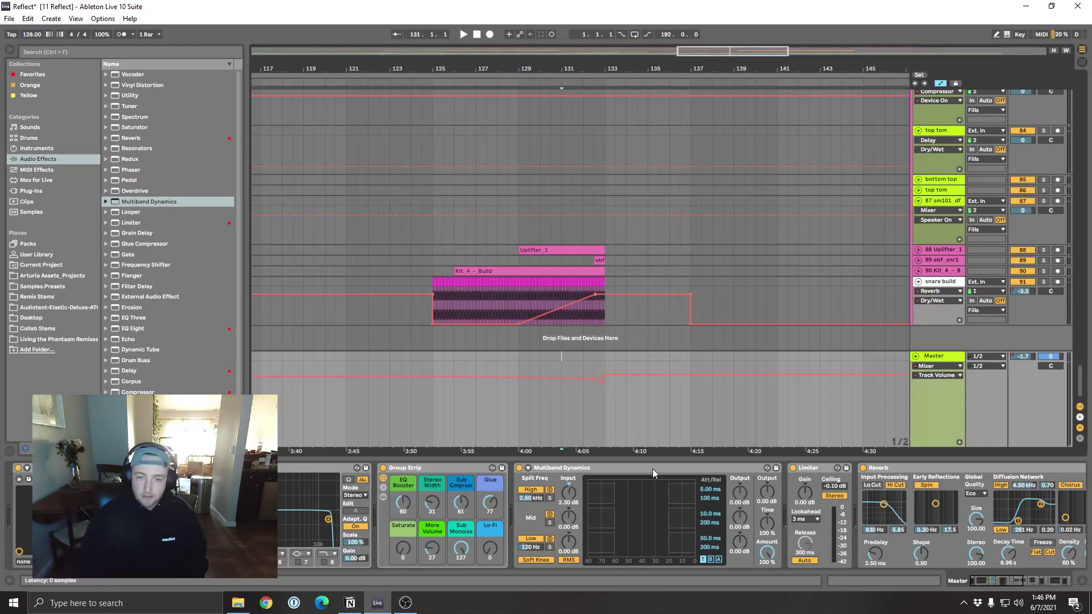
pyautogui.press('space')
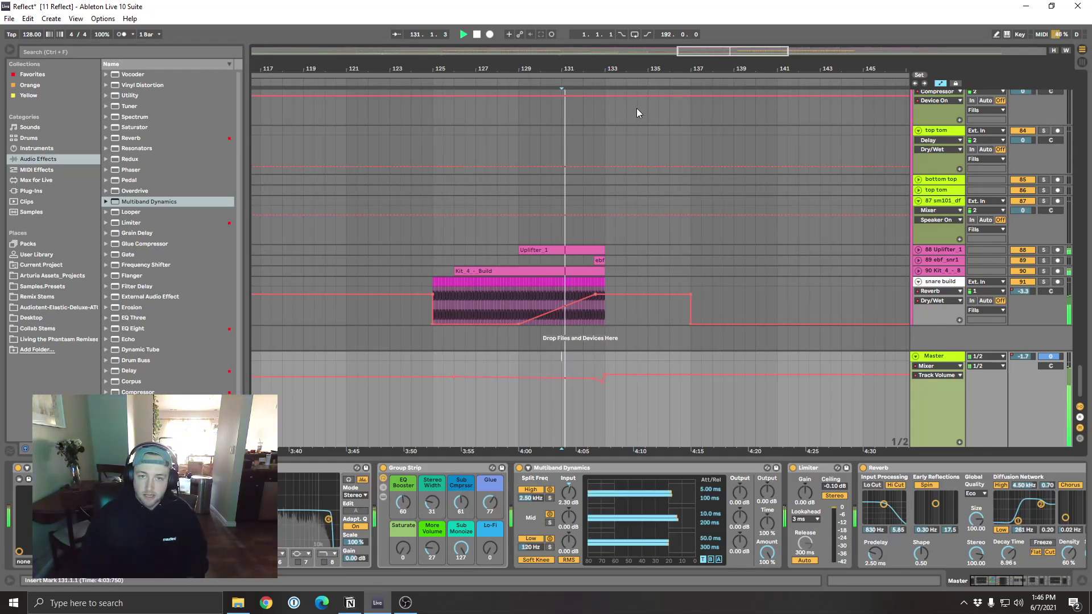
pyautogui.moveTo(621, 72); pyautogui.dragTo(573, 73)
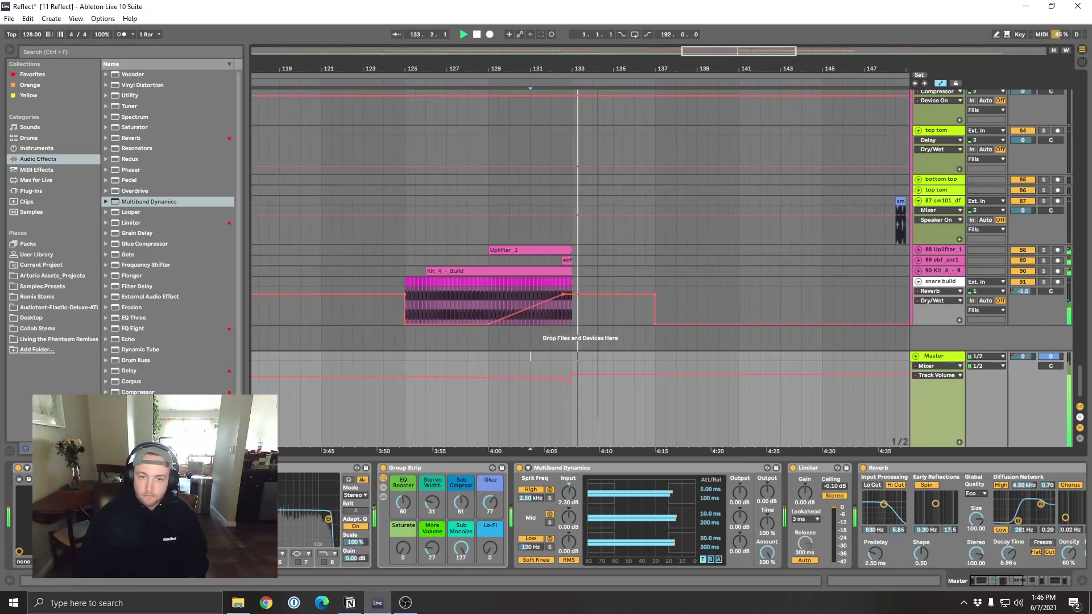
pyautogui.press('w')
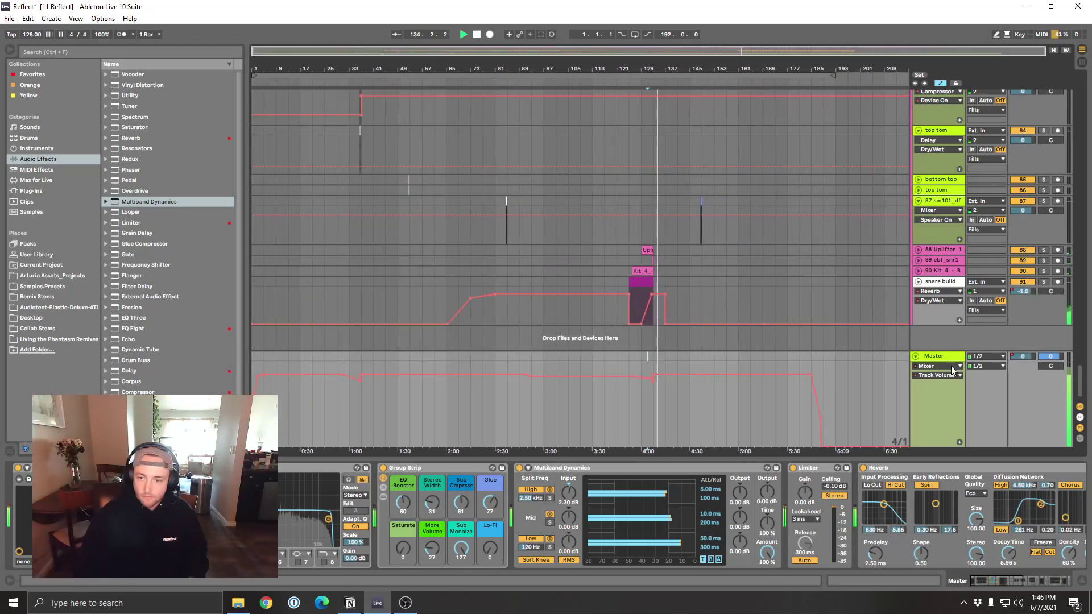
pyautogui.press('space')
# Step: Display the Auto Filter Frequency automation on the Master track across the arrangement
pyautogui.click(946, 366)
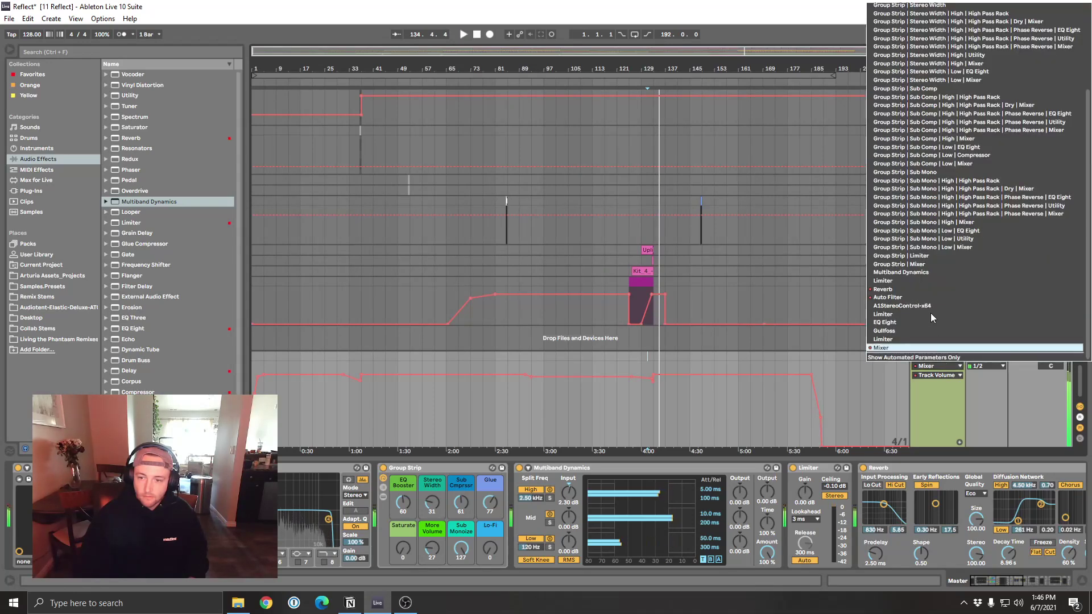
pyautogui.click(926, 299)
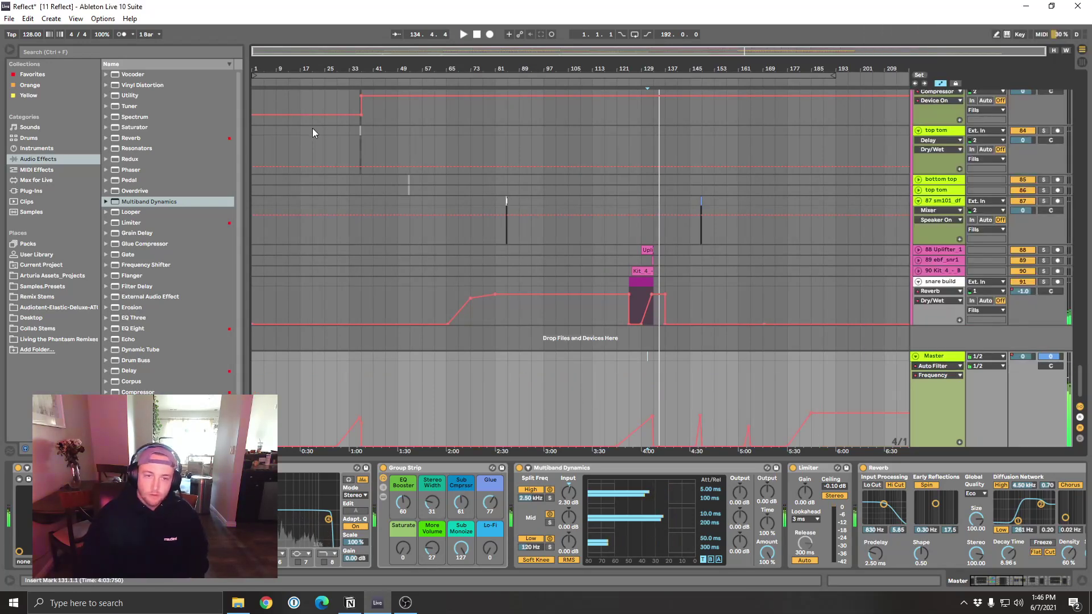
pyautogui.moveTo(348, 70); pyautogui.dragTo(377, 70)
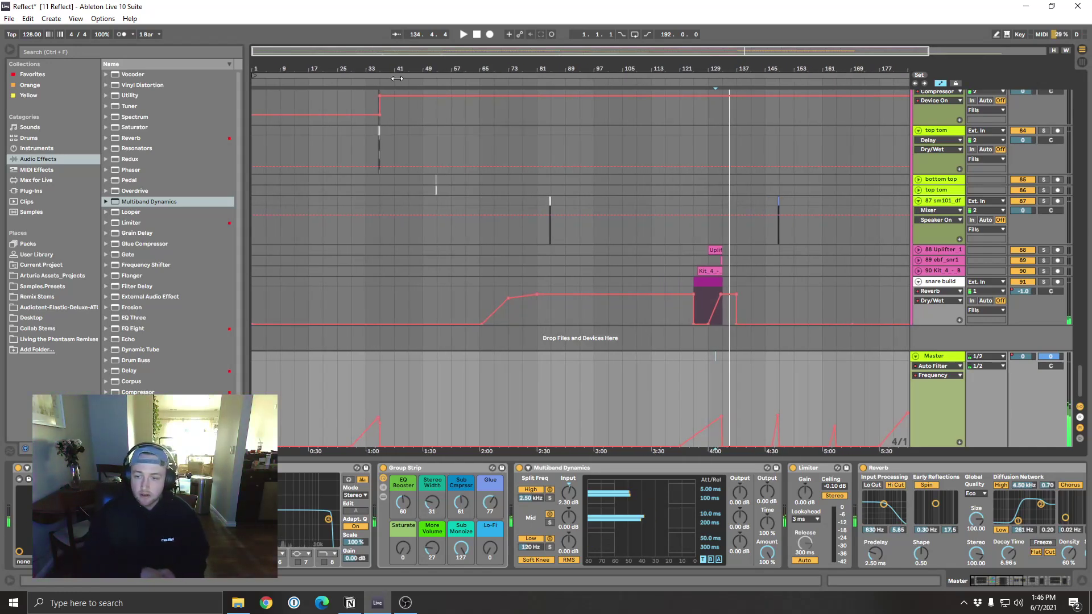
pyautogui.moveTo(372, 65)
pyautogui.mouseDown()
pyautogui.moveTo(388, 80)
pyautogui.moveTo(354, 60)
pyautogui.mouseUp()
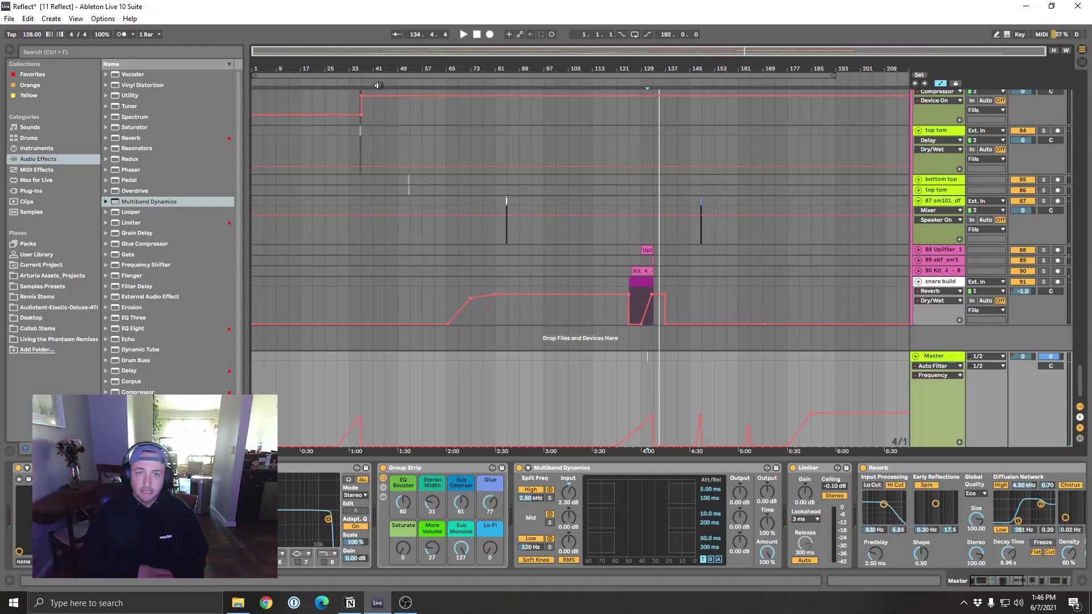
# Step: Inspect the first filter frequency rise on the Master track, setting the insert marker at bar 29
pyautogui.moveTo(351, 70)
pyautogui.mouseDown()
pyautogui.moveTo(351, 99)
pyautogui.moveTo(482, 117)
pyautogui.mouseUp()
pyautogui.click(490, 387)
pyautogui.click(457, 411)
pyautogui.click(443, 423)
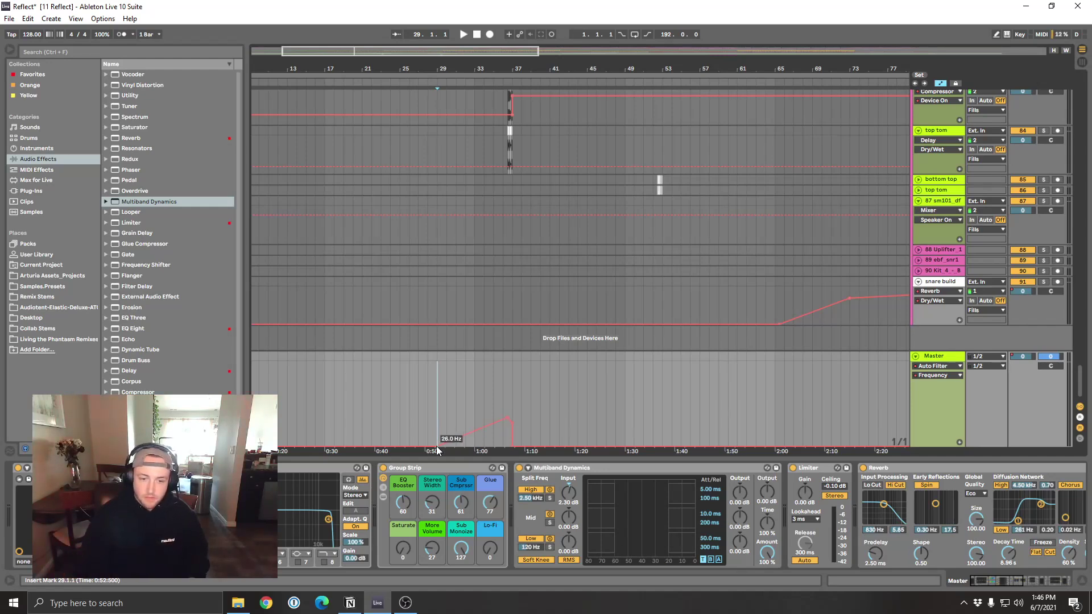
# Step: Play the first Master filter sweep from bar 34 past its reset at bar 37
pyautogui.click(497, 404)
pyautogui.press('space')
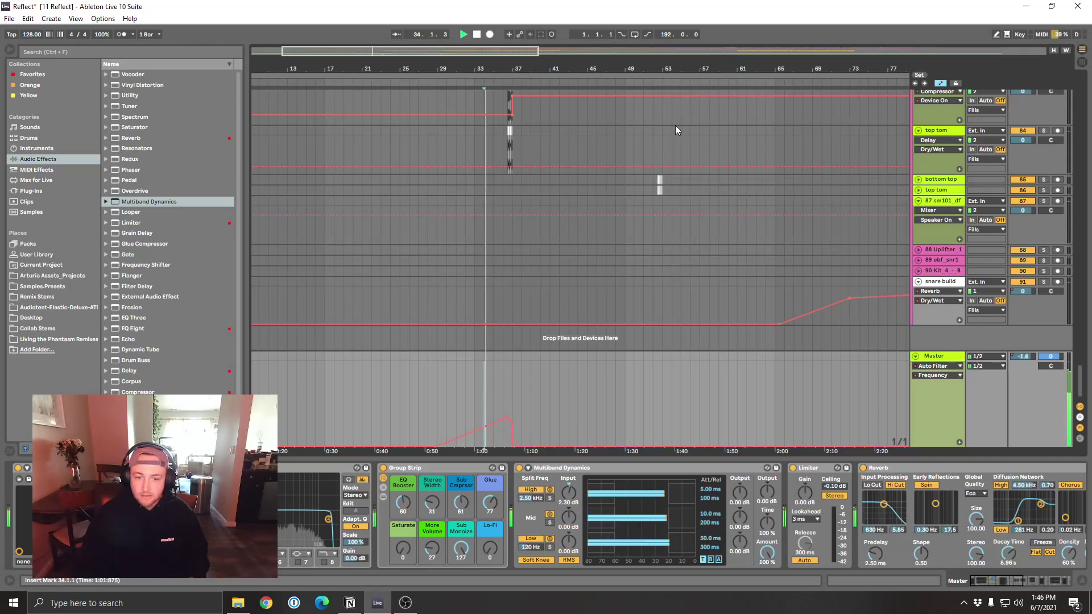
pyautogui.moveTo(515, 69); pyautogui.dragTo(515, 108)
pyautogui.scroll(2, 533, 86)
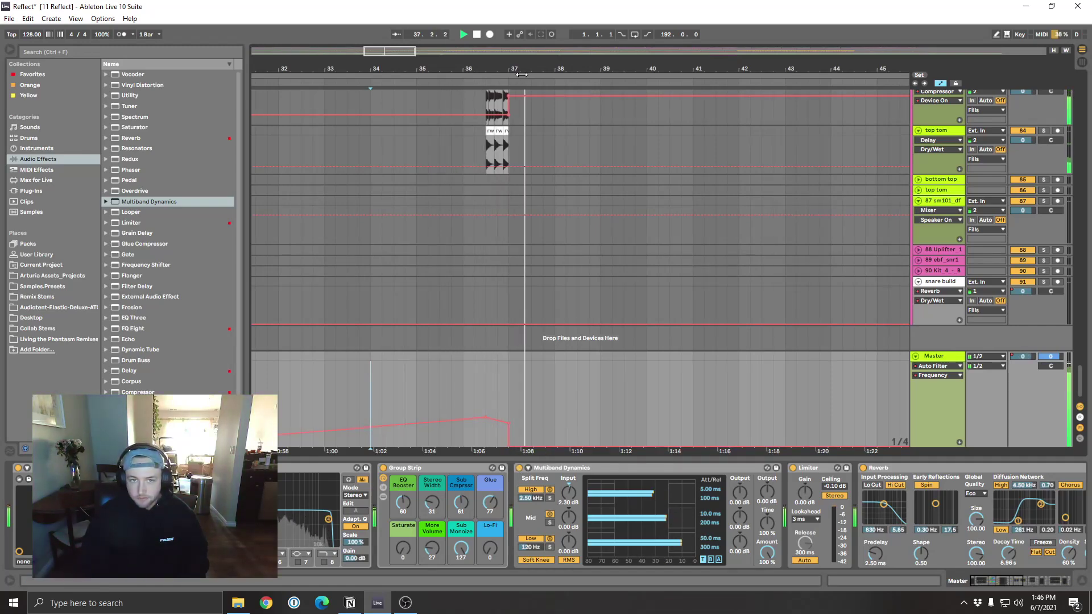
pyautogui.moveTo(455, 69); pyautogui.dragTo(456, 40)
pyautogui.press('-')
pyautogui.press('-')
pyautogui.press('-')
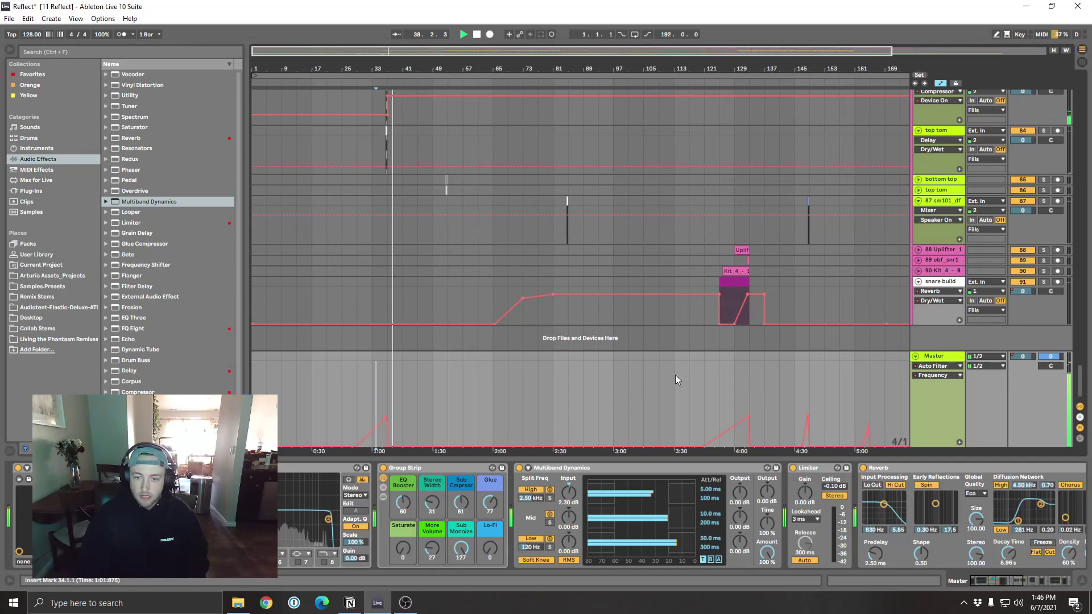
# Step: Play the short Master filter sweep at the second 87 sm101 clip from bar 148
pyautogui.moveTo(816, 59)
pyautogui.mouseDown()
pyautogui.moveTo(760, 114)
pyautogui.moveTo(708, 114)
pyautogui.mouseUp()
pyautogui.click(687, 361)
pyautogui.press('space')
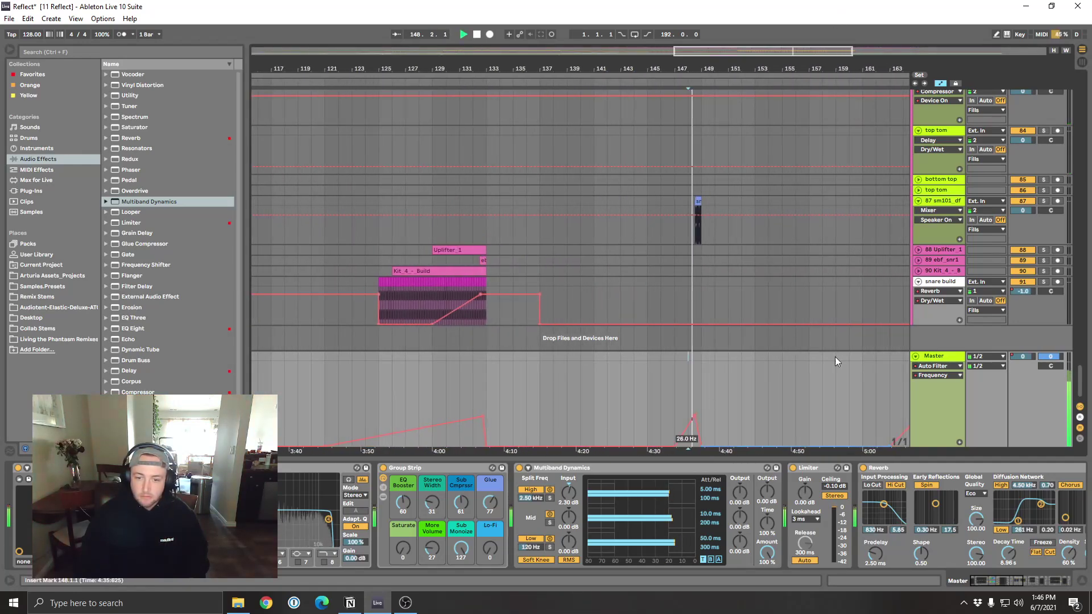
pyautogui.moveTo(677, 69); pyautogui.dragTo(677, 17)
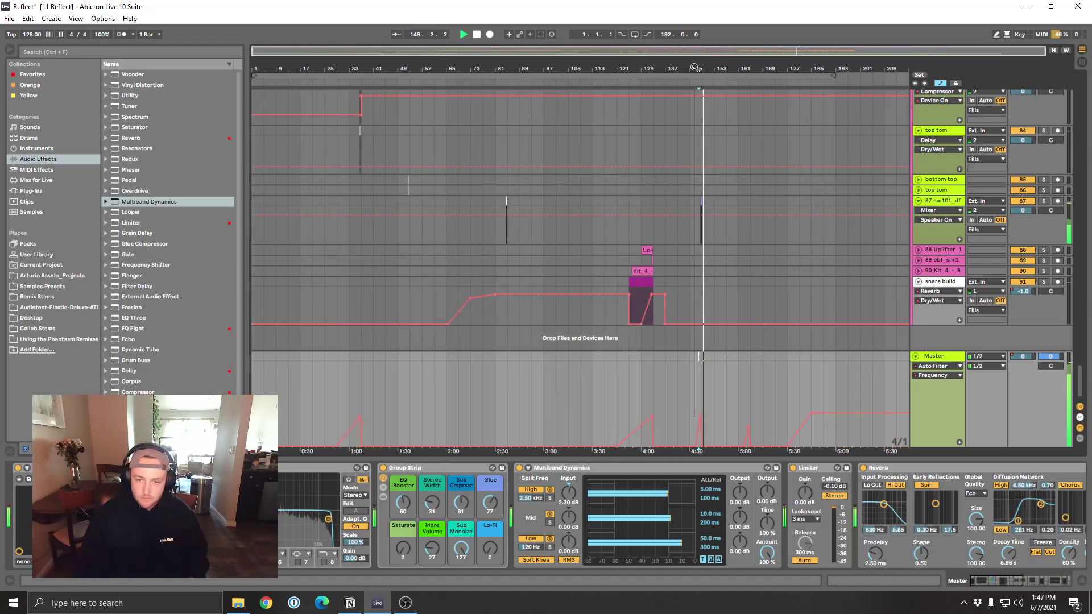
# Step: Stop playback and display the Reverb Dry/Wet automation on the Master track
pyautogui.press('space')
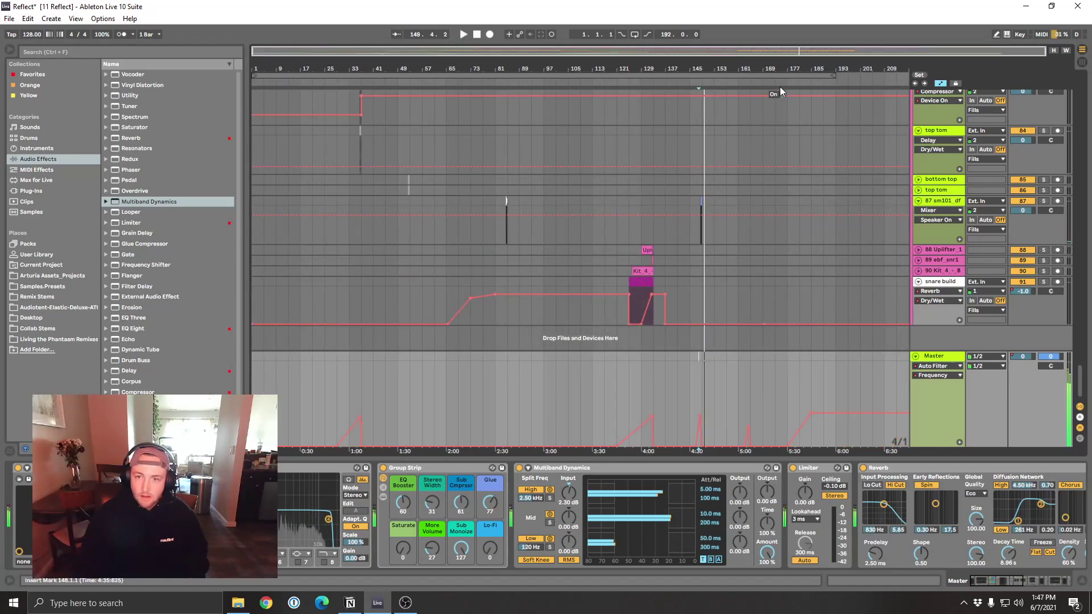
pyautogui.moveTo(779, 52); pyautogui.dragTo(778, 56)
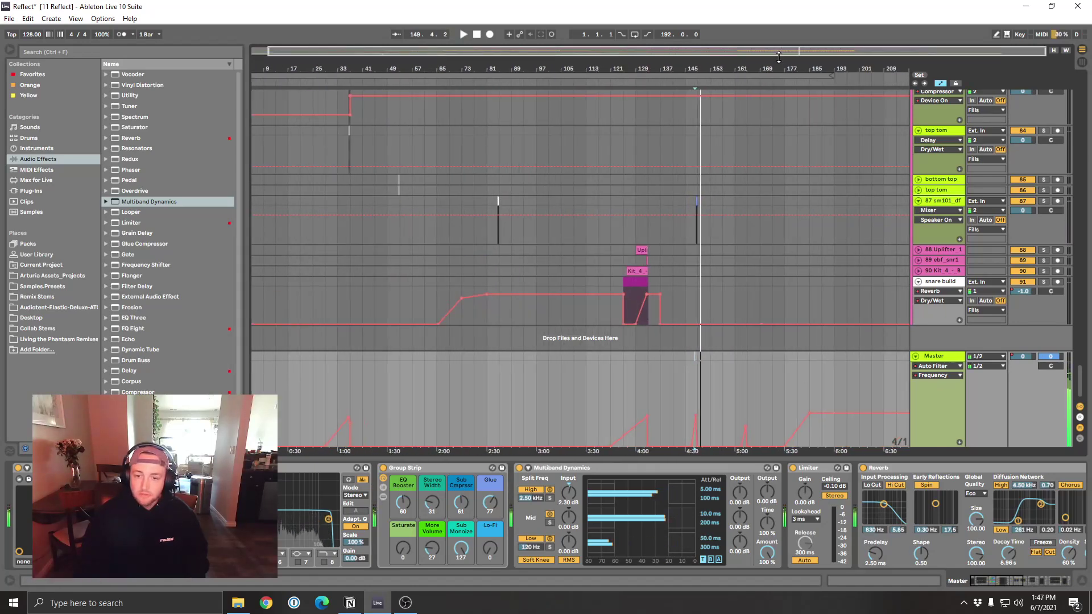
pyautogui.click(939, 366)
pyautogui.click(935, 289)
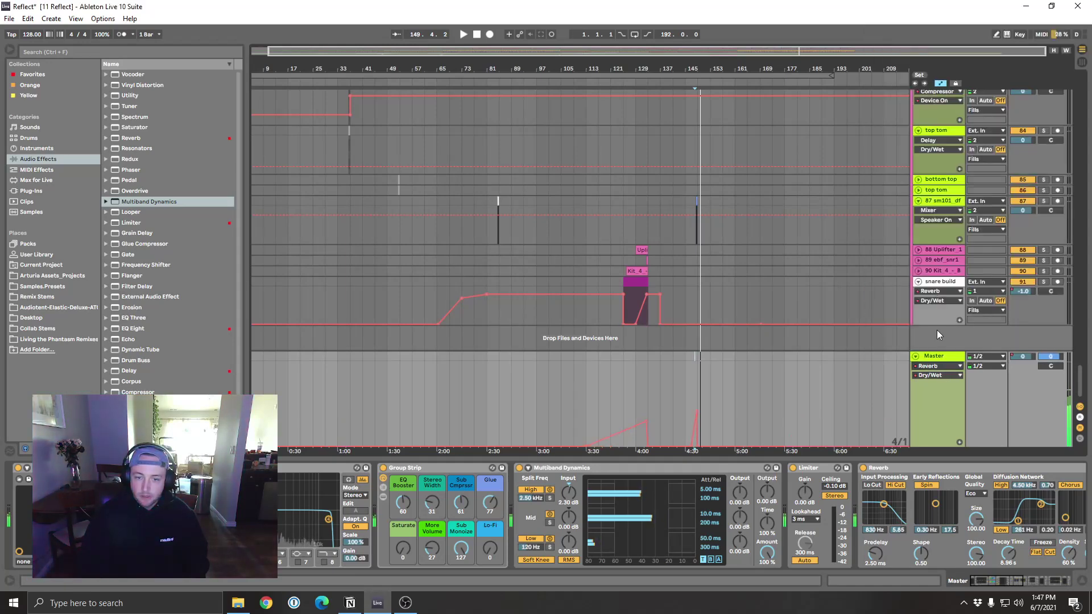
# Step: Inspect the Master reverb ramp leading into bar 133, setting the insert marker at bar 124, then at bar 121
pyautogui.click(634, 367)
pyautogui.moveTo(647, 68)
pyautogui.mouseDown()
pyautogui.moveTo(648, 116)
pyautogui.moveTo(613, 105)
pyautogui.moveTo(611, 85)
pyautogui.moveTo(650, 68)
pyautogui.moveTo(641, 85)
pyautogui.mouseUp()
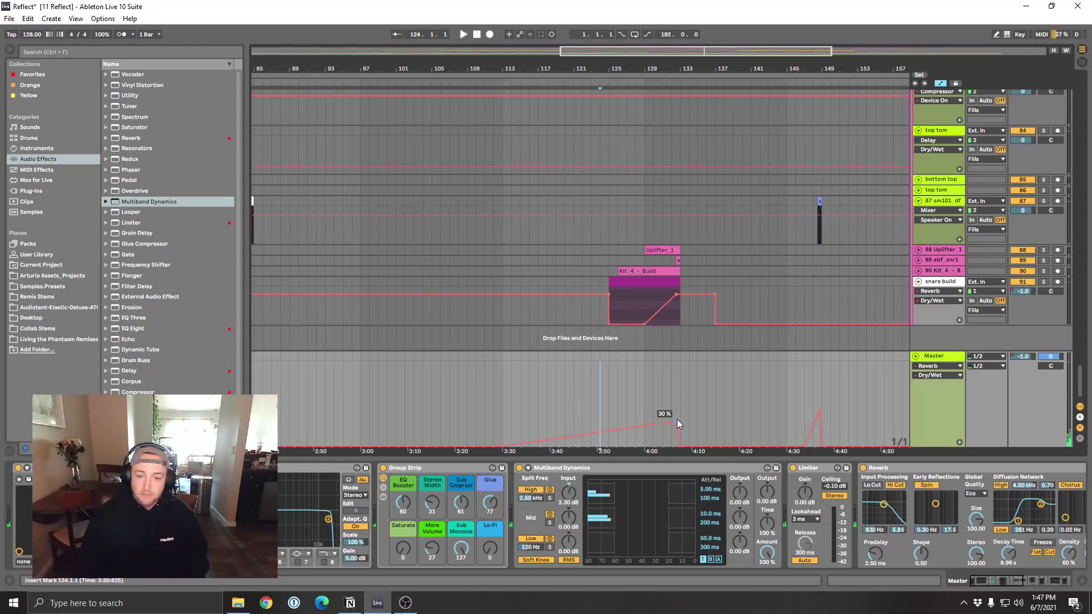
pyautogui.click(578, 374)
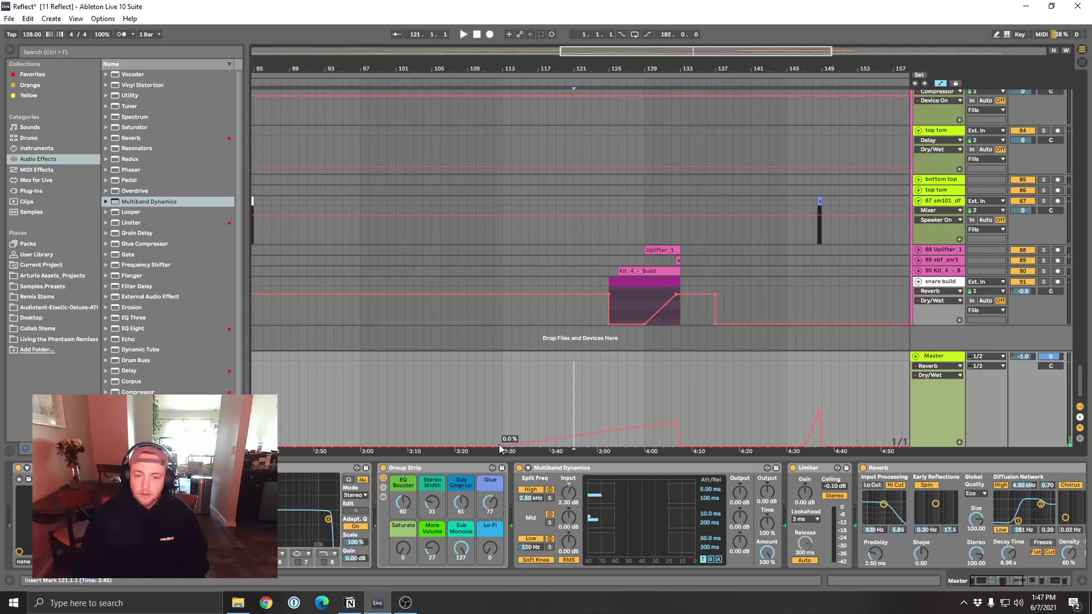
pyautogui.moveTo(640, 65); pyautogui.dragTo(640, 35)
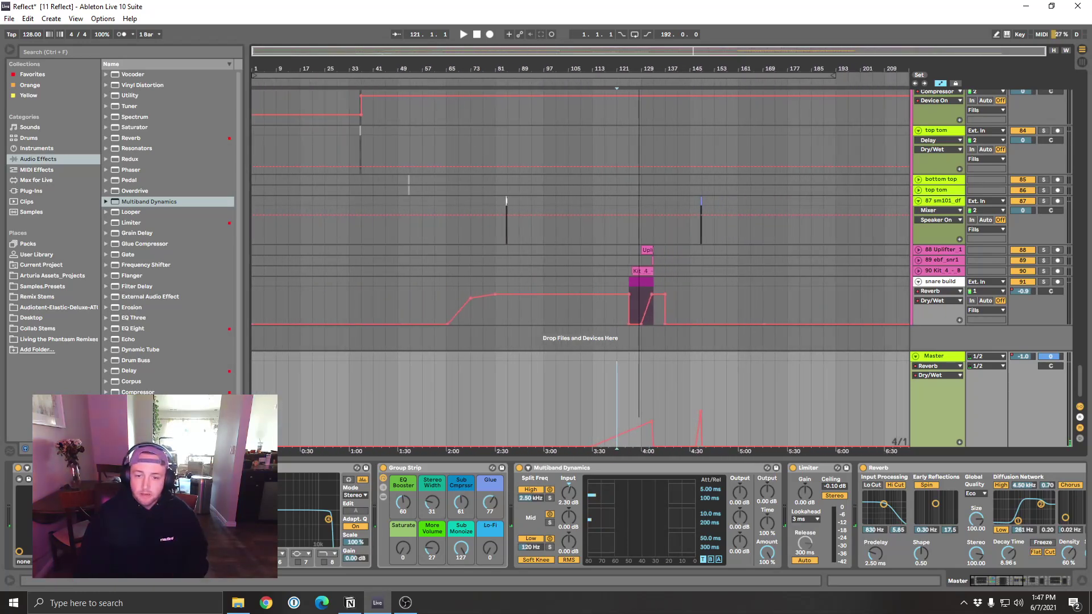
# Step: Bring the Master track's Reverb and Auto Filter devices into view beneath the reverb automation
pyautogui.press('+')
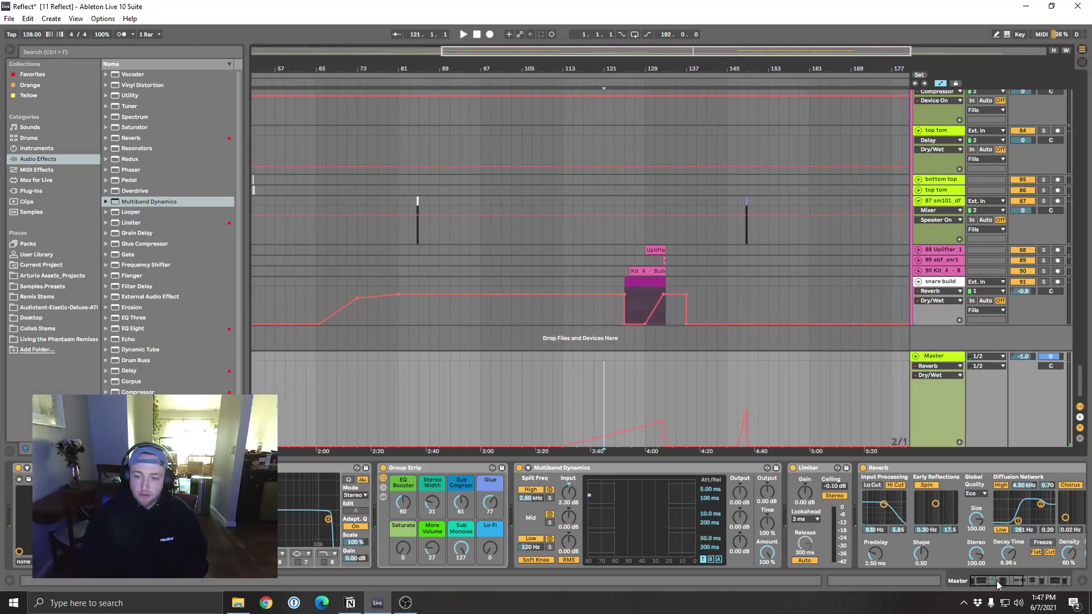
pyautogui.moveTo(997, 581); pyautogui.dragTo(1001, 580)
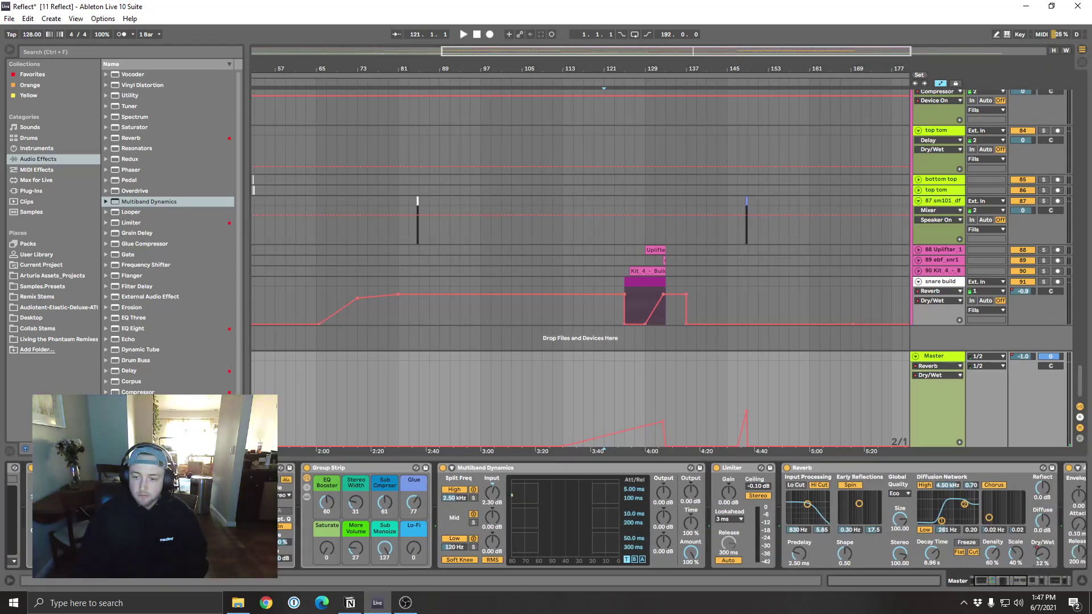
pyautogui.click(1005, 586)
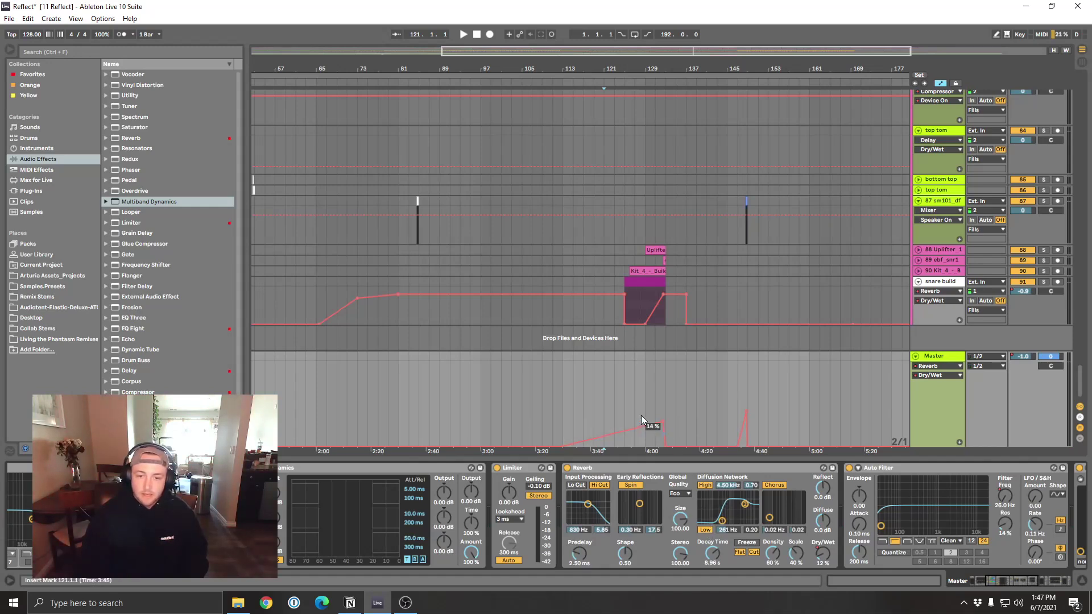
# Step: Play the Master reverb build from bar 123, and again from bar 129 until past its reset at bar 133
pyautogui.click(615, 377)
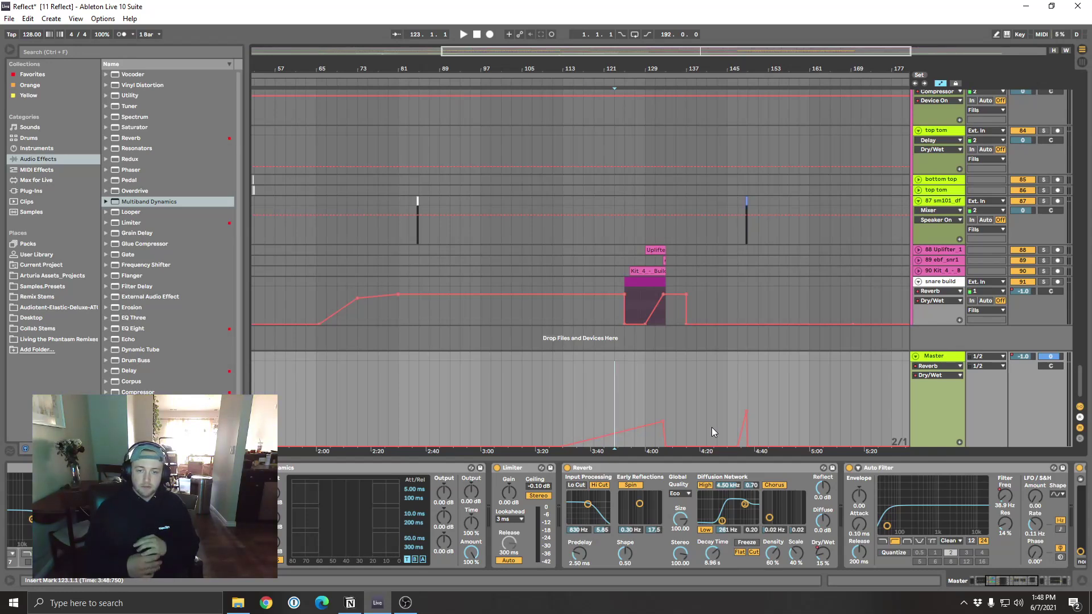
pyautogui.press('space')
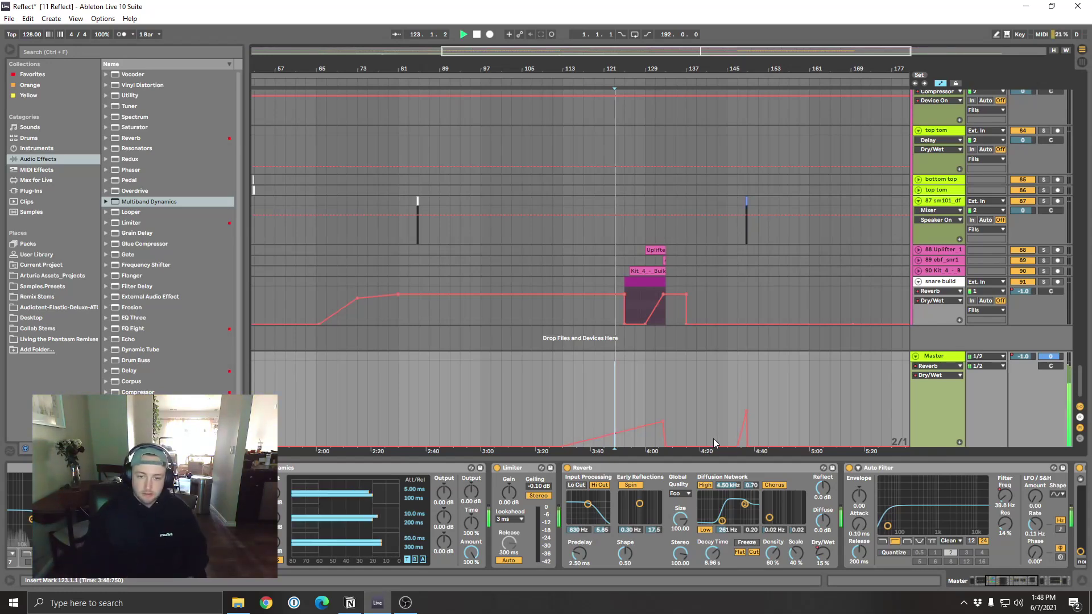
pyautogui.click(653, 431)
pyautogui.press('space')
pyautogui.press('space')
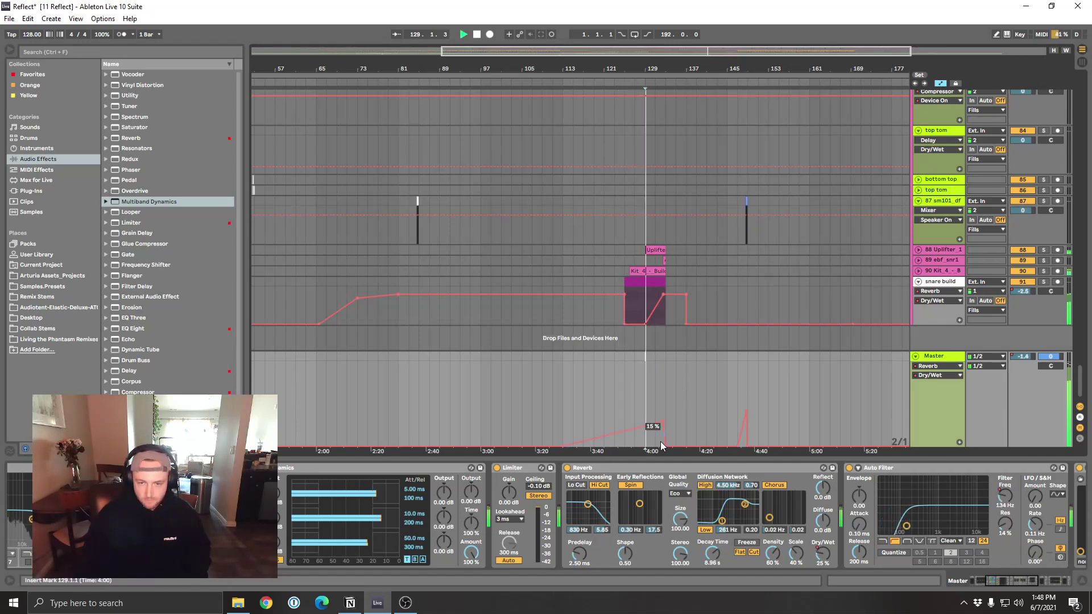
pyautogui.scroll(5, 661, 370)
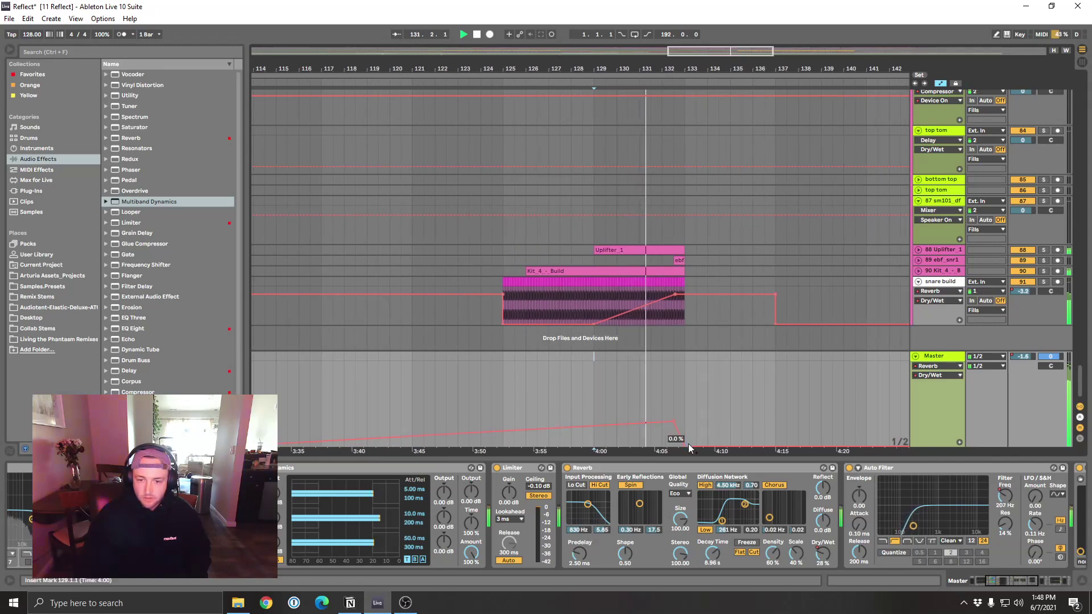
pyautogui.moveTo(694, 74); pyautogui.dragTo(631, 80)
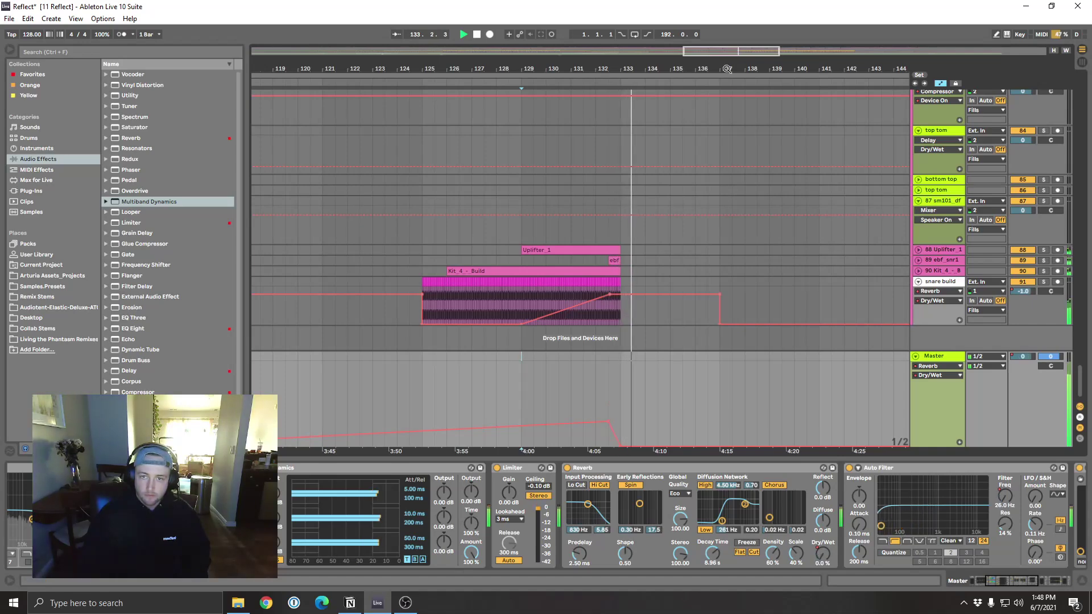
pyautogui.moveTo(723, 69); pyautogui.dragTo(722, 45)
pyautogui.press('-')
pyautogui.press('-')
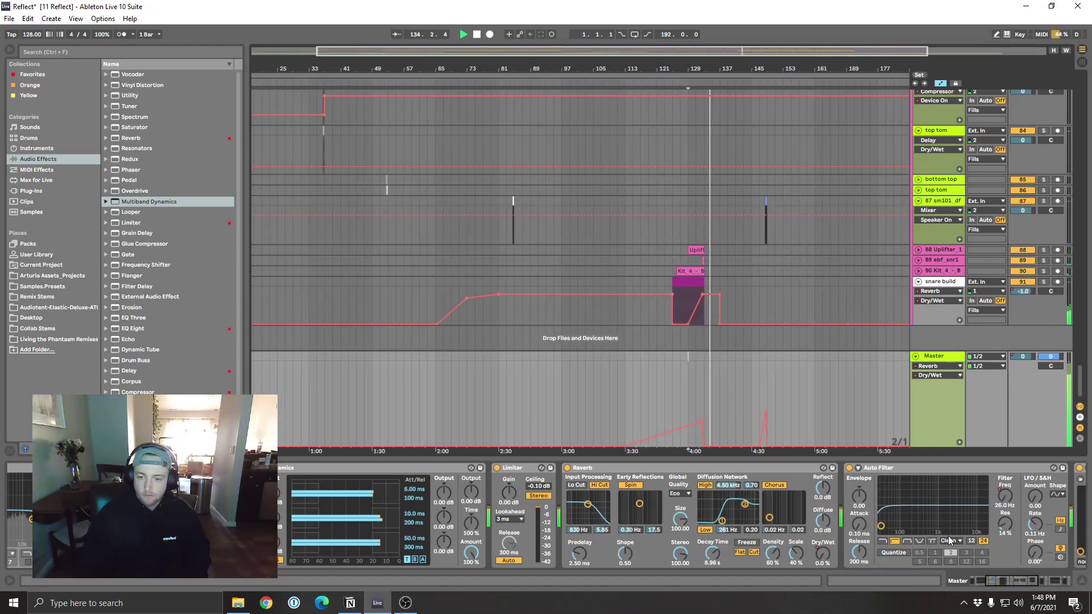
pyautogui.press('space')
# Step: Return to the start of the Master device chain, place the insert marker at bar 123, and show the arrangement from bar 1
pyautogui.moveTo(1025, 579)
pyautogui.mouseDown()
pyautogui.moveTo(1060, 581)
pyautogui.moveTo(982, 579)
pyautogui.mouseUp()
pyautogui.click(666, 358)
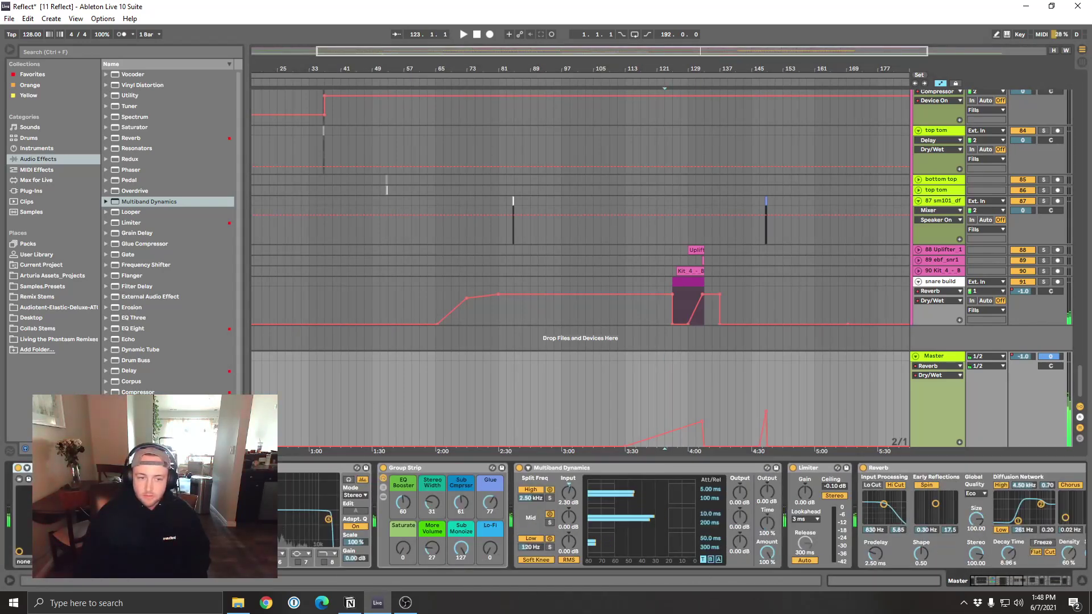
pyautogui.moveTo(985, 580)
pyautogui.mouseDown()
pyautogui.moveTo(1047, 579)
pyautogui.moveTo(998, 580)
pyautogui.mouseUp()
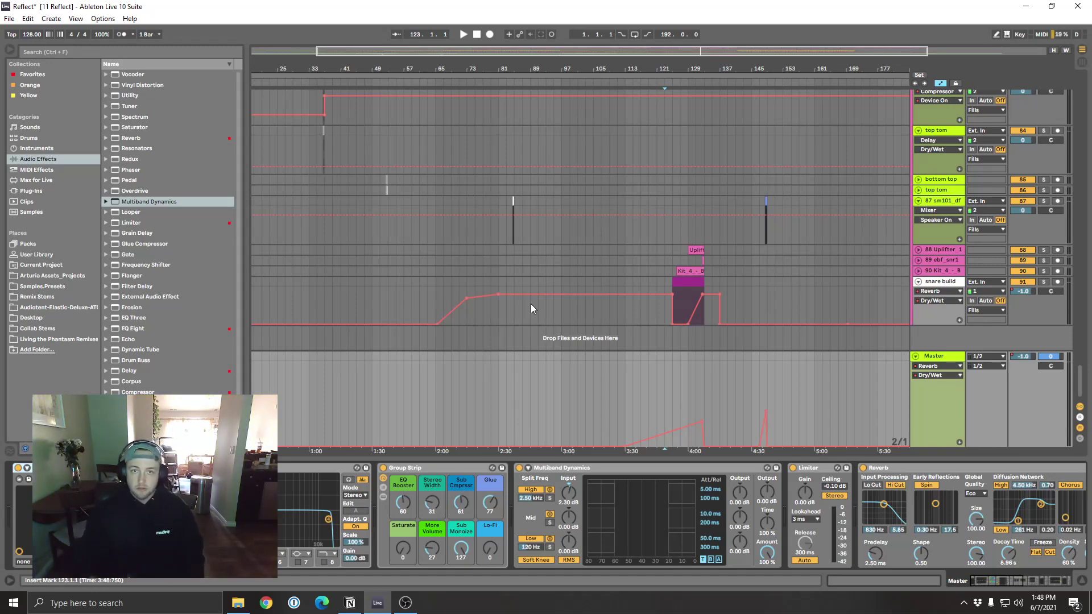
pyautogui.moveTo(322, 66); pyautogui.dragTo(387, 63)
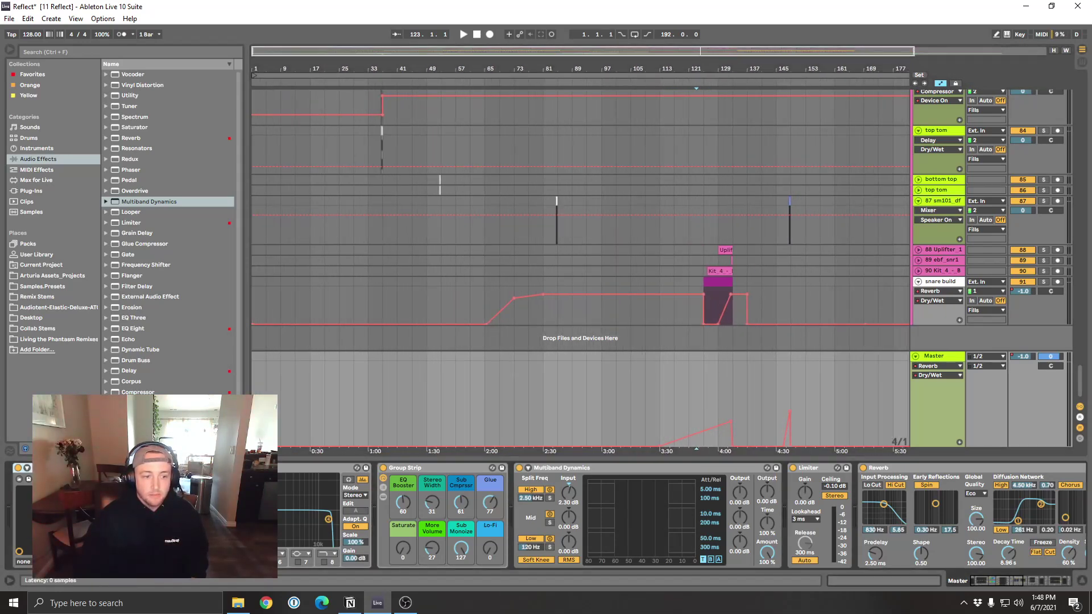
# Step: Inspect the stereo width and output gain in the Master track's A1StereoControl plug-in, and close its window
pyautogui.moveTo(655, 117); pyautogui.dragTo(563, 114)
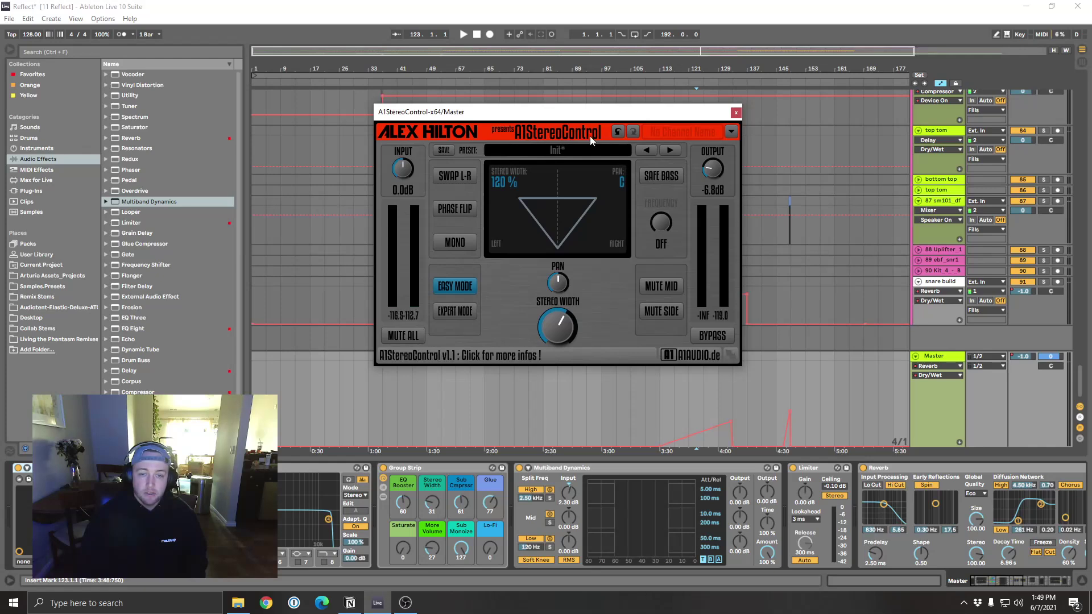
pyautogui.moveTo(561, 334); pyautogui.dragTo(556, 356)
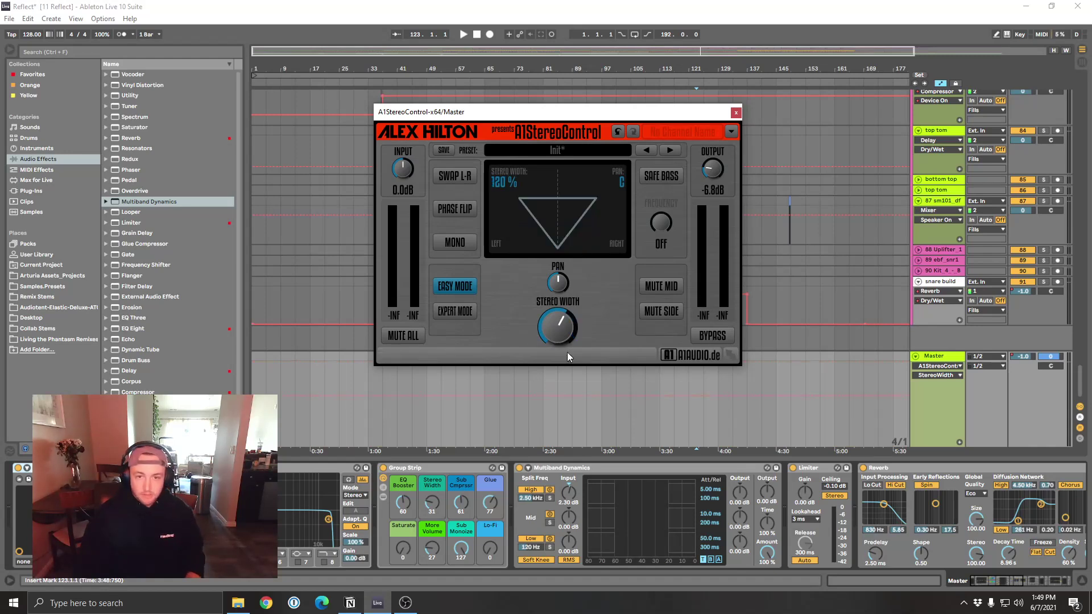
pyautogui.click(711, 169)
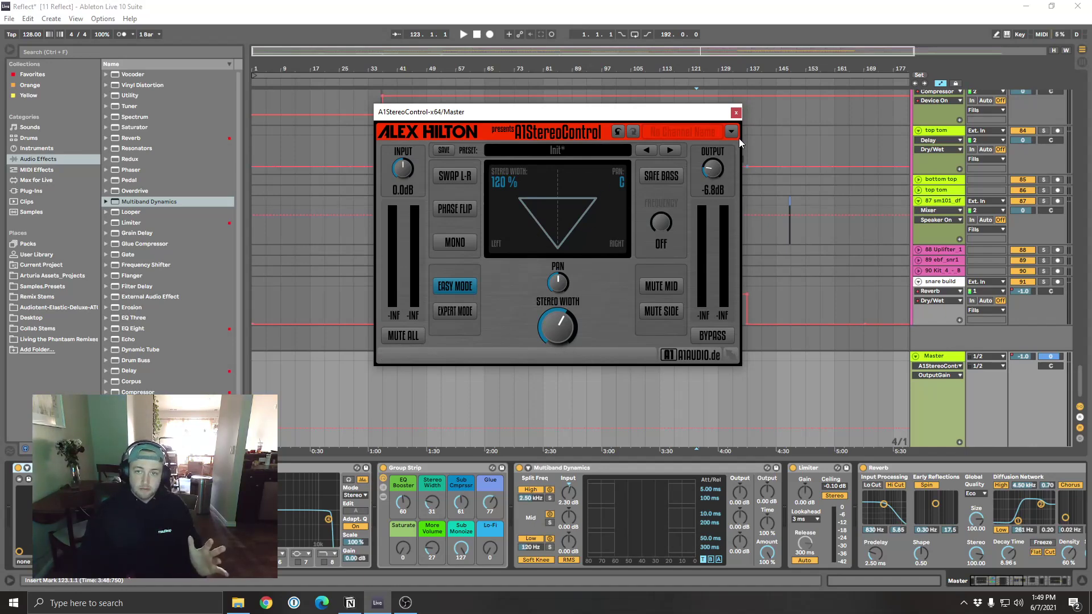
pyautogui.click(737, 112)
# Step: Look through the Master device chain, selecting the first EQ Eight and the Group Strip rack
pyautogui.scroll(-8, 1002, 571)
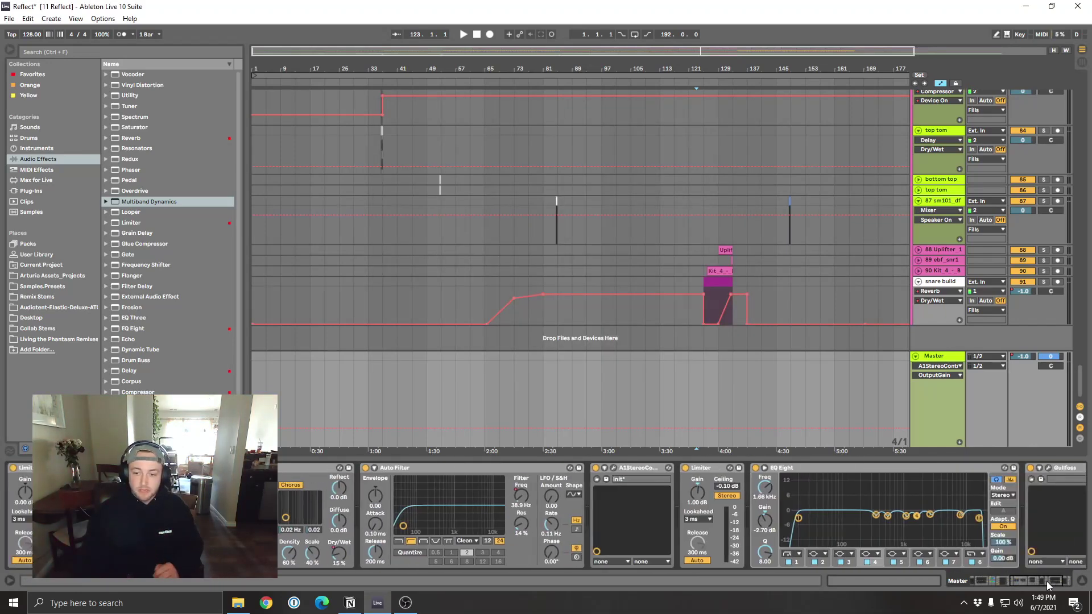
pyautogui.scroll(8, 1004, 589)
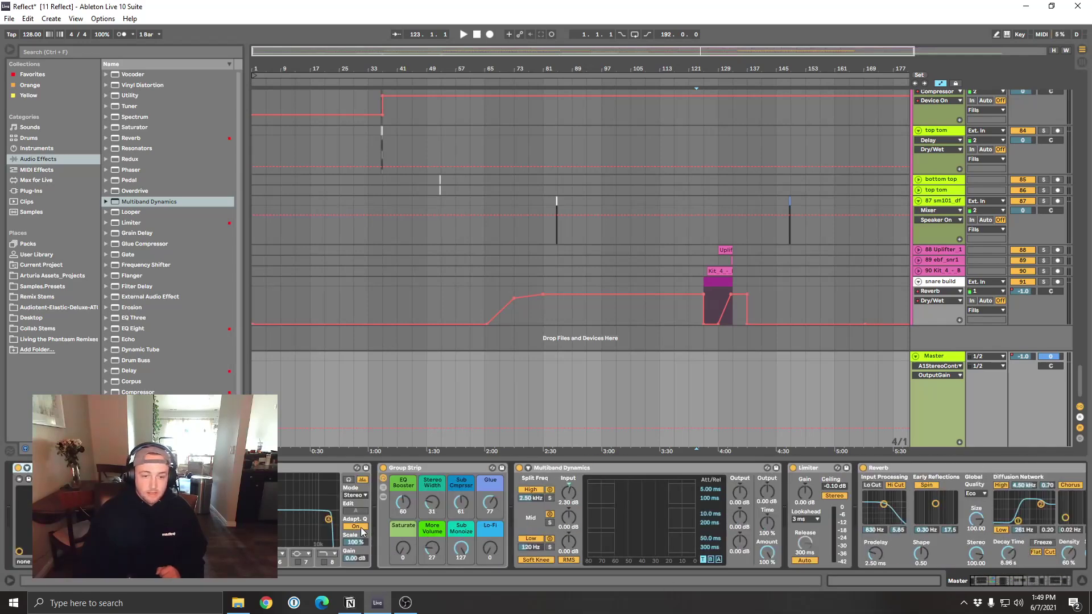
pyautogui.click(331, 470)
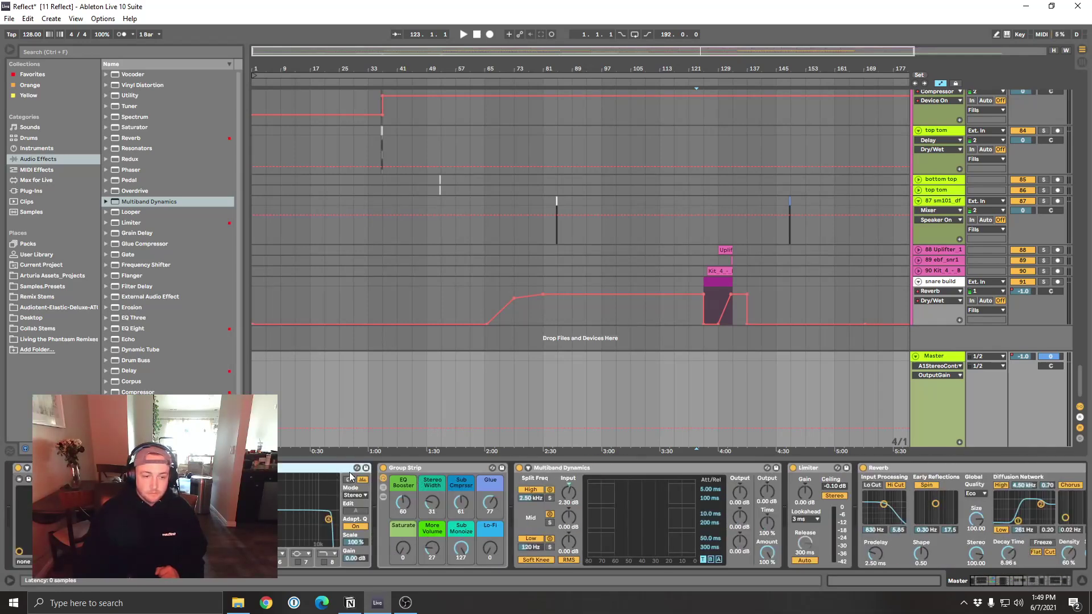
pyautogui.click(451, 468)
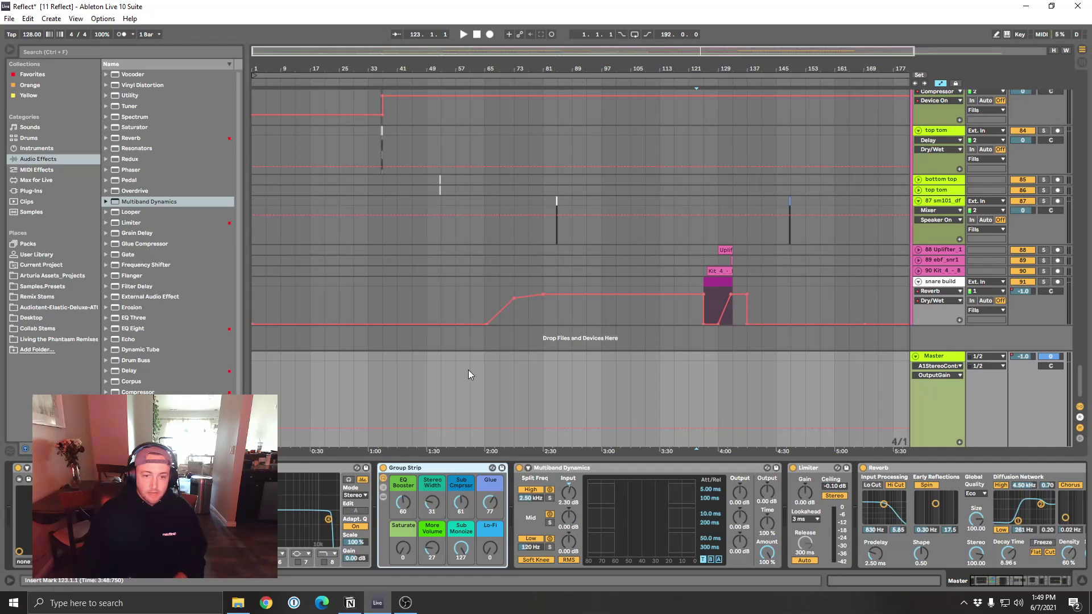
pyautogui.click(429, 359)
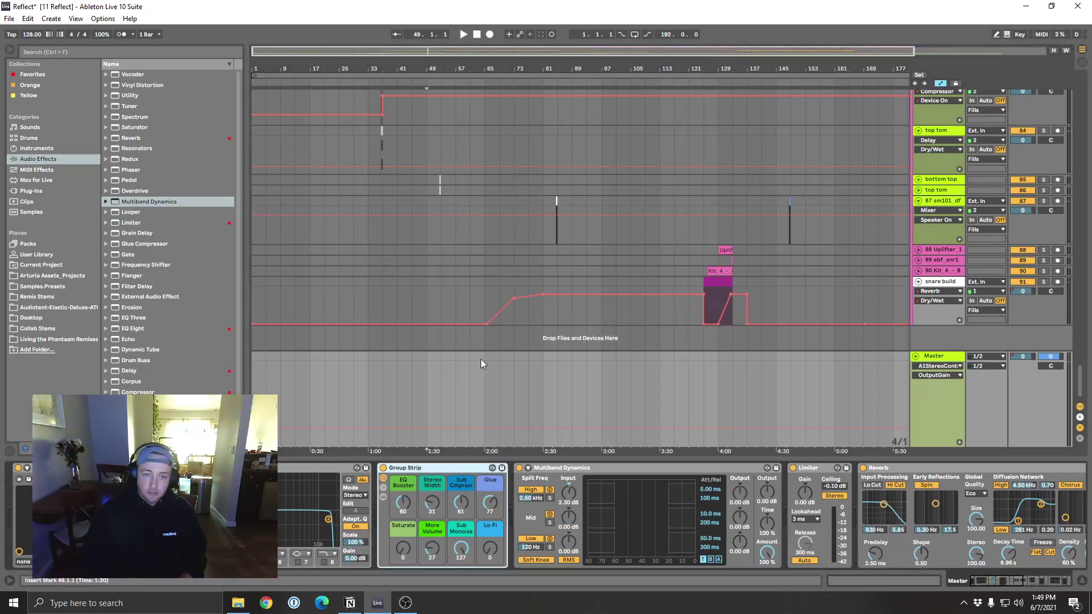
pyautogui.click(450, 179)
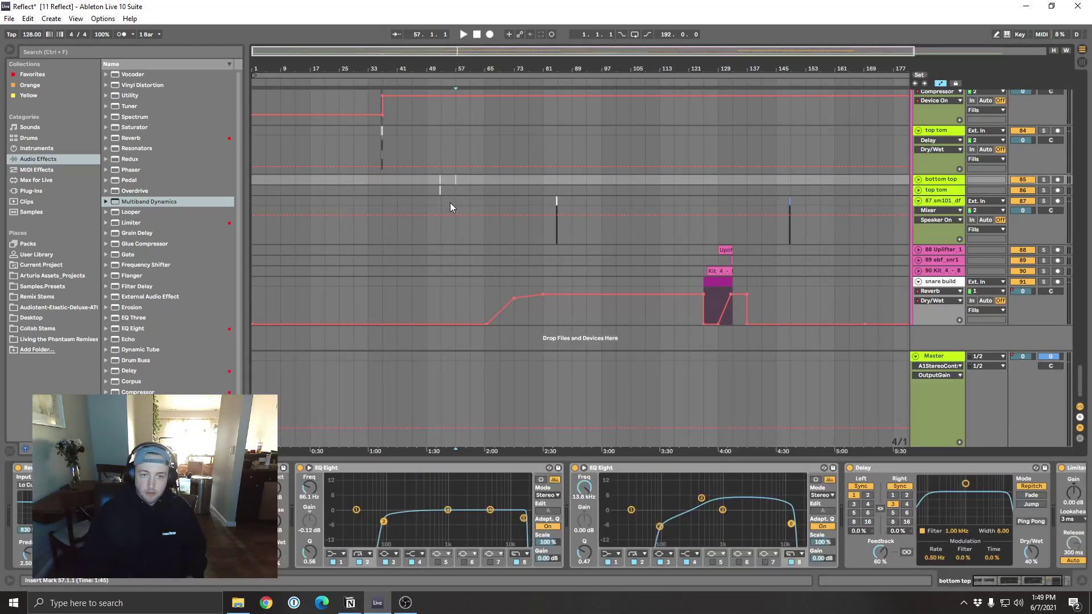
pyautogui.click(467, 372)
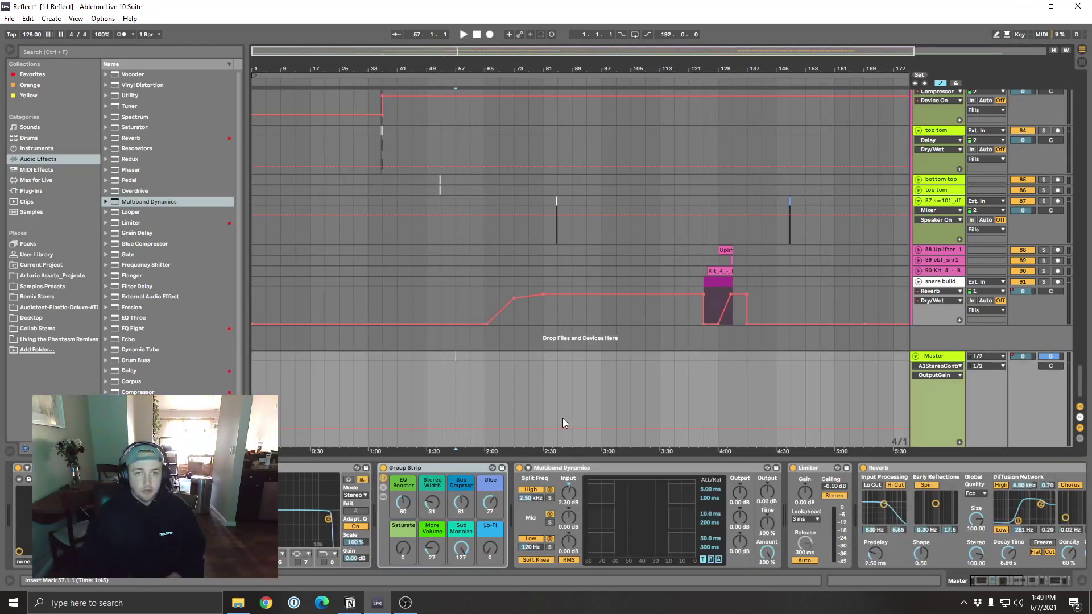
# Step: Inspect the Group Strip macros in turn: Glue, Sub Cmprssr, Stereo Width, EQ Booster, More Volume and Sub Monoizer
pyautogui.click(489, 504)
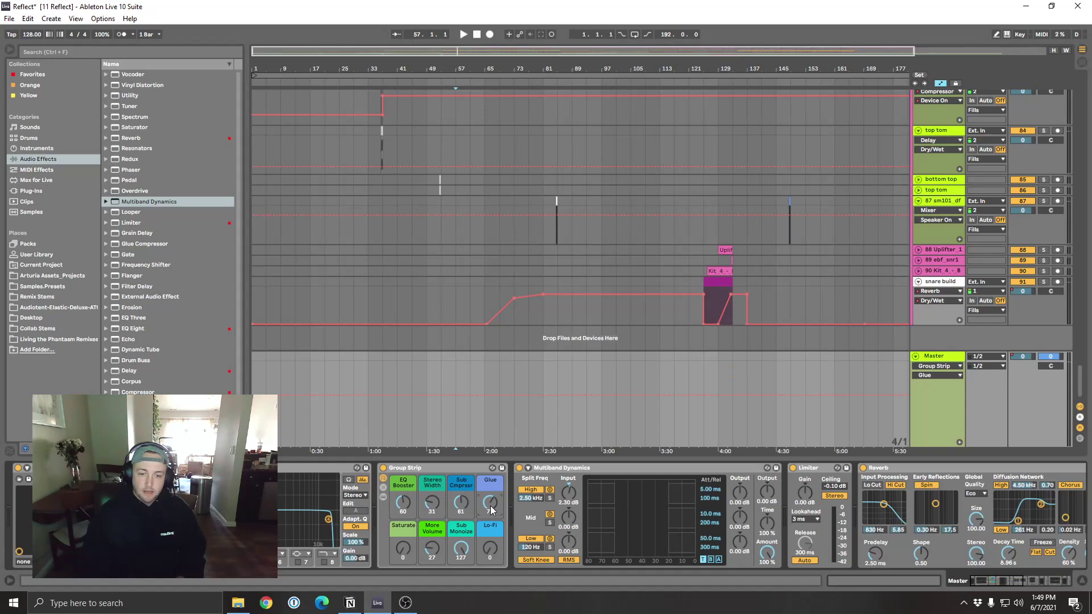
pyautogui.click(463, 508)
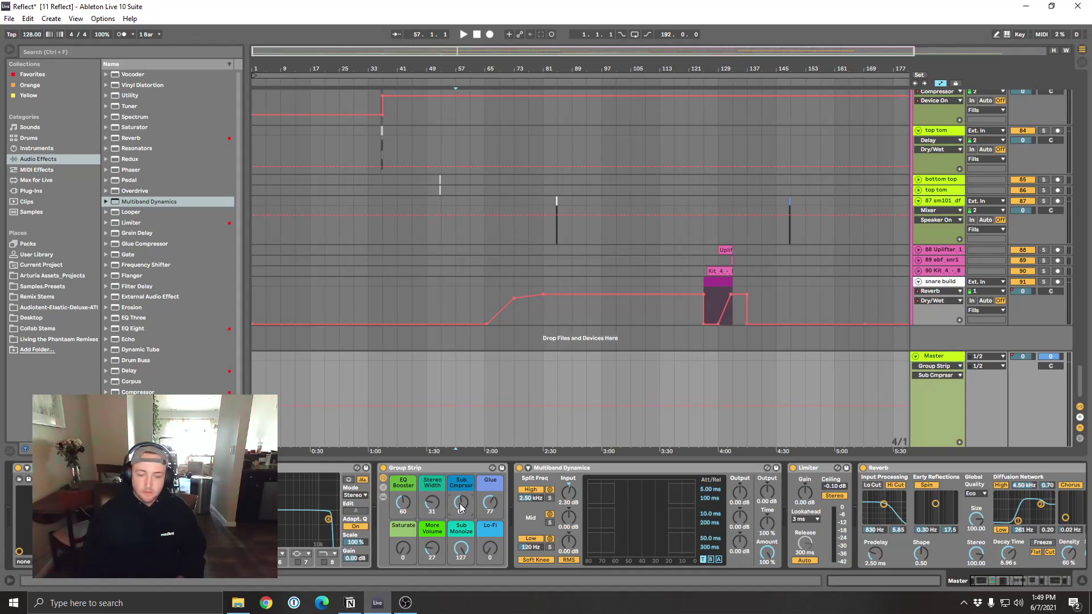
pyautogui.click(434, 504)
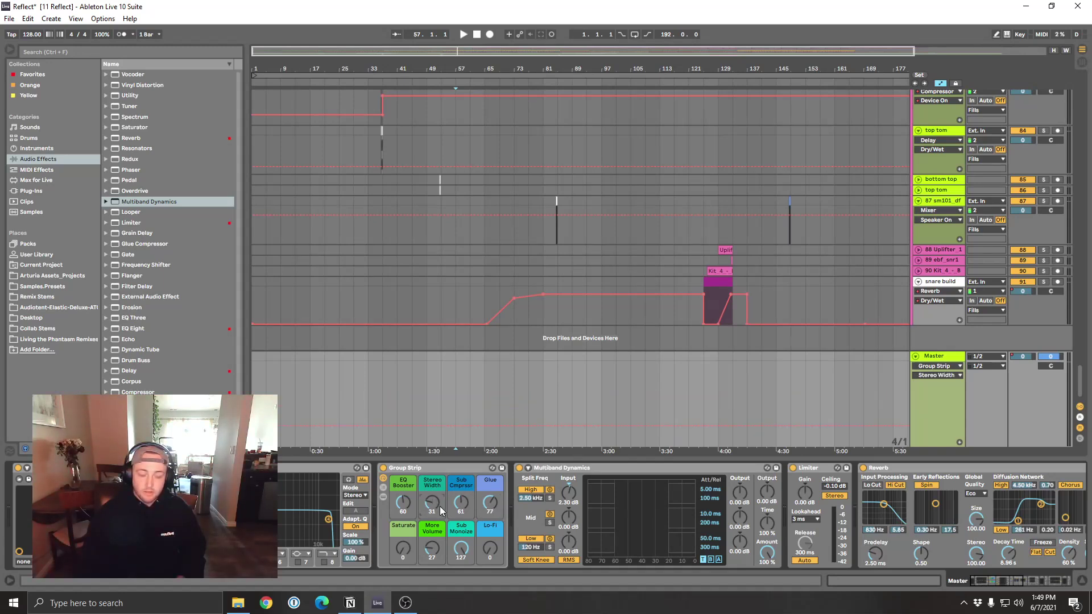
pyautogui.click(401, 503)
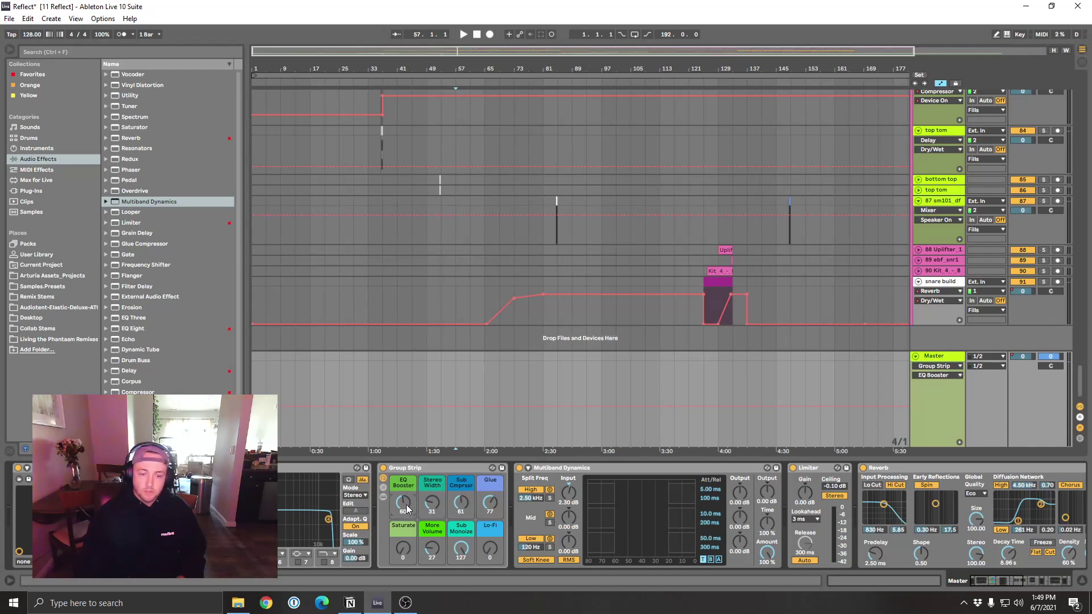
pyautogui.moveTo(434, 555); pyautogui.dragTo(440, 548)
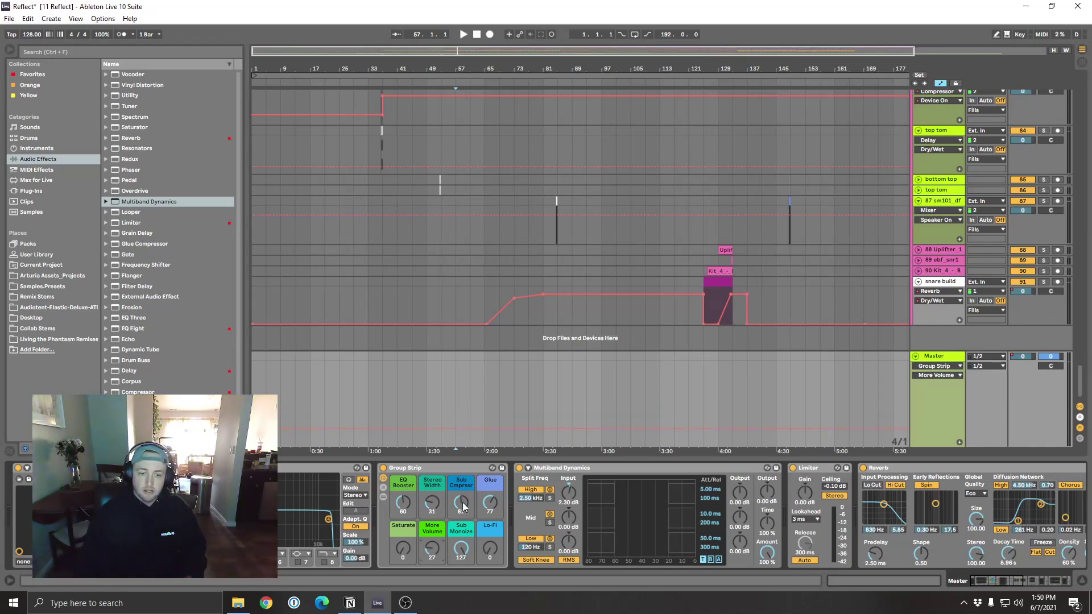
pyautogui.click(458, 556)
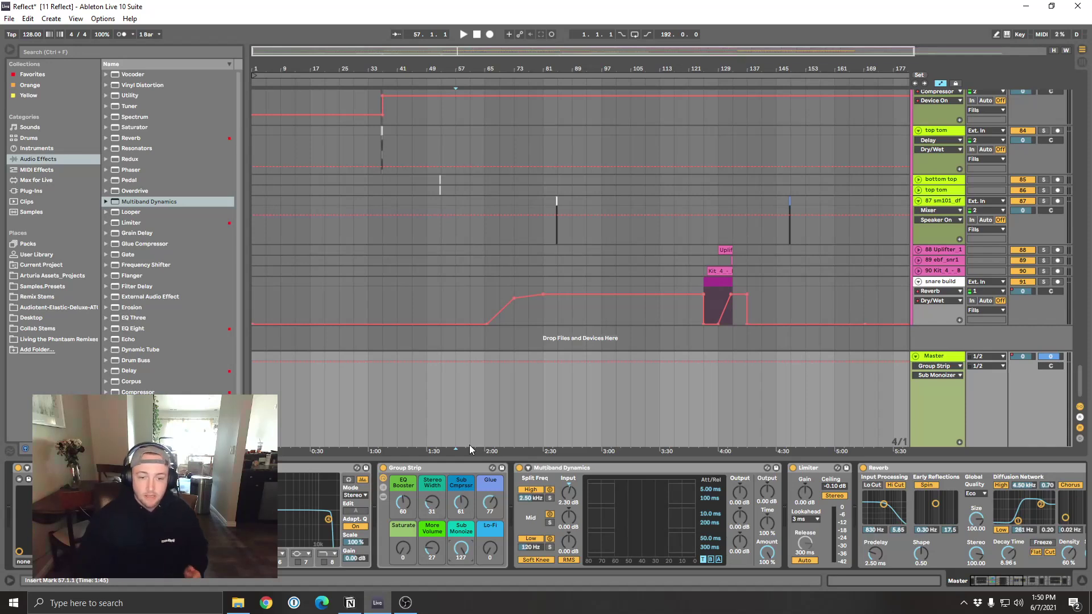
# Step: Select the Multiband Dynamics device on the Master track for inspection
pyautogui.click(528, 420)
pyautogui.click(441, 356)
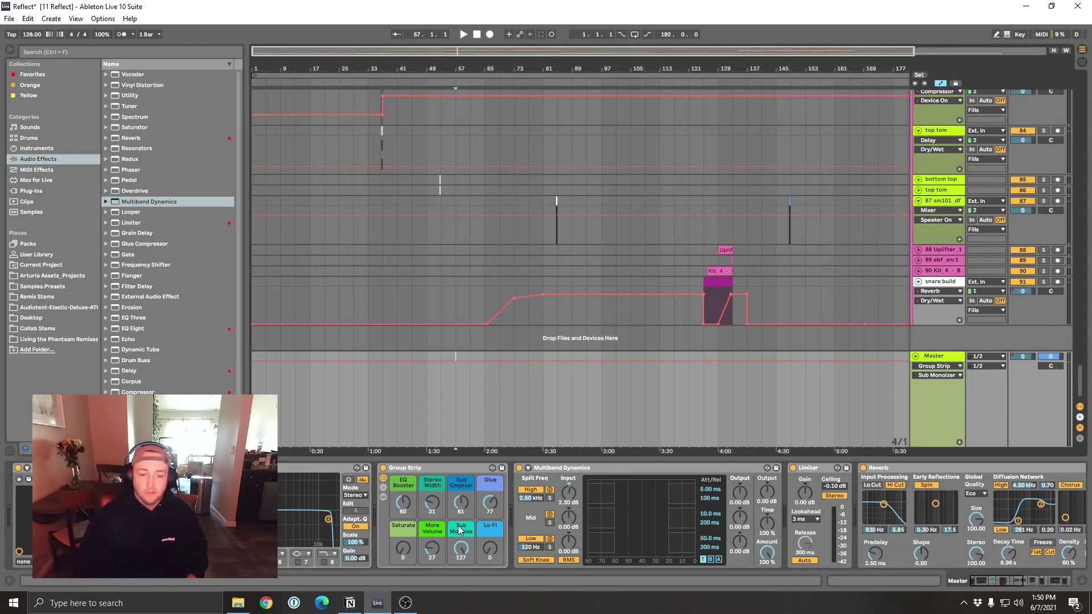
pyautogui.click(594, 469)
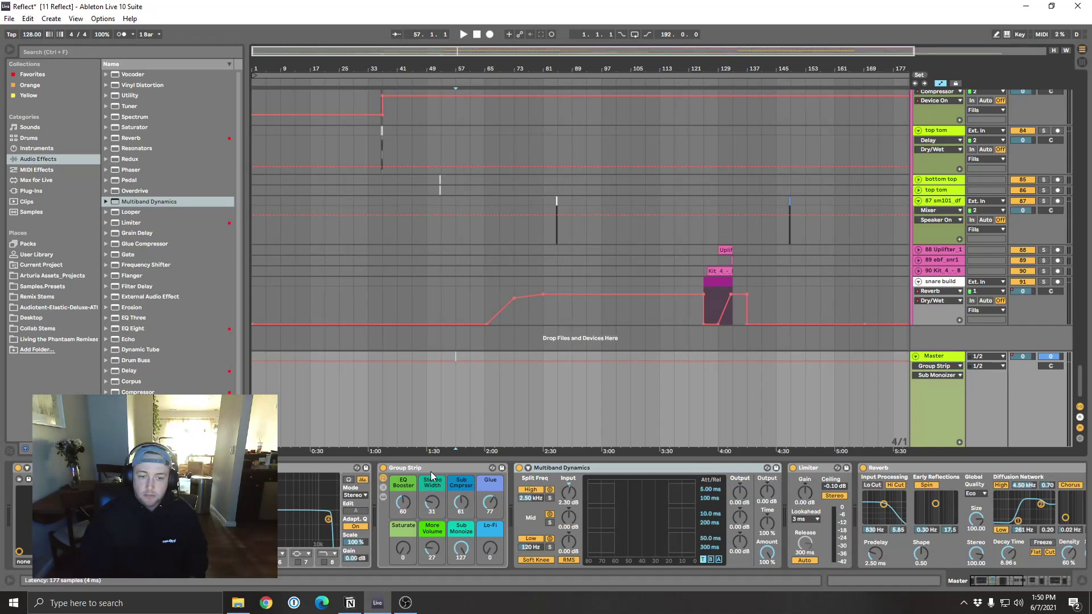
# Step: Play the arrangement from bar 57 while bypassing and re-enabling the Group Strip rack on the Master track, and stop playback
pyautogui.press('space')
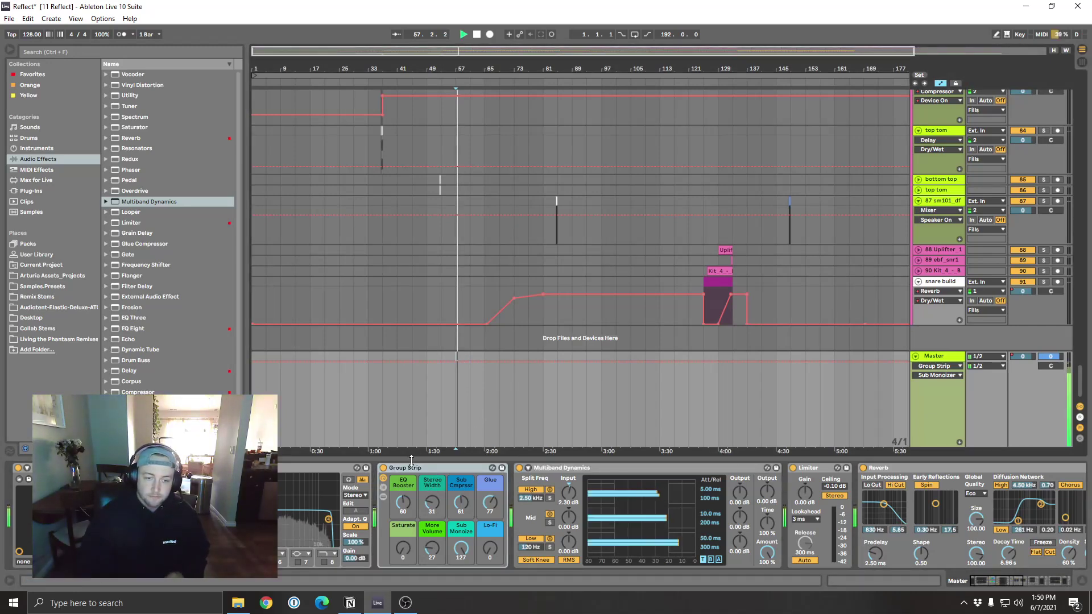
pyautogui.click(384, 468)
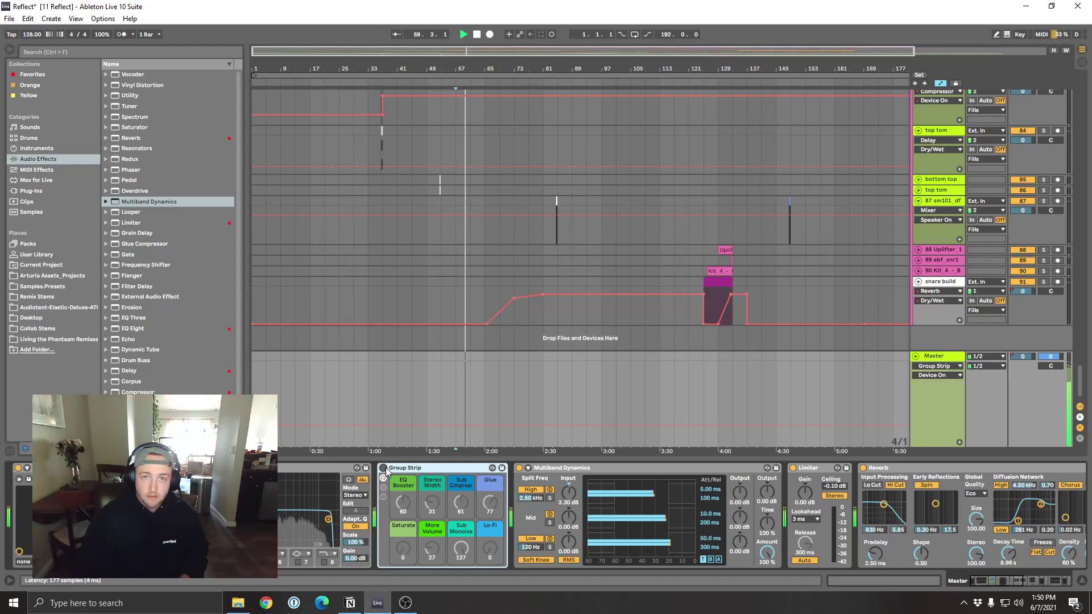
pyautogui.click(384, 468)
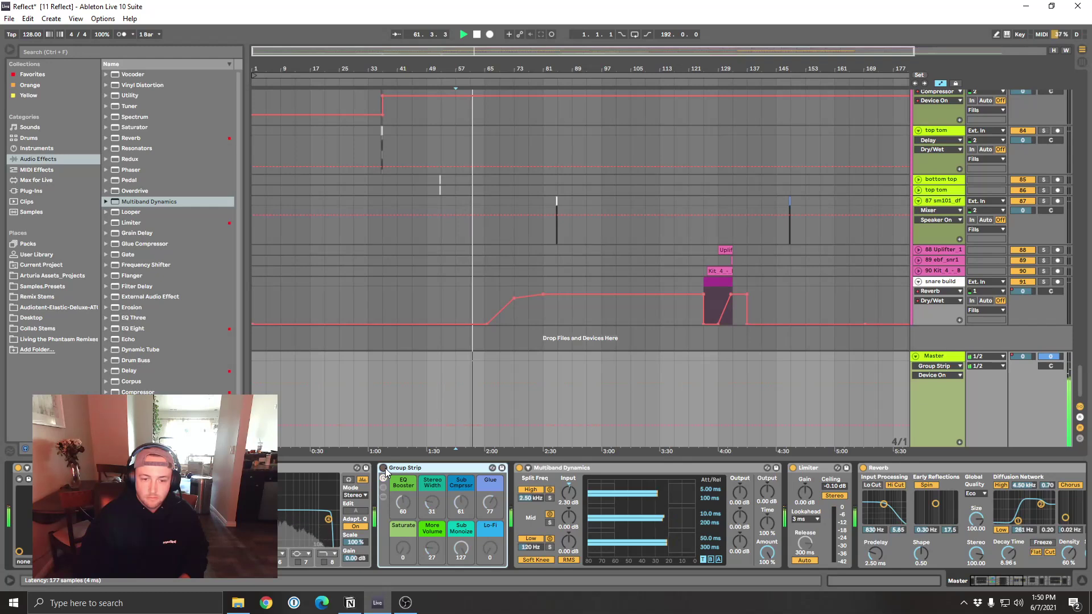
pyautogui.press('space')
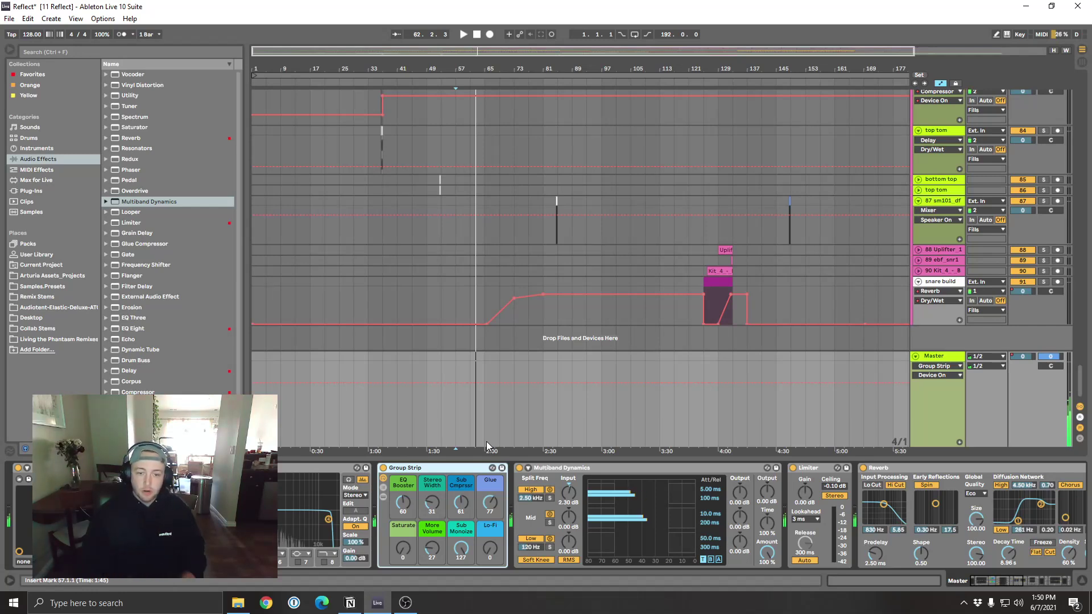
# Step: Inspect the Multiband Dynamics per-band input gains, keeping the high band at 2.30 dB, and play a short passage through the device
pyautogui.click(702, 473)
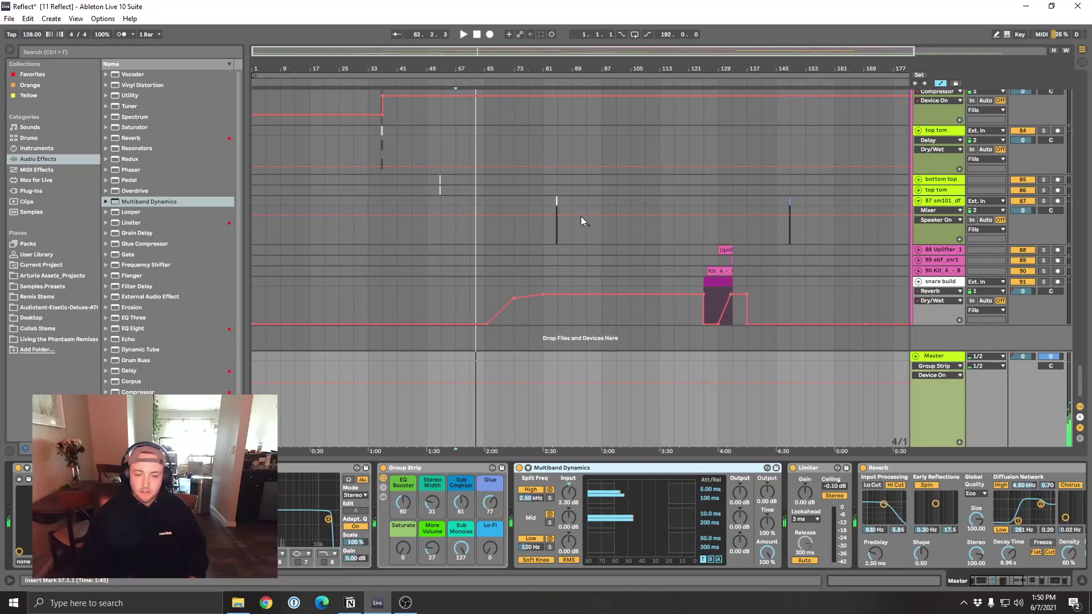
pyautogui.click(569, 492)
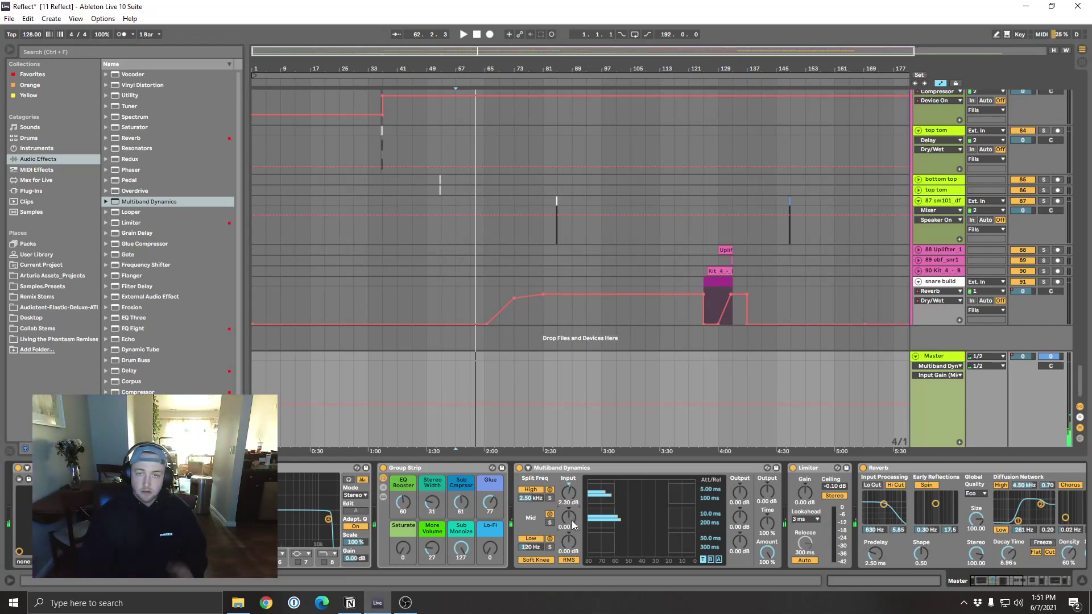
pyautogui.click(570, 502)
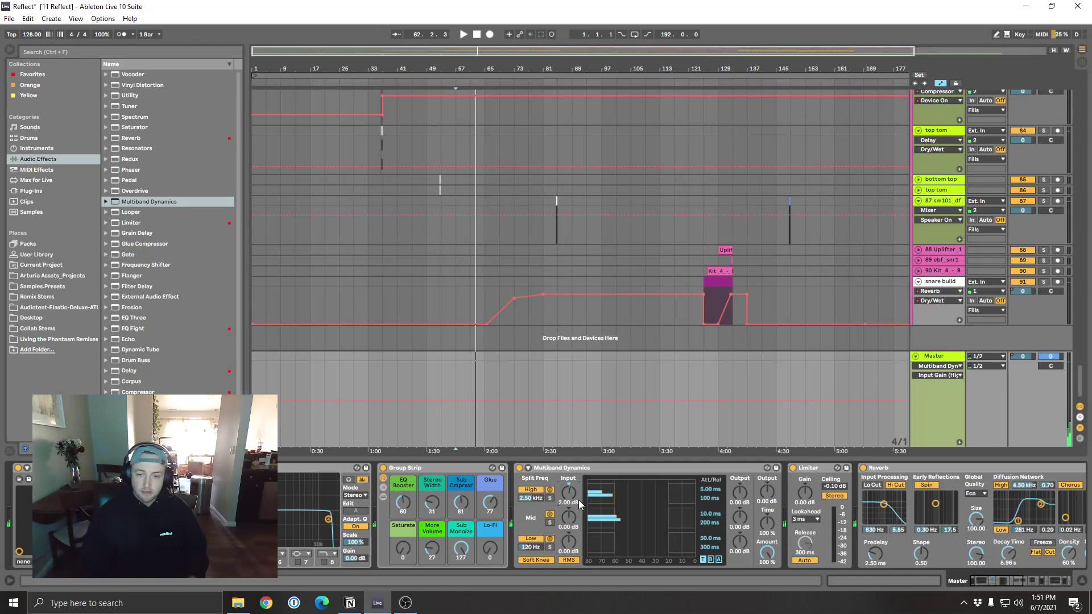
pyautogui.moveTo(568, 495); pyautogui.dragTo(568, 491)
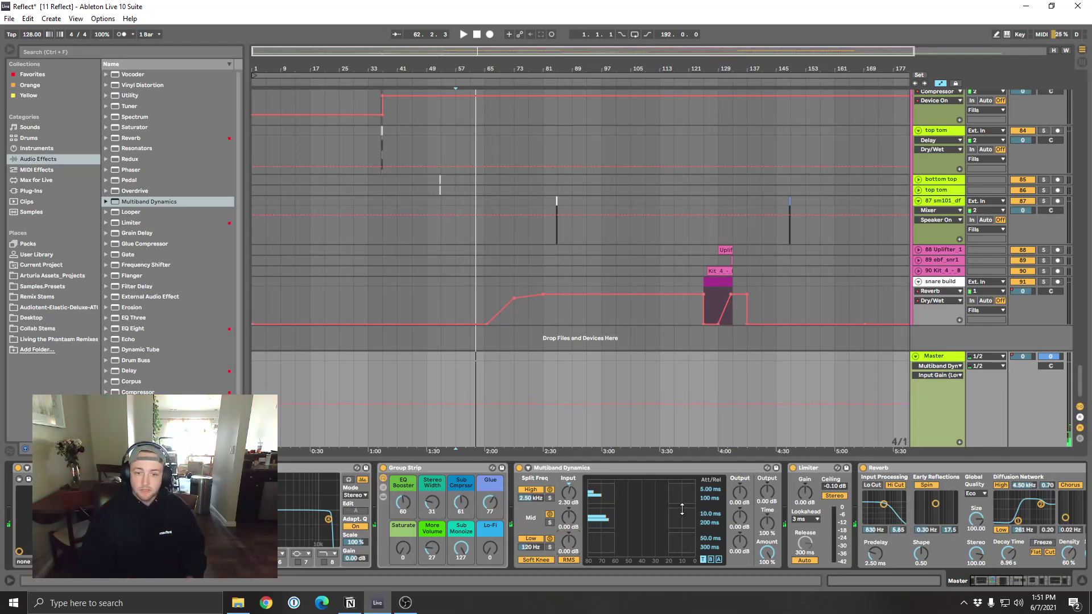
pyautogui.press('space')
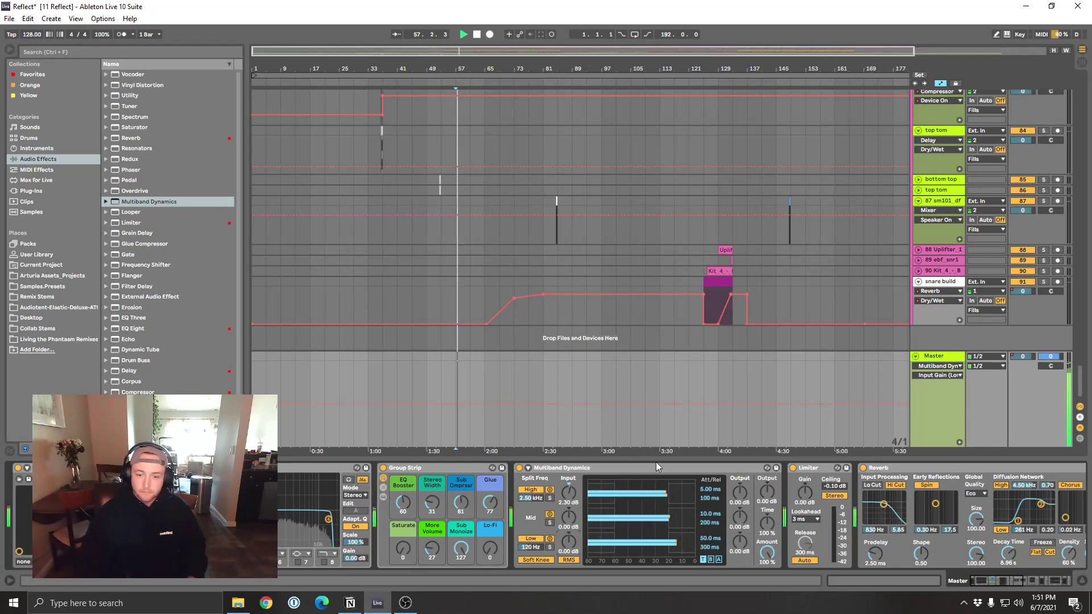
pyautogui.click(573, 503)
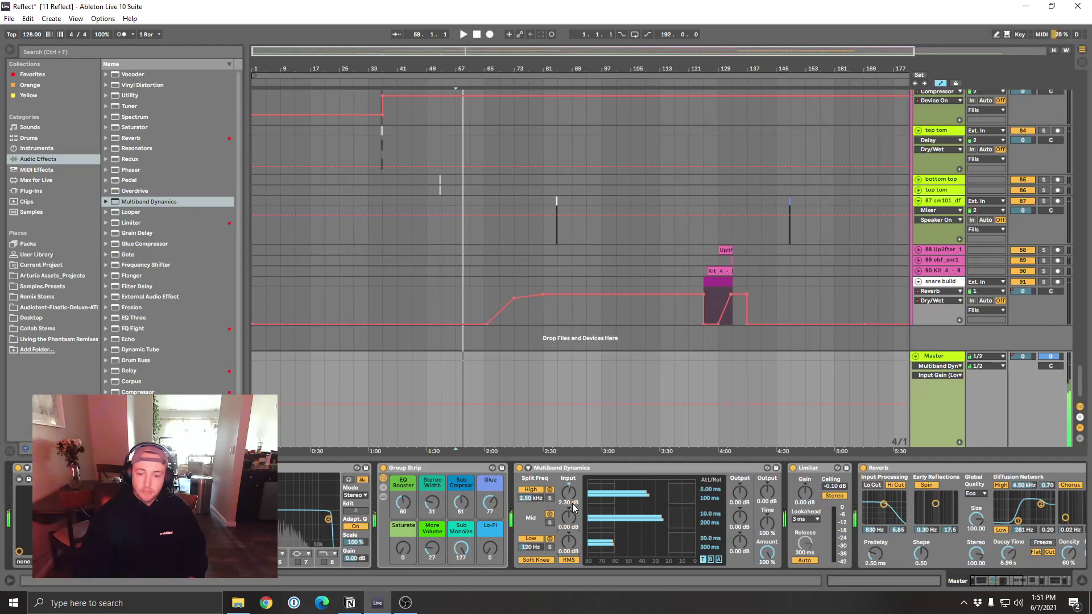
pyautogui.click(588, 470)
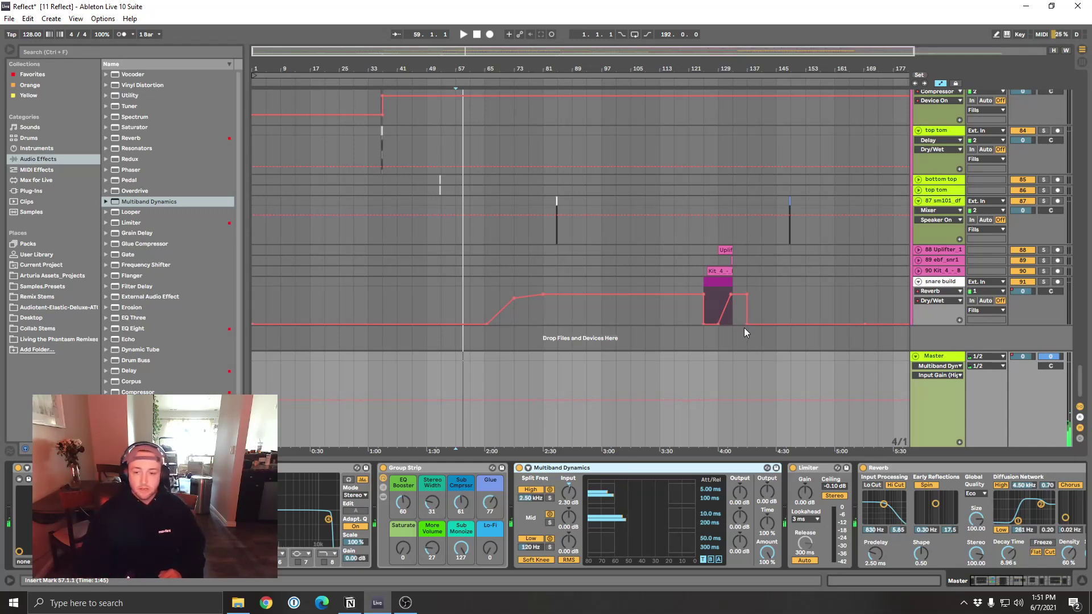
# Step: Look through the Limiter and Reverb on the Master track, and show the Reverb Dry/Wet and Auto Filter Frequency automation
pyautogui.click(809, 469)
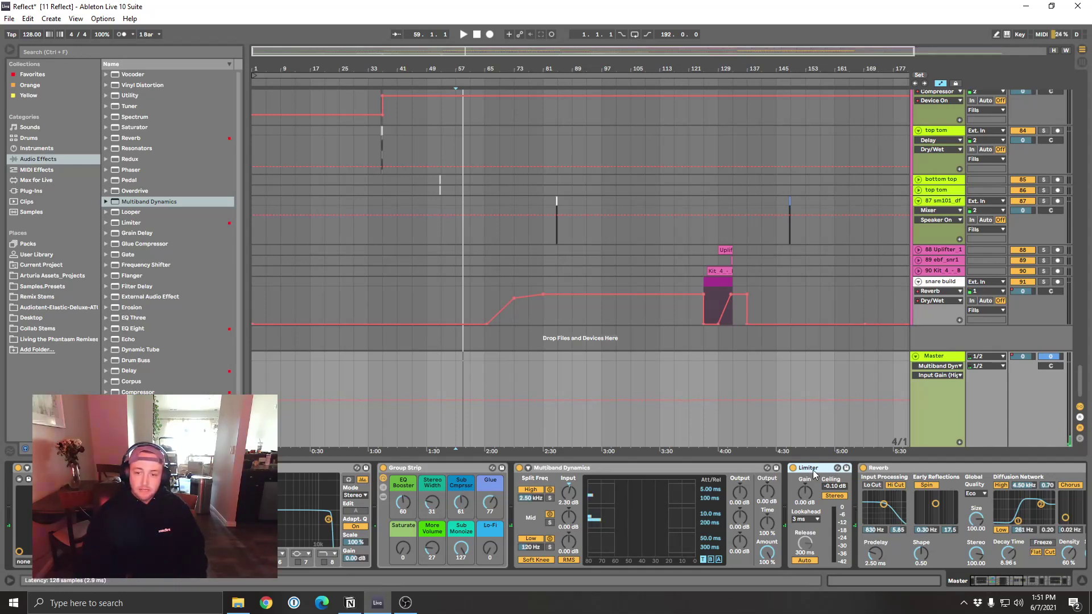
pyautogui.moveTo(993, 581); pyautogui.dragTo(1026, 581)
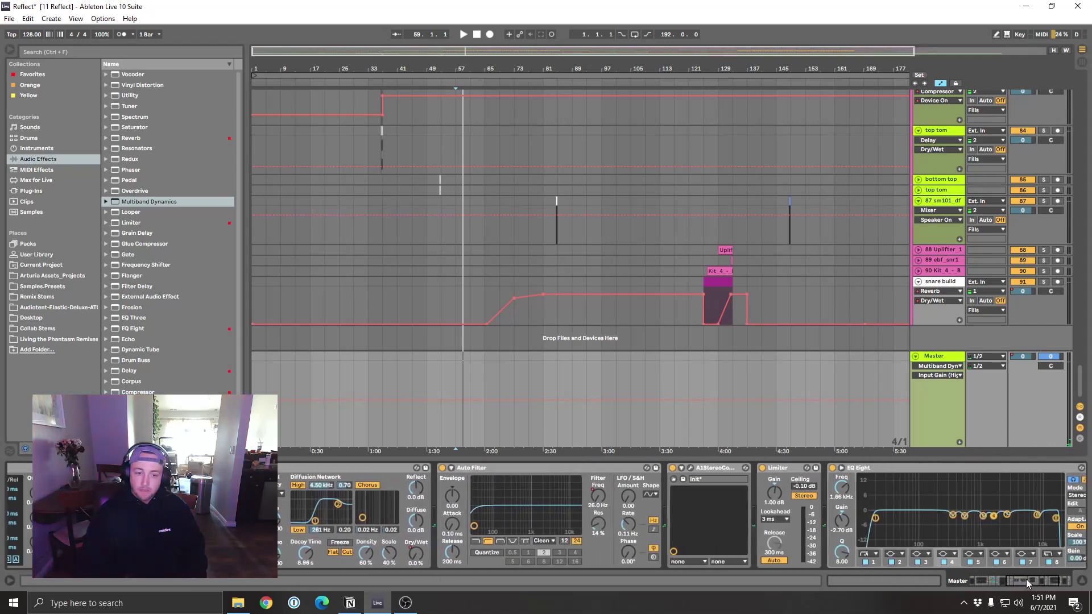
pyautogui.click(423, 529)
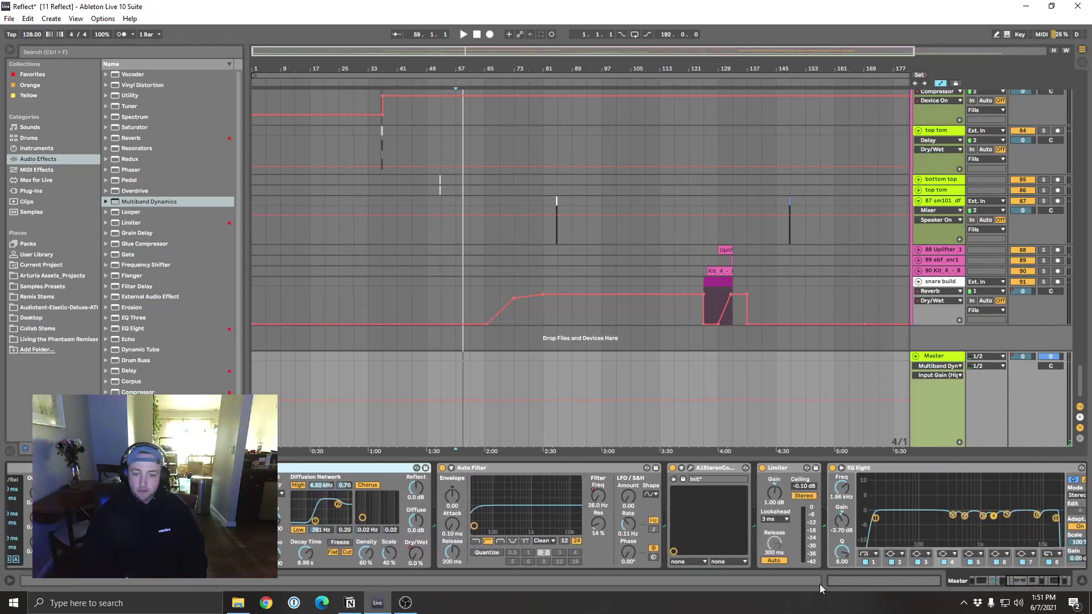
pyautogui.moveTo(1036, 578); pyautogui.dragTo(1027, 579)
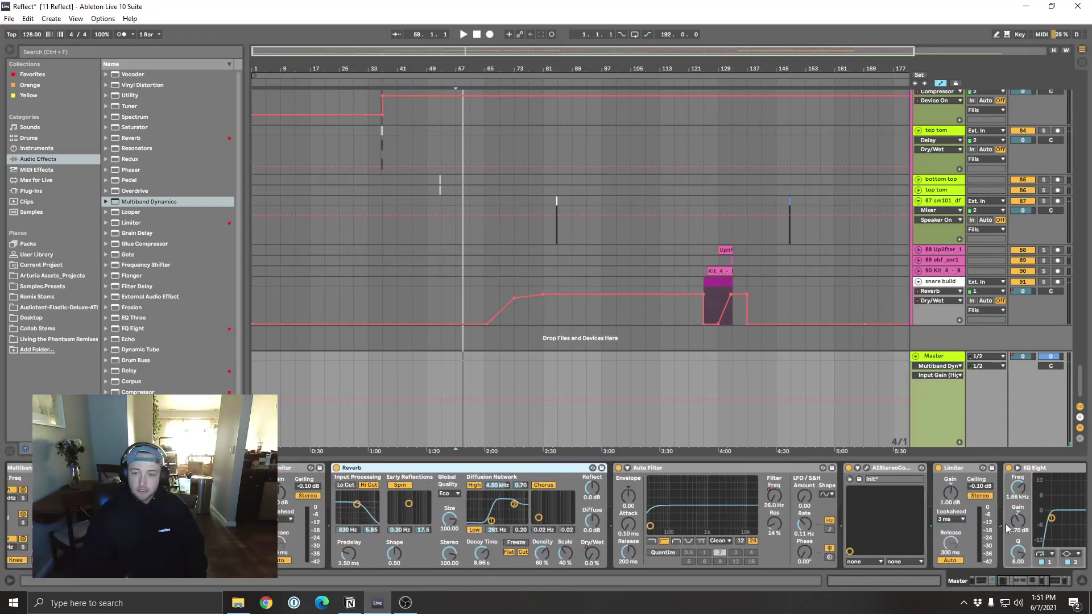
pyautogui.click(596, 561)
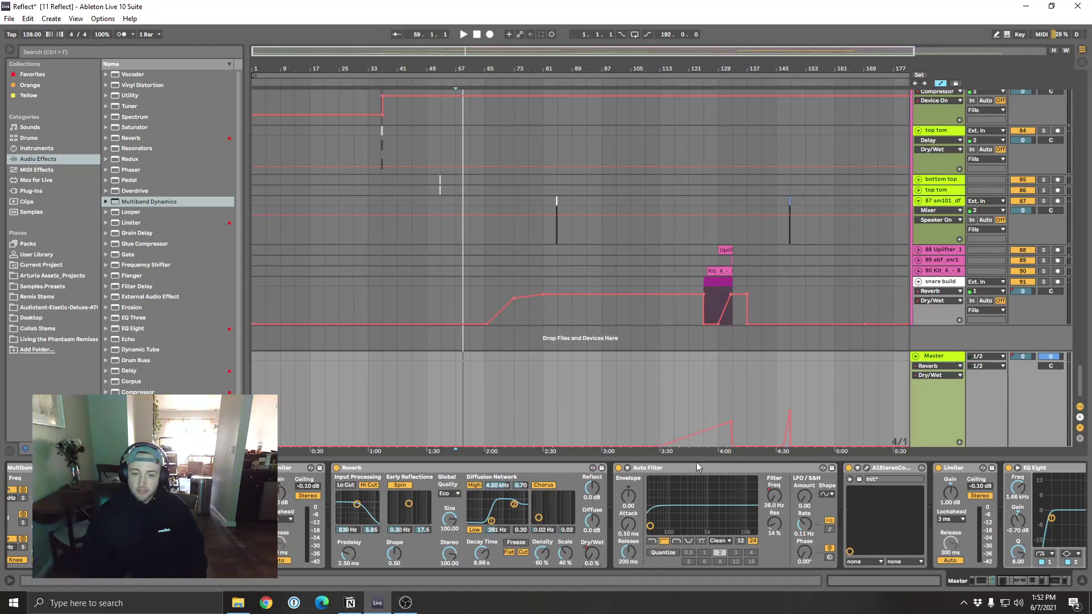
pyautogui.click(726, 477)
pyautogui.click(774, 496)
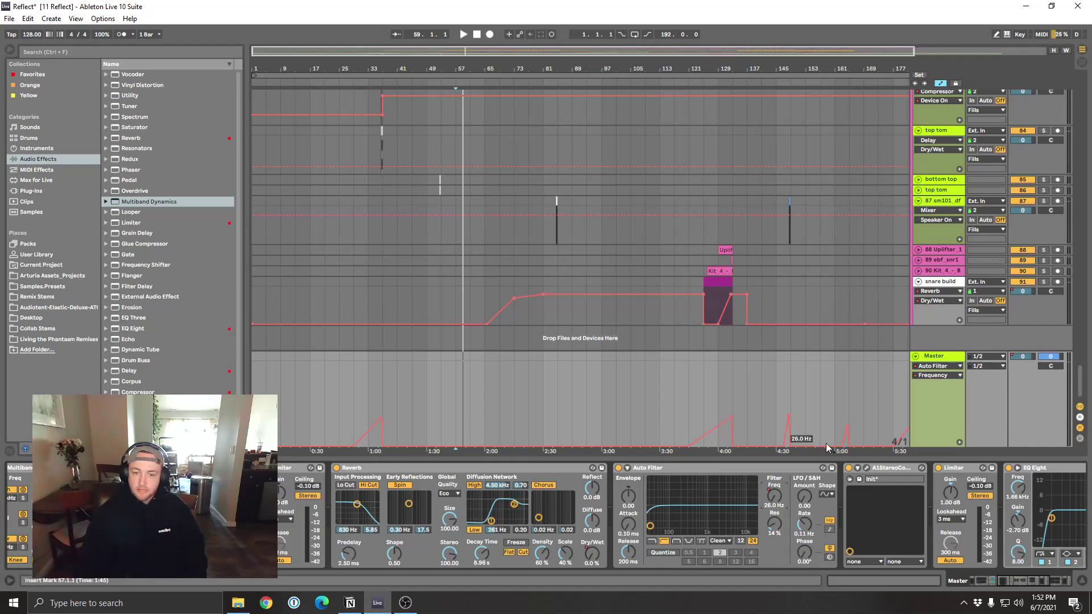
# Step: Review the A1StereoControl plug-in in its window, close it, and inspect the Gain of the Limiter that follows it
pyautogui.moveTo(1010, 582); pyautogui.dragTo(1022, 582)
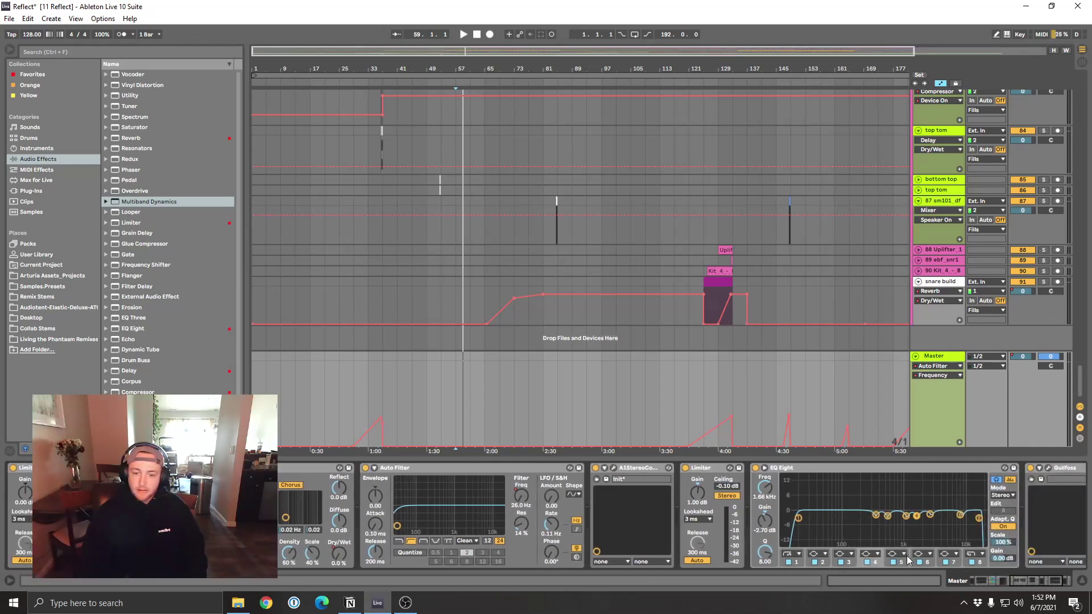
pyautogui.click(614, 468)
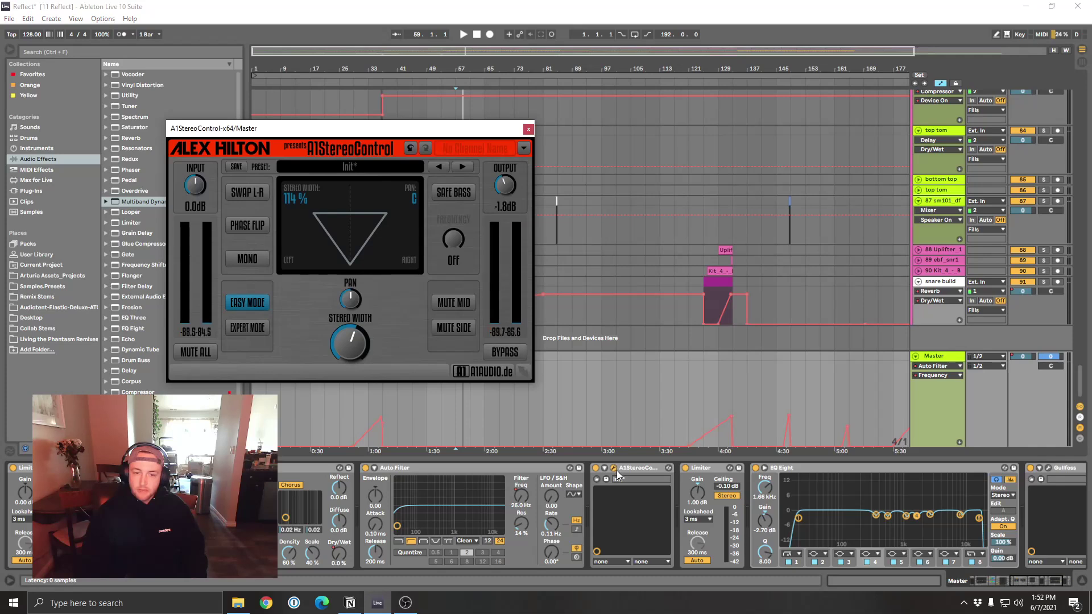
pyautogui.moveTo(382, 137); pyautogui.dragTo(530, 124)
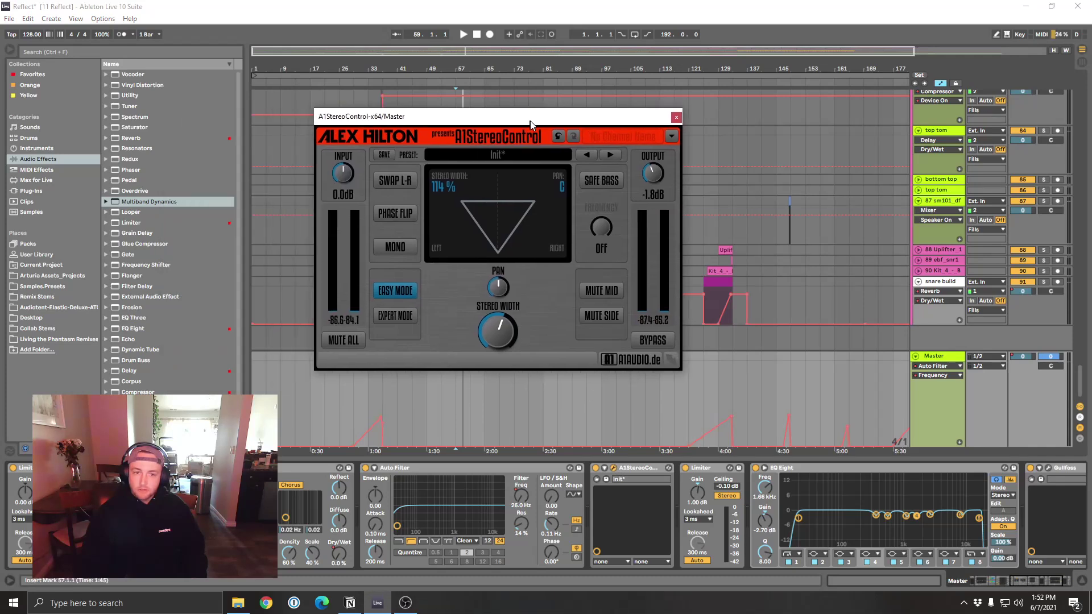
pyautogui.click(677, 116)
pyautogui.click(699, 468)
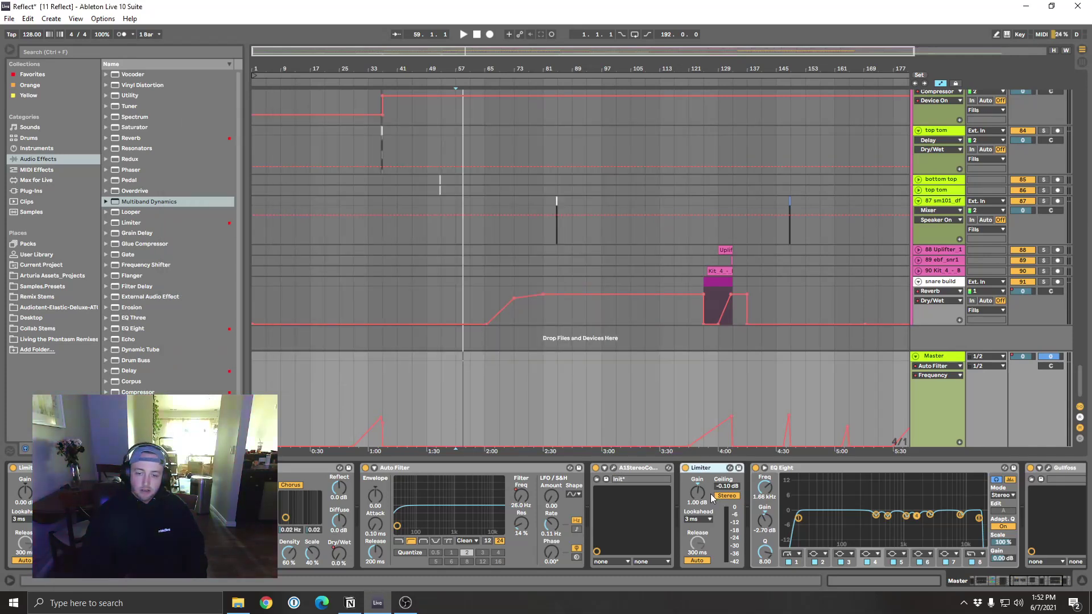
pyautogui.click(698, 491)
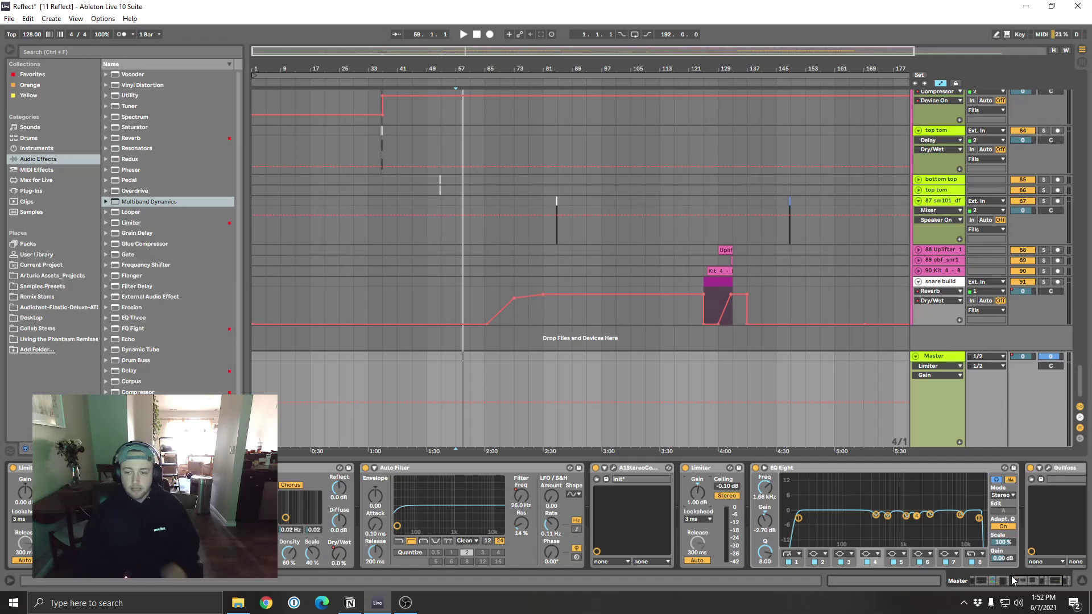
# Step: Examine the later EQ Eight's curve on the Master track in an enlarged full-height display, and collapse the display
pyautogui.click(1045, 582)
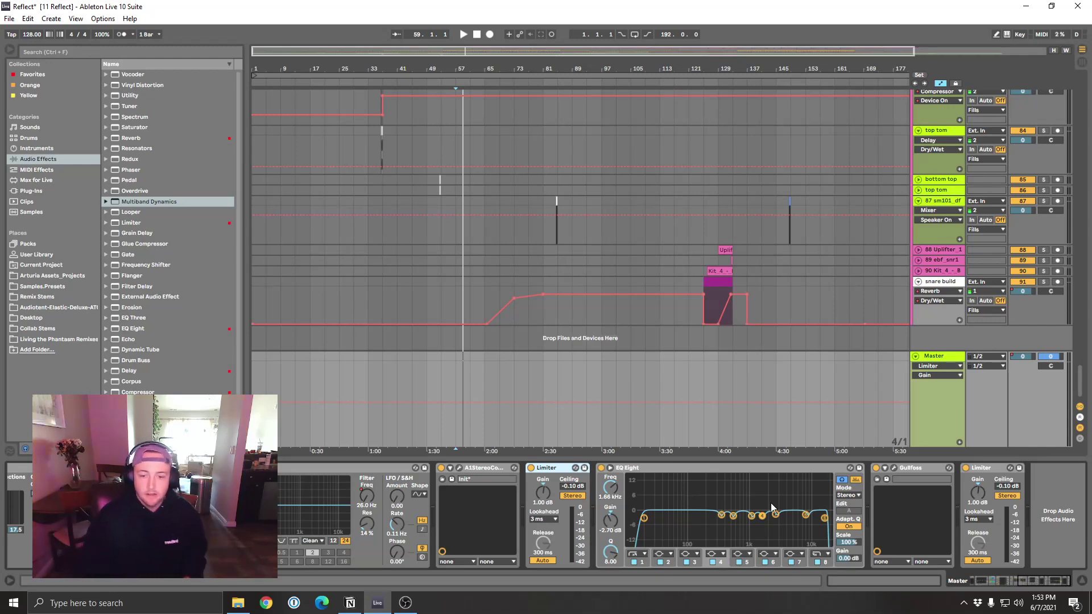
pyautogui.click(642, 468)
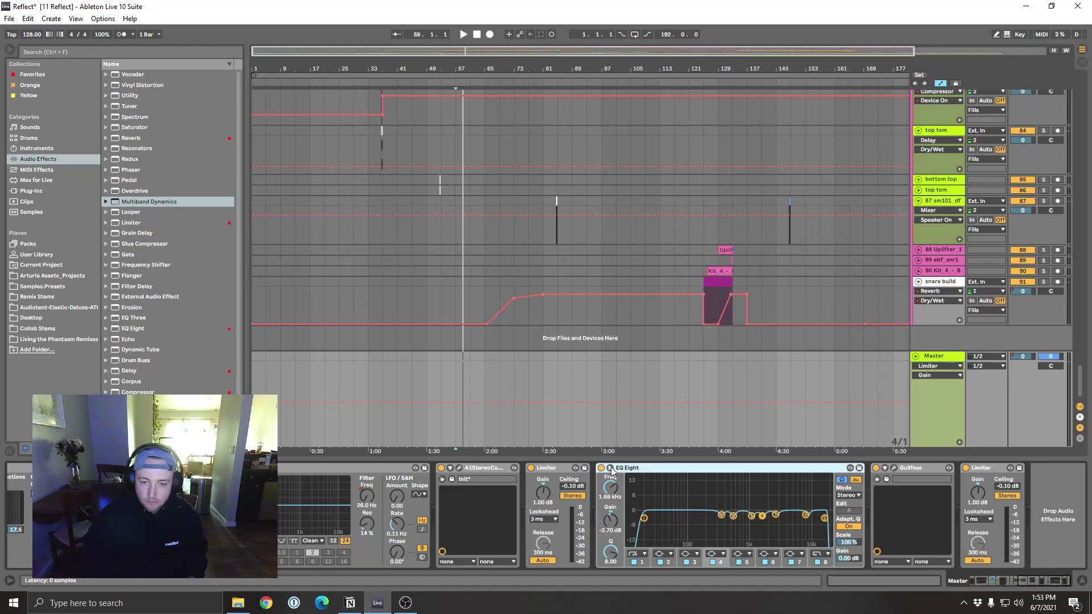
pyautogui.click(611, 468)
pyautogui.moveTo(635, 395); pyautogui.dragTo(718, 460)
pyautogui.click(611, 468)
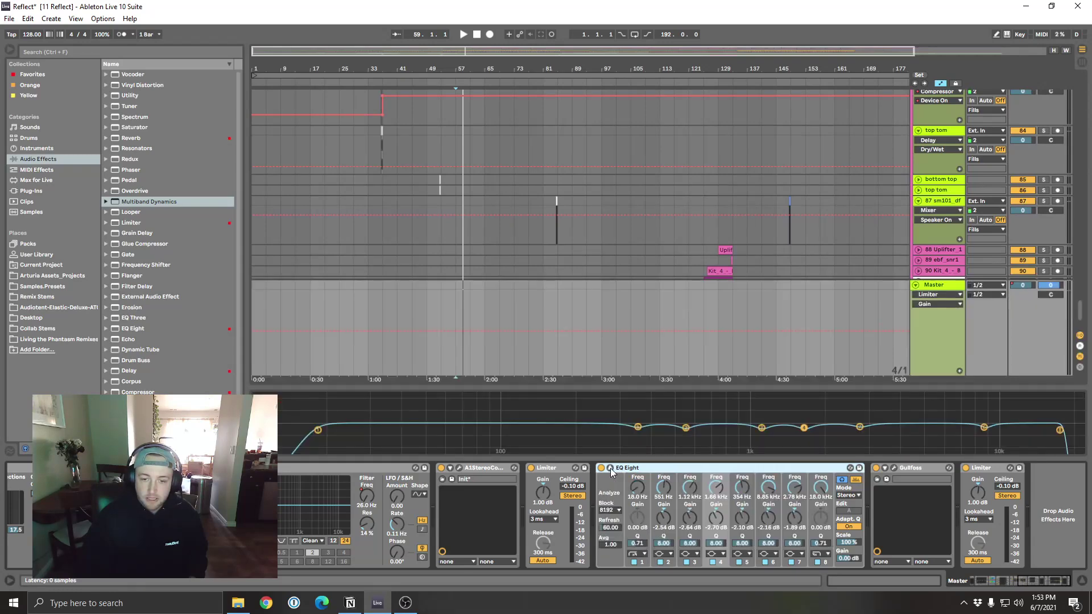
pyautogui.moveTo(639, 387); pyautogui.dragTo(673, 4)
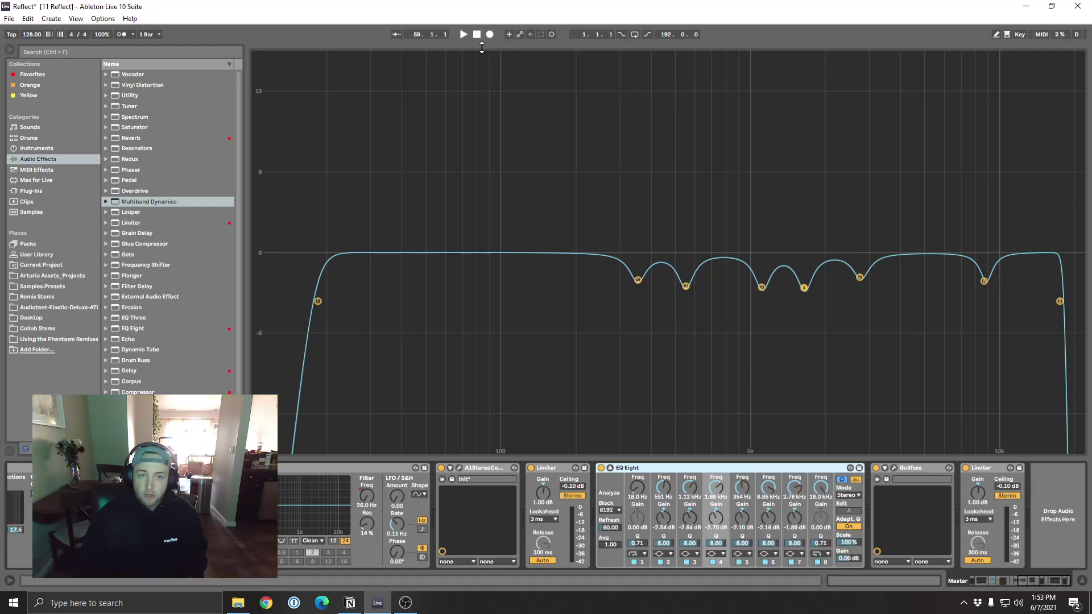
pyautogui.click(609, 468)
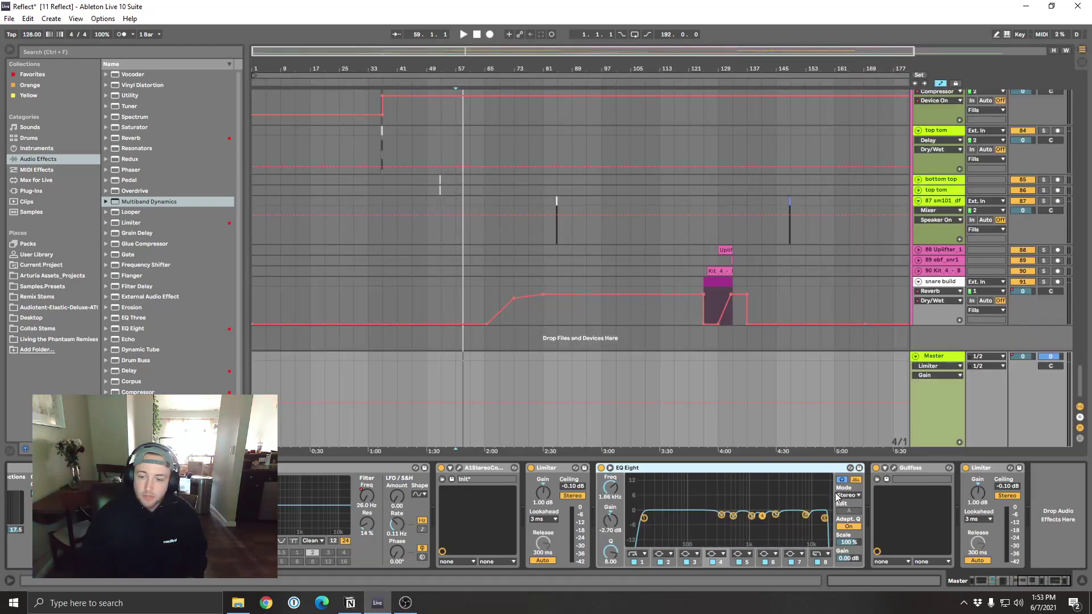
# Step: Select the EQ Eight band at 8.65 kHz and enlarge the curve display to full height
pyautogui.click(807, 516)
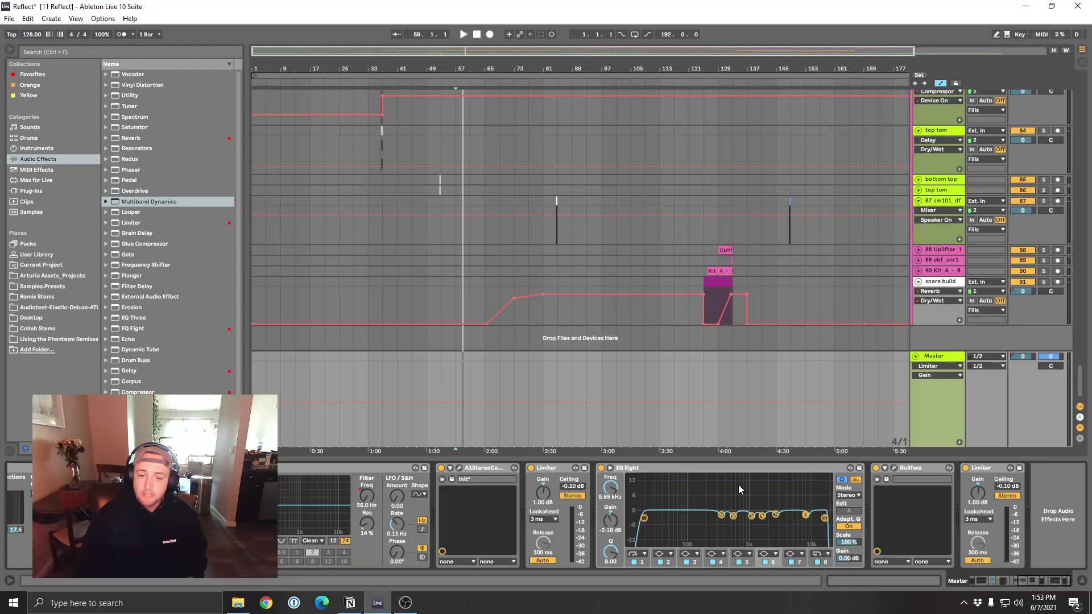
pyautogui.click(611, 469)
pyautogui.moveTo(902, 279); pyautogui.dragTo(903, 45)
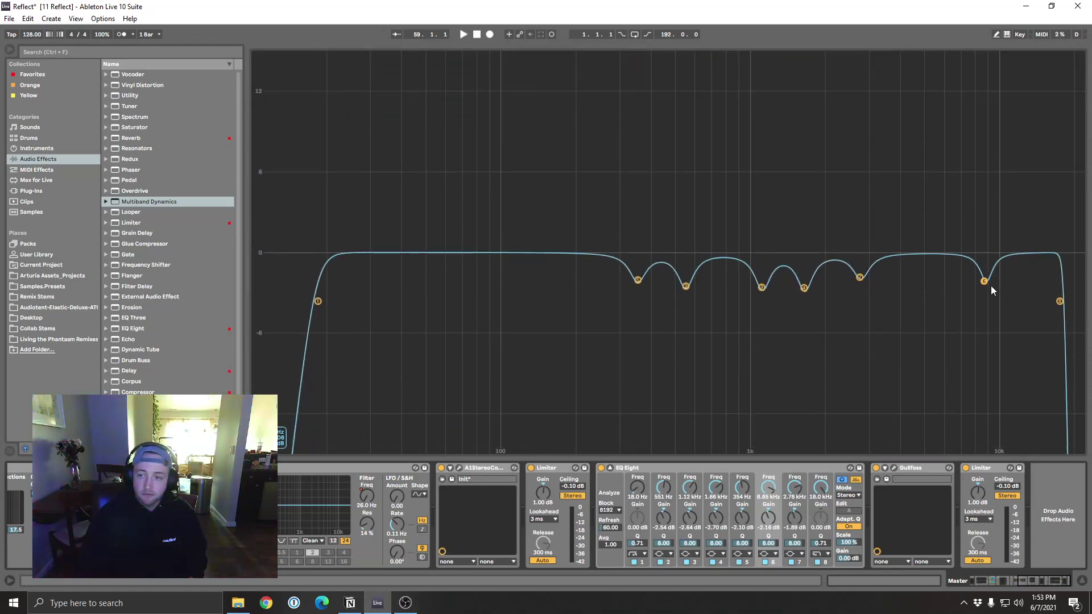
# Step: Audition the 8.65 kHz EQ Eight band during playback by boosting it to 15 dB, and undo the boost
pyautogui.press('space')
pyautogui.moveTo(985, 282); pyautogui.dragTo(981, 54)
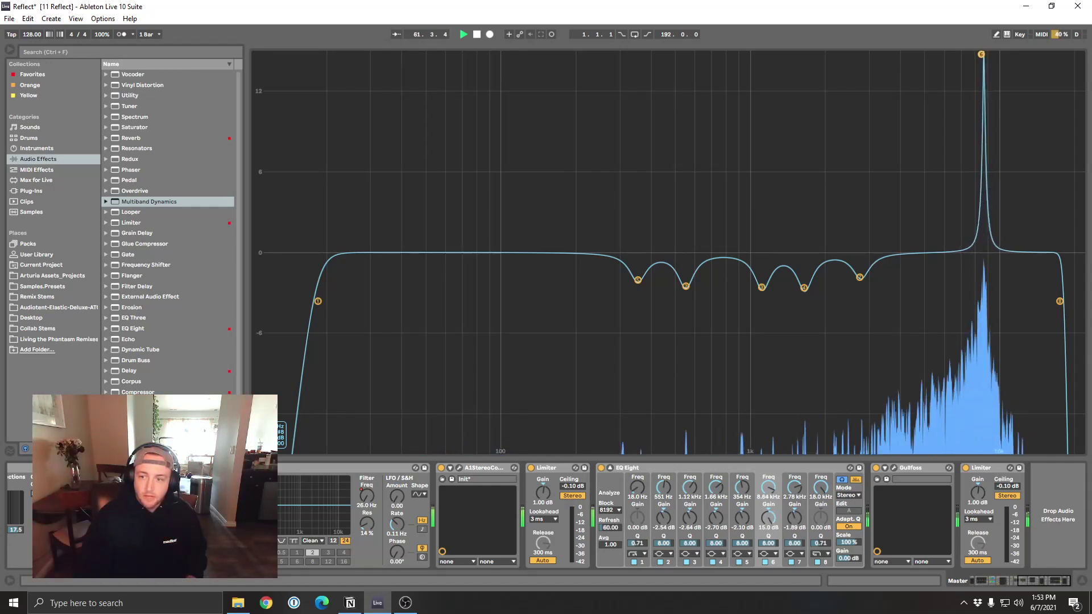
pyautogui.hotkey('ctrl', 'z')
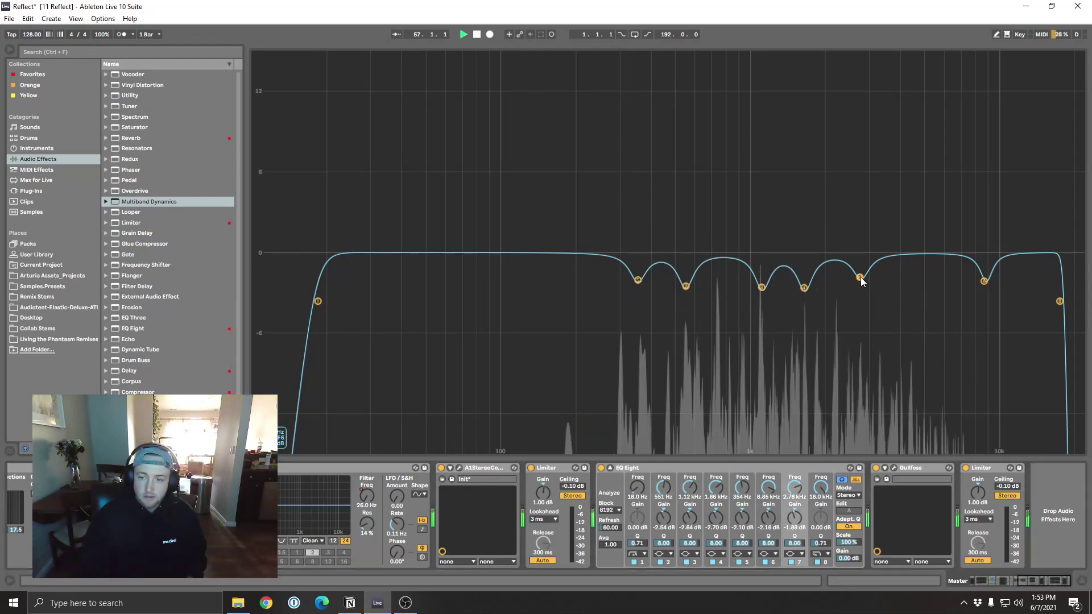
# Step: Boost the 2.78 kHz EQ Eight band to 15 dB during playback, sweep it down to 1.02 kHz, and undo the changes
pyautogui.press('space')
pyautogui.moveTo(863, 278); pyautogui.dragTo(860, 54)
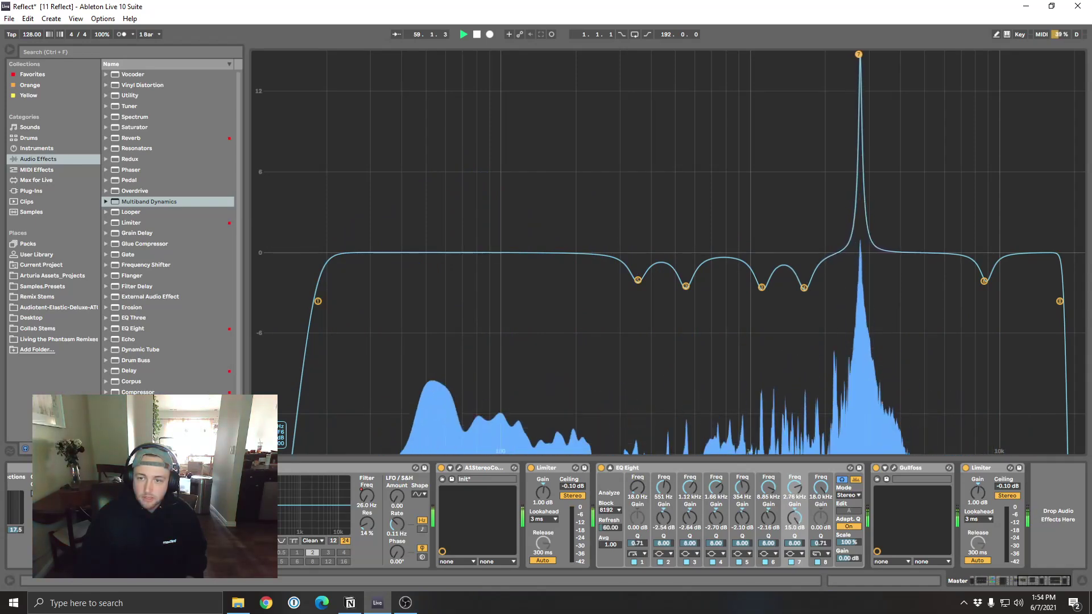
pyautogui.moveTo(859, 55); pyautogui.dragTo(751, 60)
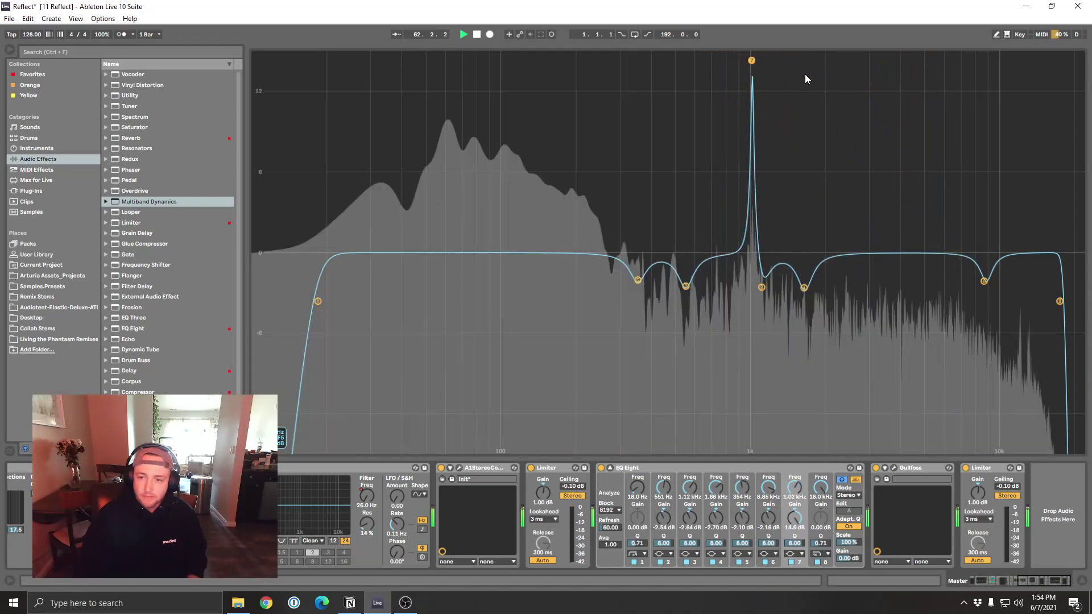
pyautogui.hotkey('ctrl', 'z')
# Step: Restart playback, boost the 2.78 kHz EQ Eight band to 15 dB at 2.82 kHz, and undo the boost
pyautogui.press('space')
pyautogui.press('space')
pyautogui.moveTo(862, 281); pyautogui.dragTo(865, 54)
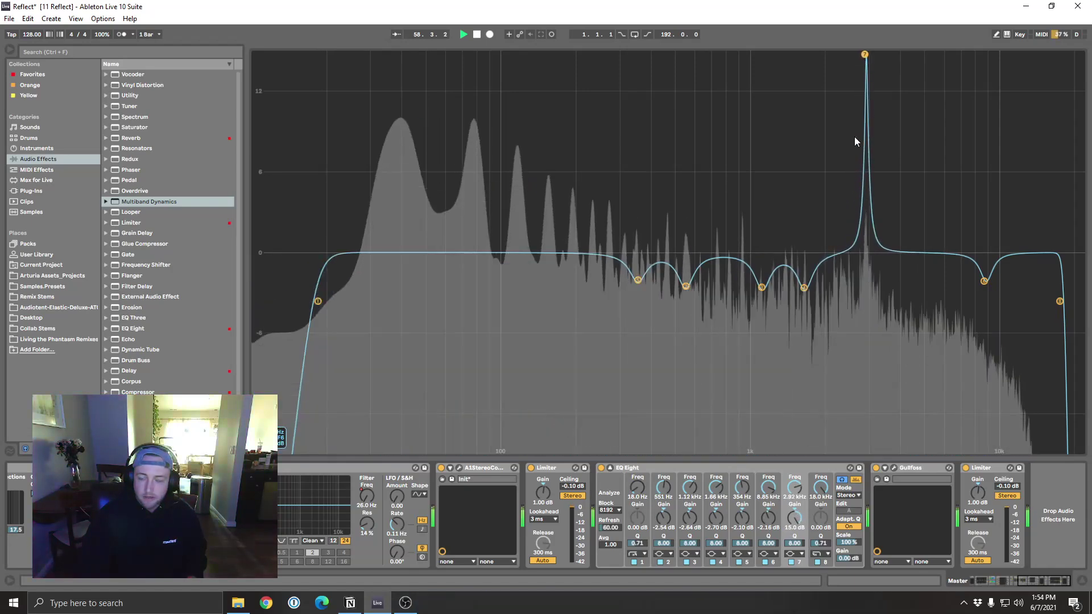
pyautogui.hotkey('ctrl', 'z')
# Step: Audition the lower-frequency EQ Eight cuts, boosting the 551 Hz band during playback, and undo the boost
pyautogui.moveTo(804, 274); pyautogui.dragTo(762, 287)
pyautogui.moveTo(686, 285); pyautogui.dragTo(689, 55)
pyautogui.hotkey('ctrl', 'z')
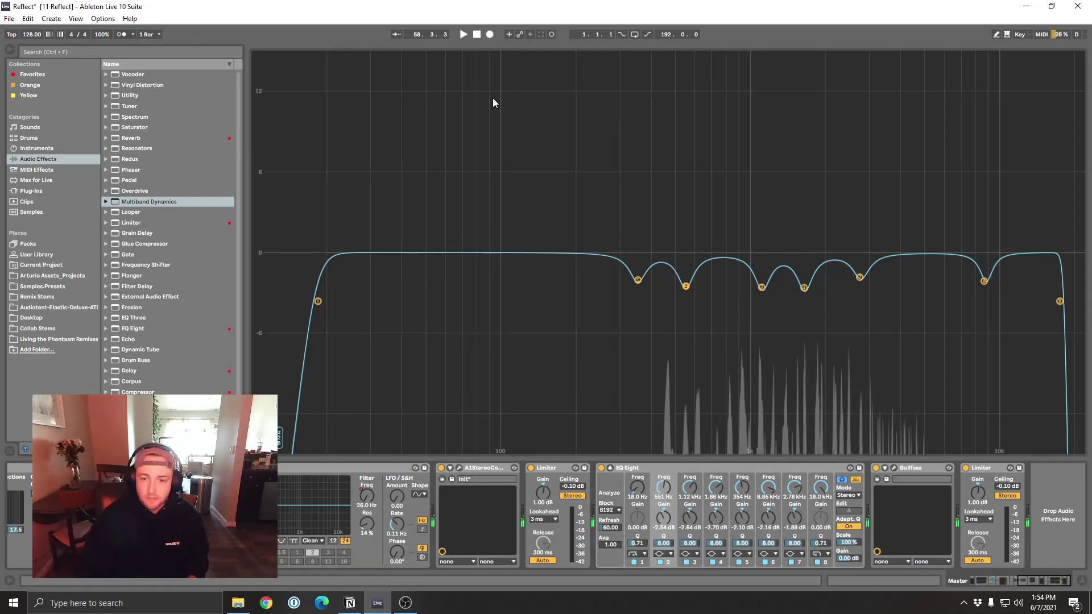
# Step: Return the EQ Eight to its compact display and open the Gullfoss plug-in window from the Master device chain
pyautogui.moveTo(369, 45); pyautogui.dragTo(493, 550)
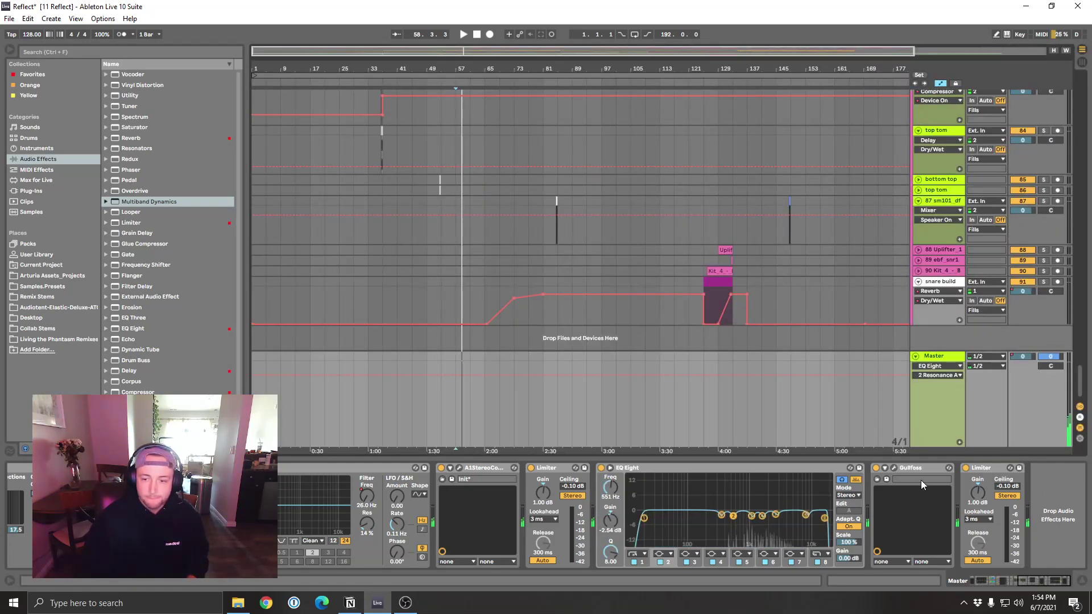
pyautogui.click(933, 472)
pyautogui.click(986, 472)
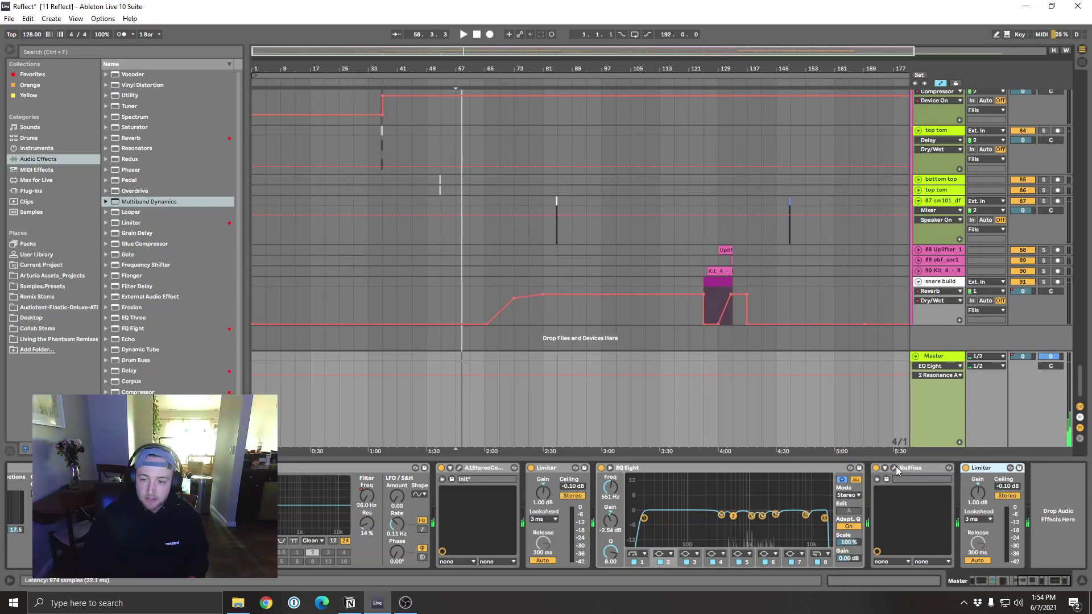
pyautogui.click(895, 469)
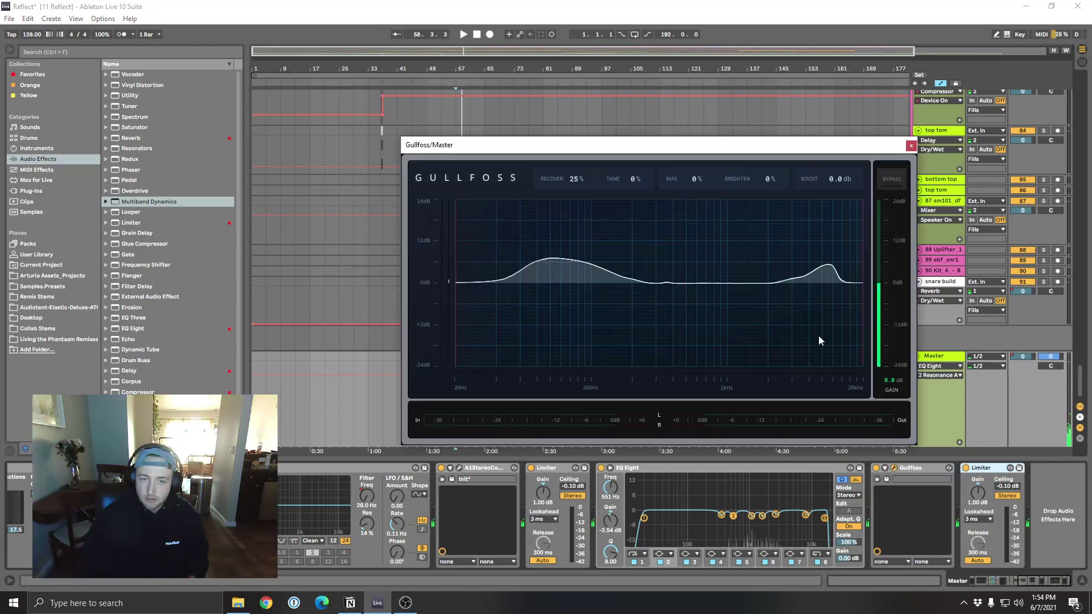
pyautogui.moveTo(665, 147); pyautogui.dragTo(517, 106)
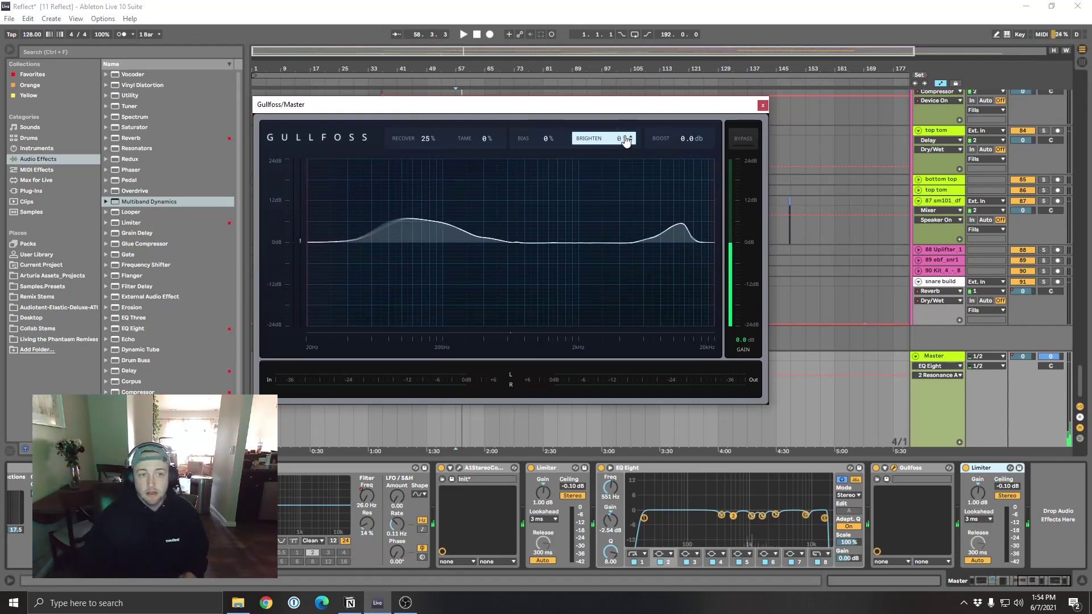
# Step: Examine Gullfoss's controls, selecting its Tame parameter and the device itself, and reposition the plug-in window over the arrangement
pyautogui.moveTo(541, 107); pyautogui.dragTo(541, 130)
pyautogui.click(466, 176)
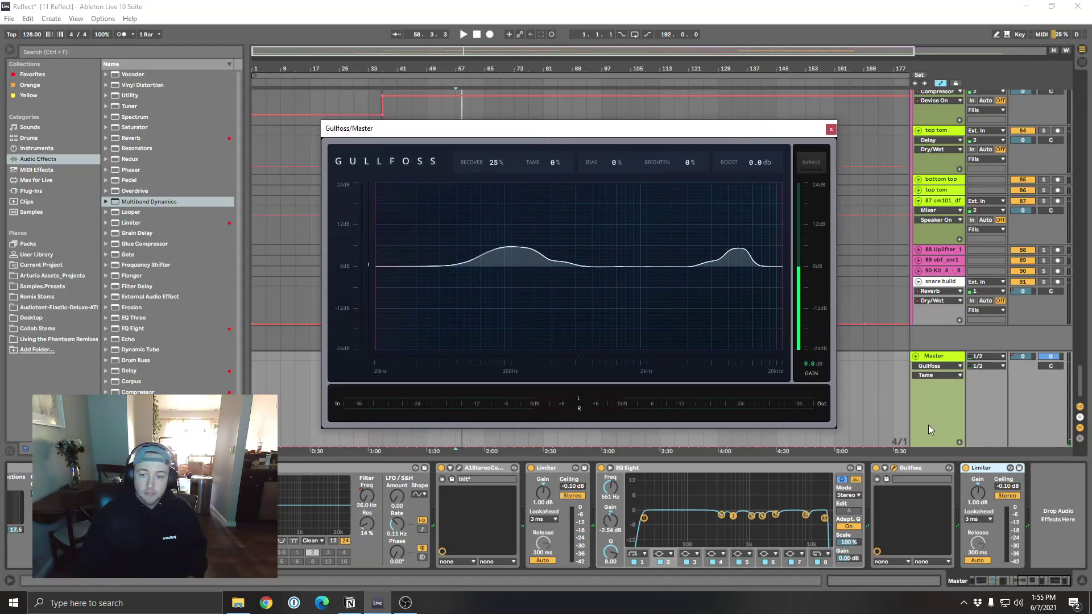
pyautogui.click(915, 470)
pyautogui.moveTo(628, 130); pyautogui.dragTo(557, 68)
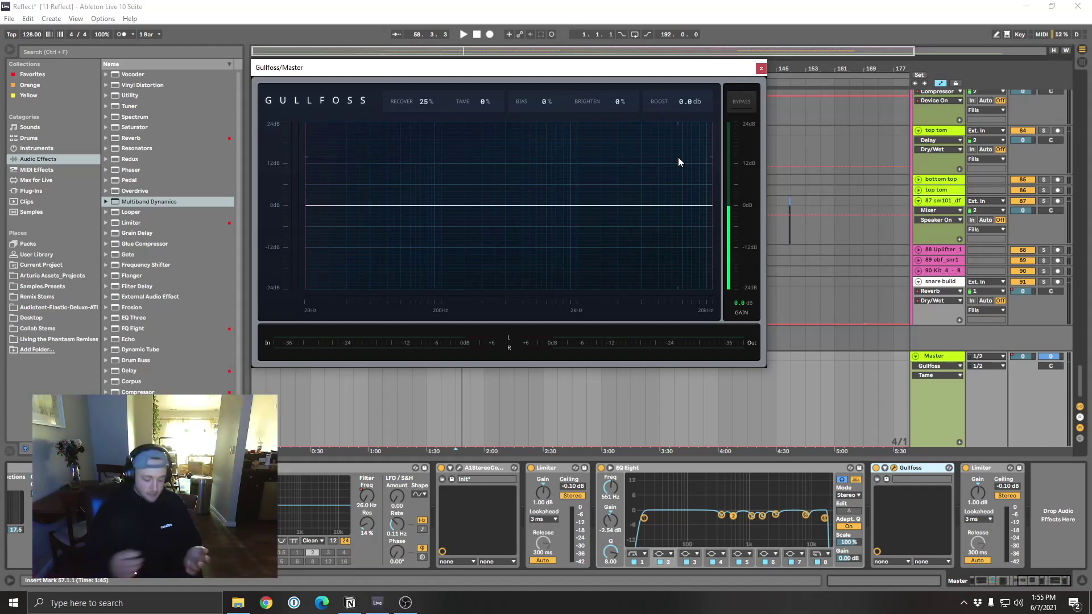
# Step: Play the arrangement from bar 57 with Gullfoss closed, and reopen its window to examine Recover during playback
pyautogui.click(761, 68)
pyautogui.press('space')
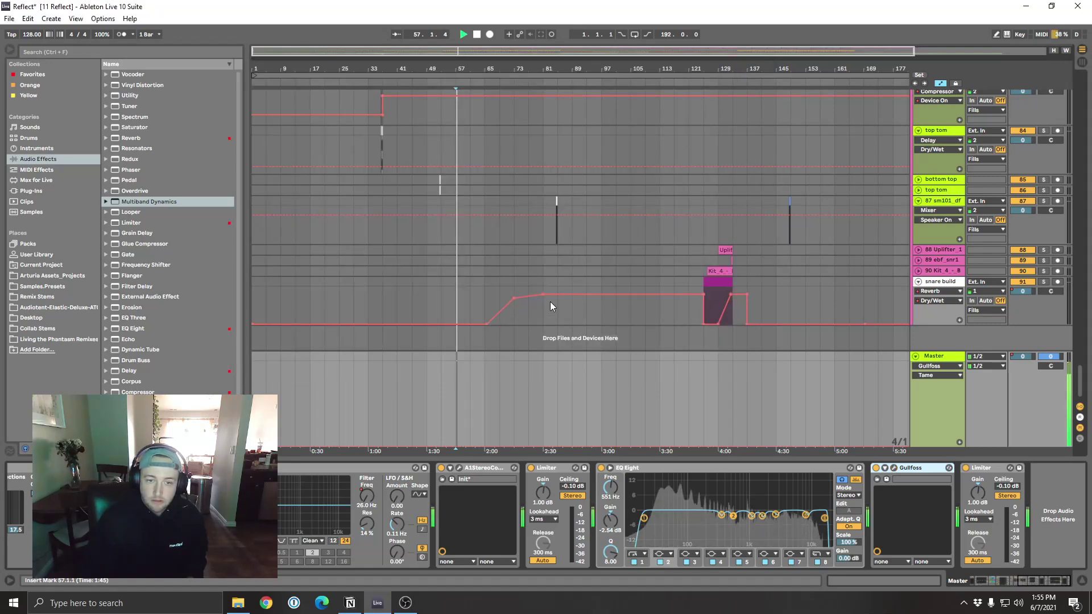
pyautogui.click(894, 469)
pyautogui.click(406, 110)
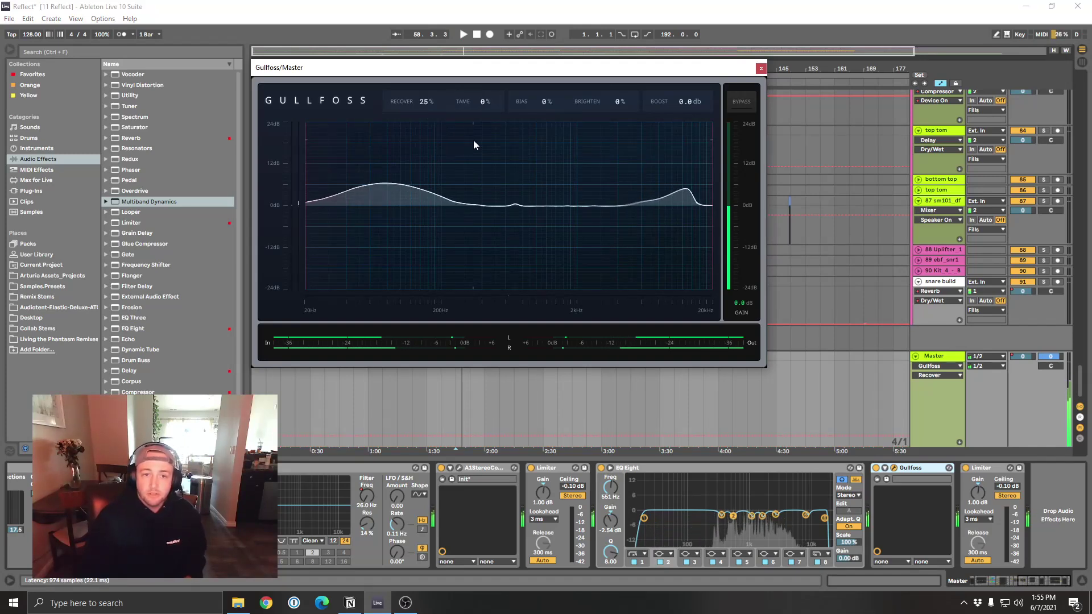
pyautogui.press('space')
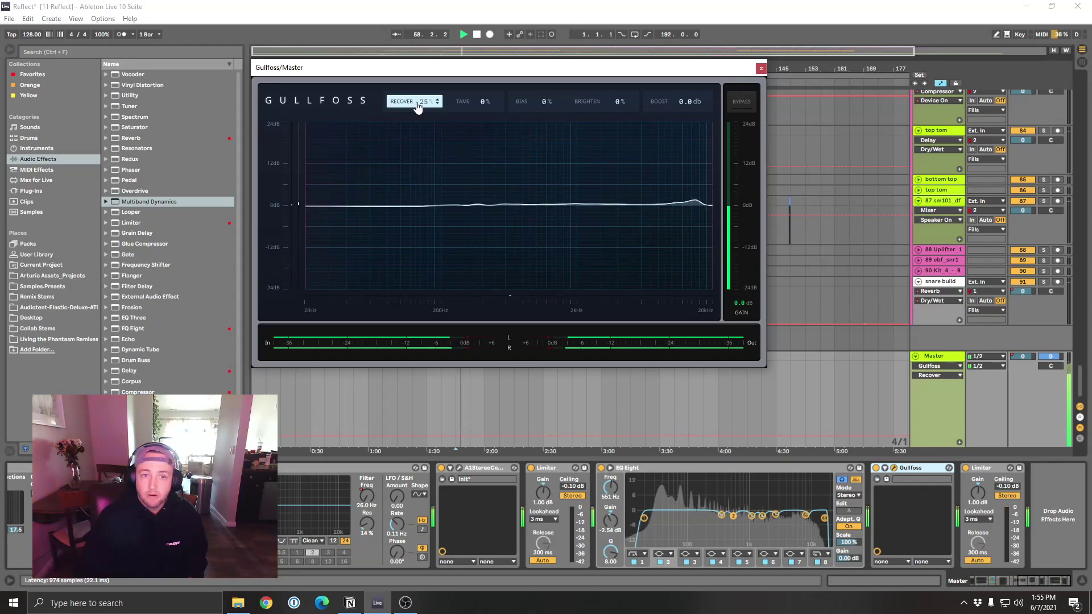
# Step: Audition Gullfoss with Recover lowered to 0% during playback, and undo the change
pyautogui.moveTo(432, 69); pyautogui.dragTo(458, 278)
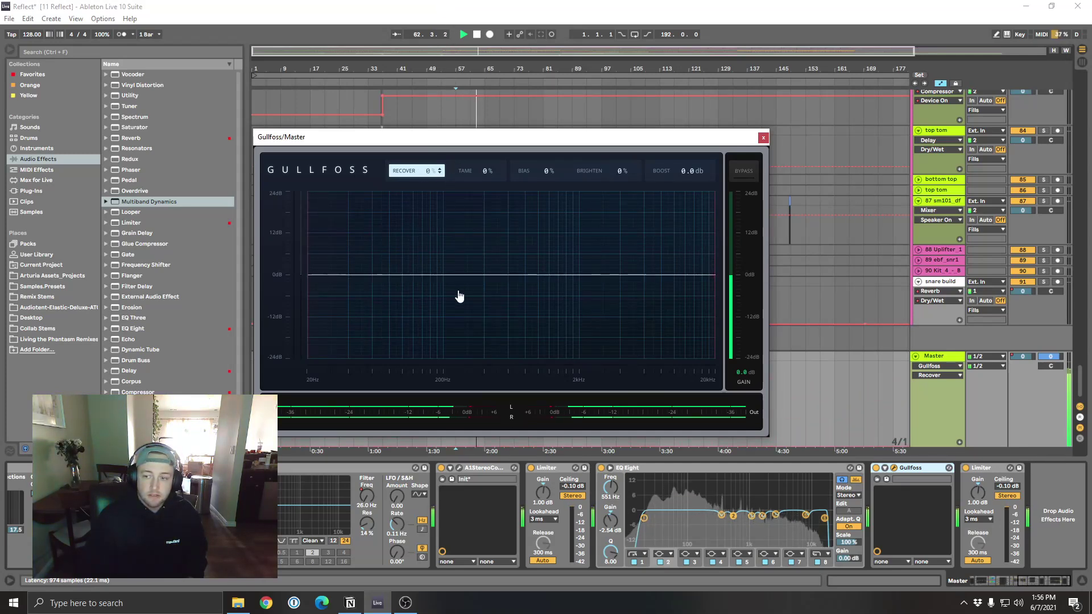
pyautogui.moveTo(459, 296); pyautogui.dragTo(460, 296)
pyautogui.hotkey('ctrl', 'z')
# Step: Try out Gullfoss's Tame amount while listening to the arrangement
pyautogui.click(476, 179)
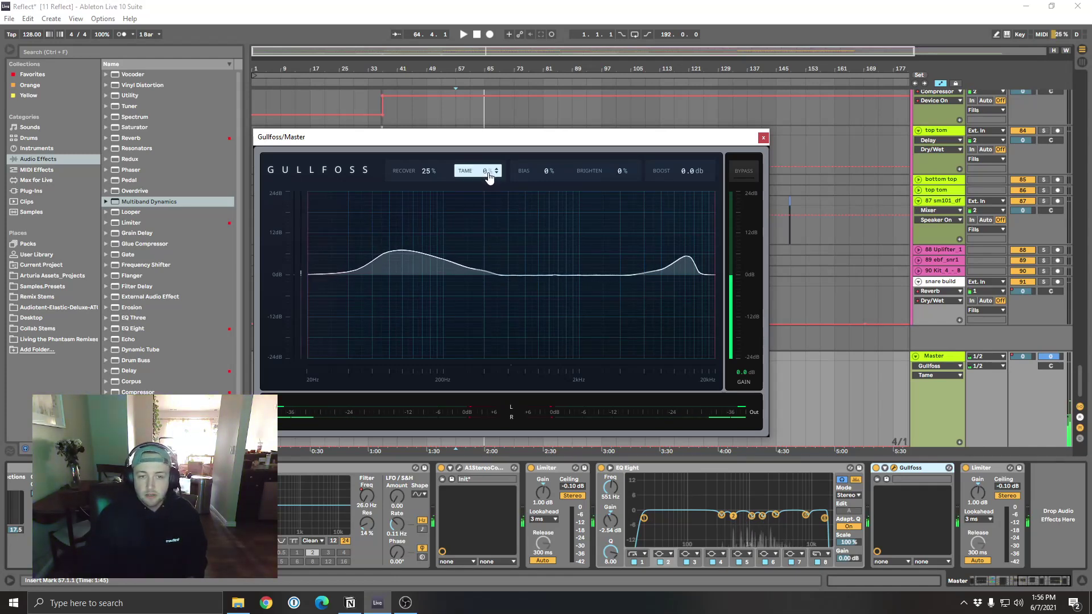
pyautogui.press('space')
pyautogui.moveTo(488, 174); pyautogui.dragTo(538, 261)
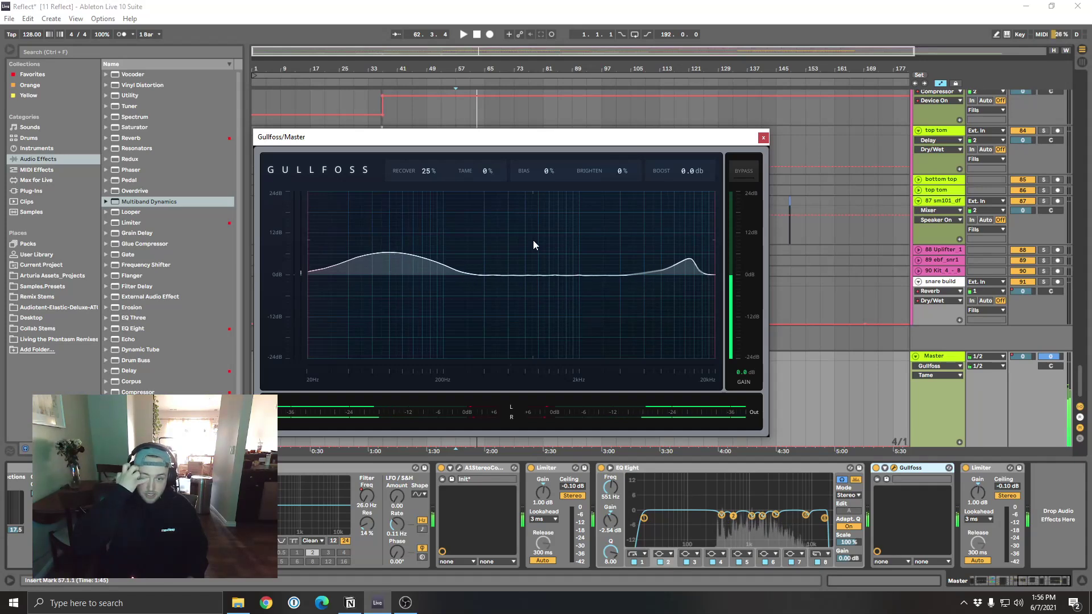
# Step: Restart playback and restrict Gullfoss's processing to the midrange by moving its upper and lower frequency limits inward
pyautogui.moveTo(712, 298)
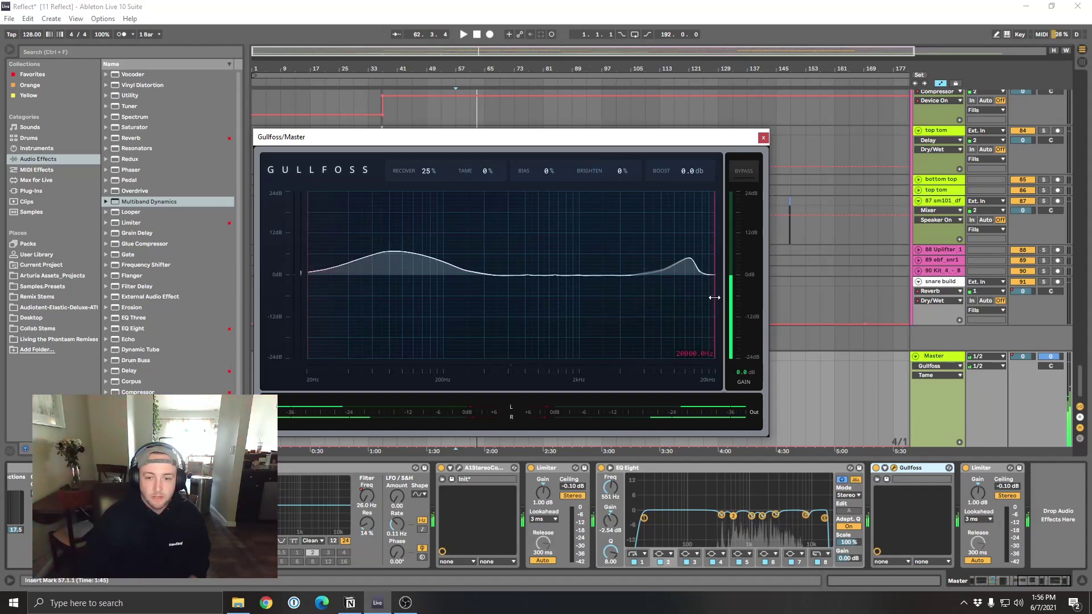
pyautogui.press('space')
pyautogui.press('space')
pyautogui.moveTo(715, 297); pyautogui.dragTo(628, 293)
pyautogui.moveTo(315, 311)
pyautogui.moveTo(315, 312); pyautogui.dragTo(465, 300)
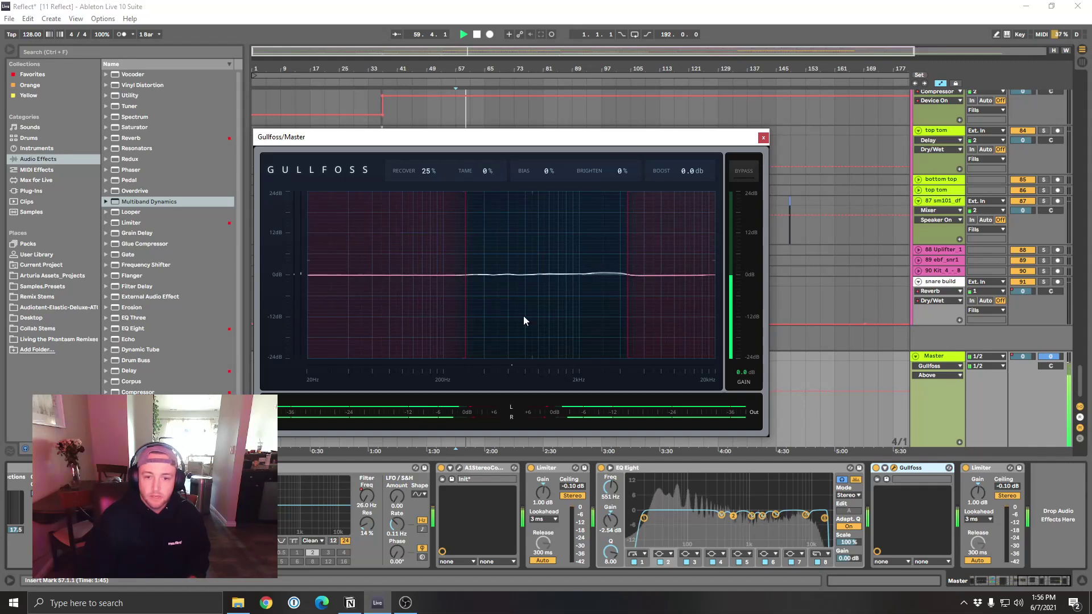
# Step: Audition Gullfoss on only the low mids during playback, and restore its limits to the full frequency range
pyautogui.moveTo(465, 290); pyautogui.dragTo(389, 292)
pyautogui.moveTo(626, 300)
pyautogui.moveTo(625, 300); pyautogui.dragTo(467, 307)
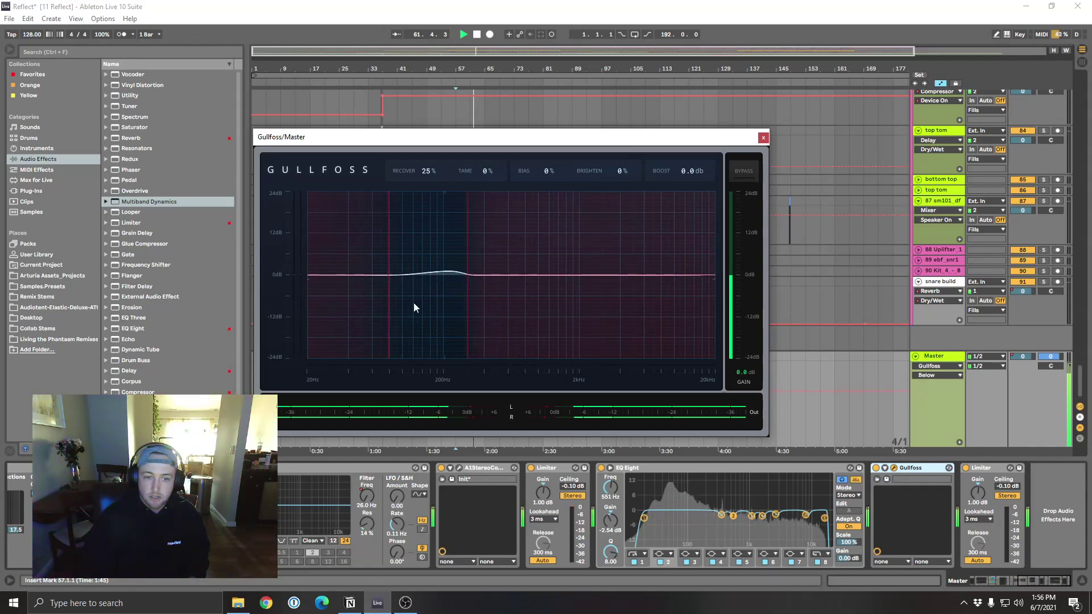
pyautogui.moveTo(385, 287); pyautogui.dragTo(284, 294)
pyautogui.moveTo(472, 302); pyautogui.dragTo(718, 305)
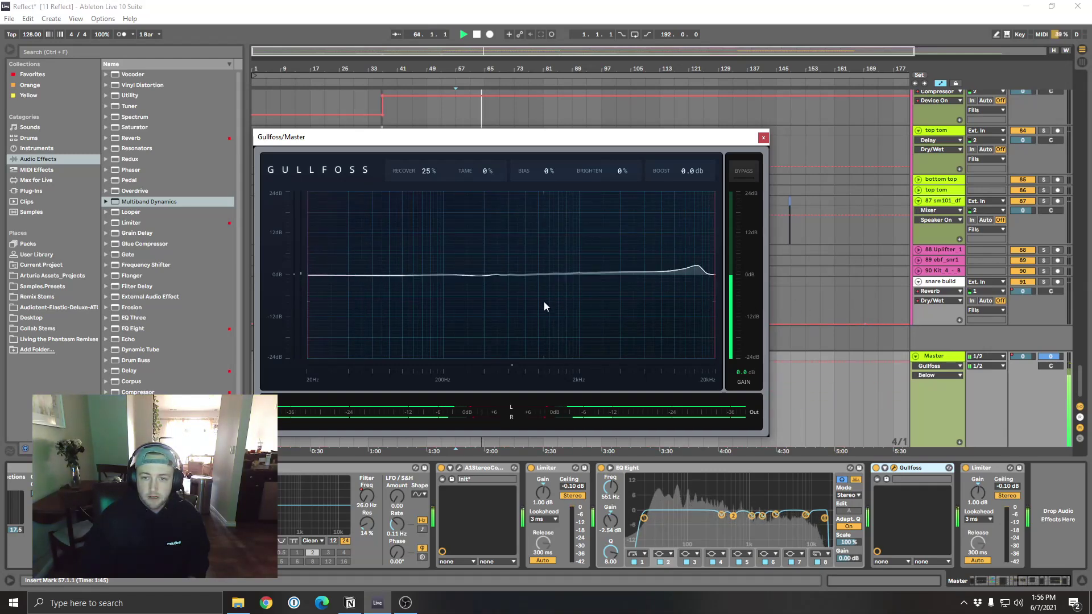
pyautogui.press('space')
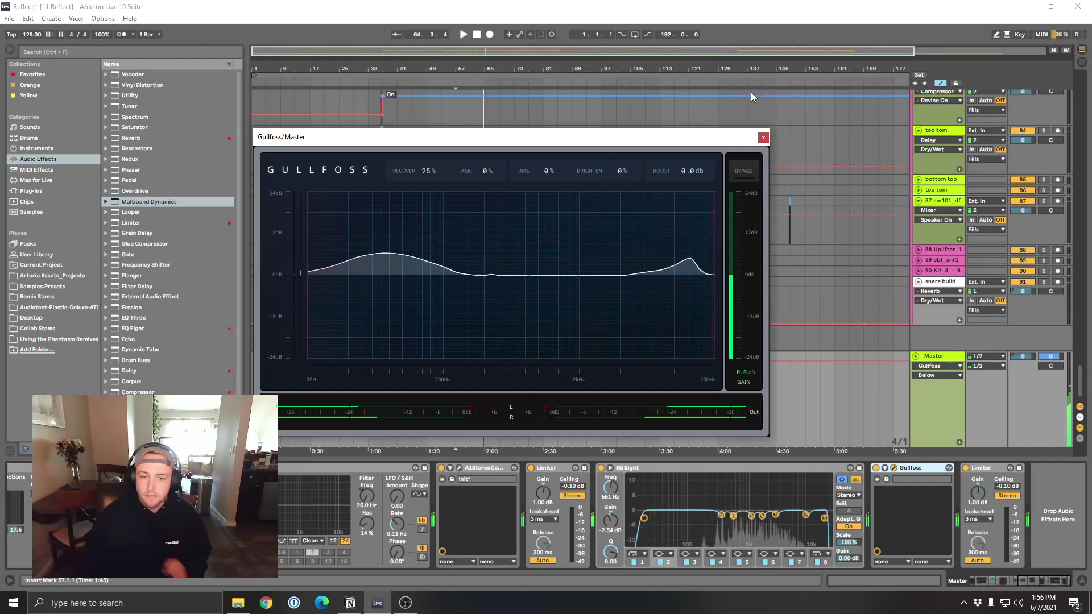
# Step: Lower Gullfoss's upper frequency limit to about 6955 Hz, restore it to 20 kHz, and close the plug-in window
pyautogui.moveTo(716, 285); pyautogui.dragTo(654, 280)
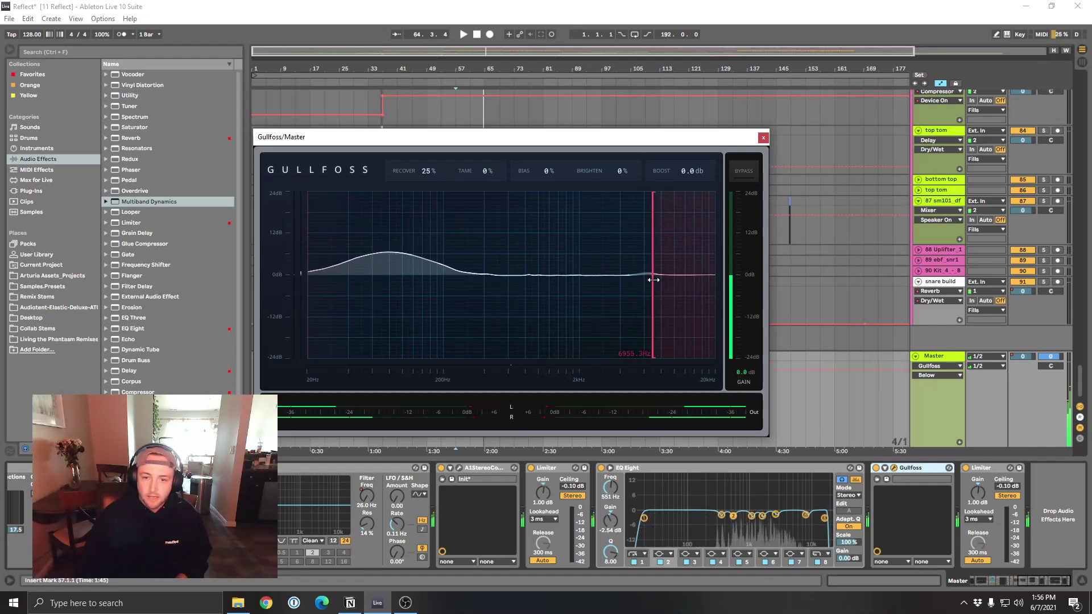
pyautogui.moveTo(653, 288); pyautogui.dragTo(716, 285)
pyautogui.click(764, 137)
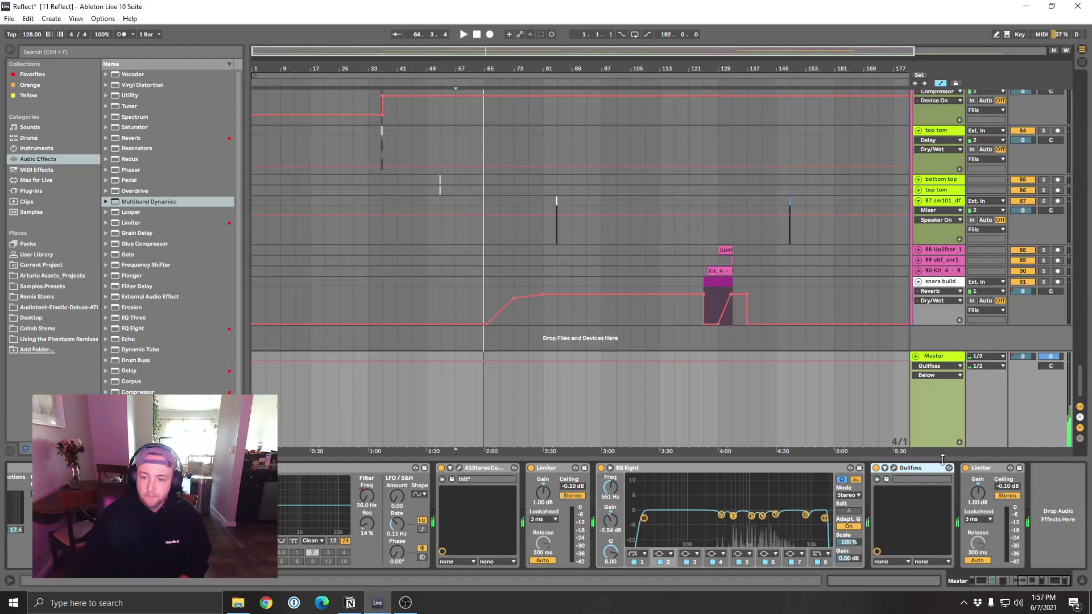
# Step: Select the Gain of the final Master Limiter and listen to the arrangement from bar 57 and around bar 137
pyautogui.click(984, 469)
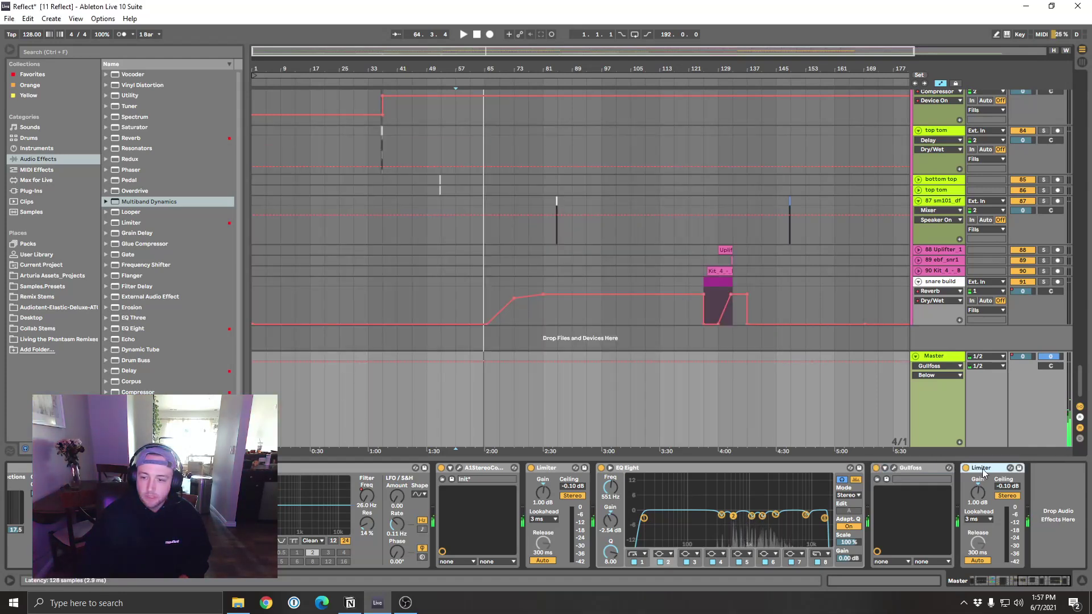
pyautogui.click(983, 499)
pyautogui.press('space')
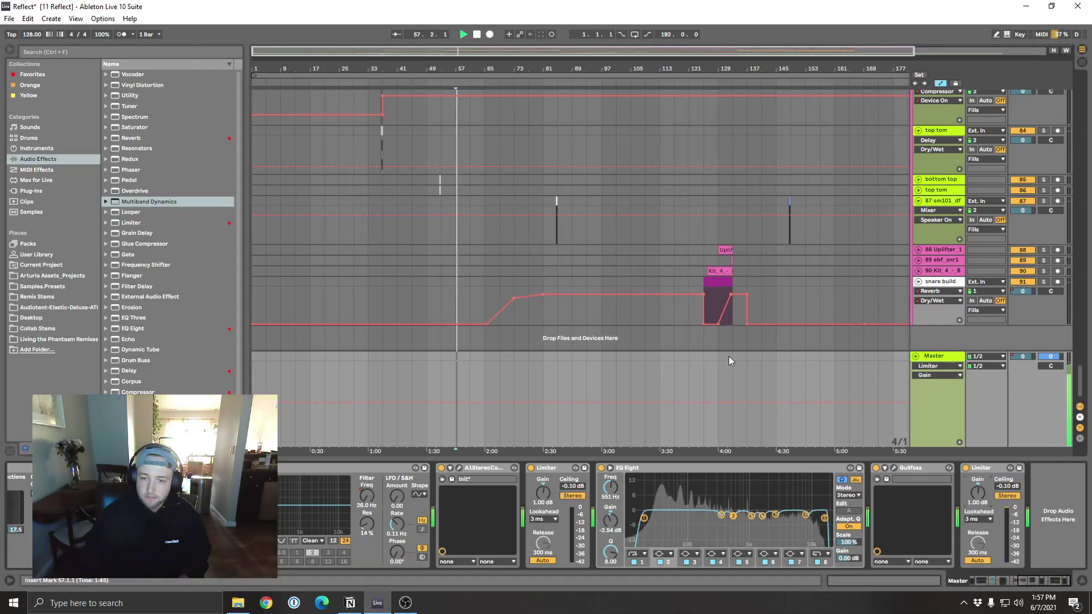
pyautogui.click(743, 358)
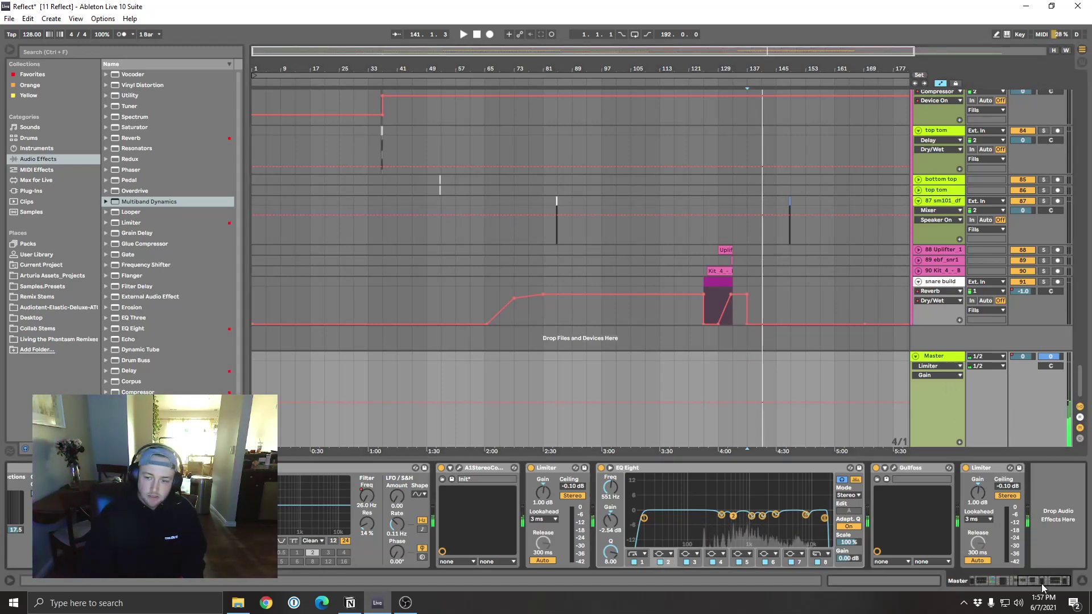
# Step: Review the end of the Master device chain around the final Limiter
pyautogui.moveTo(1042, 580)
pyautogui.mouseDown()
pyautogui.moveTo(974, 578)
pyautogui.moveTo(1058, 581)
pyautogui.mouseUp()
pyautogui.click(999, 471)
pyautogui.click(1037, 483)
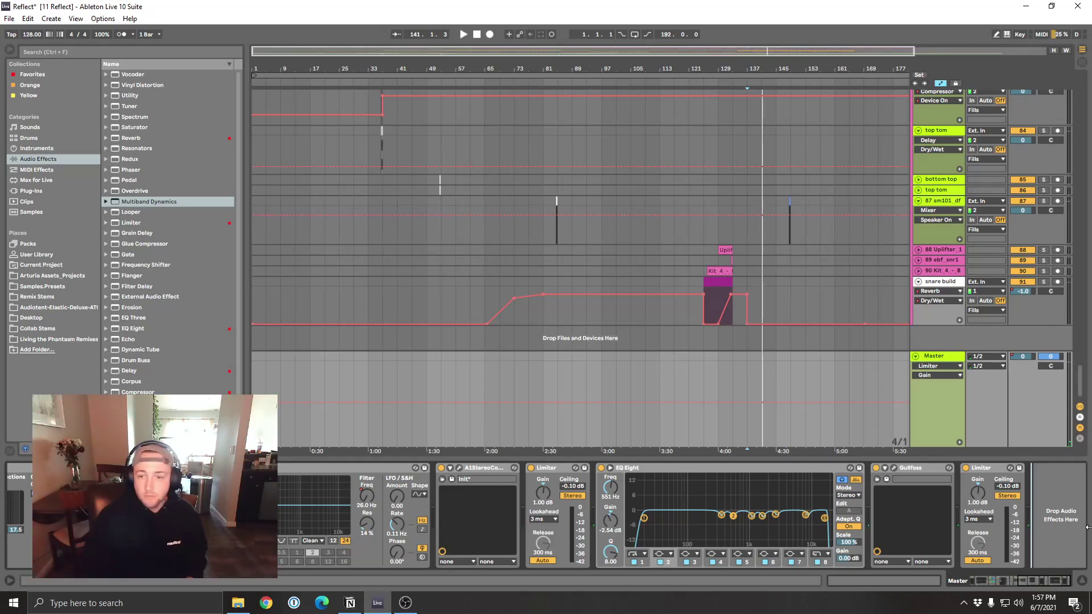
# Step: Select the Vocals group at the start of the track list, place the playback position at bar 21, and browse down to the effects tracks
pyautogui.moveTo(1086, 380); pyautogui.dragTo(1087, 74)
pyautogui.click(946, 114)
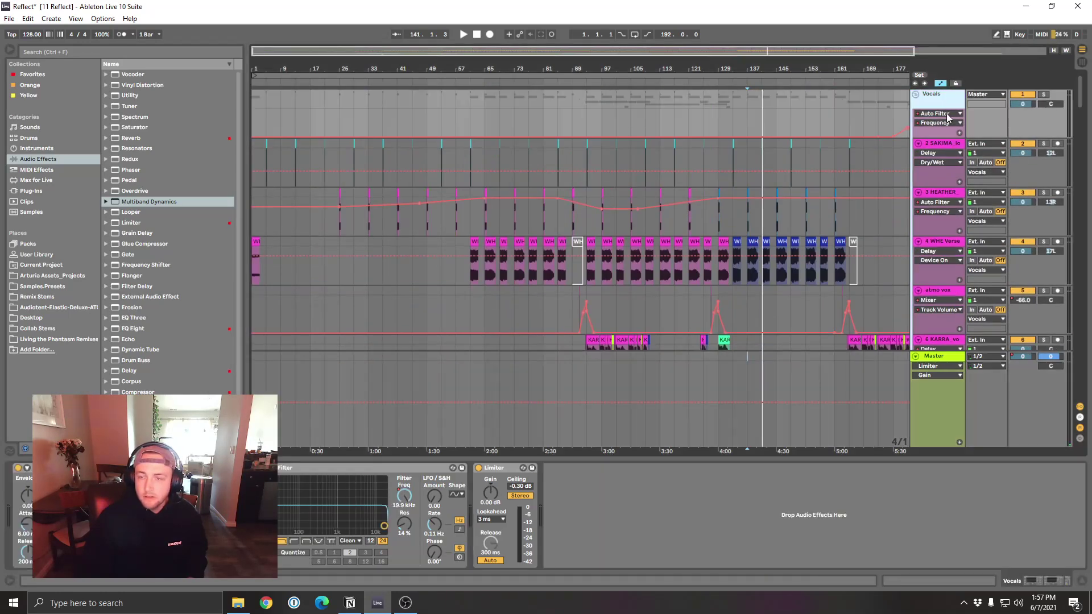
pyautogui.click(329, 91)
pyautogui.moveTo(334, 70); pyautogui.dragTo(334, 66)
pyautogui.moveTo(1080, 98); pyautogui.dragTo(1088, 170)
pyautogui.scroll(15, 1002, 195)
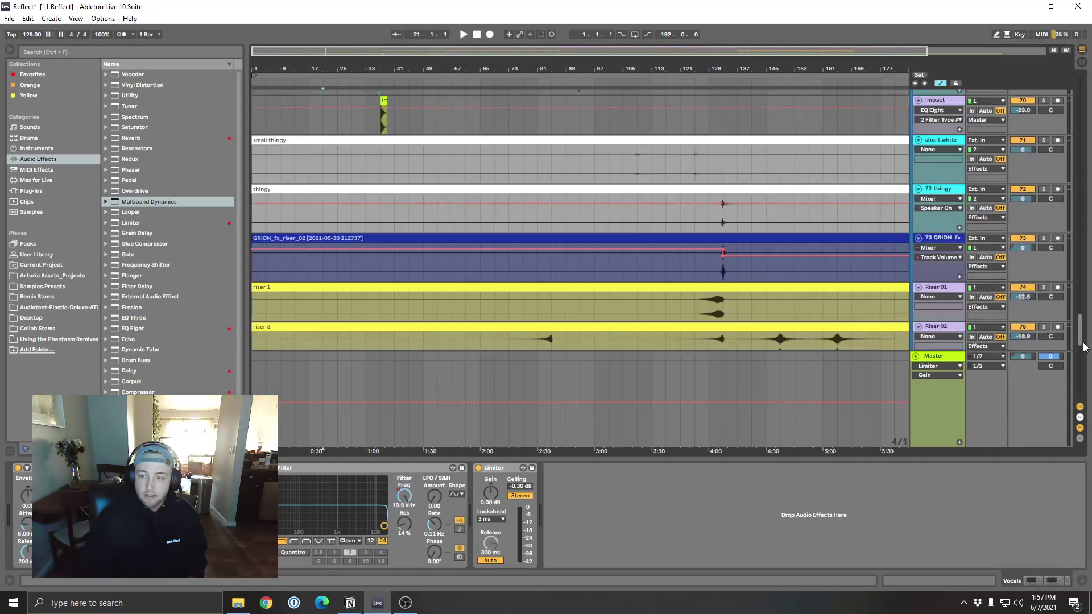